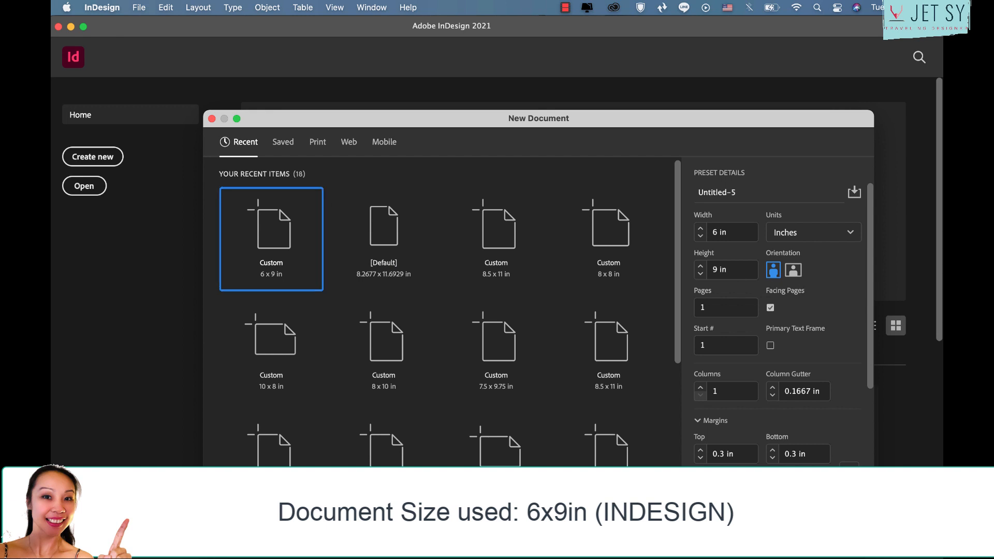
# - Create a new 6 × 9 in document with facing pages
pyautogui.press('Return')
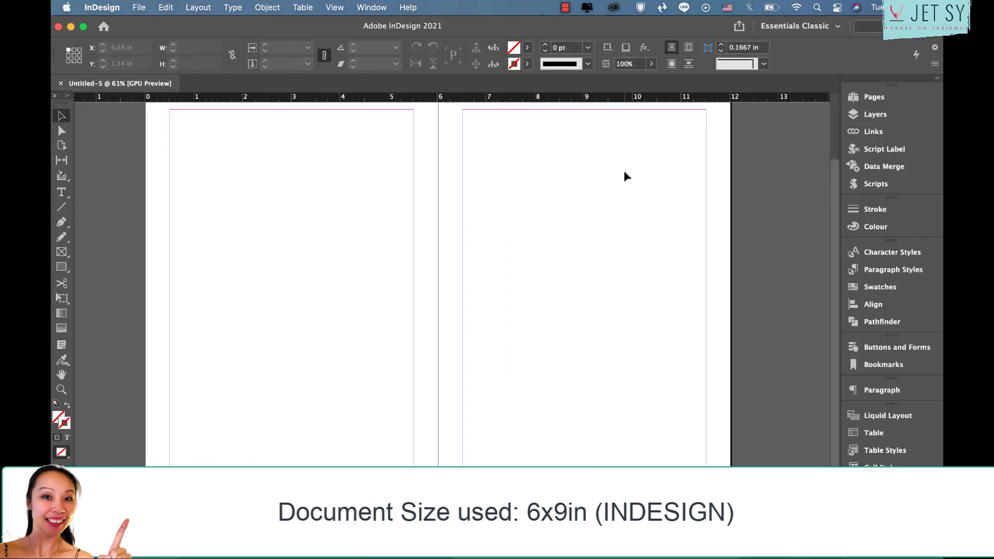
pyautogui.scroll(1, 625, 172)
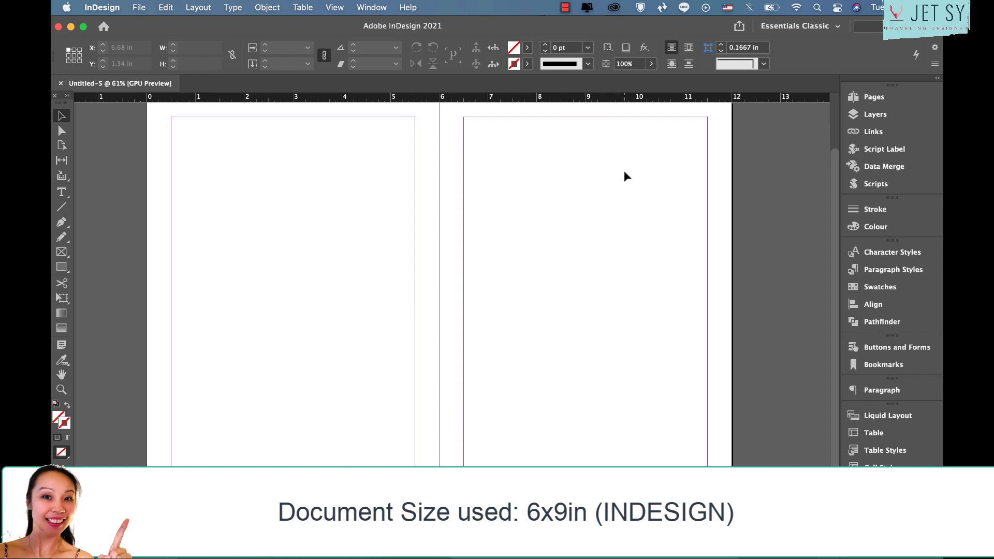
# - Create ruler guides for 3 rows with a 0.0625 in gutter, fitted to the margins, with the preview on
pyautogui.click(199, 7)
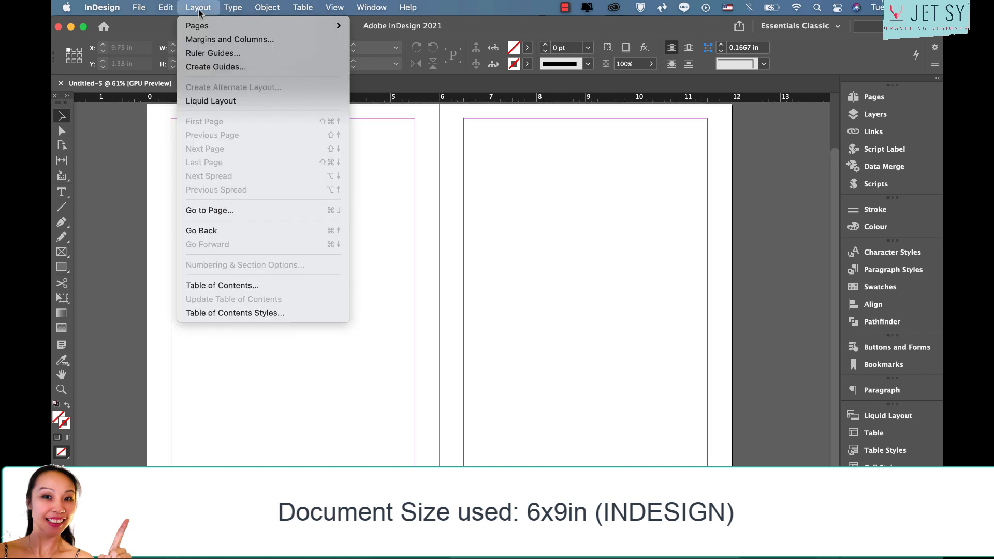
pyautogui.click(209, 67)
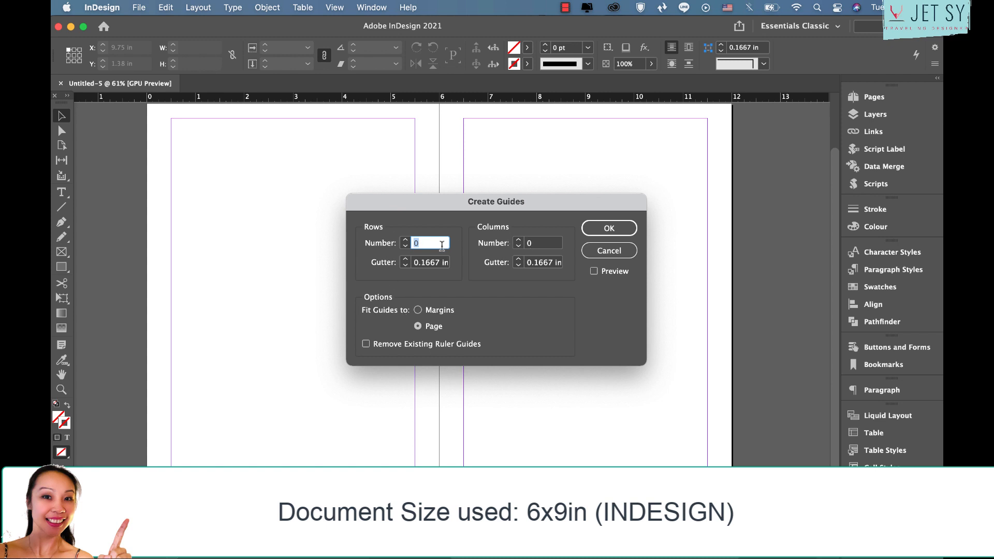
pyautogui.click(406, 240)
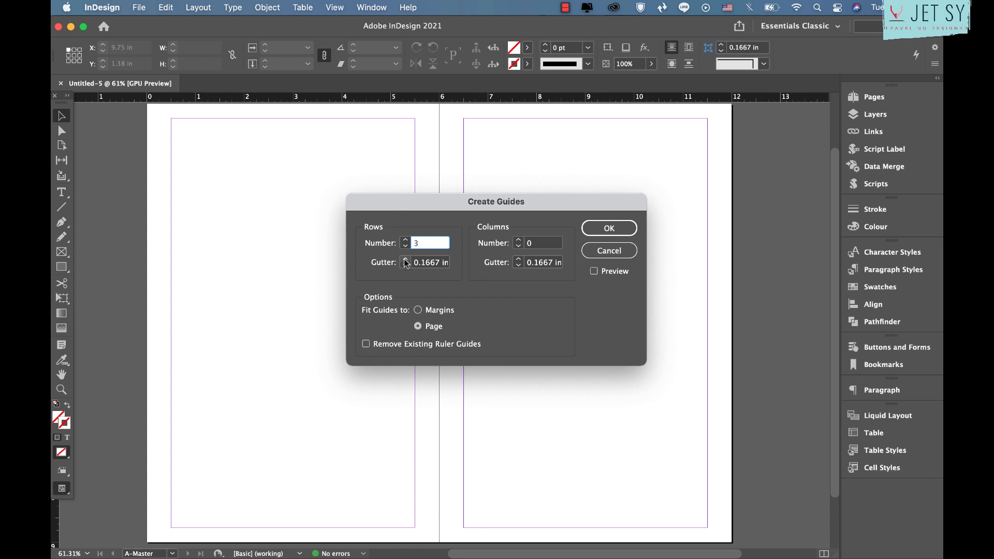
pyautogui.click(406, 260)
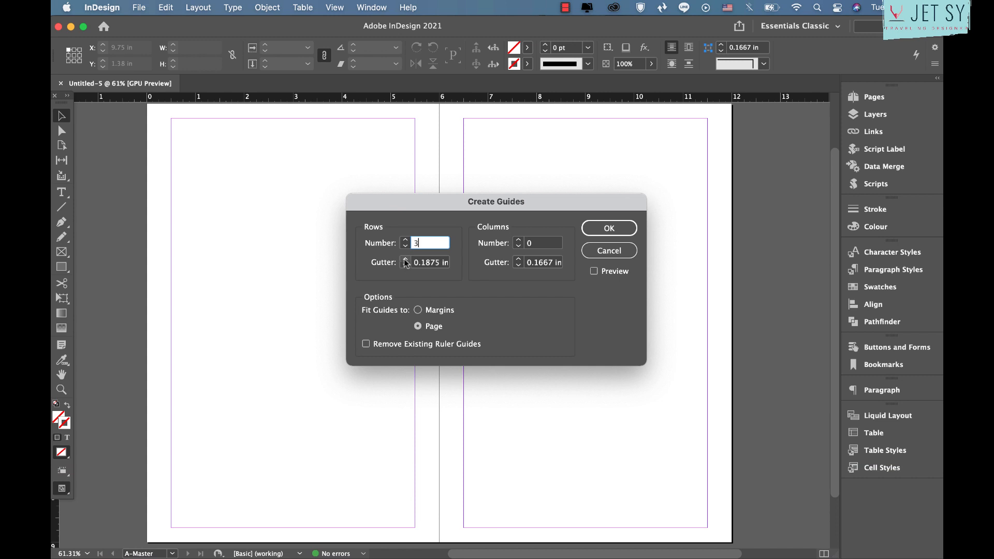
pyautogui.click(595, 272)
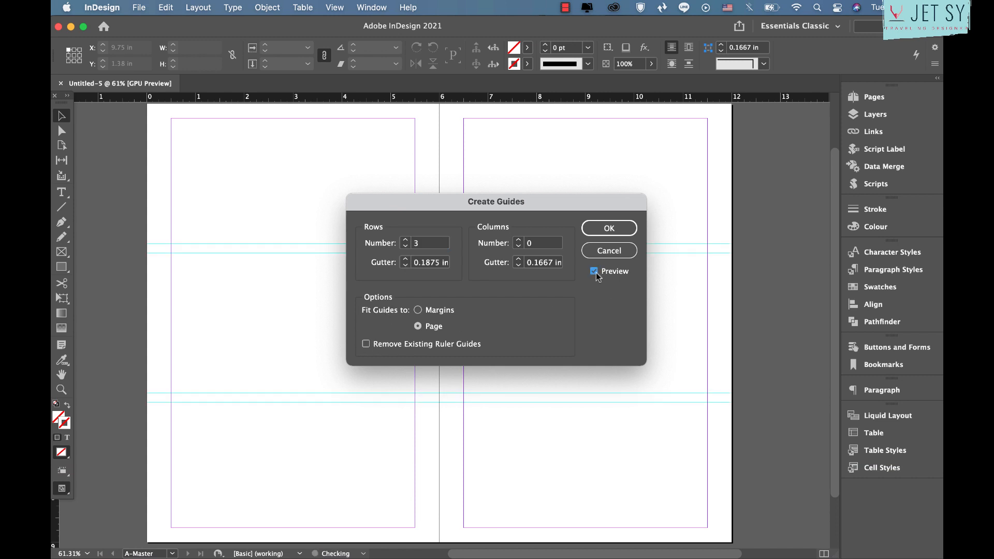
pyautogui.click(406, 265)
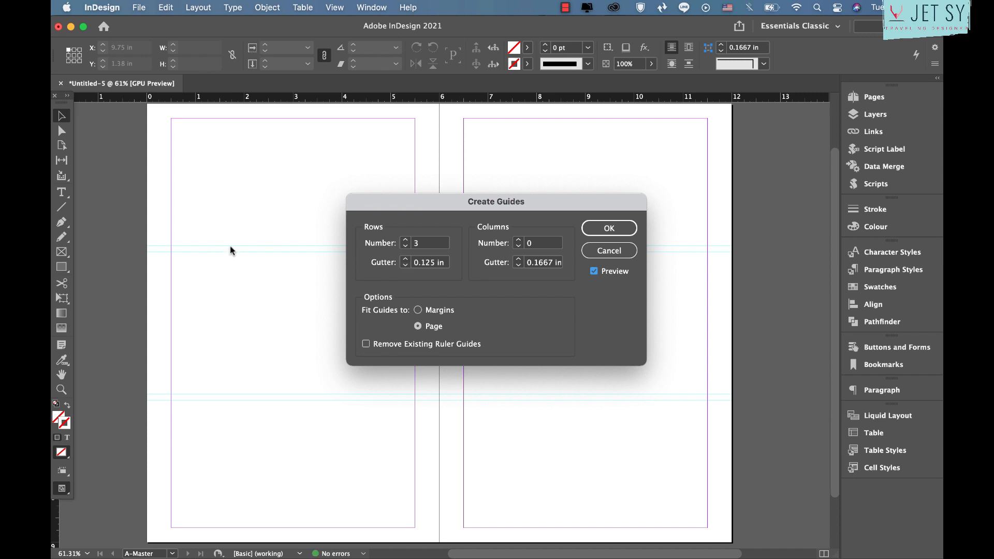
pyautogui.click(418, 309)
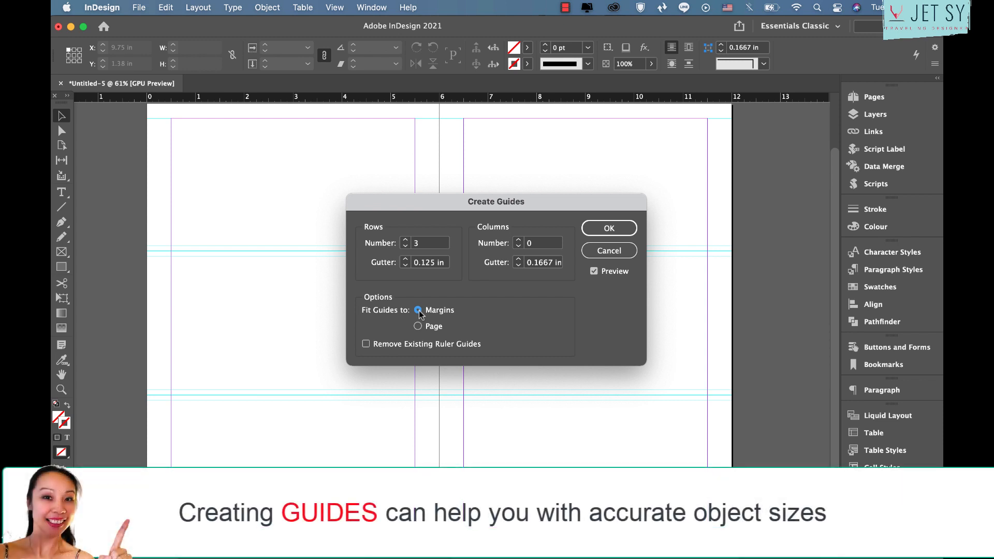
pyautogui.click(405, 265)
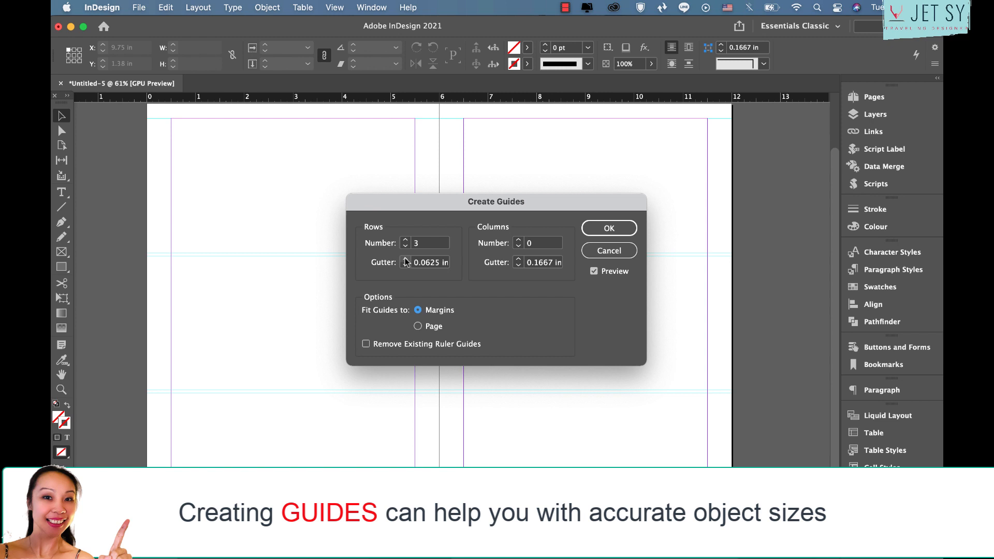
pyautogui.click(611, 232)
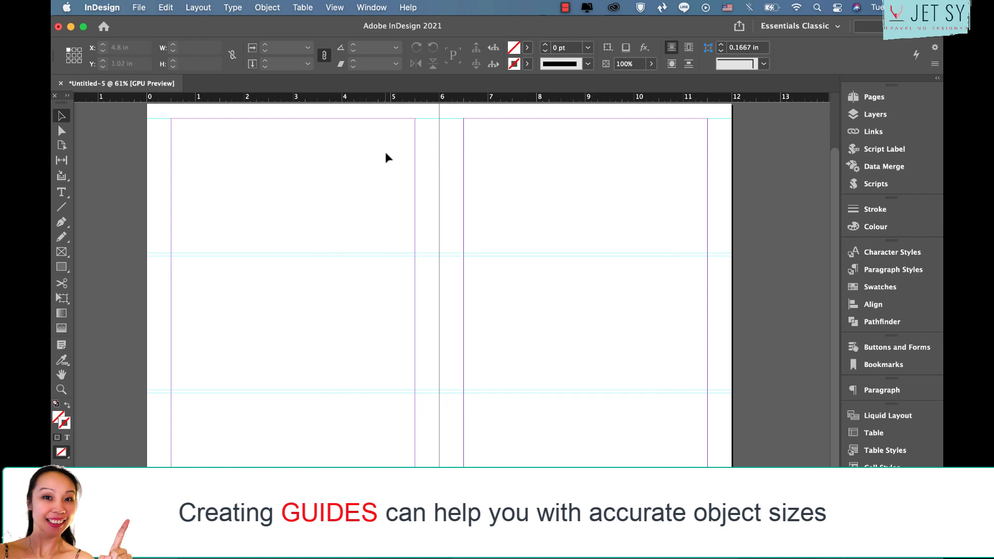
# - Draw a rectangle about 2.92 × 2.76 in in the left page's top row, against the inner margin, with a 0.5 pt stroke
pyautogui.press('m')
pyautogui.moveTo(414, 120); pyautogui.dragTo(273, 254)
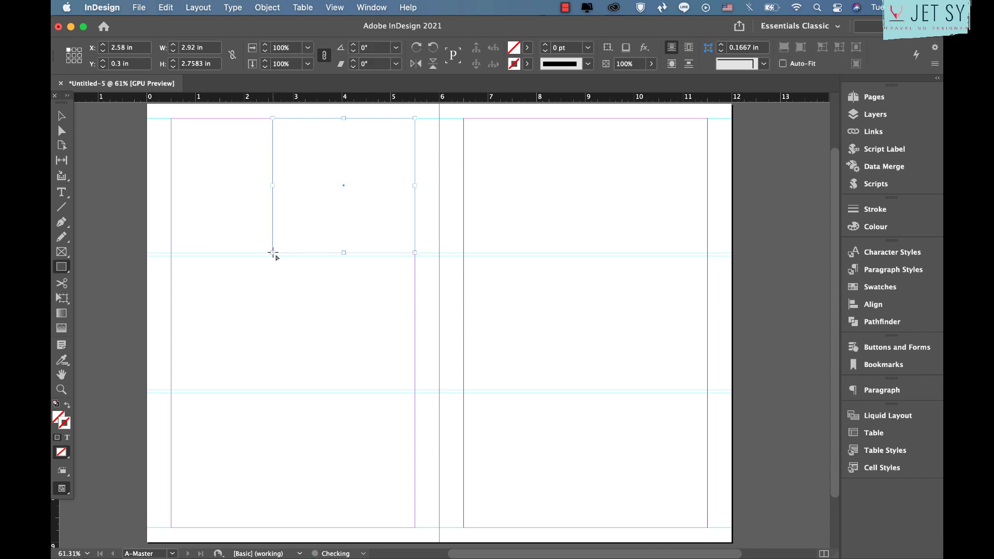
pyautogui.click(589, 48)
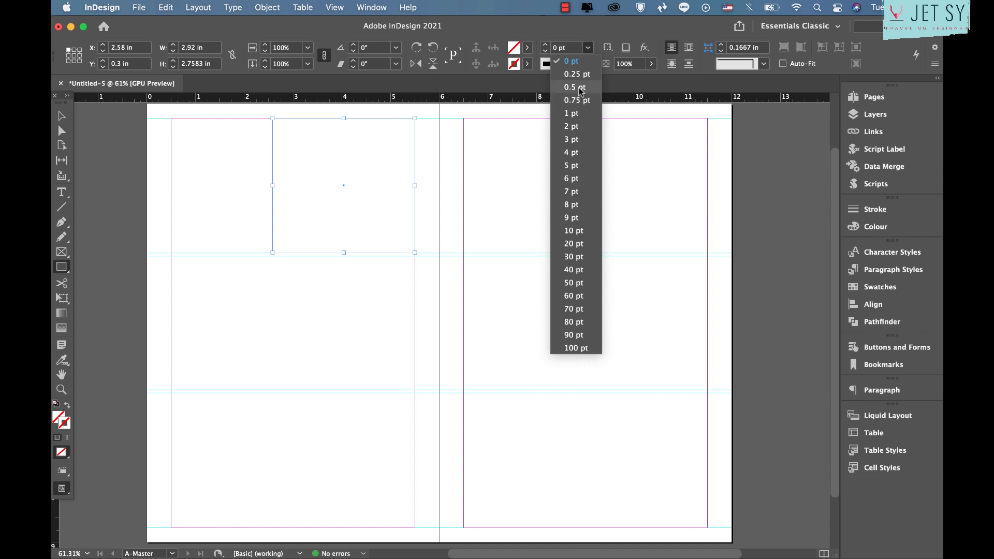
pyautogui.click(574, 88)
pyautogui.click(65, 119)
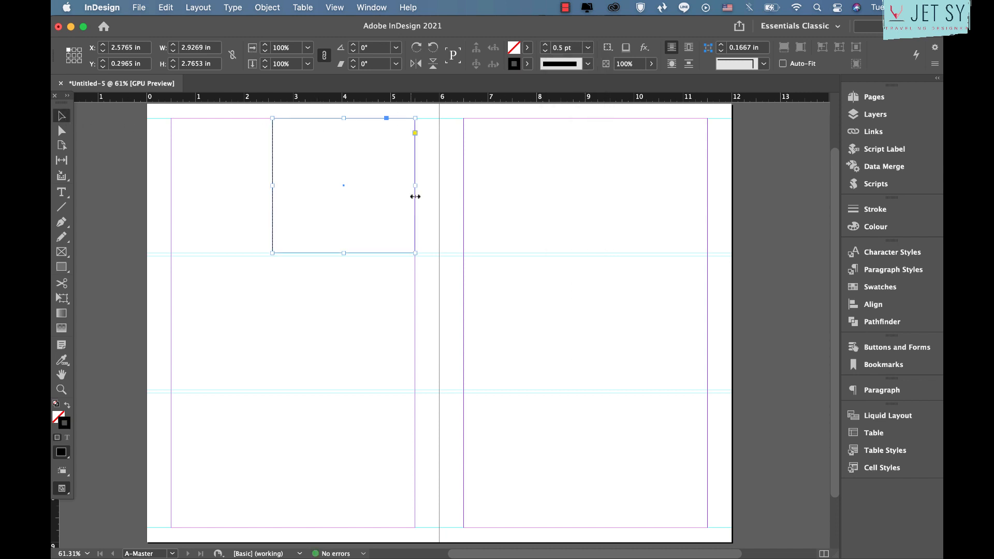
# - Draw a circle about 0.395 in wide inside the rectangle's upper-right corner and fill it with a light tint of [Black]
pyautogui.press('super+1')
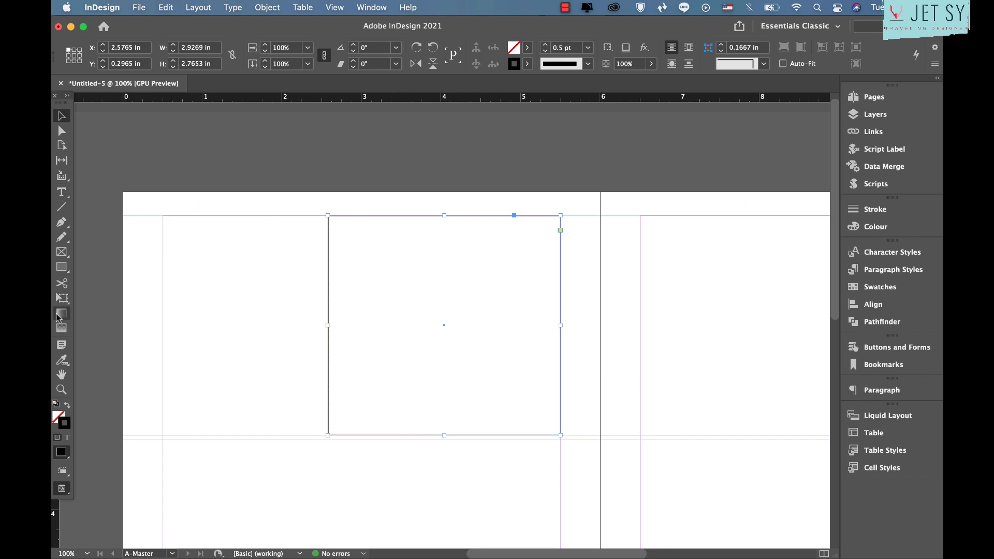
pyautogui.click(62, 267)
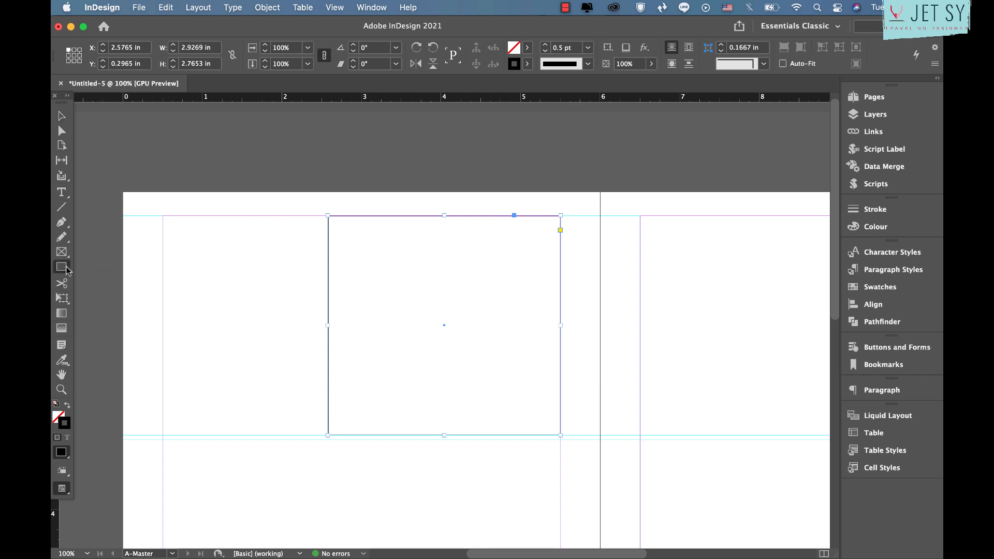
pyautogui.moveTo(67, 269); pyautogui.dragTo(93, 291)
pyautogui.moveTo(524, 223); pyautogui.dragTo(555, 254)
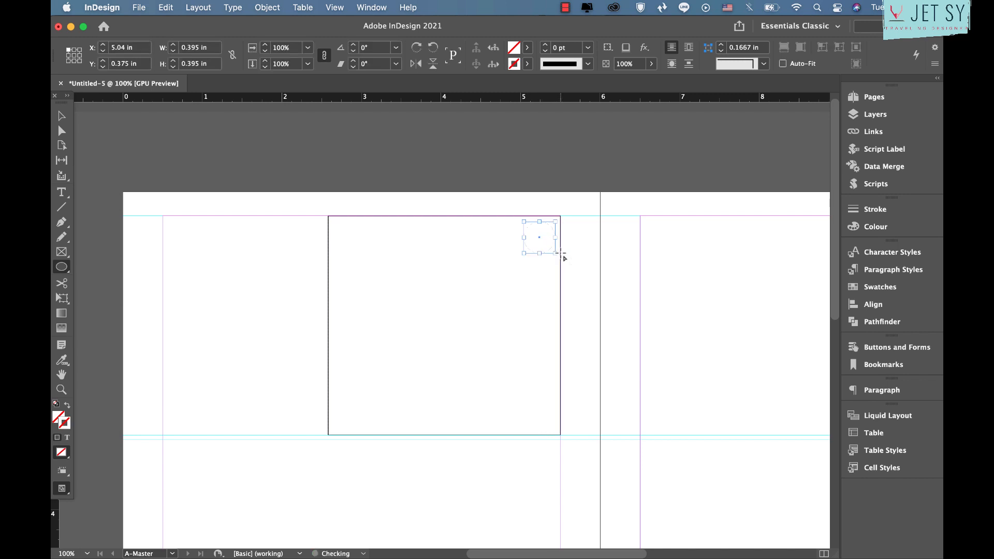
pyautogui.click(528, 46)
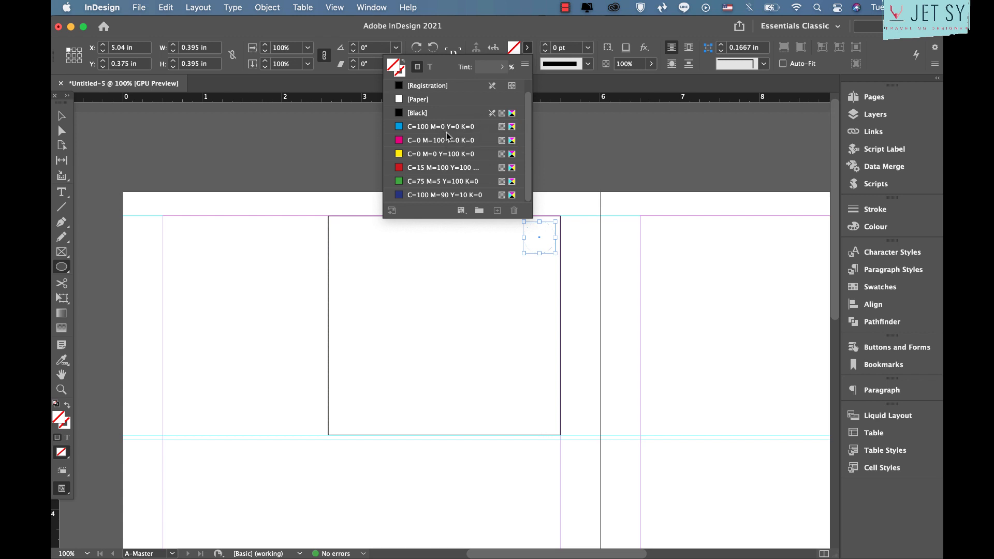
pyautogui.click(429, 114)
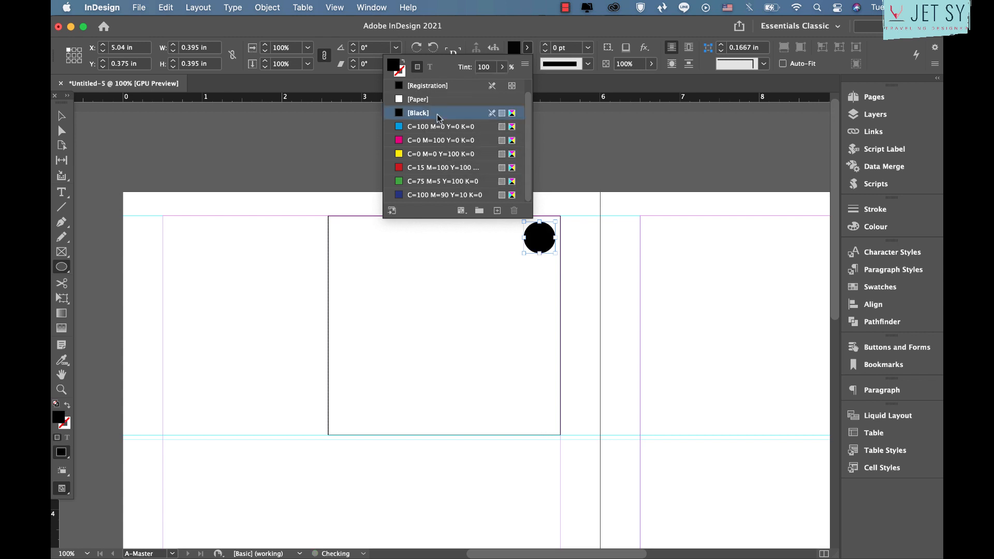
pyautogui.press('BackSpace')
pyautogui.press('Return')
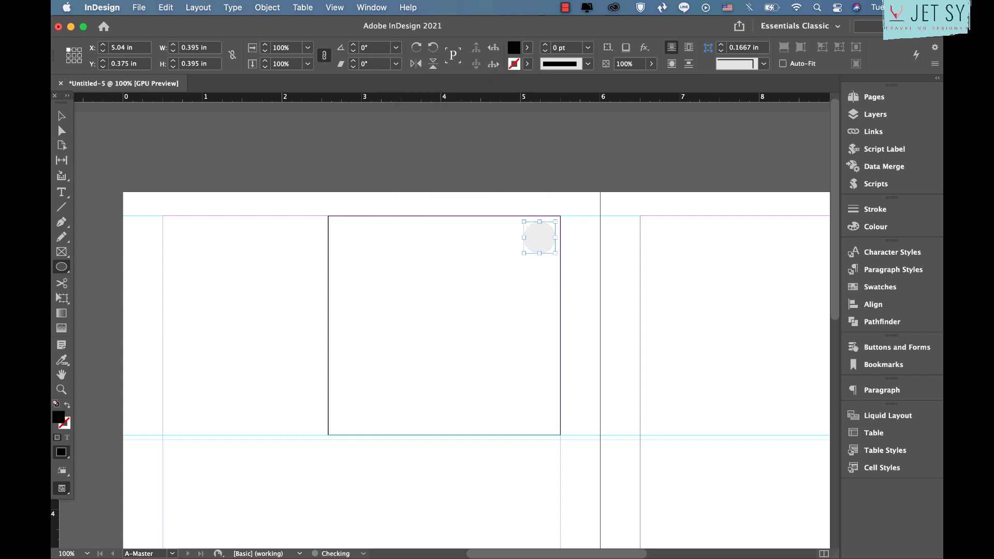
pyautogui.click(63, 115)
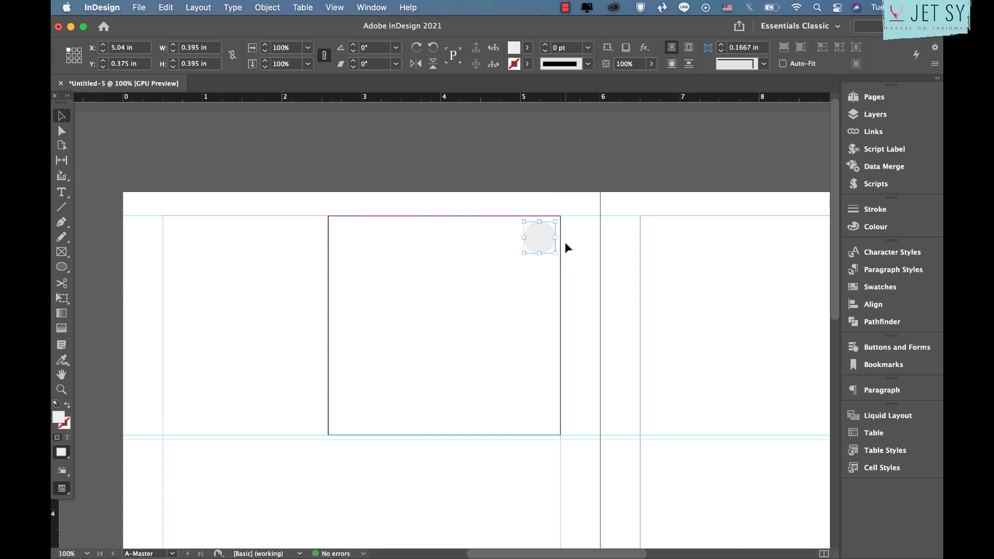
# - Add a text frame about 1.46 × 0.32 in just left of the circle containing "MONDAY"
pyautogui.click(63, 193)
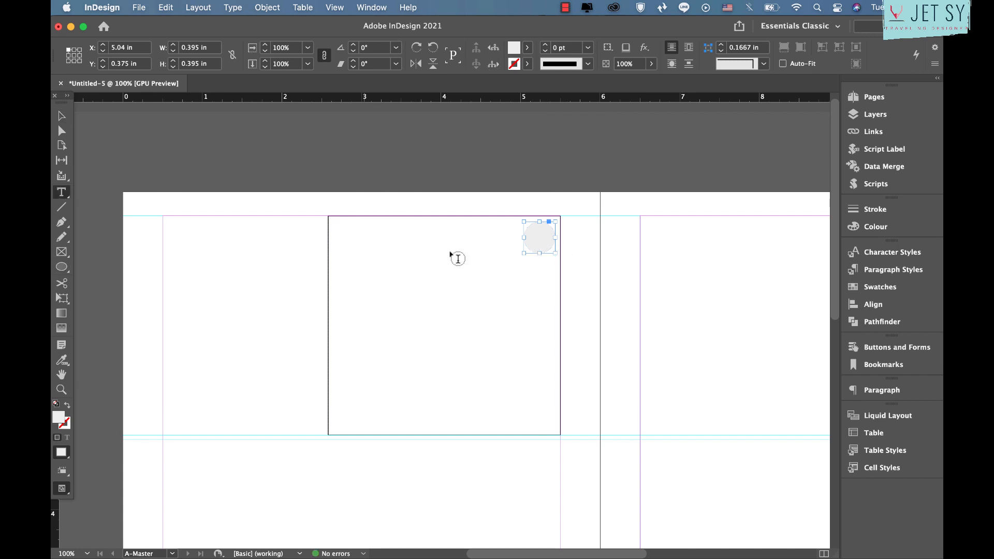
pyautogui.moveTo(518, 230); pyautogui.dragTo(397, 250)
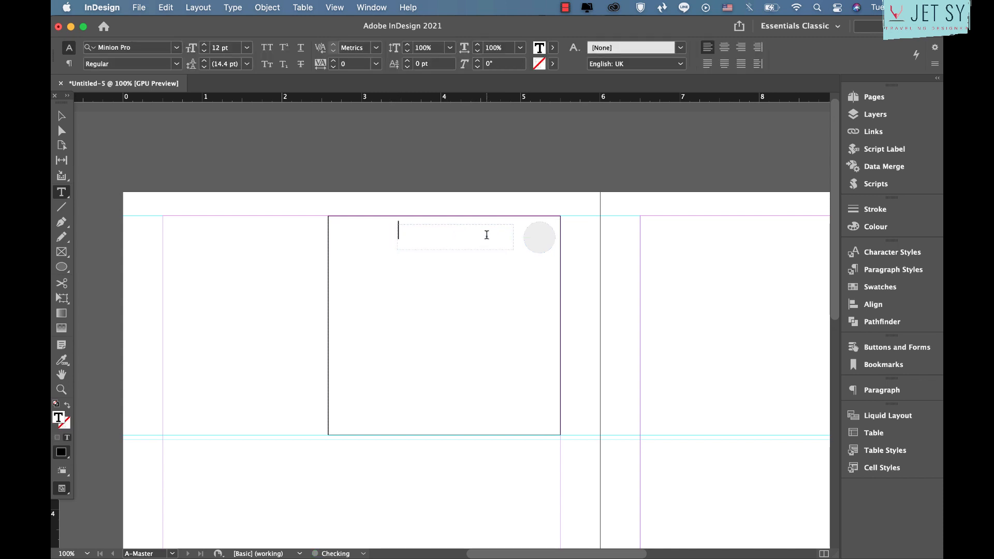
pyautogui.write('MONDAY')
# - Set the MONDAY text to Poppins Medium at 10 pt
pyautogui.press('super+a')
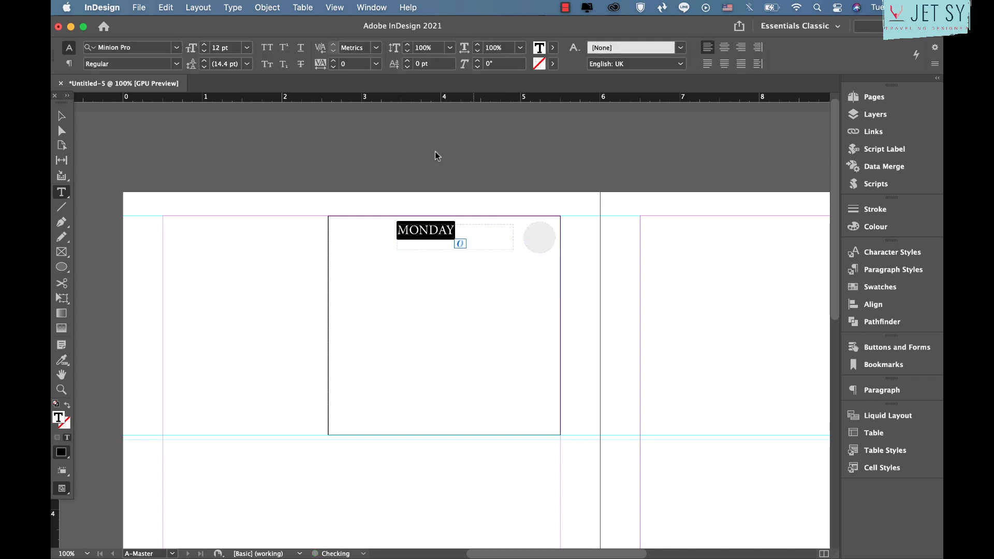
pyautogui.click(204, 54)
pyautogui.click(204, 54)
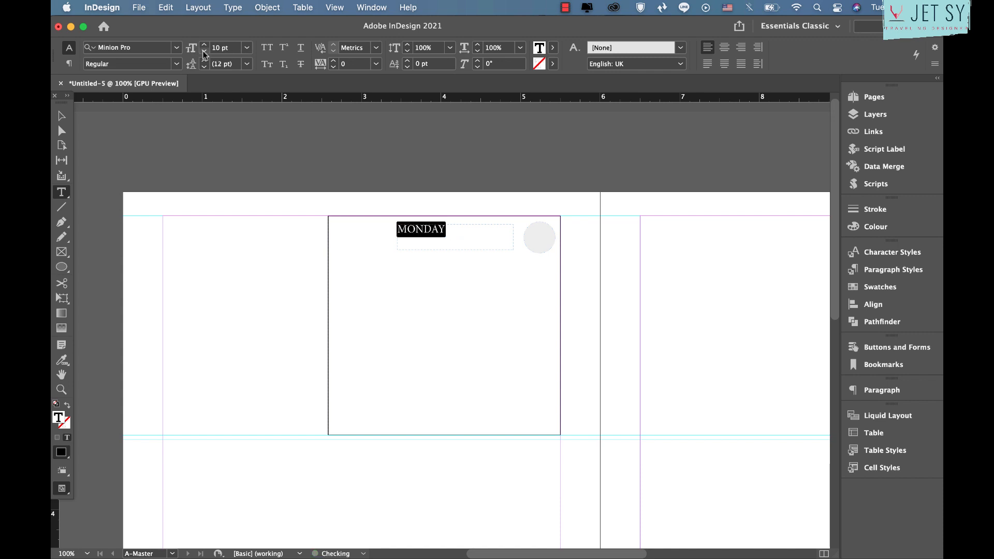
pyautogui.doubleClick(155, 50)
pyautogui.tripleClick(155, 51)
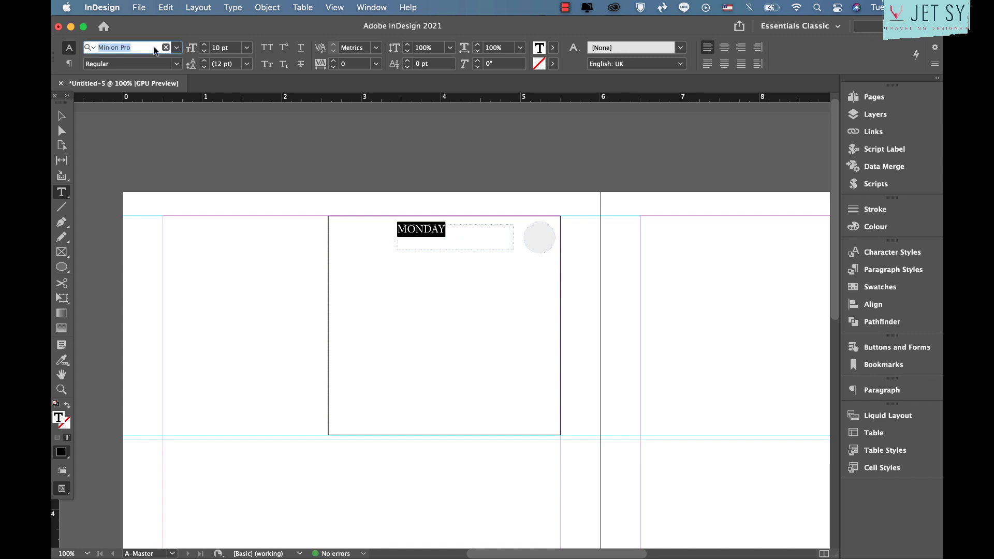
pyautogui.write('P')
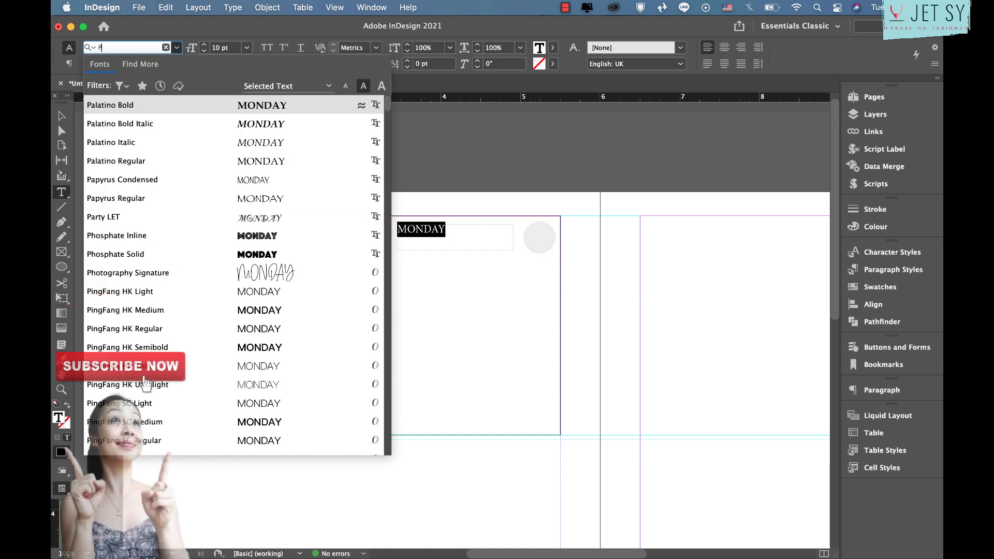
pyautogui.write('OPPIN')
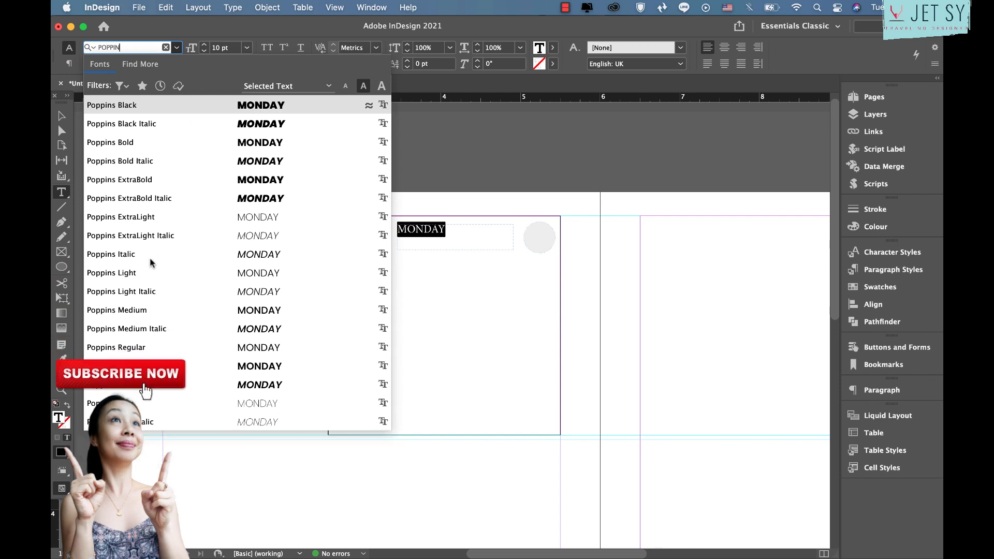
pyautogui.click(140, 310)
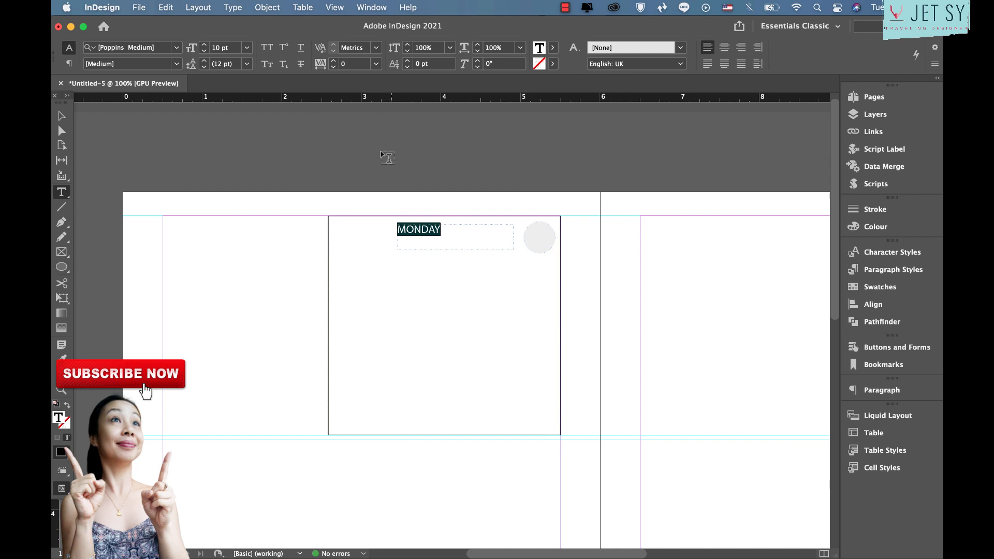
# - Set the MONDAY text to 9 pt with tracking of 120 and align it right
pyautogui.click(333, 61)
pyautogui.click(333, 61)
pyautogui.click(333, 61)
pyautogui.click(333, 62)
pyautogui.click(333, 61)
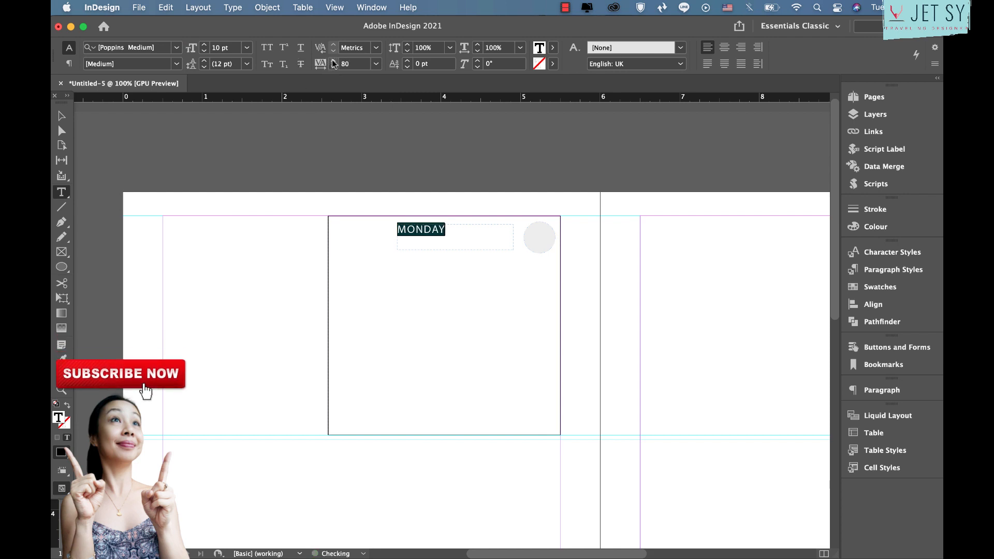
pyautogui.click(205, 51)
pyautogui.click(342, 63)
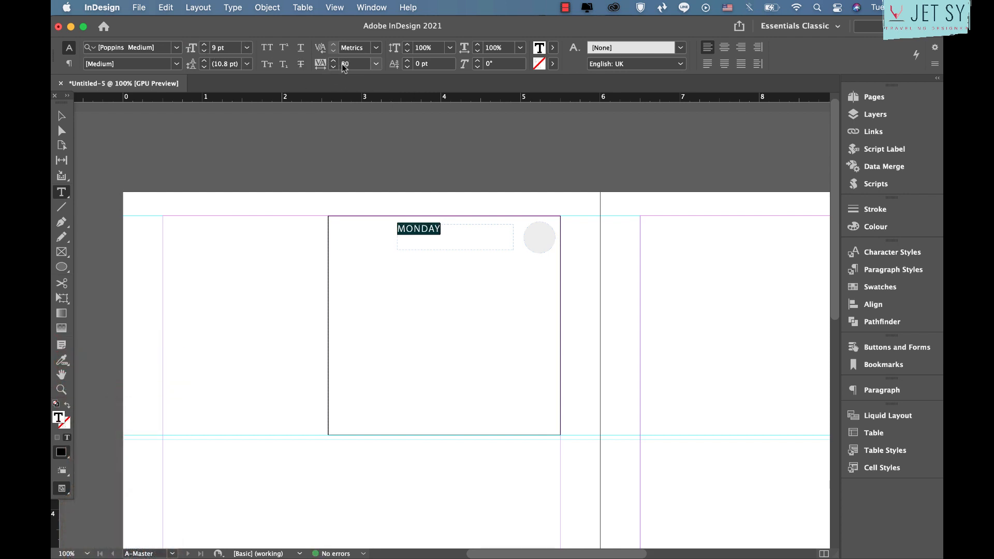
pyautogui.write('120')
pyautogui.press('Return')
pyautogui.click(741, 47)
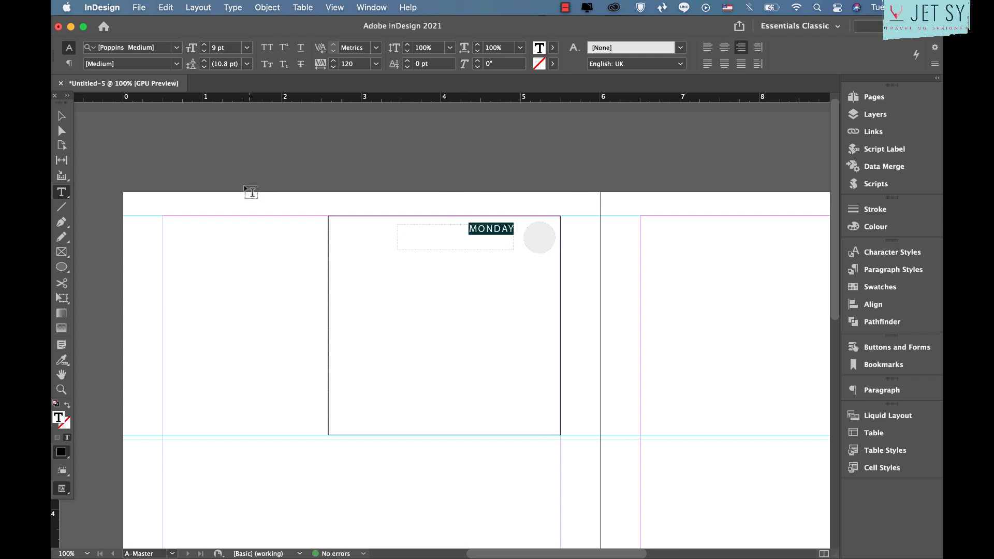
pyautogui.click(58, 110)
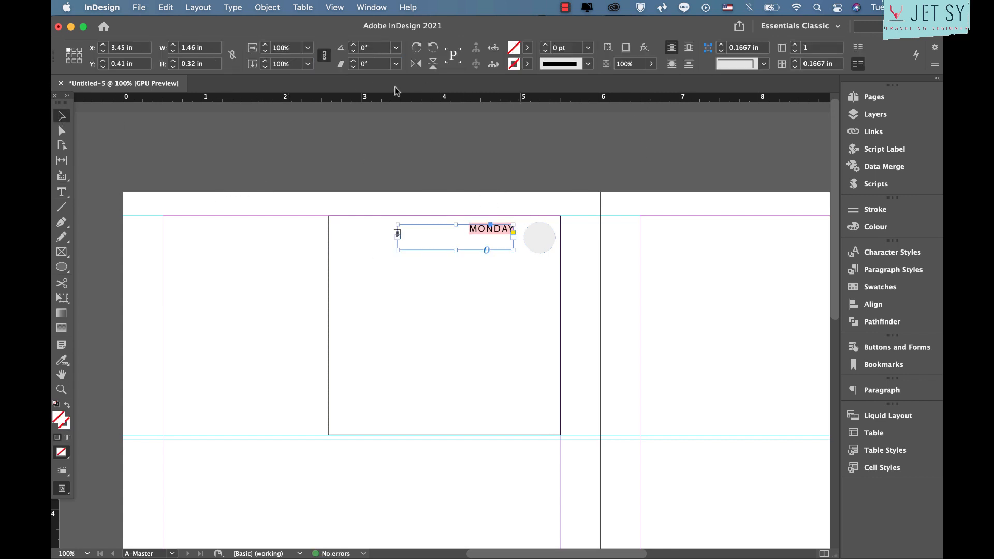
# - Turn on Overprint Preview and select the grey circle beside MONDAY
pyautogui.click(331, 7)
pyautogui.click(340, 39)
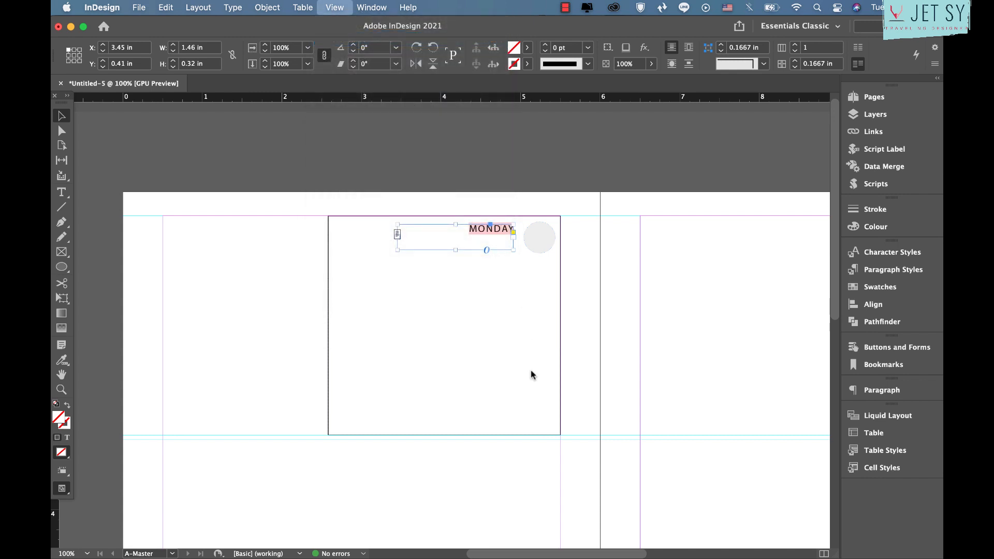
pyautogui.click(530, 373)
pyautogui.click(541, 247)
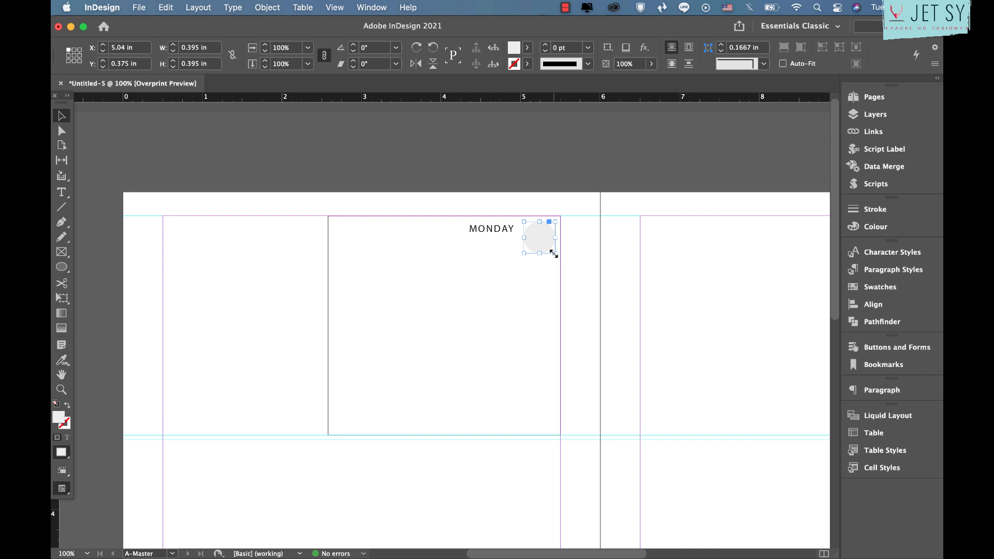
# - Shrink the grey circle to about 0.32 in and align the MONDAY label just beside its middle
pyautogui.moveTo(554, 254); pyautogui.dragTo(523, 241)
pyautogui.doubleClick(400, 251)
pyautogui.click(529, 257)
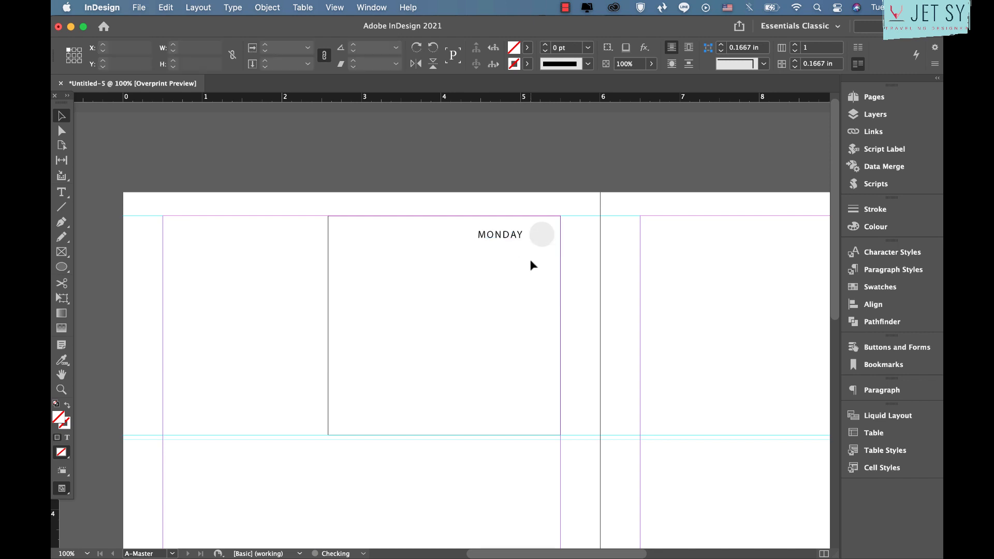
# - Nudge the MONDAY label and its circle together slightly up and right, closer to the box's upper corner
pyautogui.scroll(-3, 531, 263)
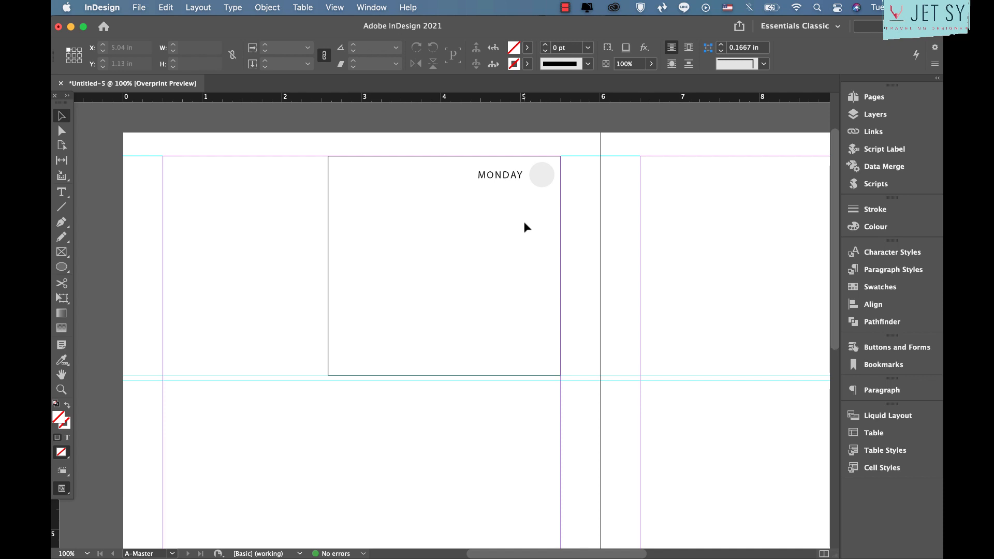
pyautogui.click(552, 178)
pyautogui.keyDown('shift'); pyautogui.click(516, 178); pyautogui.keyUp('shift')
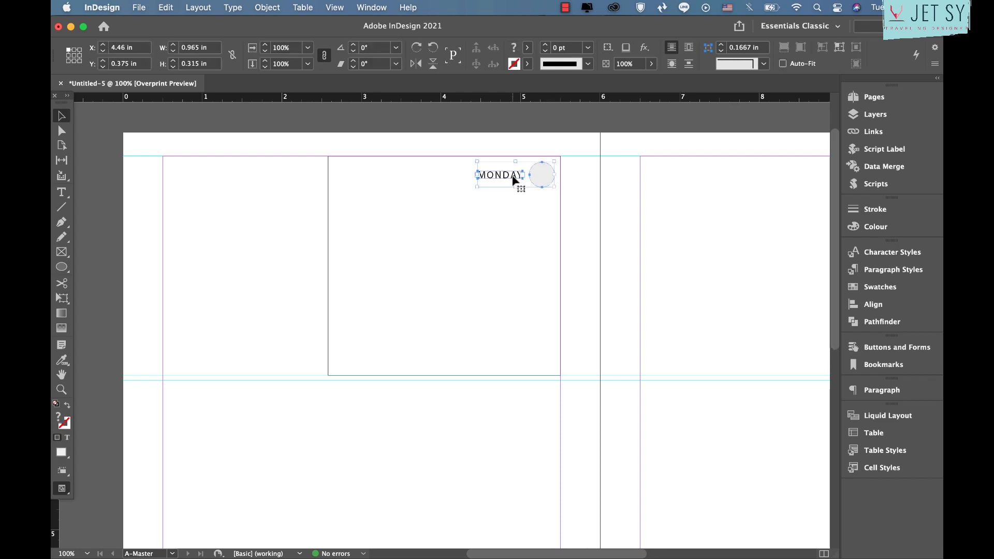
pyautogui.press('Up')
pyautogui.press('Up')
pyautogui.press('Up')
pyautogui.press('Up')
pyautogui.press('Right')
pyautogui.press('Right')
pyautogui.press('Right')
pyautogui.press('Right')
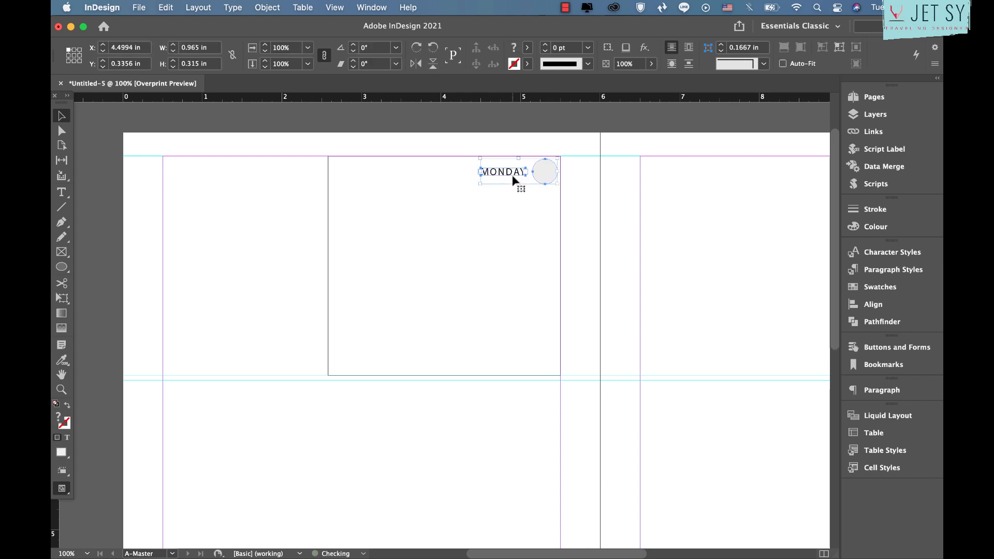
pyautogui.press('Down')
pyautogui.click(357, 162)
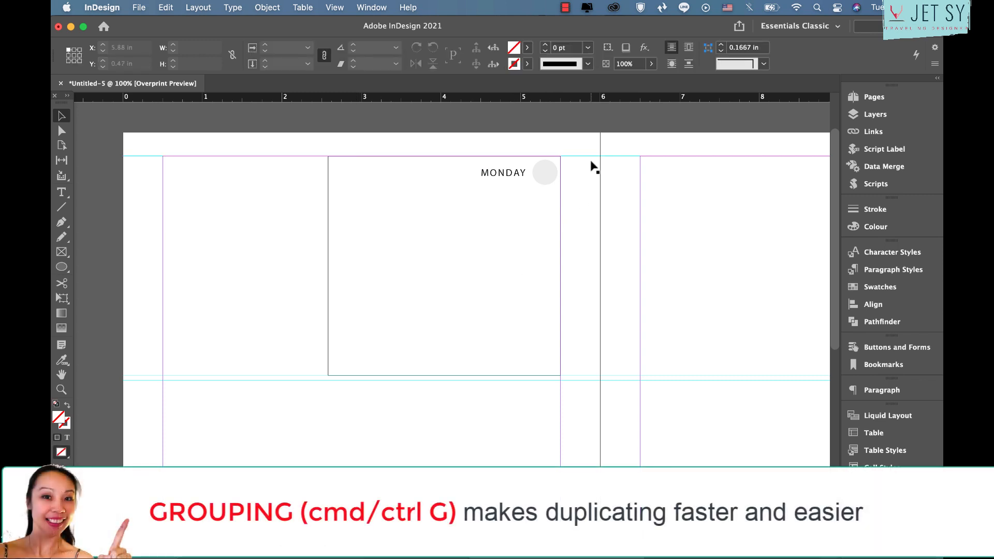
# - Group the Monday box with its label and circle, and duplicate the group into the second row
pyautogui.moveTo(580, 166); pyautogui.dragTo(476, 212)
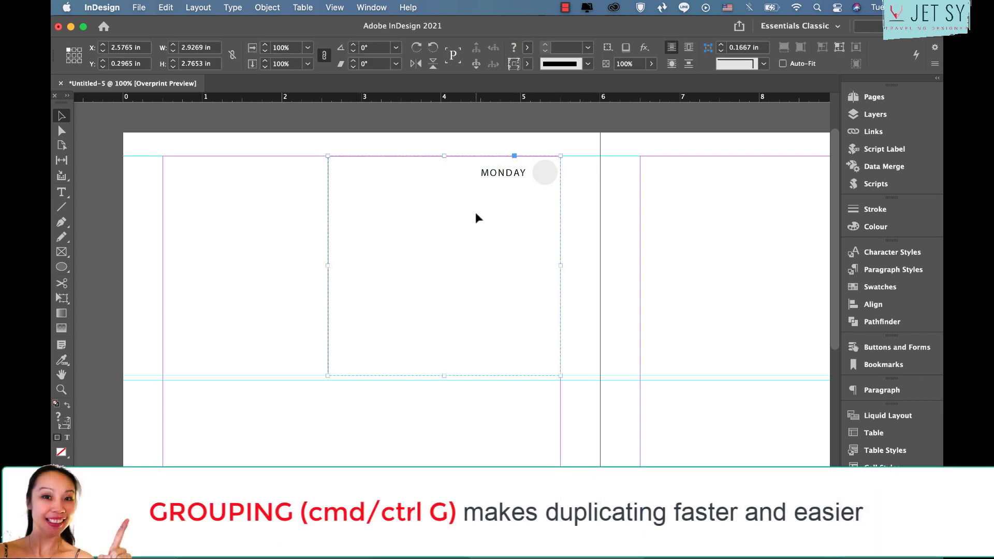
pyautogui.scroll(-5, 475, 297)
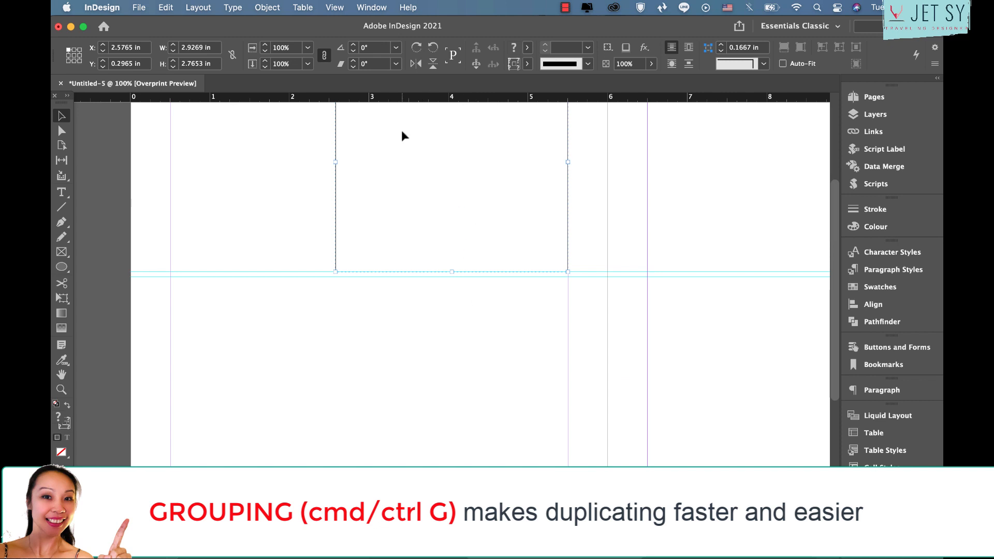
pyautogui.scroll(4, 462, 167)
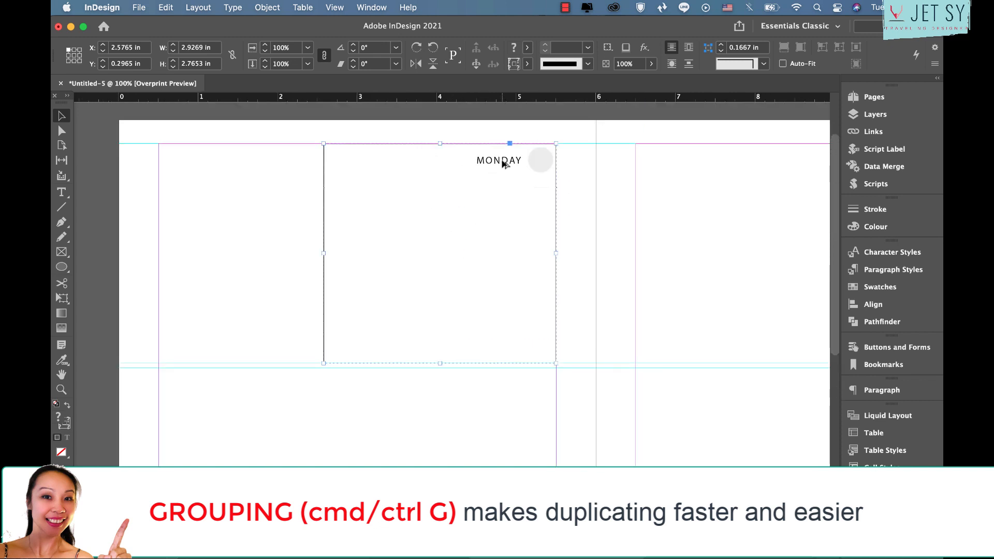
pyautogui.moveTo(502, 164); pyautogui.dragTo(508, 389)
# - Change the second-row label to TUESDAY and widen its text frame leftward to about 0.8 in
pyautogui.doubleClick(489, 384)
pyautogui.doubleClick(489, 385)
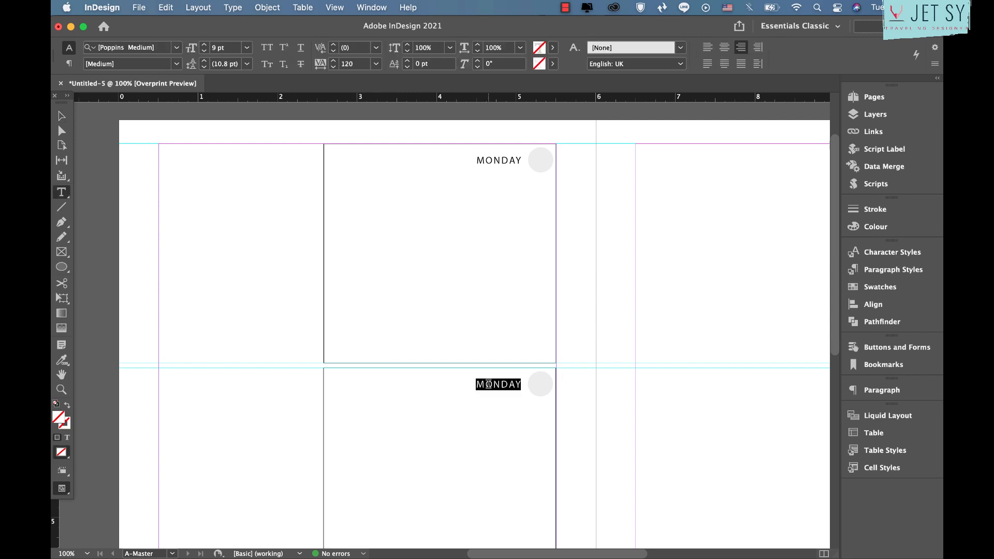
pyautogui.write('TUES-')
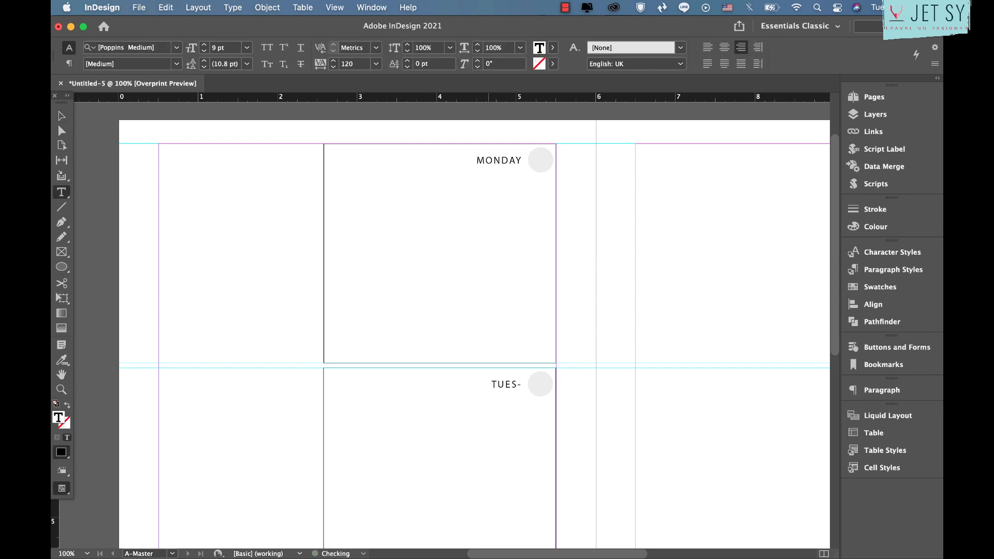
pyautogui.press('Escape')
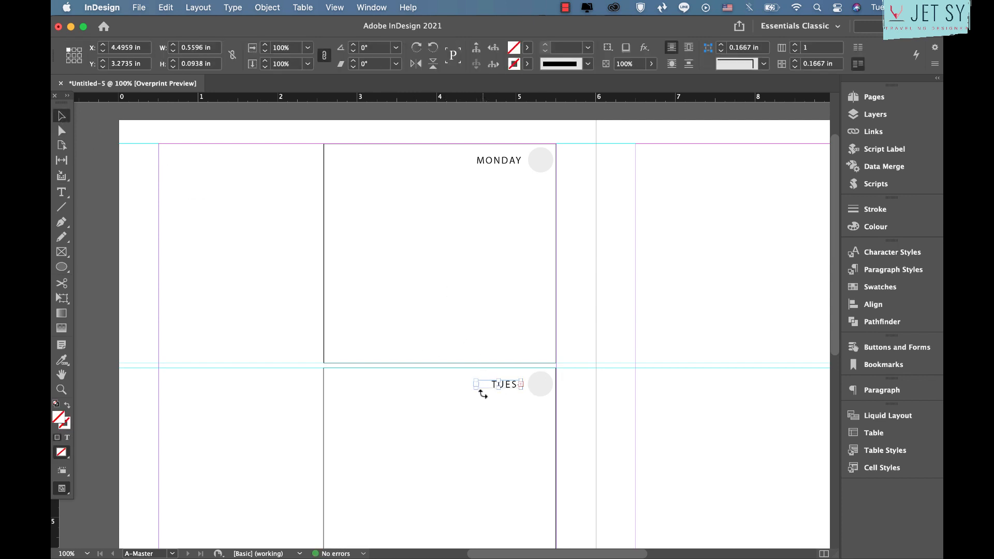
pyautogui.moveTo(473, 388); pyautogui.dragTo(455, 389)
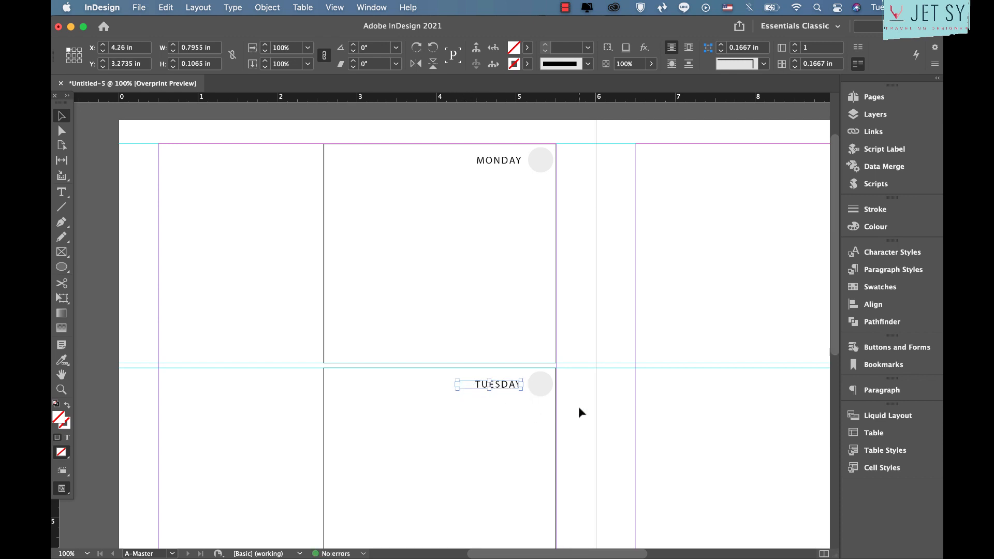
# - Duplicate the TUESDAY box group straight down into the third row
pyautogui.scroll(-5, 579, 406)
pyautogui.click(468, 130)
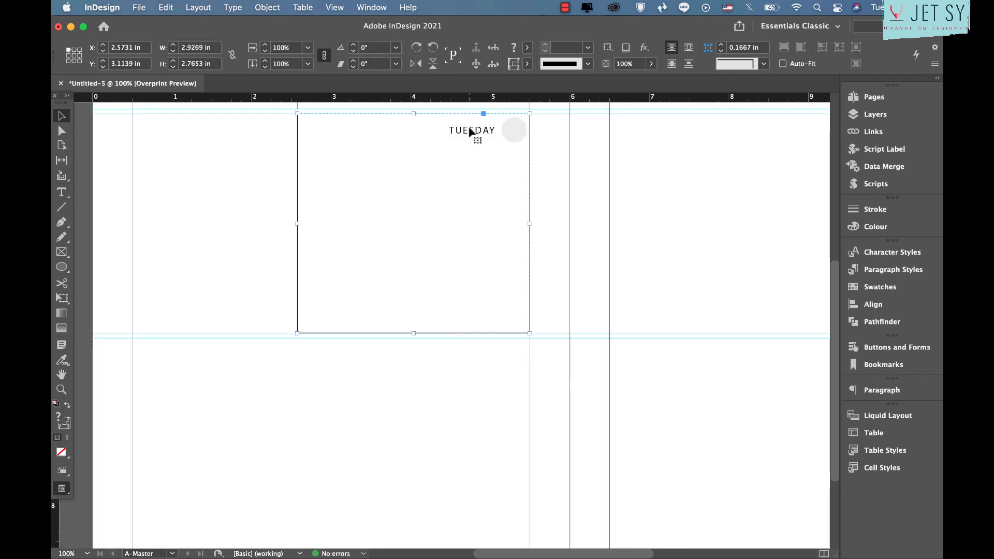
pyautogui.moveTo(468, 133); pyautogui.dragTo(472, 356)
# - Change the third-row label to WEDNESDAY and widen its text frame leftward until the whole word fits
pyautogui.click(472, 356)
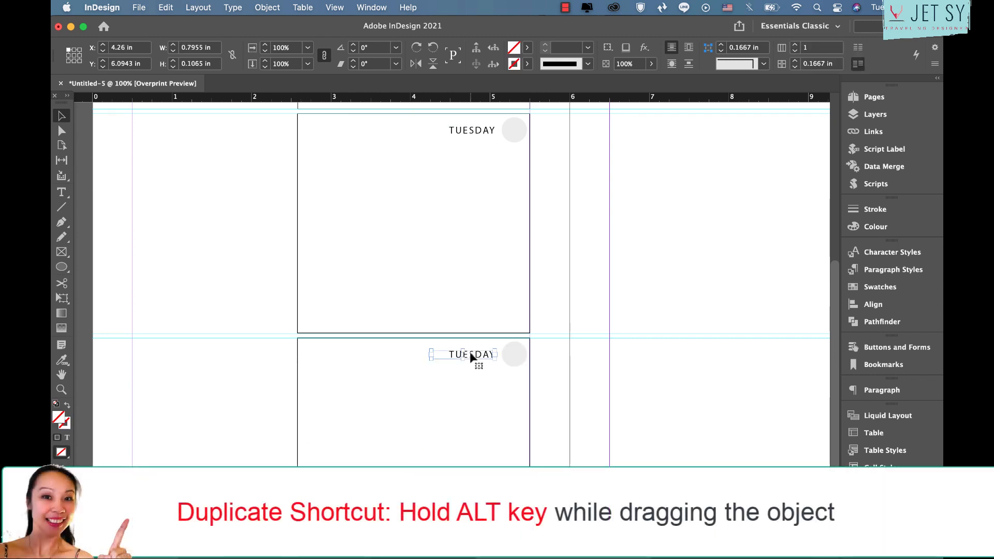
pyautogui.doubleClick(470, 355)
pyautogui.write('WEDNE')
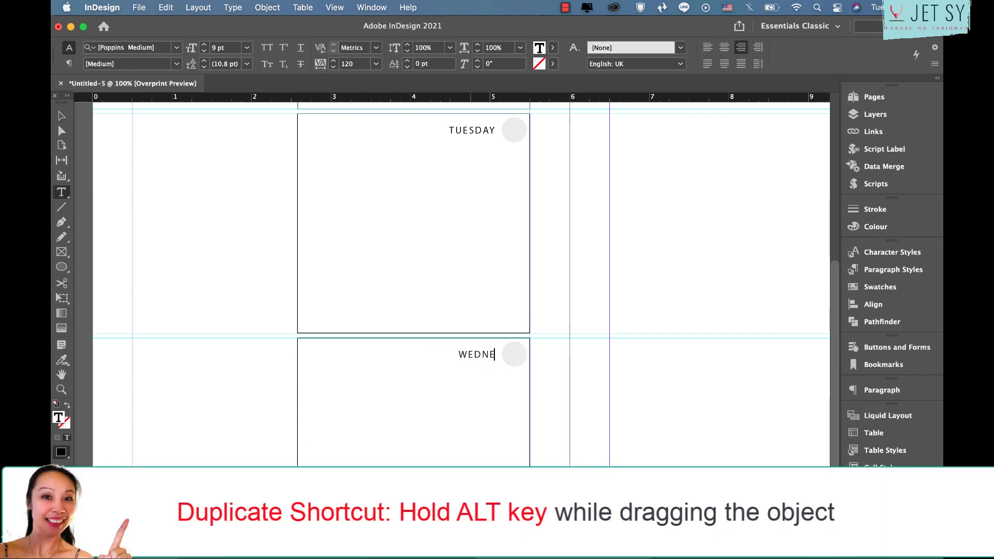
pyautogui.write('SDAY')
pyautogui.press('Escape')
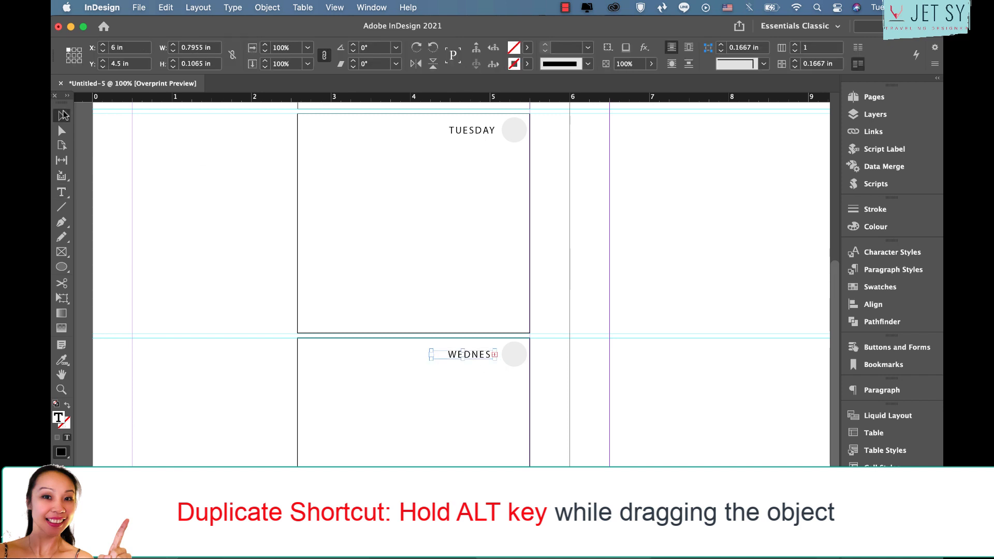
pyautogui.moveTo(430, 356); pyautogui.dragTo(395, 359)
pyautogui.doubleClick(481, 355)
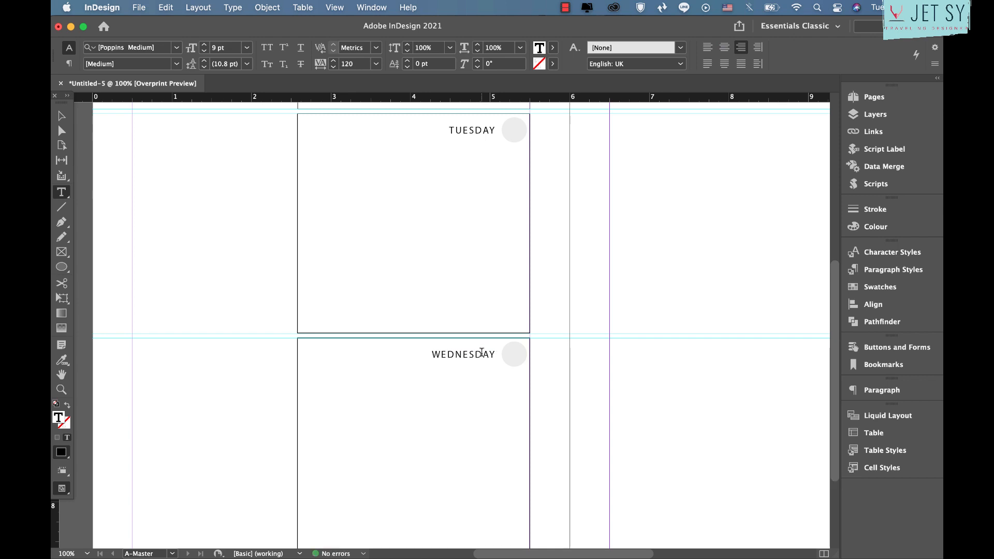
pyautogui.click(61, 115)
# - Duplicate all three day boxes onto the right-hand page, flush with its inner margin at X 6.5 in
pyautogui.click(555, 304)
pyautogui.hscroll(1, 555, 305)
pyautogui.hscroll(2, 555, 304)
pyautogui.scroll(1, 555, 304)
pyautogui.press('super+minus')
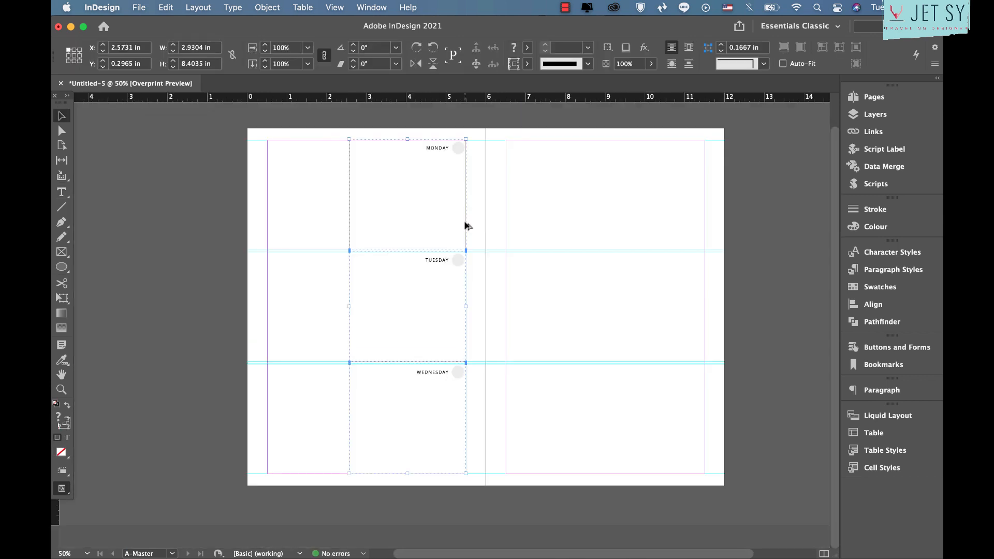
pyautogui.moveTo(466, 226); pyautogui.dragTo(624, 226)
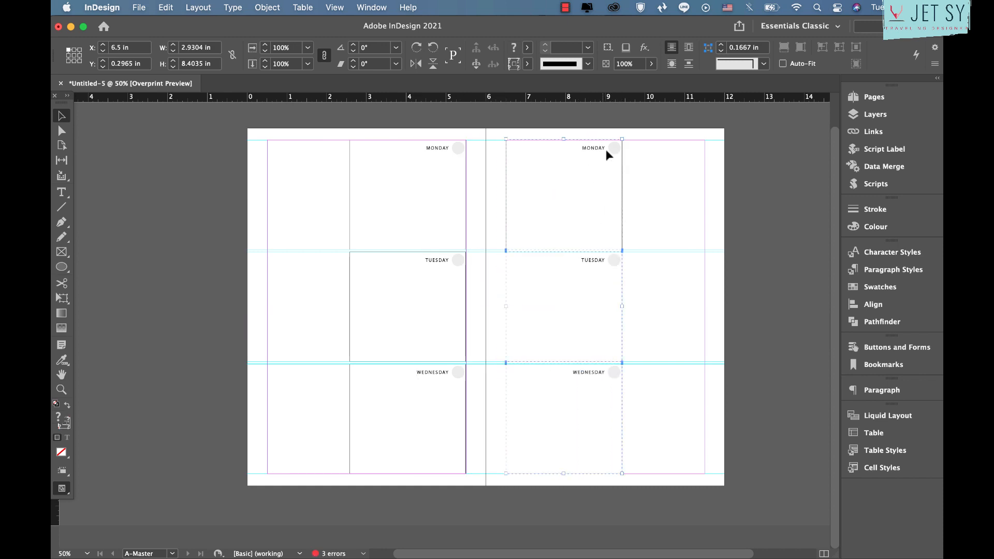
# - Change the right page's MONDAY label to THURSDAY and widen its text frame to about 1.11 in
pyautogui.click(589, 148)
pyautogui.doubleClick(588, 147)
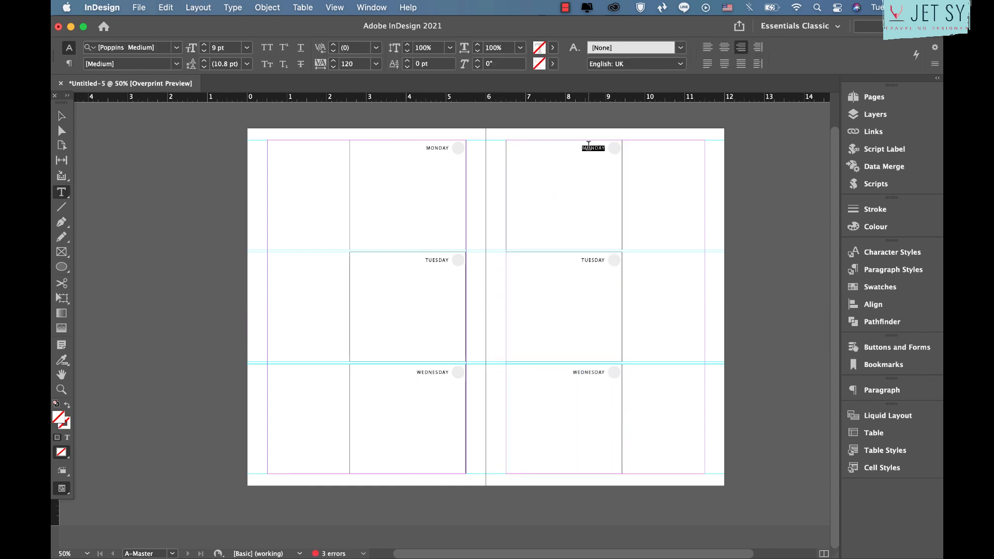
pyautogui.write('THURS-')
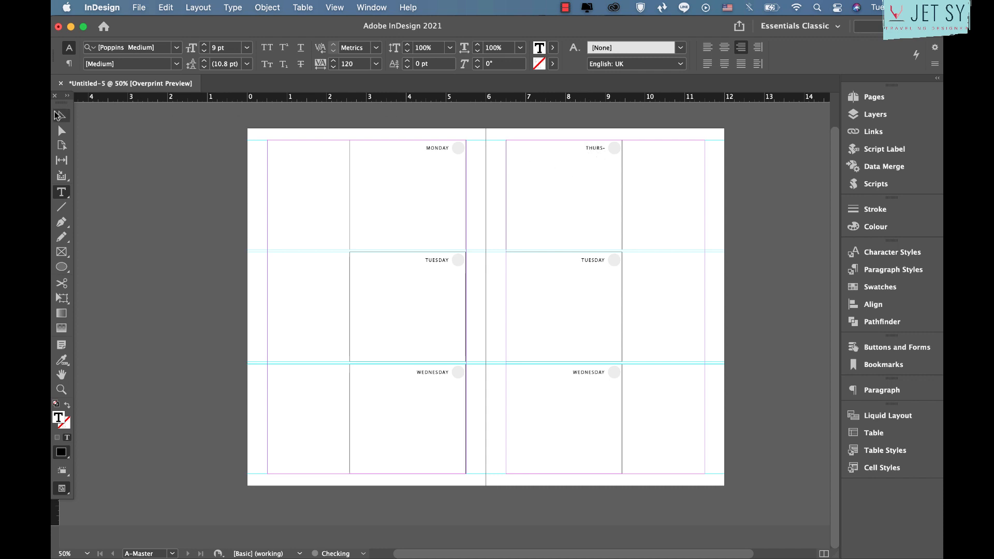
pyautogui.press('Escape')
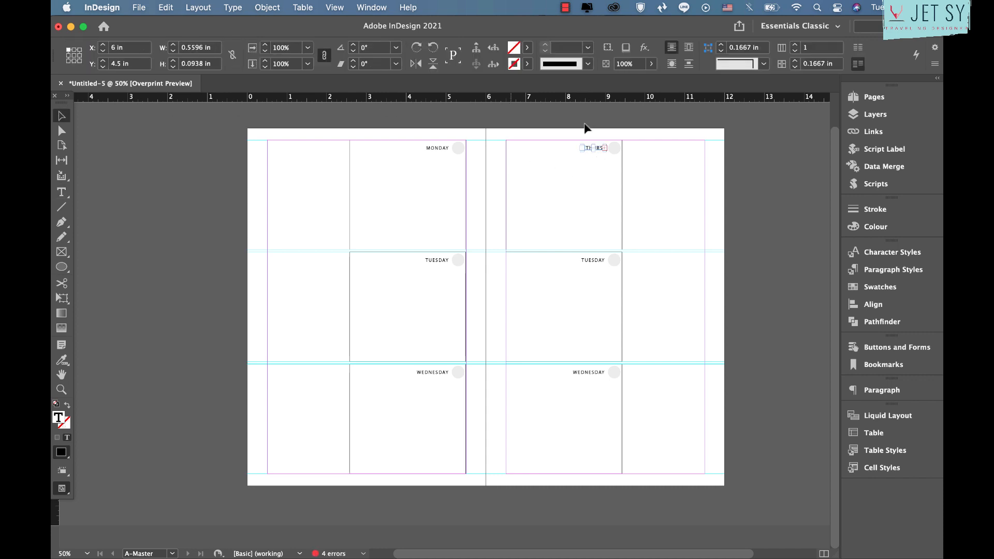
pyautogui.moveTo(582, 149); pyautogui.dragTo(562, 151)
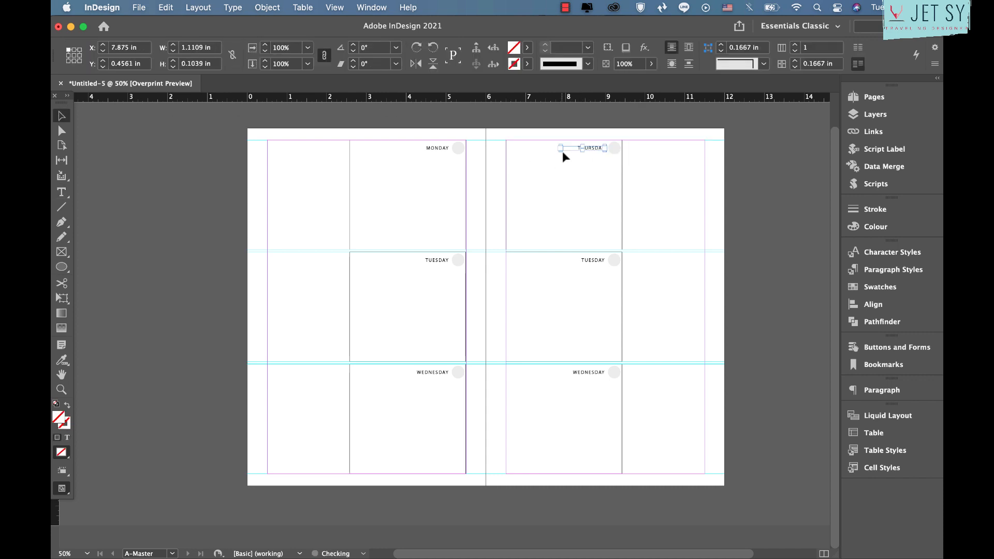
# - Change the right page's TUESDAY label to FRIDAY
pyautogui.click(585, 259)
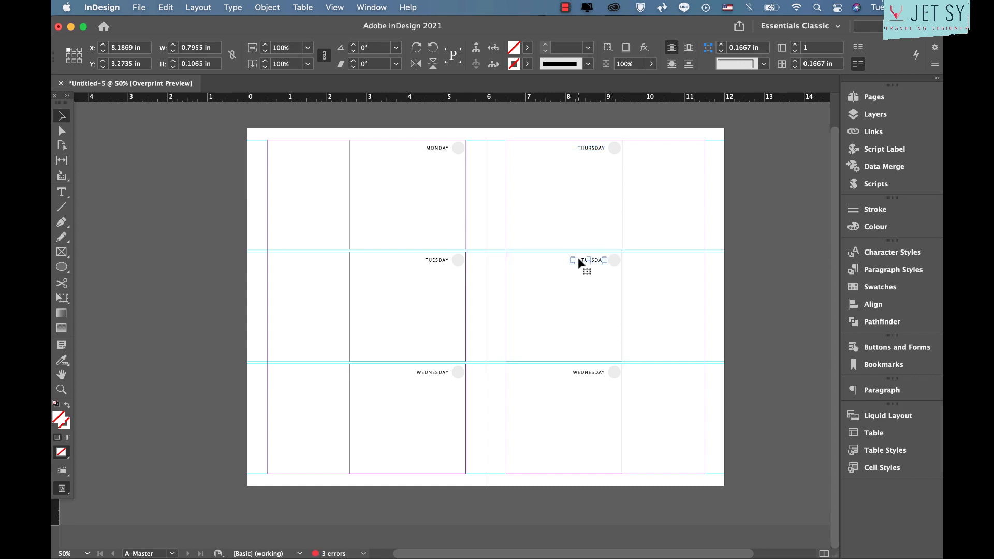
pyautogui.tripleClick(578, 260)
pyautogui.write('FRIDAY')
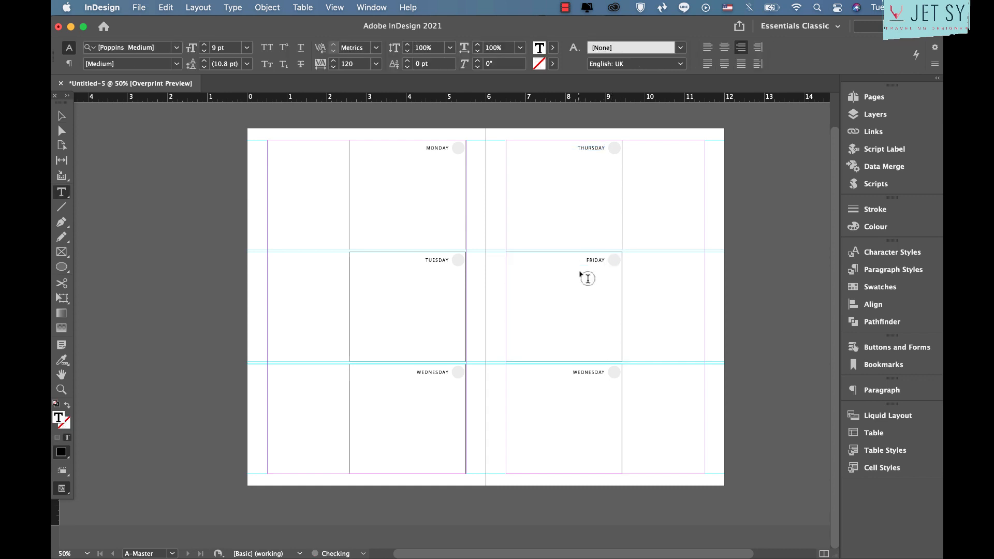
# - Change the right page's WEDNESDAY label to WEEKEND and delete the circle beside it
pyautogui.tripleClick(596, 372)
pyautogui.write('WEEKEND')
pyautogui.press('Escape')
pyautogui.click(615, 369)
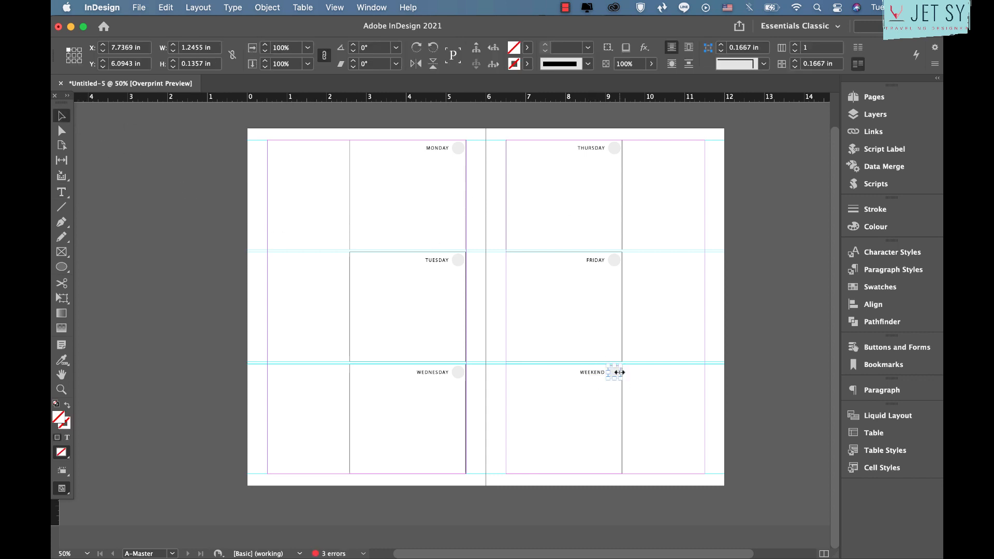
pyautogui.press('Delete')
# - Centre-align the WEEKEND text and move its frame to the top centre of the box, at about X 7.44 in
pyautogui.click(596, 379)
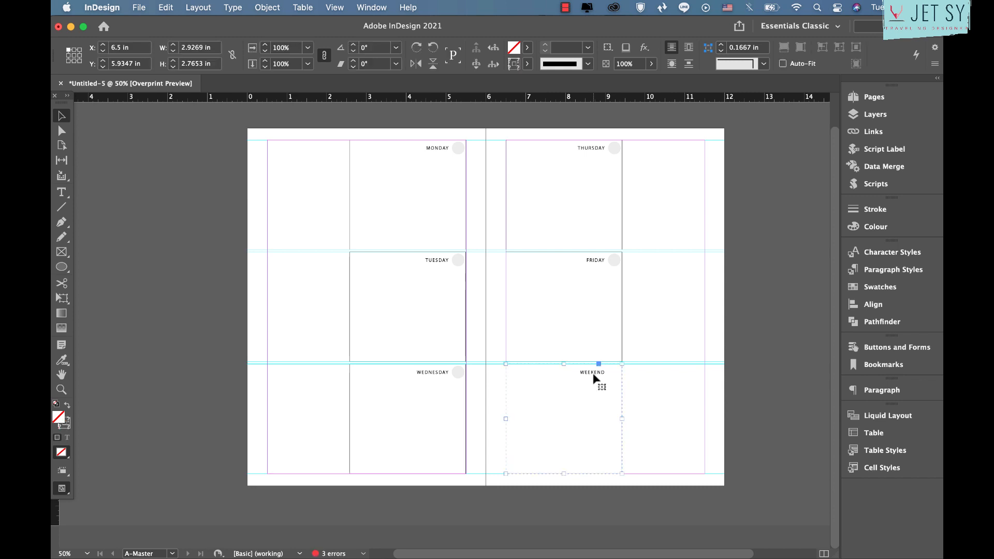
pyautogui.doubleClick(594, 373)
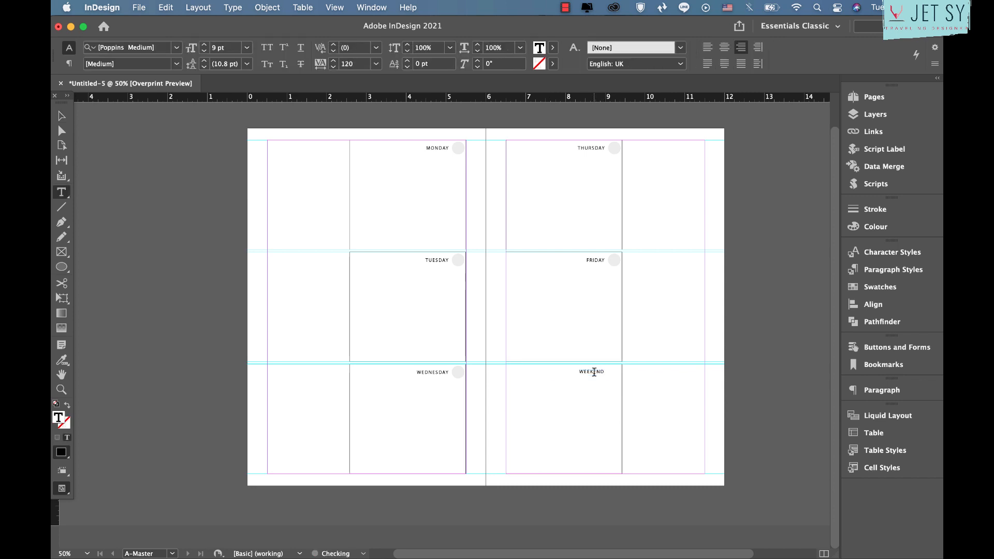
pyautogui.press('super+a')
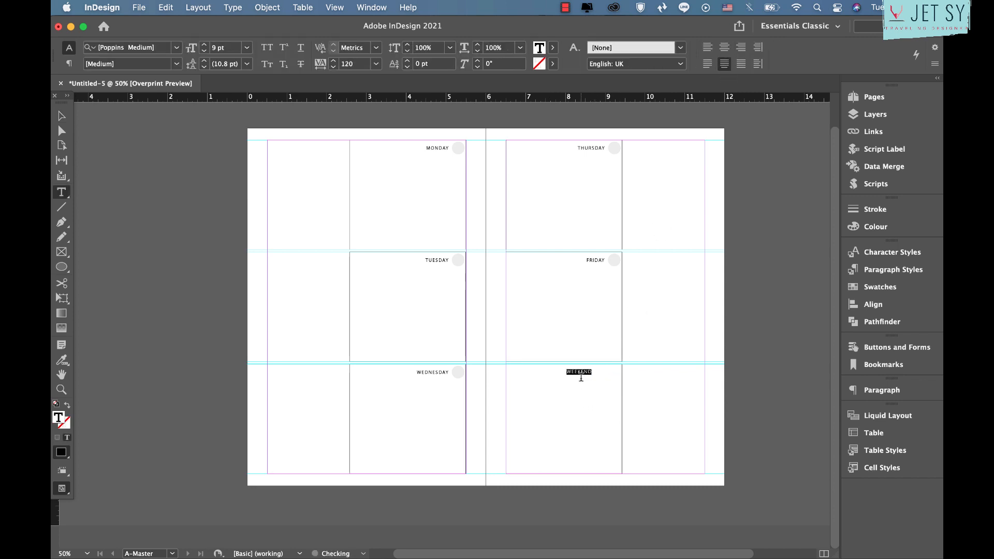
pyautogui.click(60, 119)
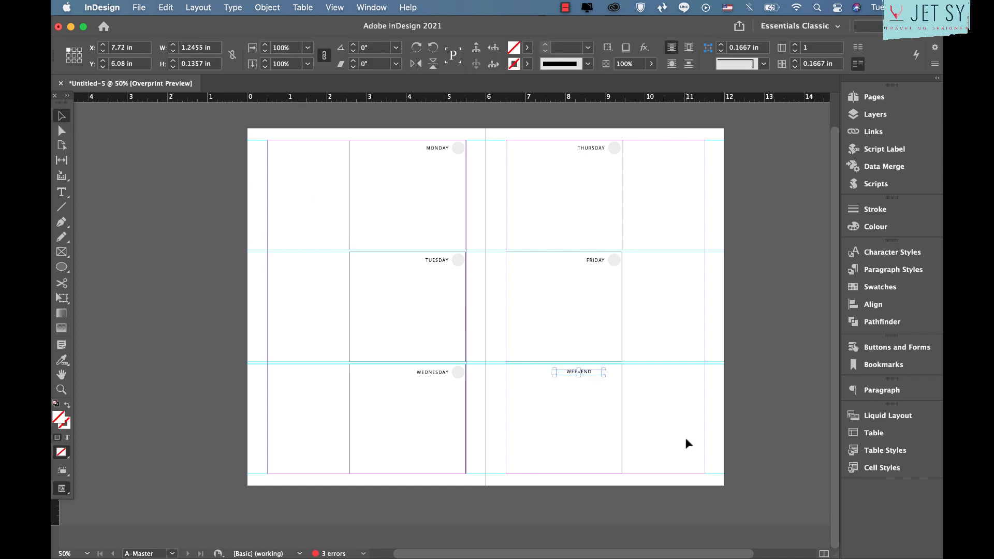
pyautogui.moveTo(591, 376); pyautogui.dragTo(580, 372)
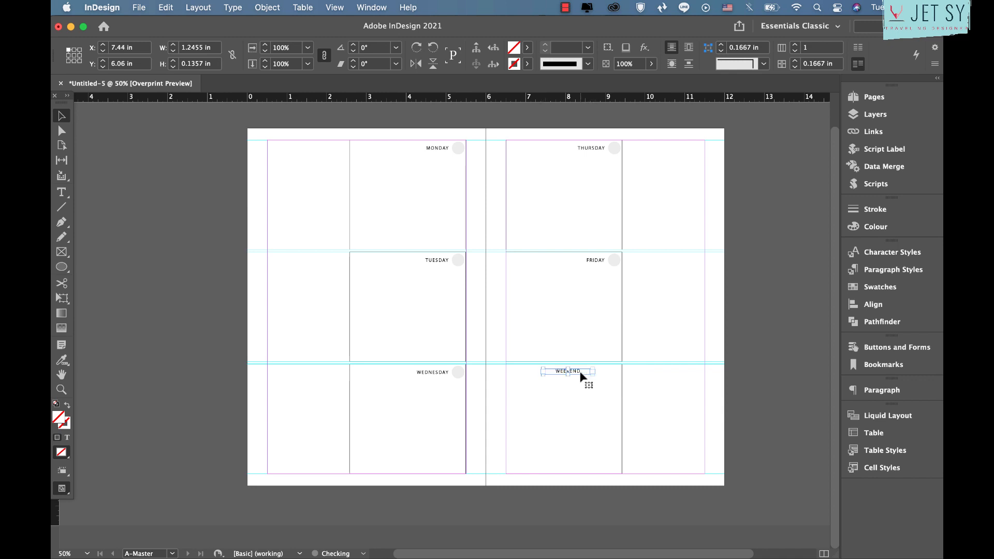
pyautogui.press('Down')
pyautogui.click(652, 416)
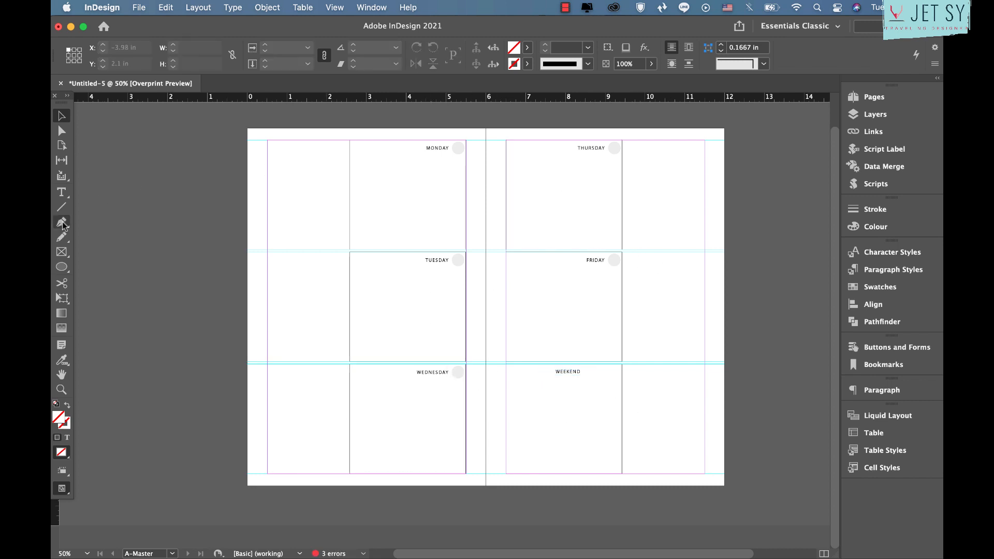
# - Create a table with 20 body rows and 1 column and place it in the right page's side column, slightly below the top margin
pyautogui.click(303, 7)
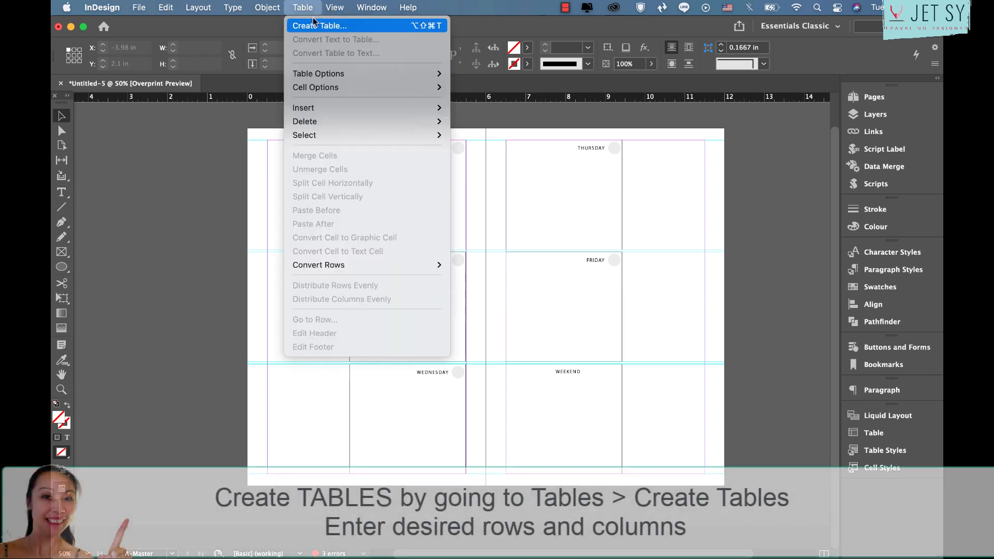
pyautogui.click(317, 24)
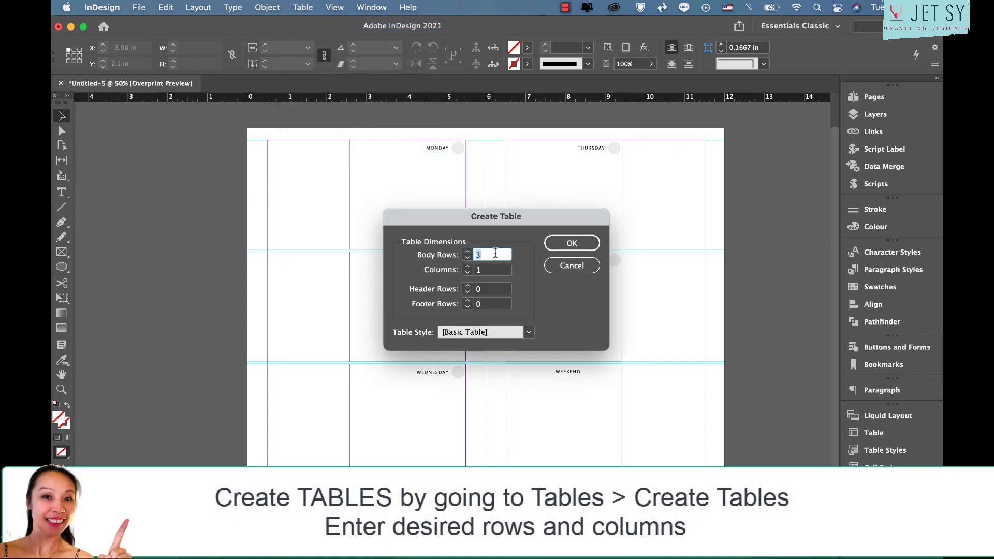
pyautogui.write('20')
pyautogui.click(572, 243)
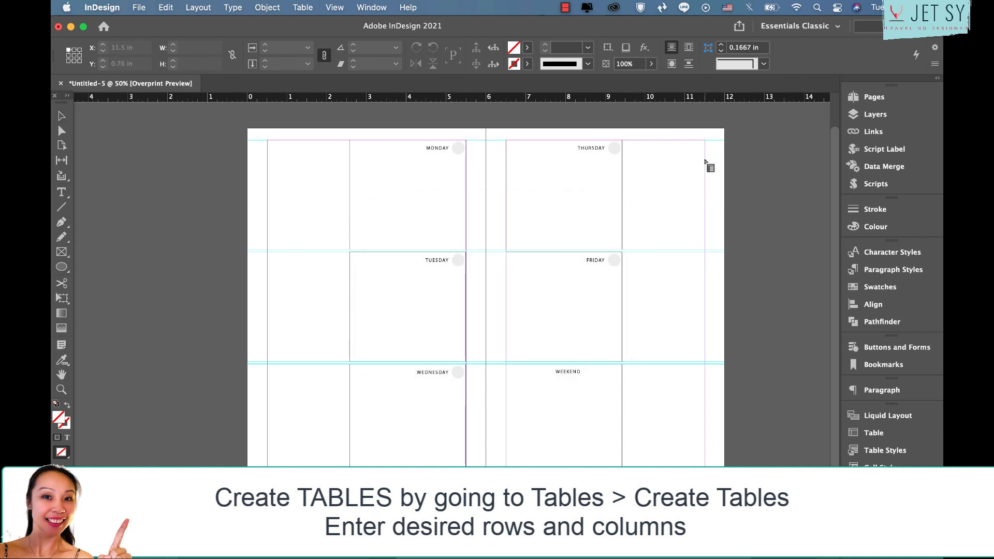
pyautogui.moveTo(705, 156); pyautogui.dragTo(628, 475)
# - Set the strokes of the whole side table to 0.5 pt with the Dotted style
pyautogui.click(669, 156)
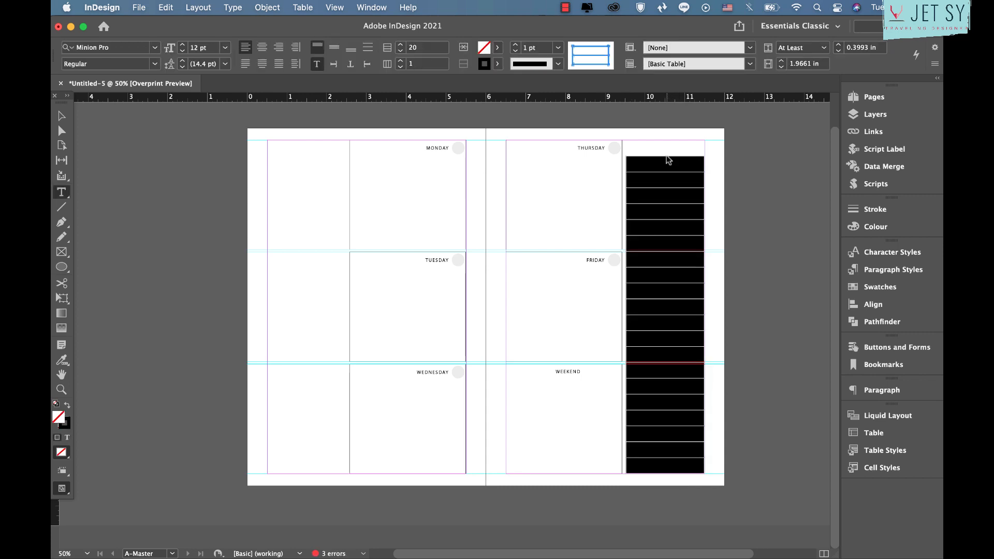
pyautogui.click(557, 48)
pyautogui.click(550, 91)
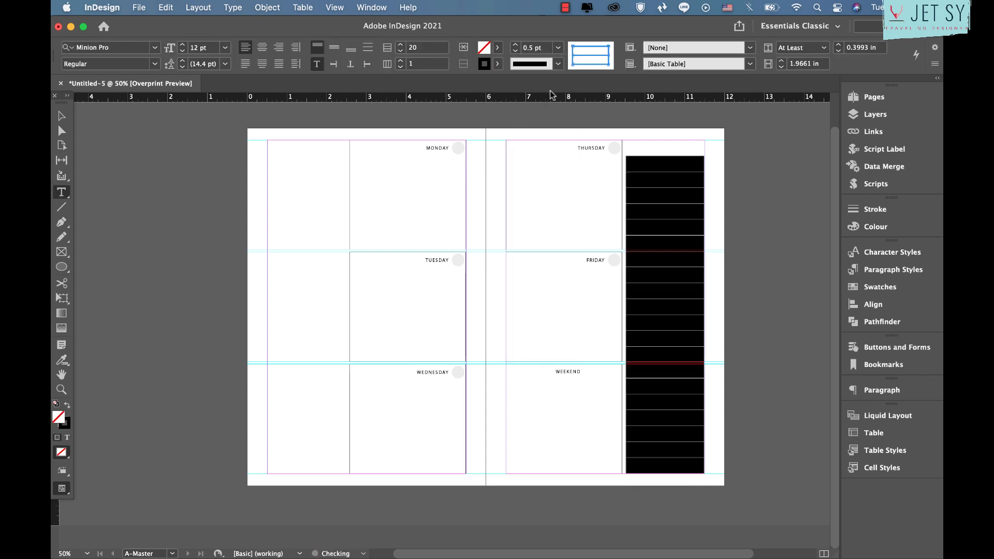
pyautogui.click(557, 65)
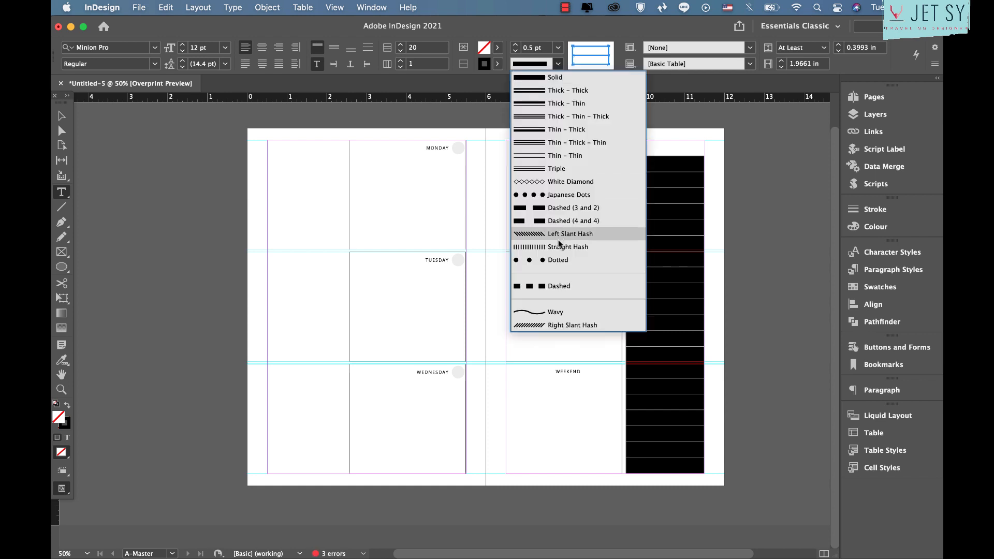
pyautogui.click(559, 256)
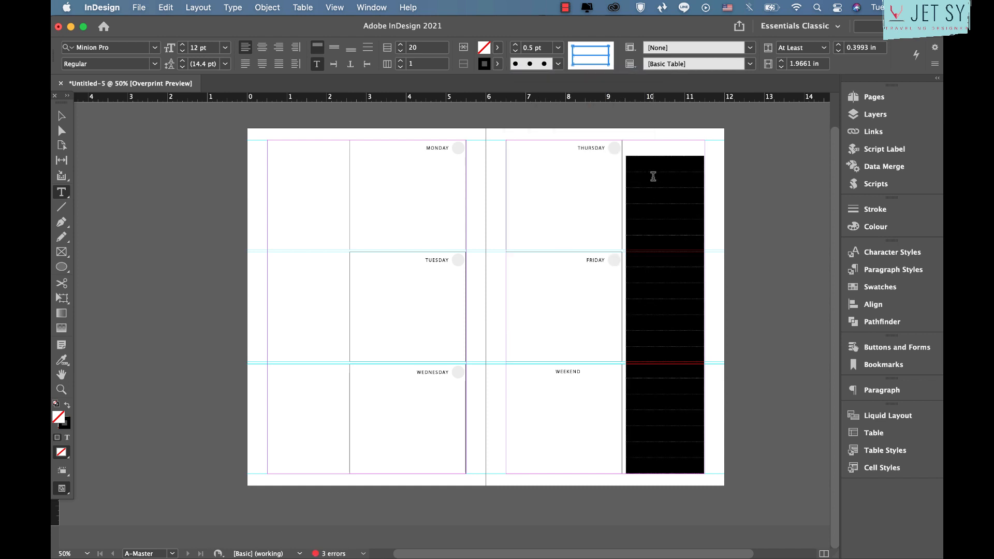
# - Set the side table's text size to 5 pt and remove the stroke from its vertical edges
pyautogui.click(183, 51)
pyautogui.click(496, 65)
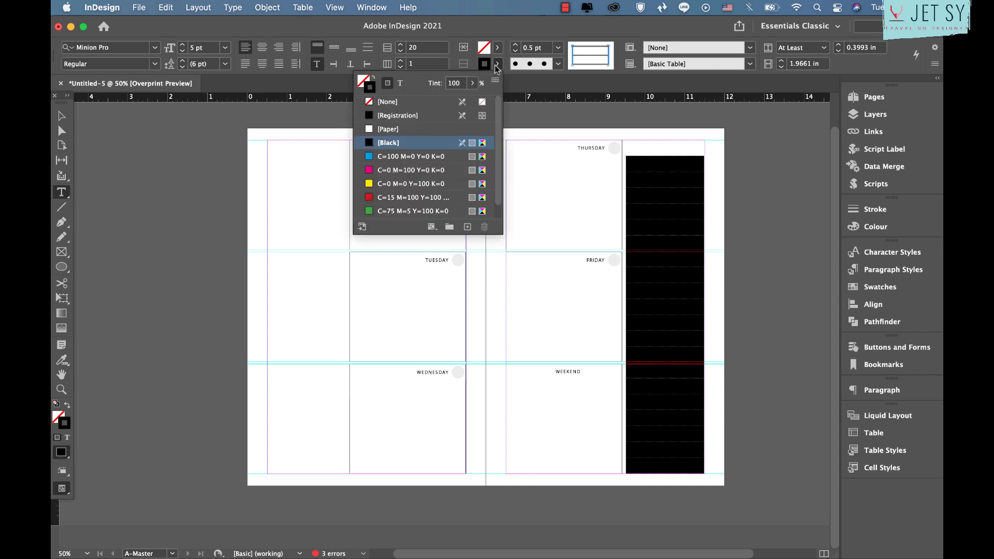
pyautogui.click(389, 101)
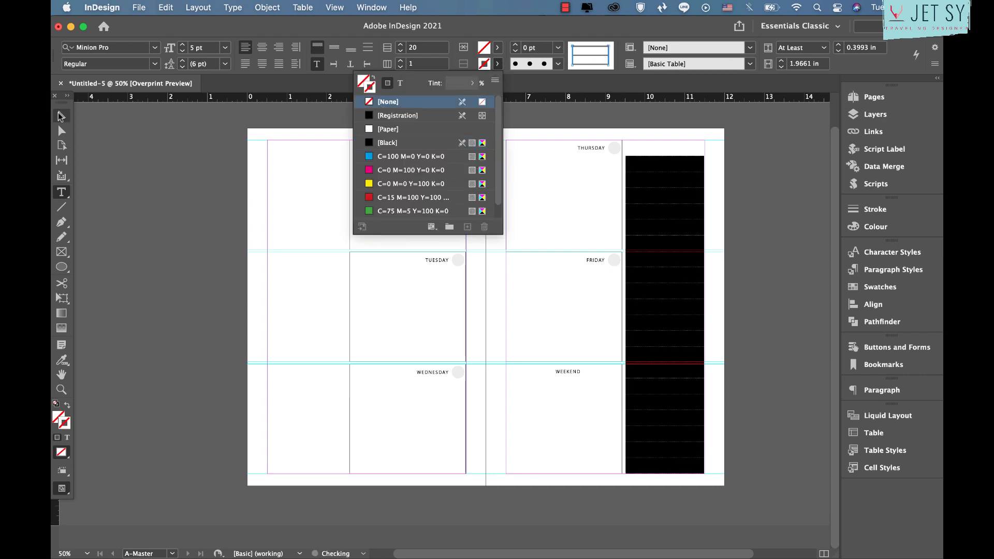
pyautogui.press('Escape')
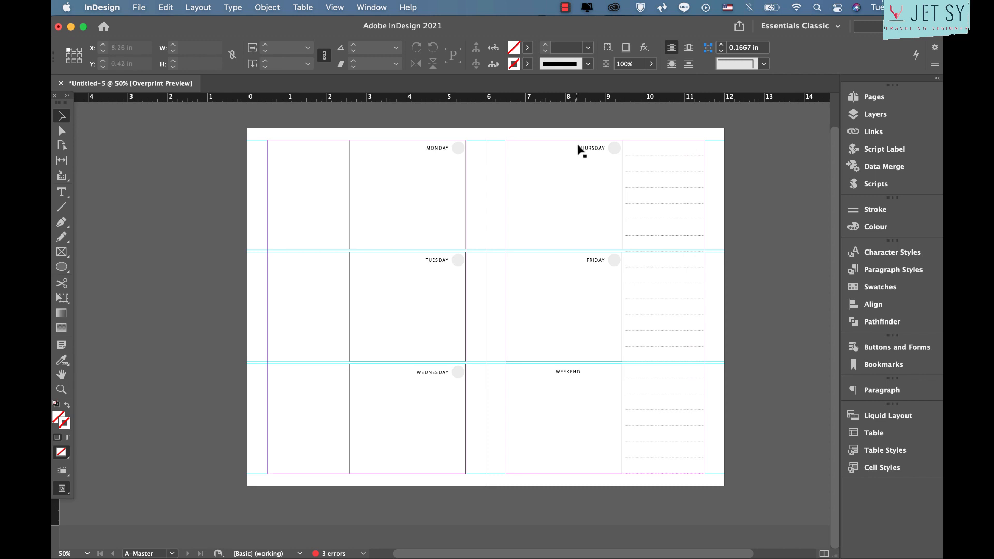
# - Duplicate the THURSDAY label above the side table, centre-align it and change its text to NOTES
pyautogui.moveTo(585, 148); pyautogui.dragTo(670, 149)
pyautogui.doubleClick(669, 146)
pyautogui.doubleClick(669, 146)
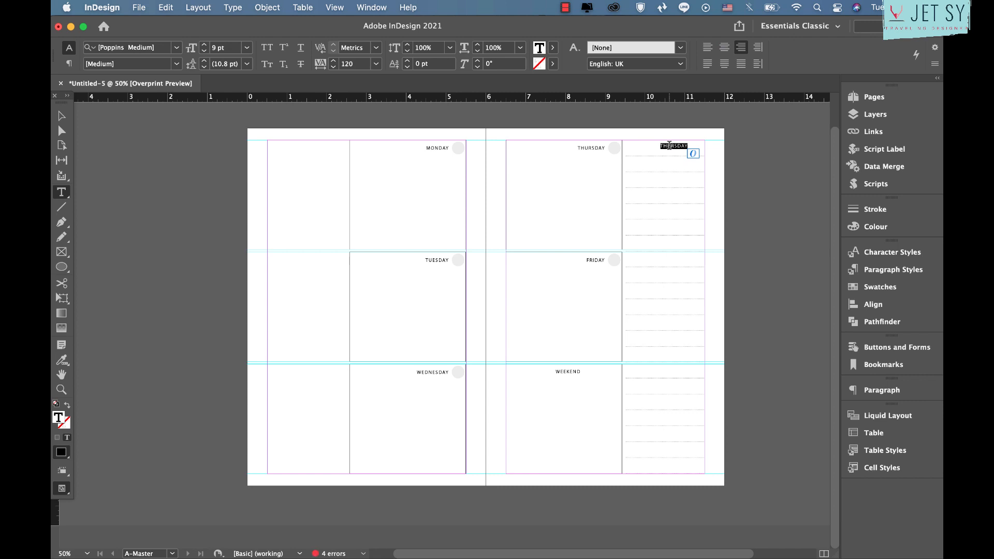
pyautogui.click(725, 47)
pyautogui.write('NOTES')
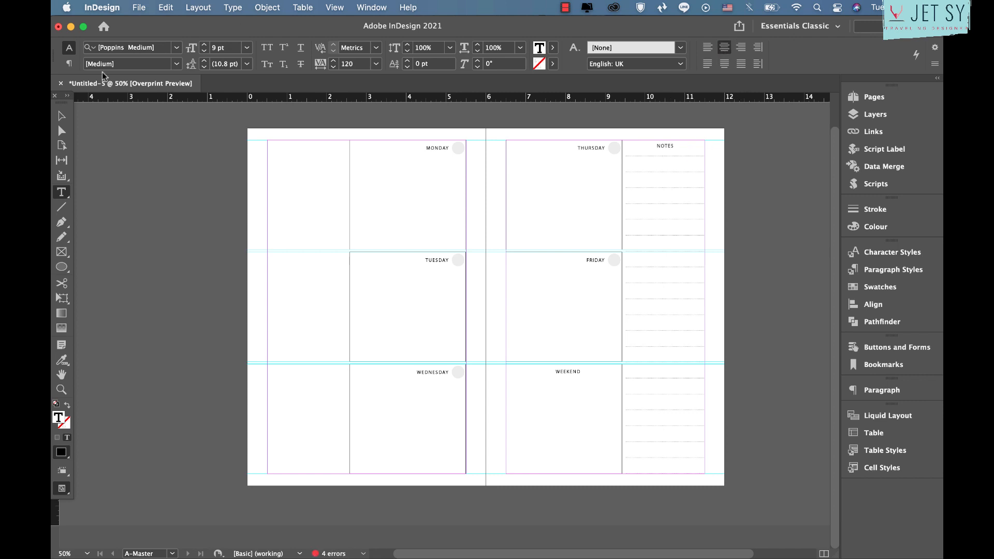
pyautogui.press('Escape')
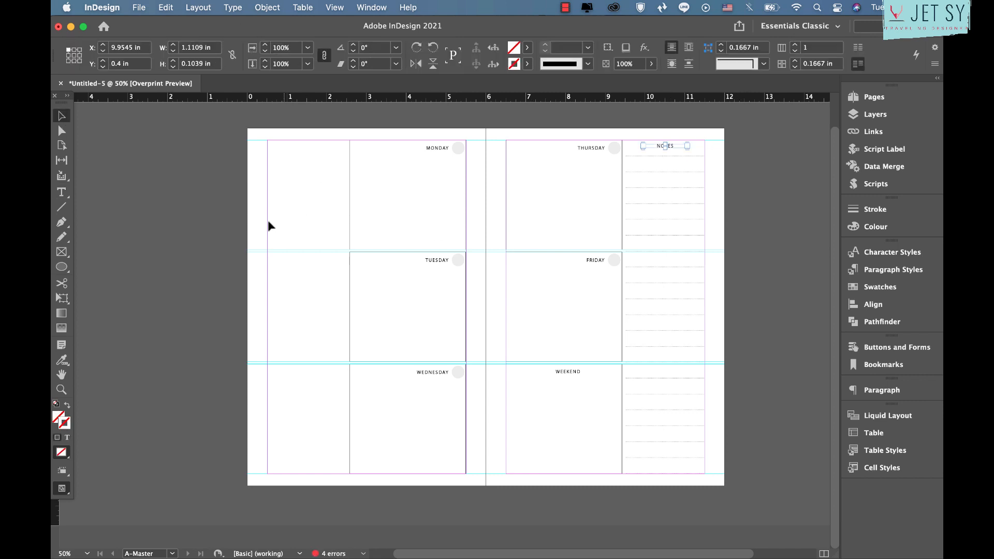
pyautogui.click(203, 204)
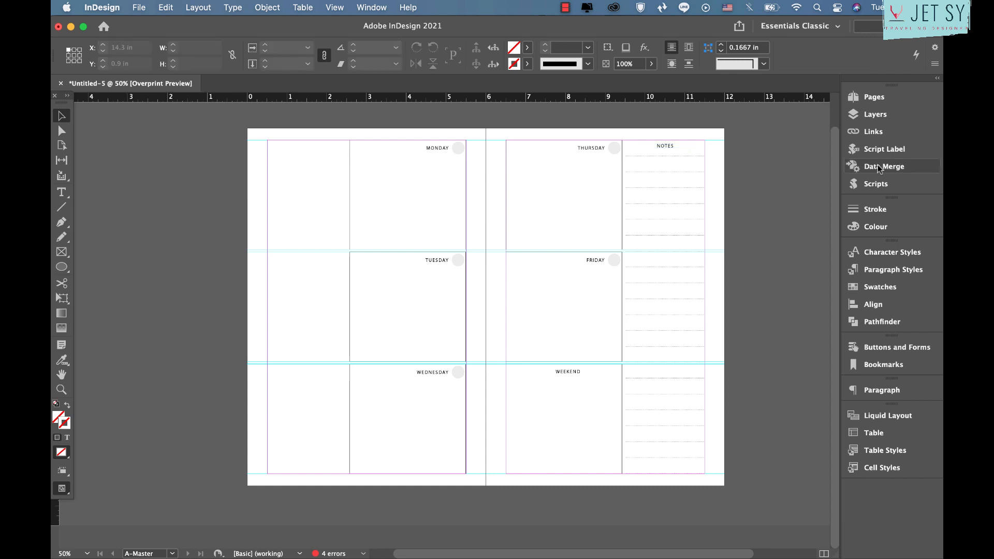
pyautogui.click(874, 184)
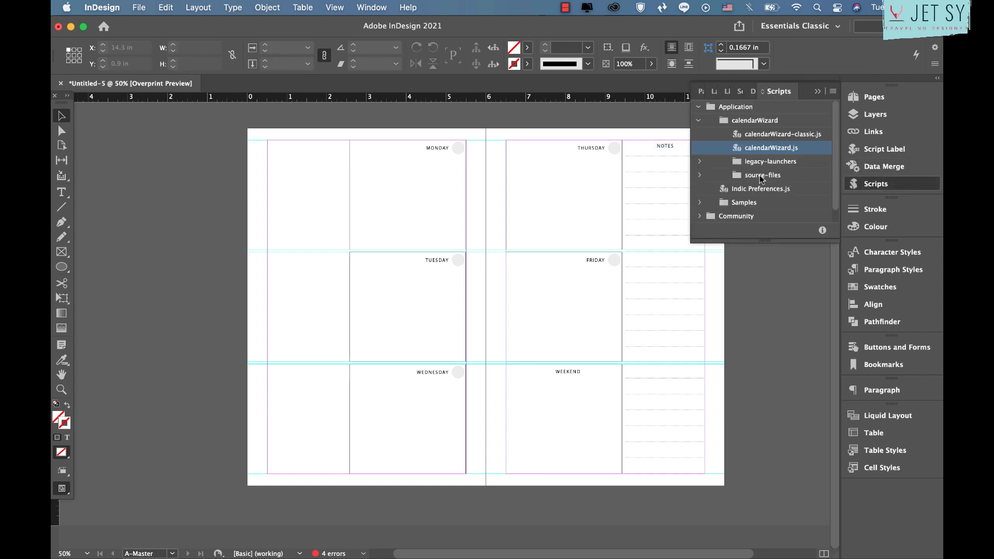
pyautogui.doubleClick(757, 149)
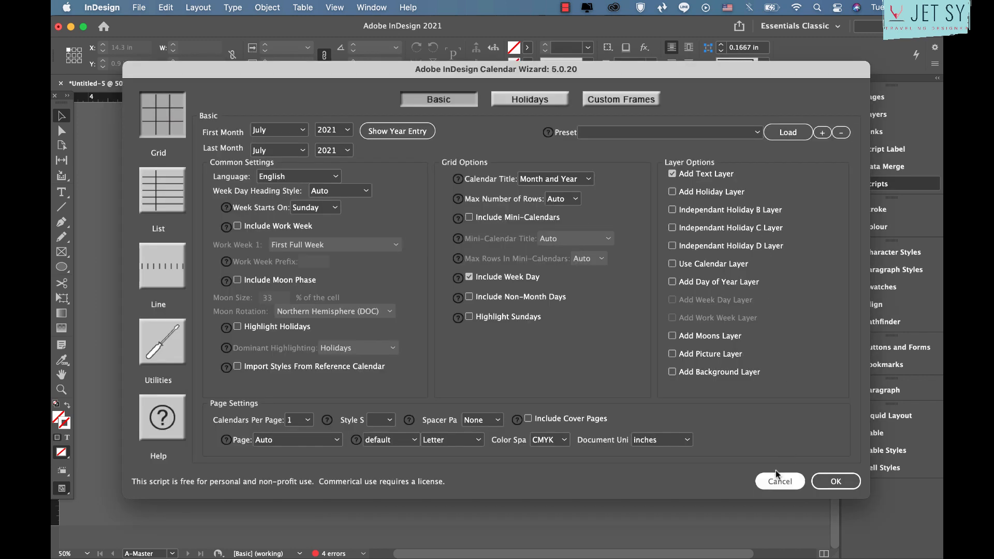
pyautogui.click(778, 479)
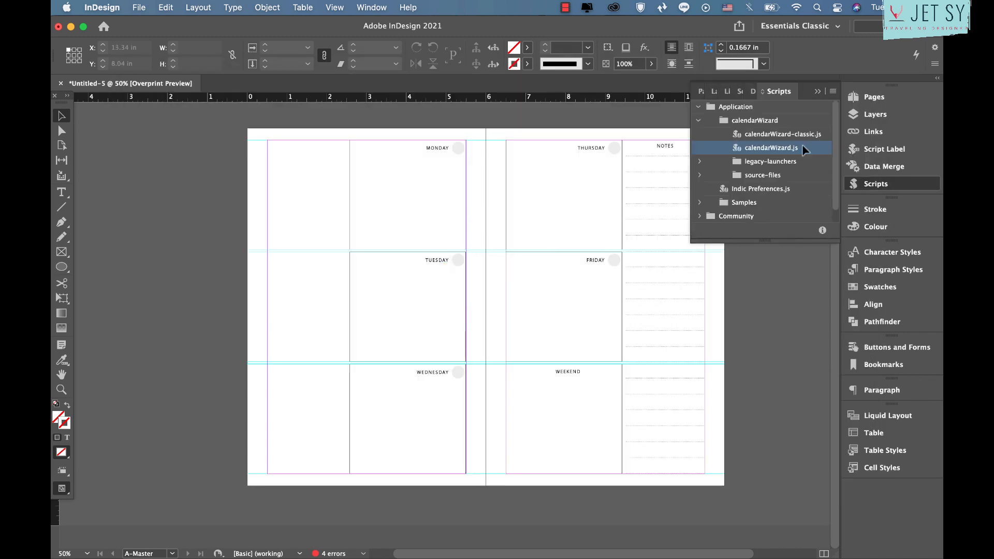
pyautogui.click(816, 92)
# - Draw a text frame filling the left page's side column beside the MONDAY box and run the calendarWizard.js script
pyautogui.scroll(3, 537, 341)
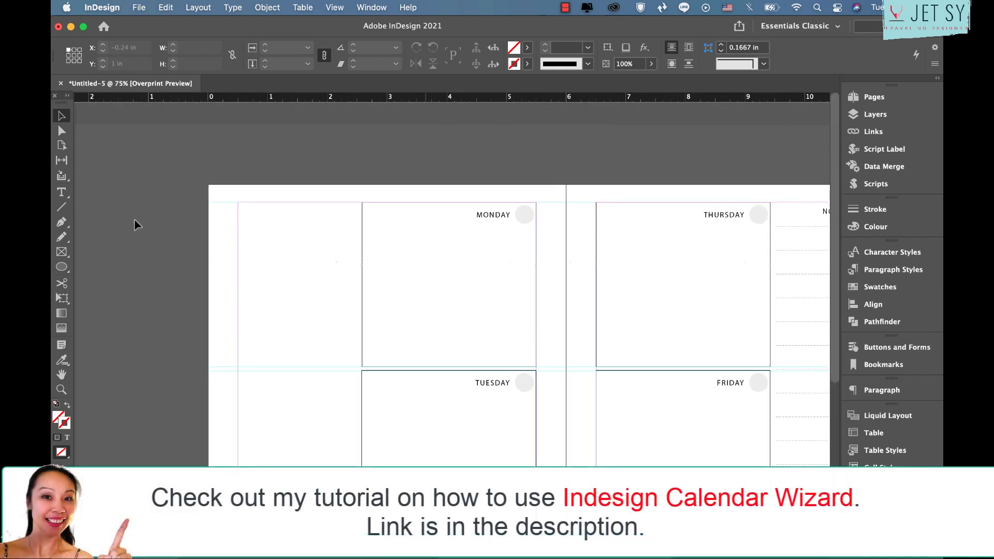
pyautogui.click(62, 194)
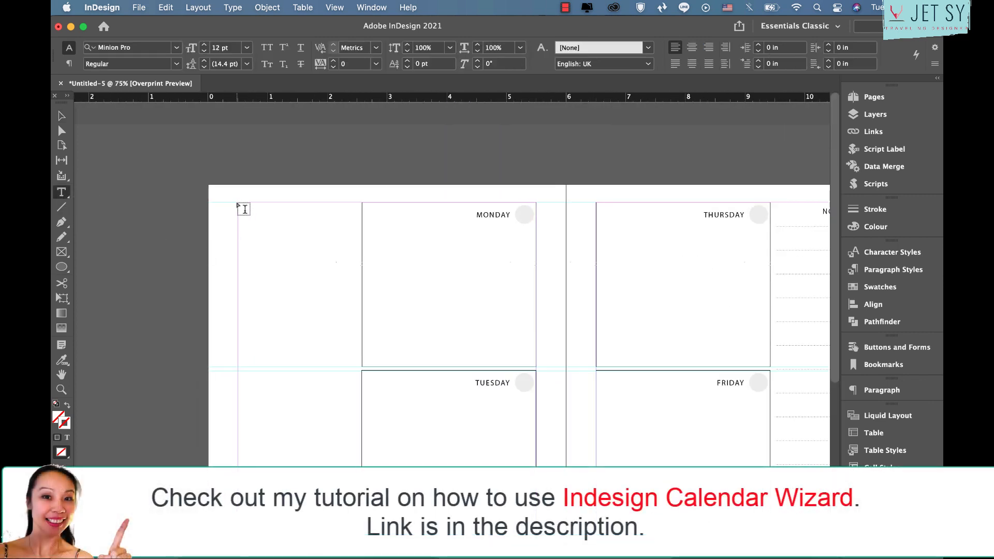
pyautogui.moveTo(239, 204); pyautogui.dragTo(358, 367)
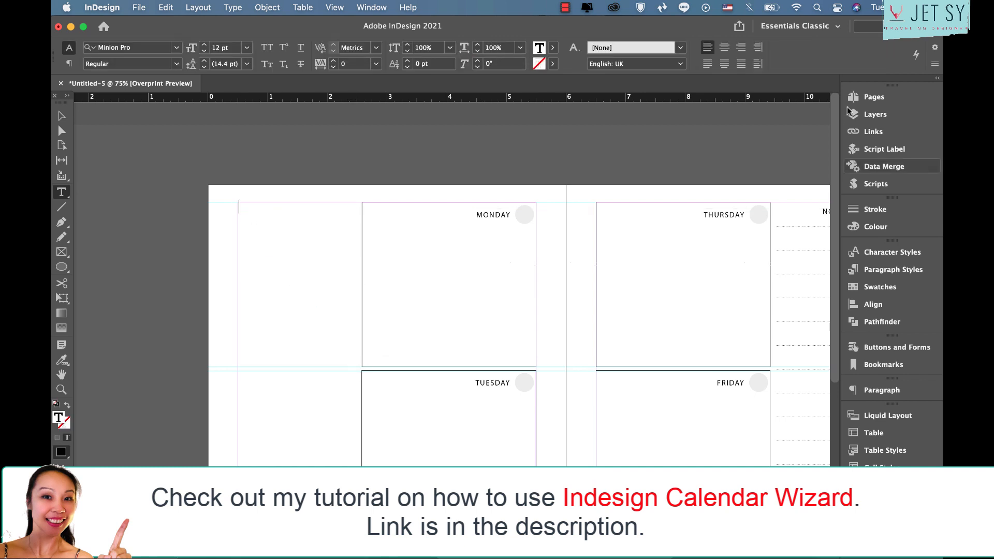
pyautogui.click(874, 191)
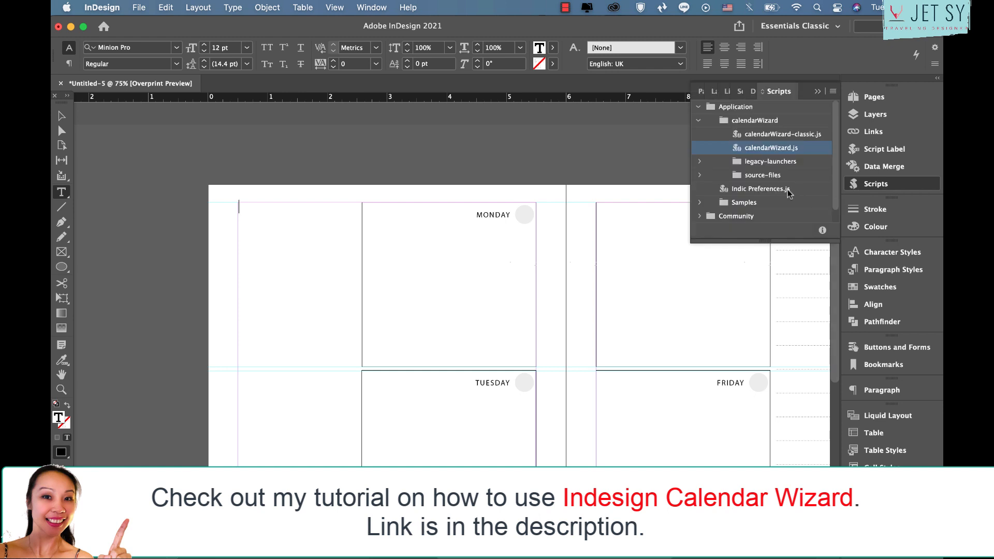
pyautogui.doubleClick(765, 149)
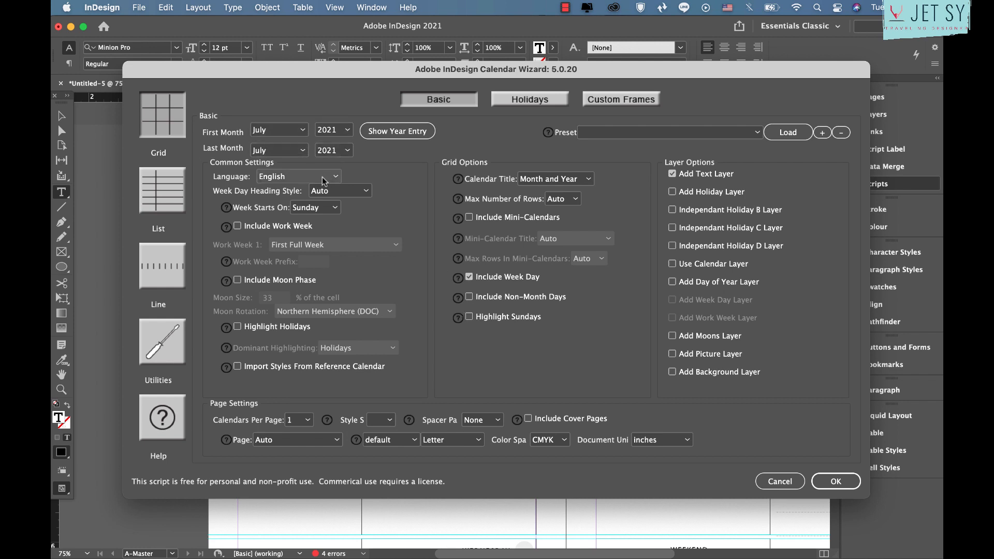
# - Set the calendar's weekday headings to Short: S, the week start to Monday and the calendar title to Exclude
pyautogui.click(311, 177)
pyautogui.click(345, 191)
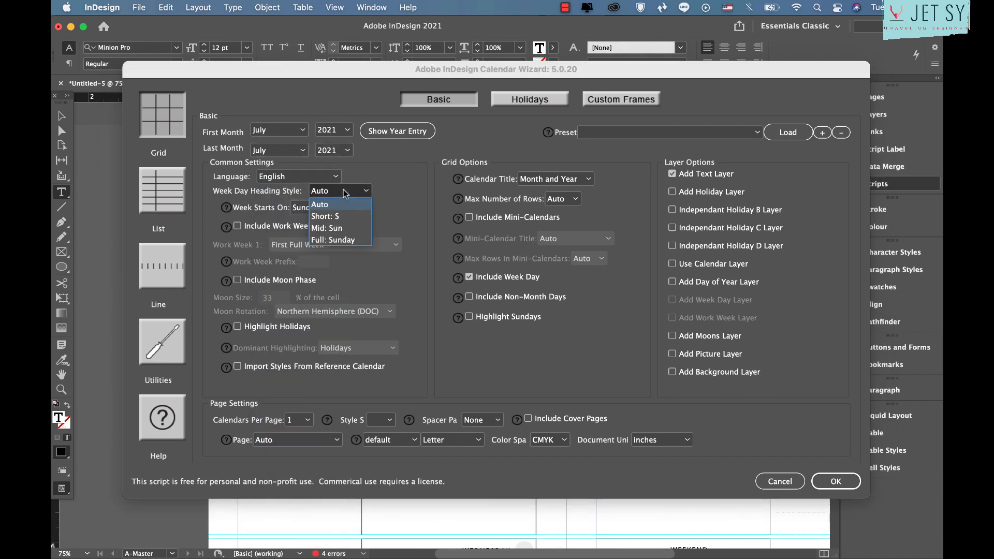
pyautogui.click(341, 216)
pyautogui.click(328, 210)
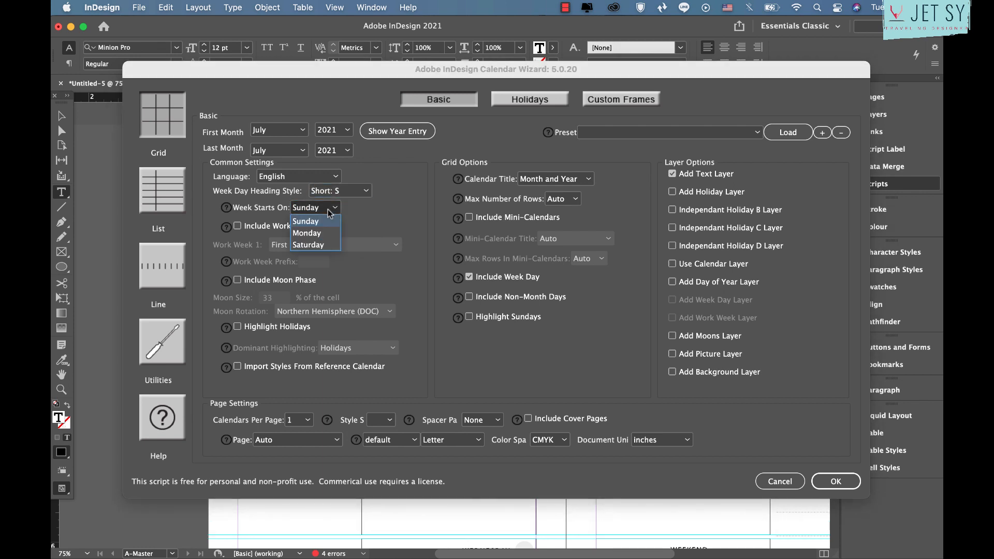
pyautogui.click(322, 232)
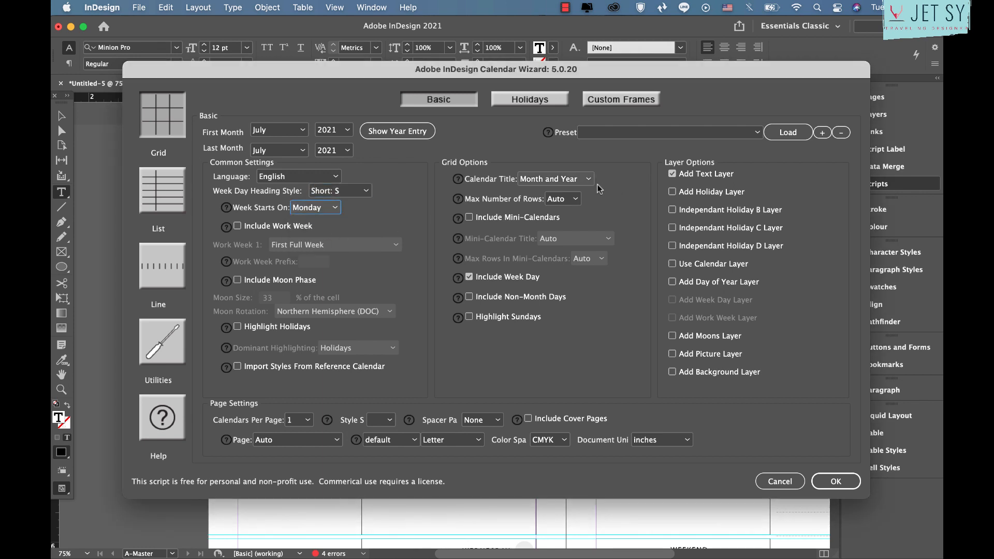
pyautogui.click(579, 183)
pyautogui.click(550, 193)
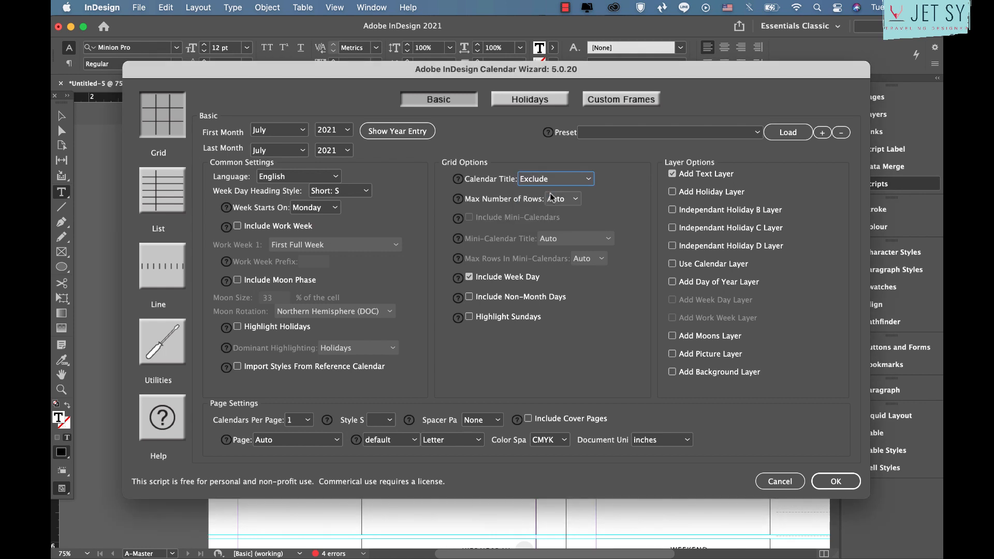
# - Turn off Add Text Layer and generate the July 2021 calendar in the Current Text Frame
pyautogui.click(723, 173)
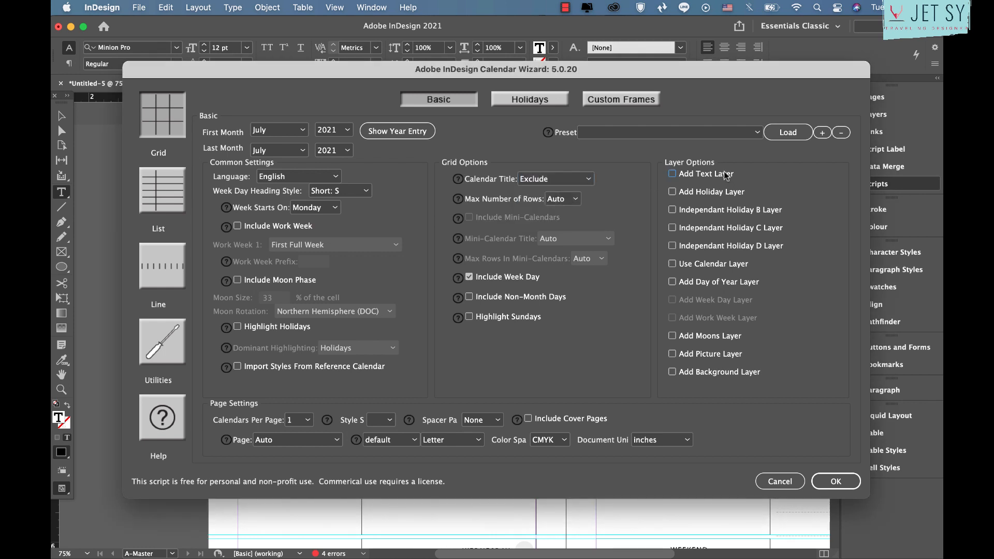
pyautogui.click(301, 438)
pyautogui.click(297, 465)
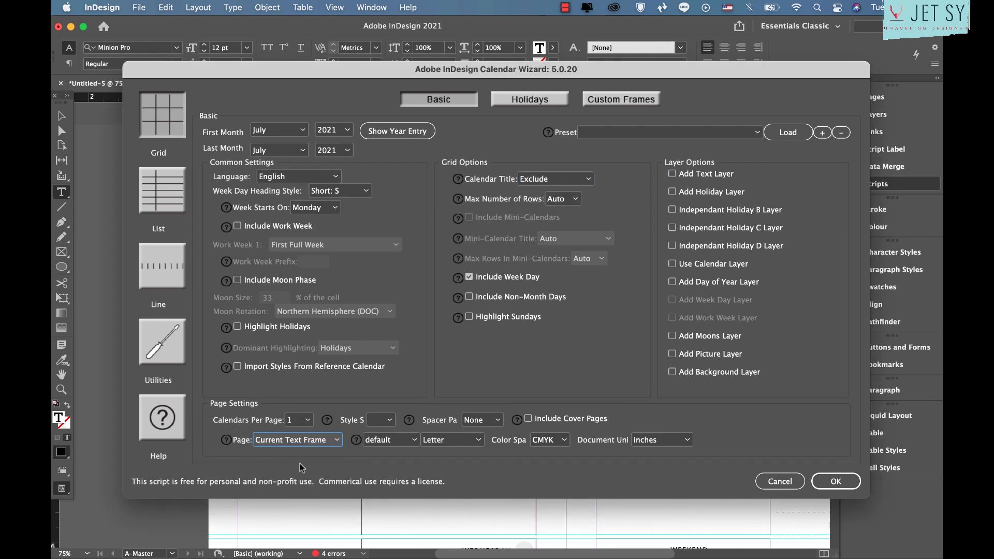
pyautogui.click(836, 482)
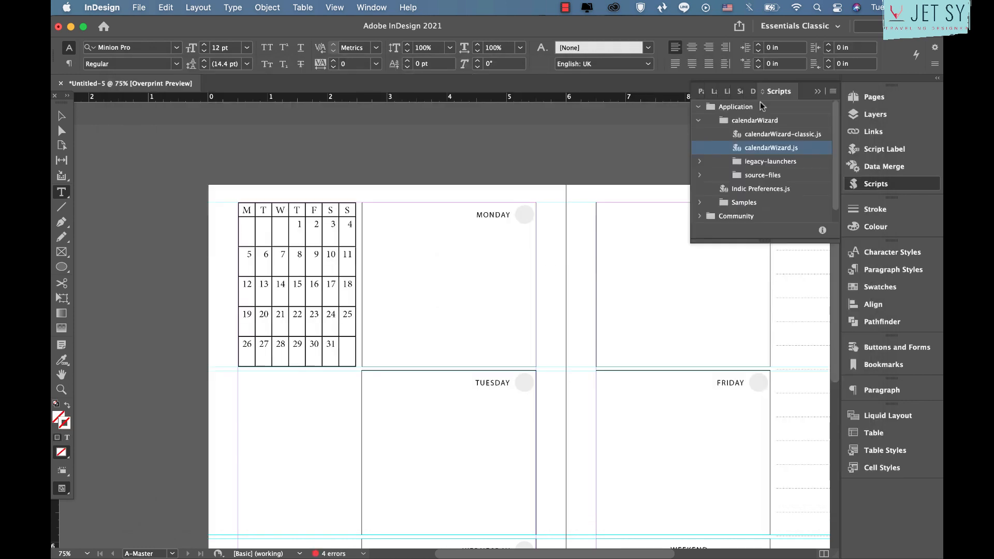
pyautogui.click(816, 91)
# - Set the strokes of the whole calendar table to 0.5 pt
pyautogui.moveTo(247, 200); pyautogui.dragTo(350, 200)
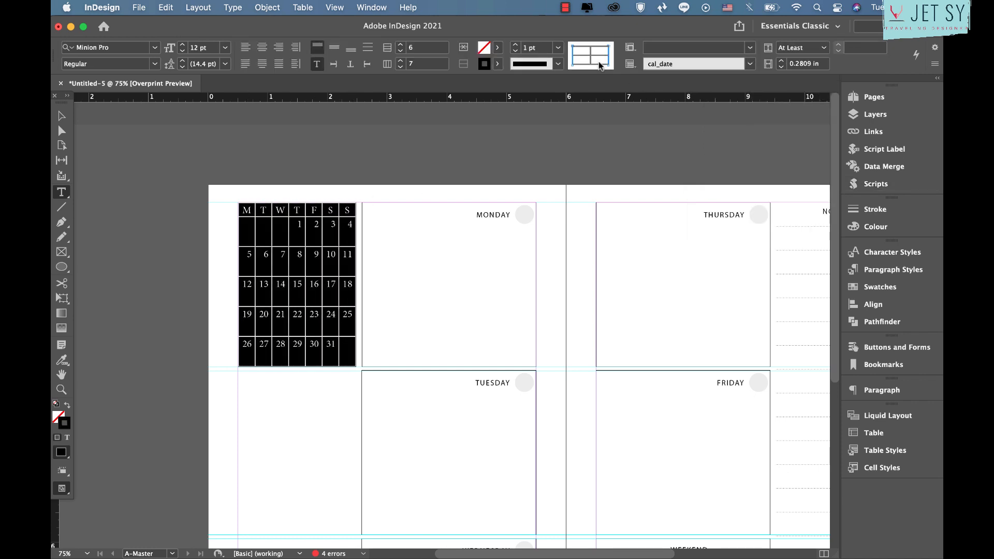
pyautogui.click(558, 47)
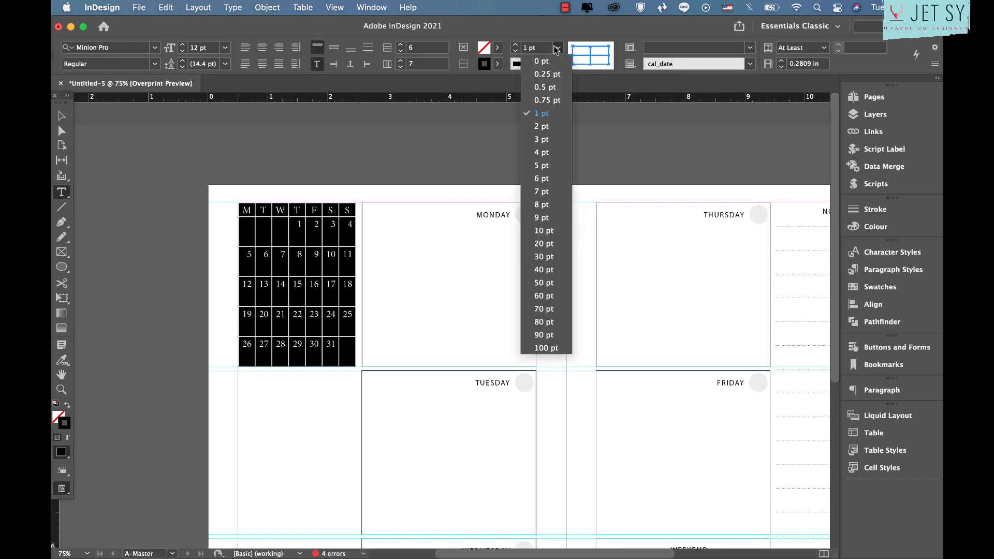
pyautogui.click(541, 129)
# - Set the text of the whole calendar table to Poppins Regular at 9 pt
pyautogui.click(127, 48)
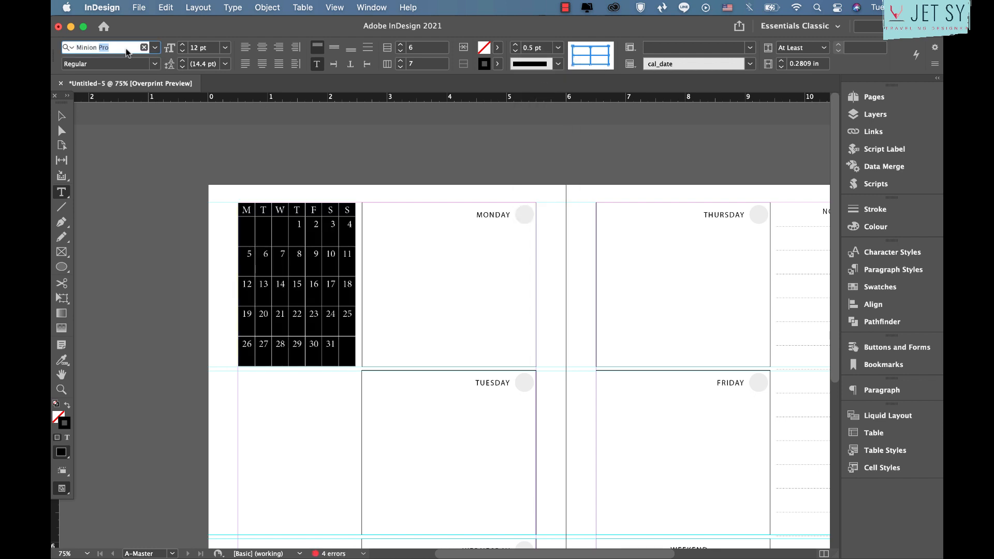
pyautogui.write('O')
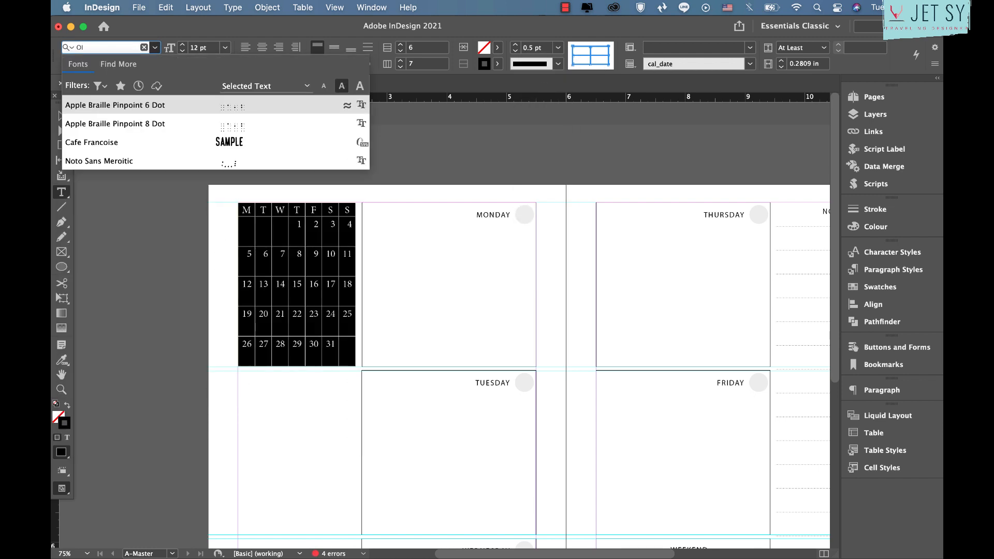
pyautogui.press('BackSpace')
pyautogui.write('POPP')
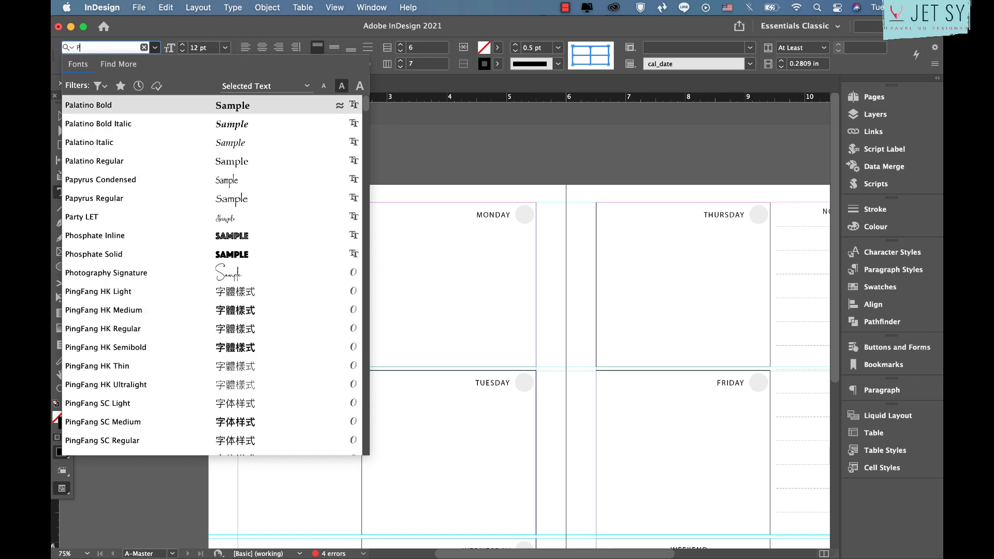
pyautogui.scroll(-1, 123, 297)
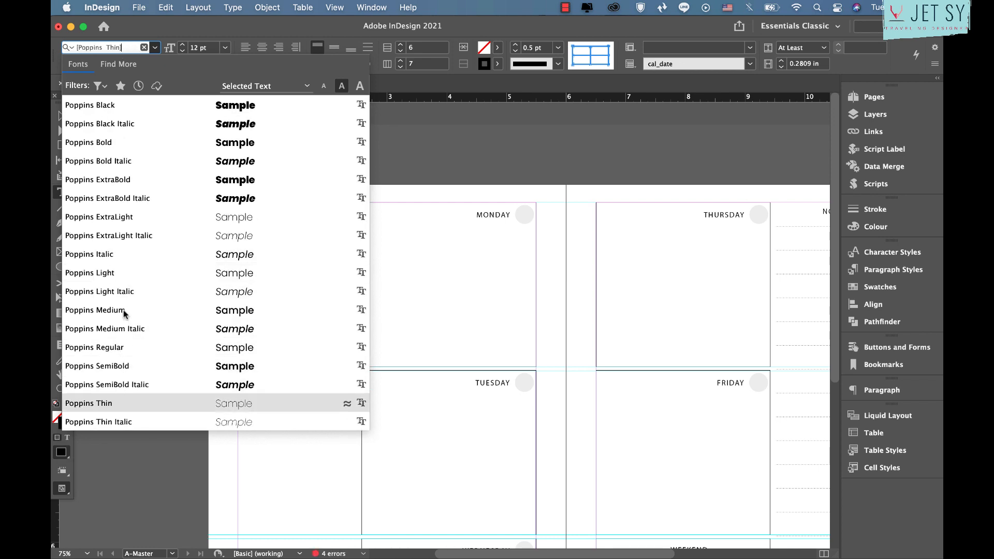
pyautogui.click(111, 348)
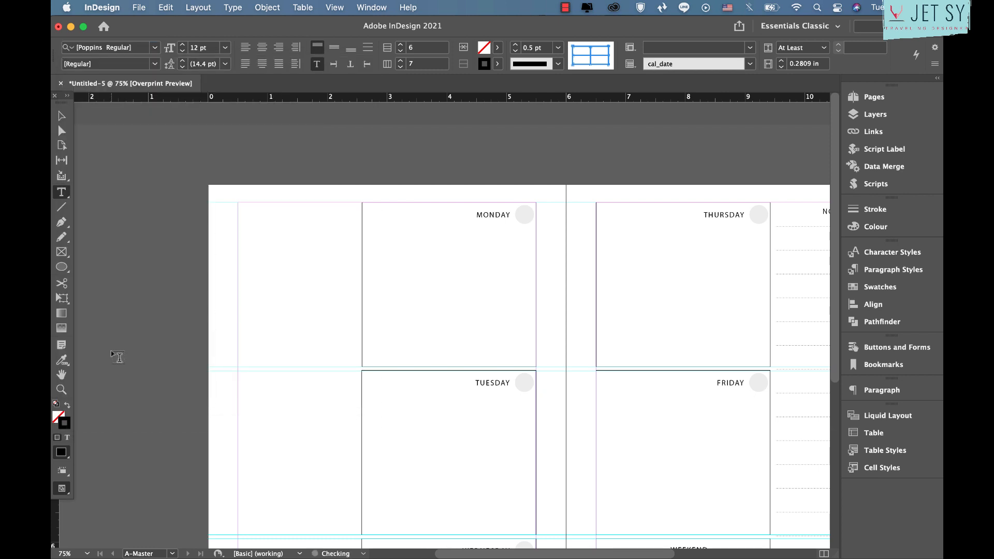
pyautogui.click(181, 53)
pyautogui.click(181, 52)
pyautogui.click(181, 53)
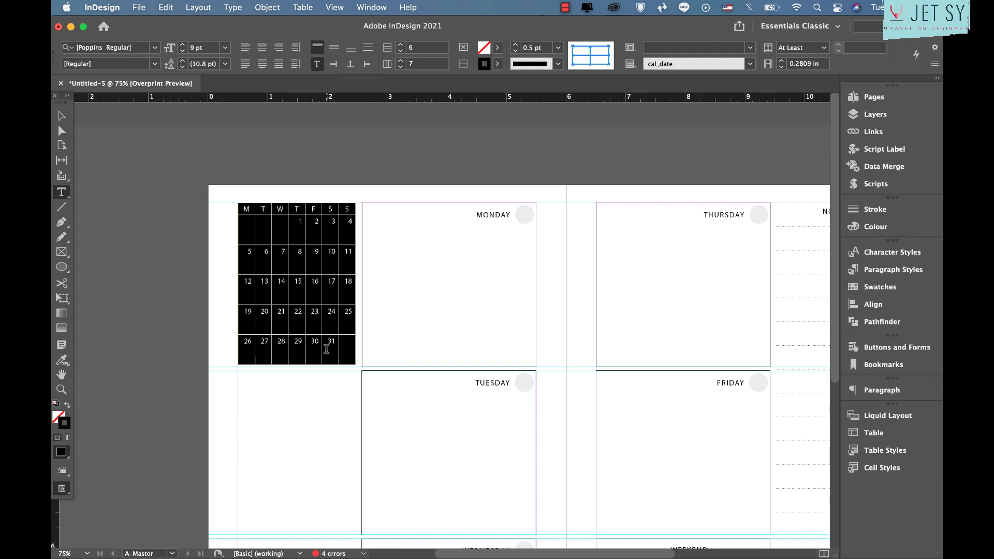
# - Move the calendar down to Y 0.7 in and add a copy of the MONDAY label above it, centred and reading JULY
pyautogui.click(62, 117)
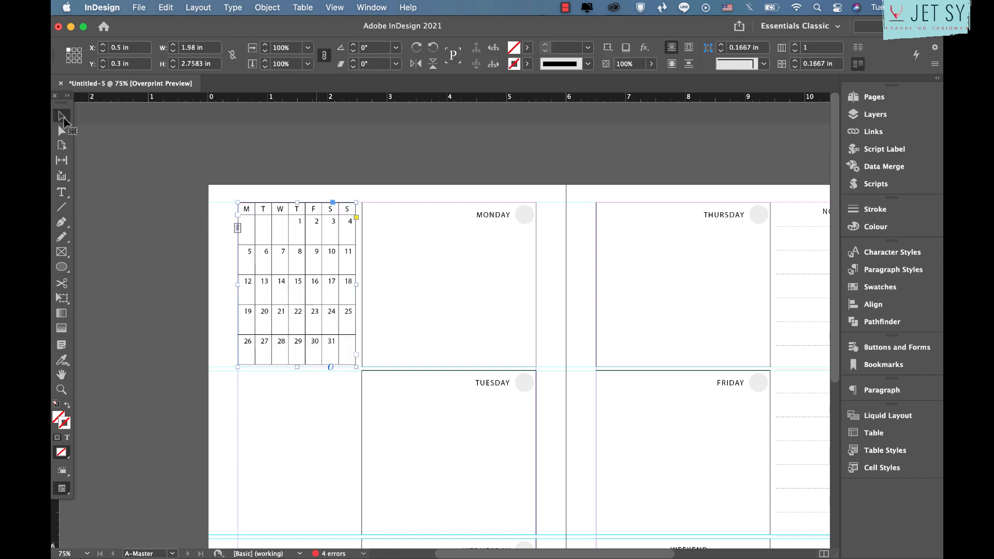
pyautogui.moveTo(318, 223); pyautogui.dragTo(319, 247)
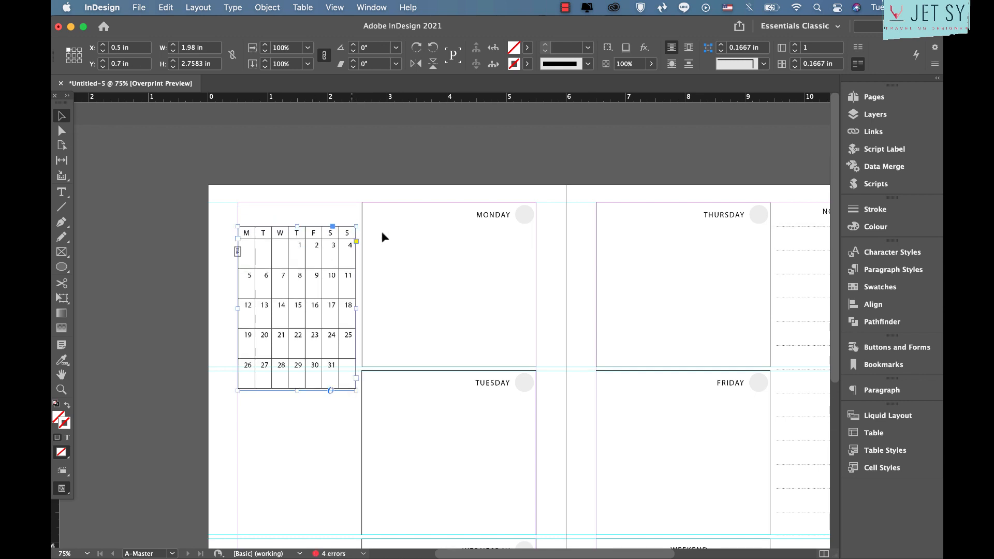
pyautogui.moveTo(492, 215); pyautogui.dragTo(296, 212)
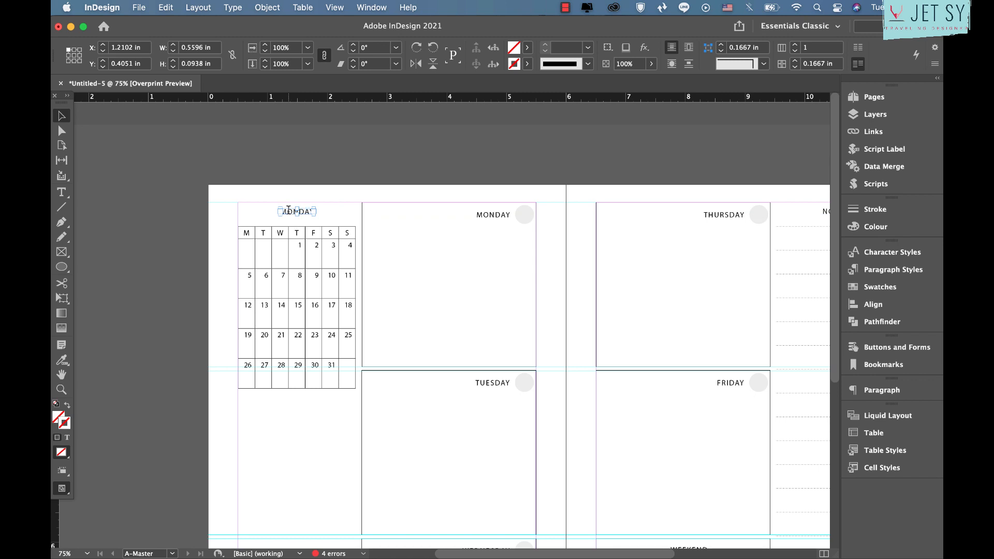
pyautogui.doubleClick(296, 212)
pyautogui.click(725, 47)
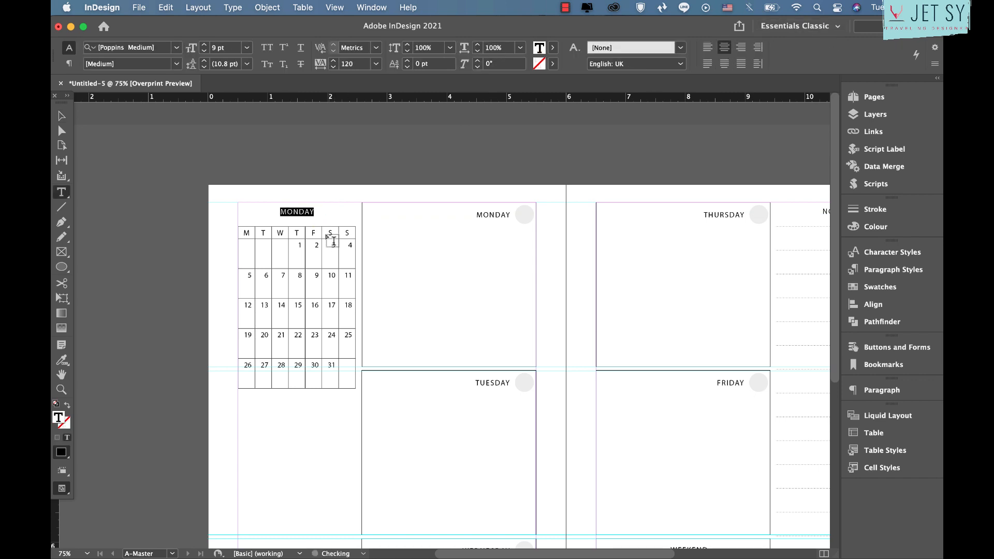
pyautogui.write('JULY')
pyautogui.press('super+a')
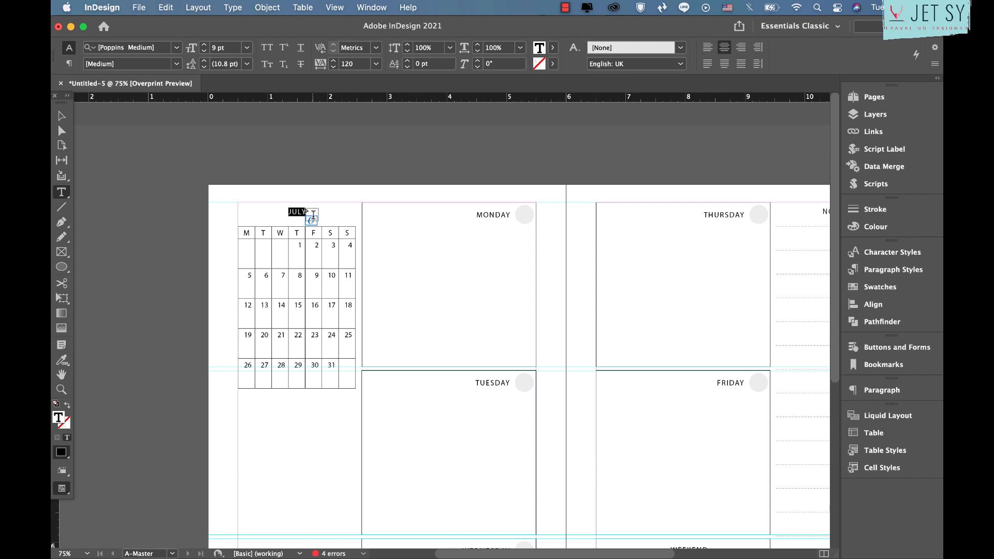
# - Set the JULY title to Poppins Medium at 14 pt and enlarge its text frame to about 1.28 × 0.17 in
pyautogui.click(205, 44)
pyautogui.click(164, 49)
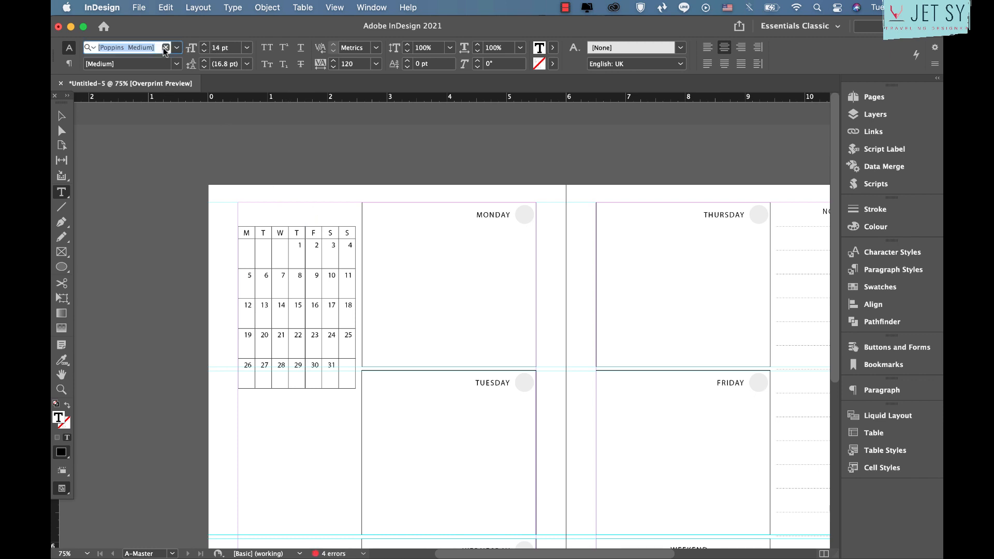
pyautogui.write('POPP')
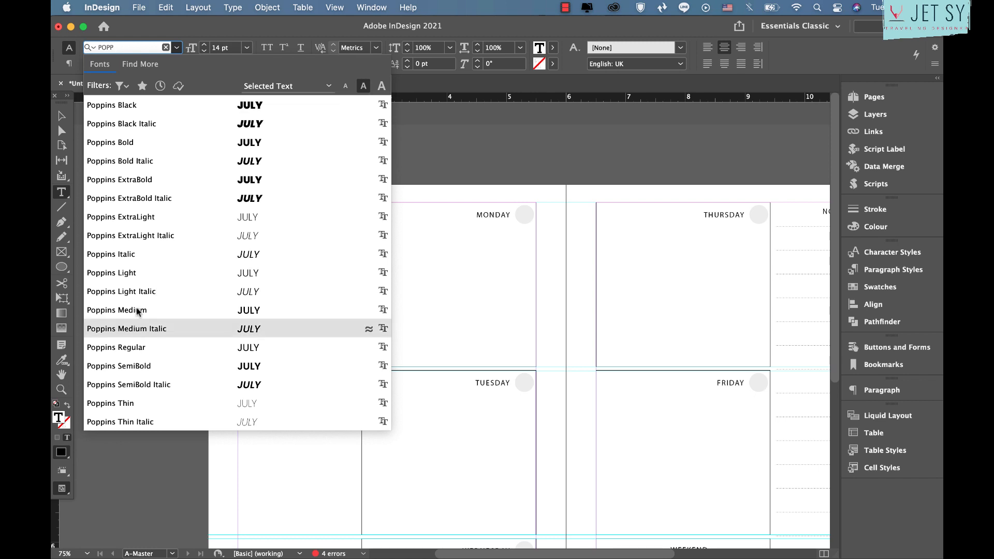
pyautogui.click(144, 311)
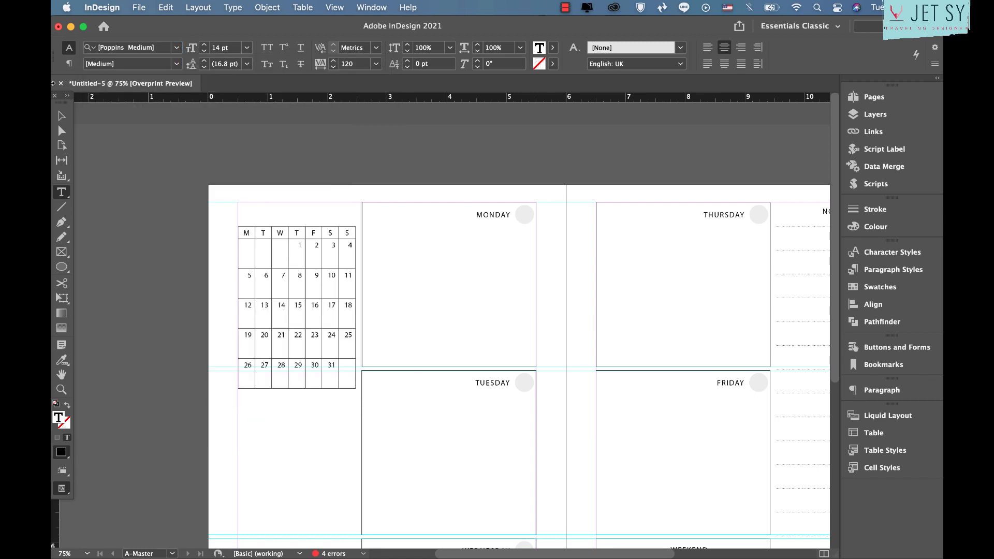
pyautogui.click(61, 117)
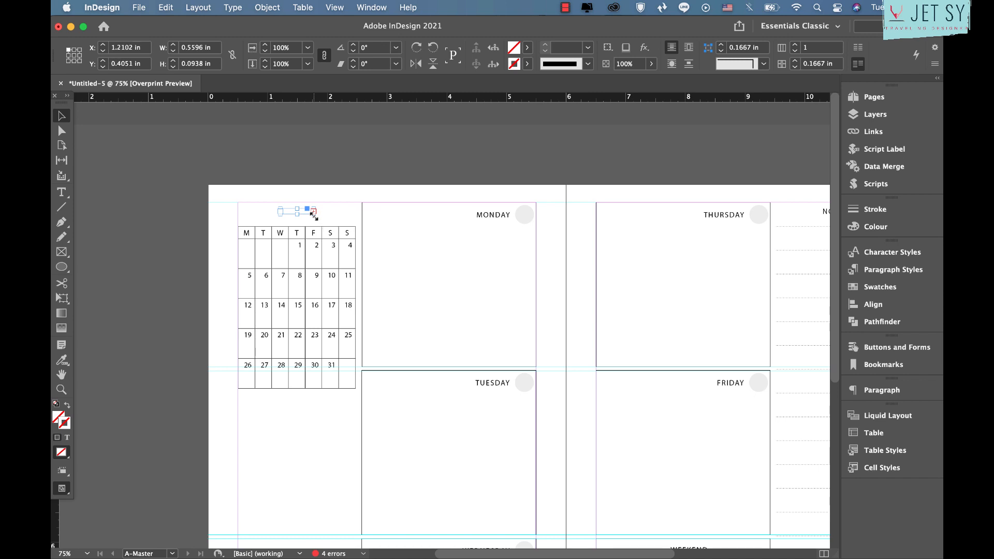
pyautogui.moveTo(313, 213); pyautogui.dragTo(249, 220)
# - Left-align the JULY text and move its frame to the margin corner at X 0.5 in, Y 0.3125 in
pyautogui.tripleClick(291, 213)
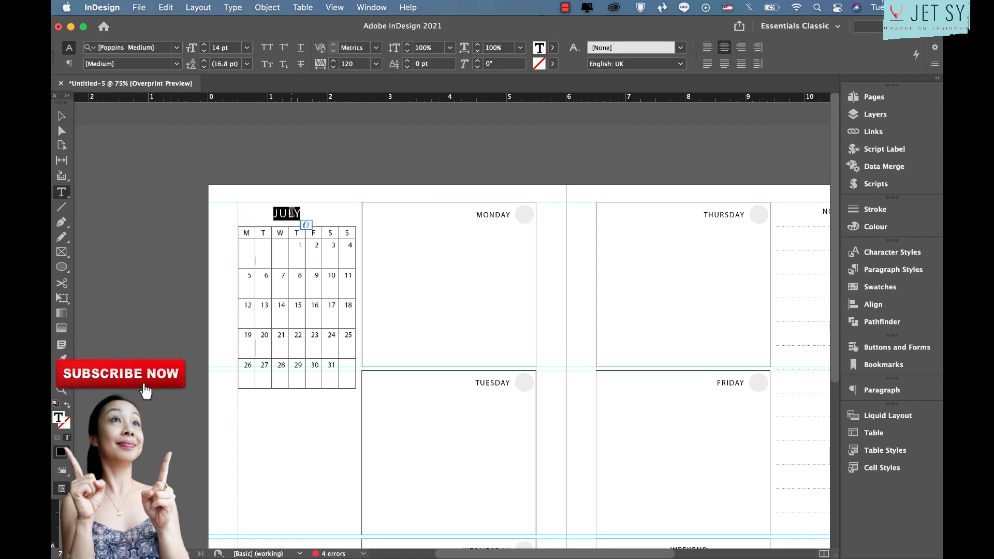
pyautogui.click(707, 47)
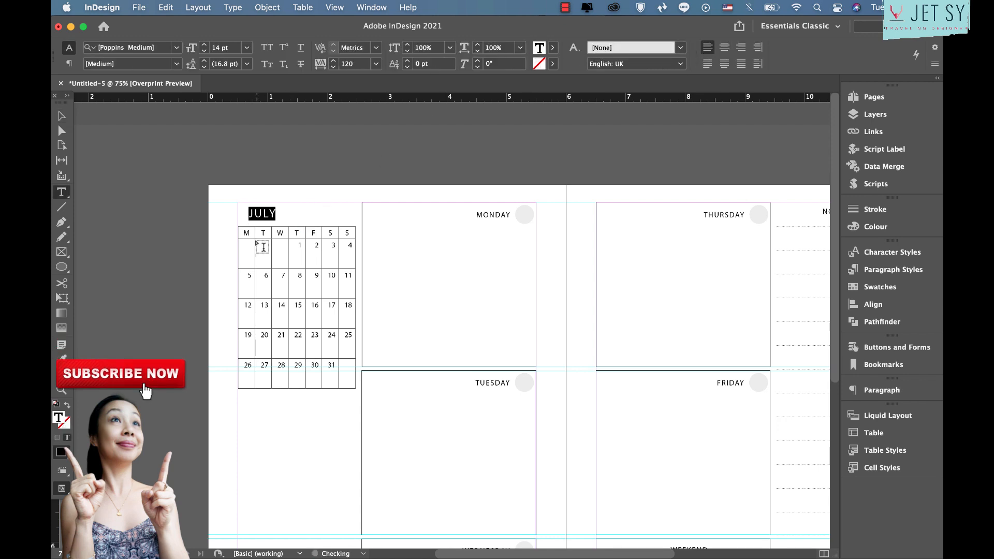
pyautogui.click(61, 115)
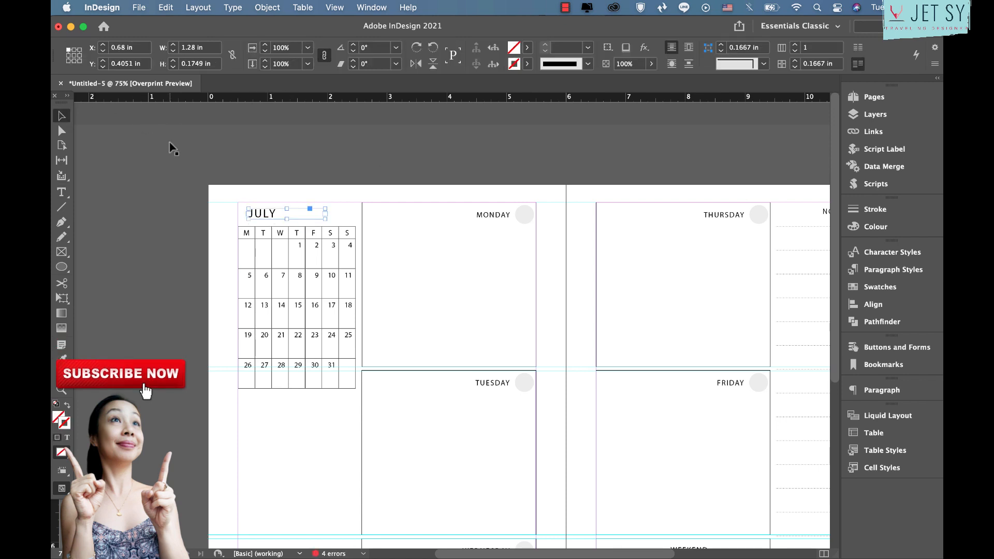
pyautogui.click(261, 214)
pyautogui.moveTo(261, 213); pyautogui.dragTo(251, 208)
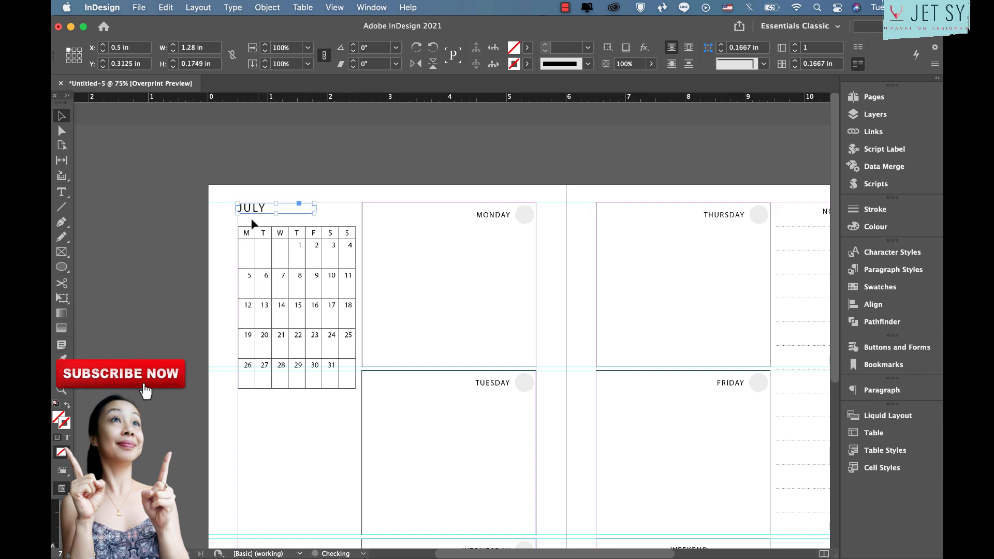
# - Increase the JULY title to 18 pt and fit its frame to the text
pyautogui.click(266, 218)
pyautogui.doubleClick(278, 207)
pyautogui.press('super+a')
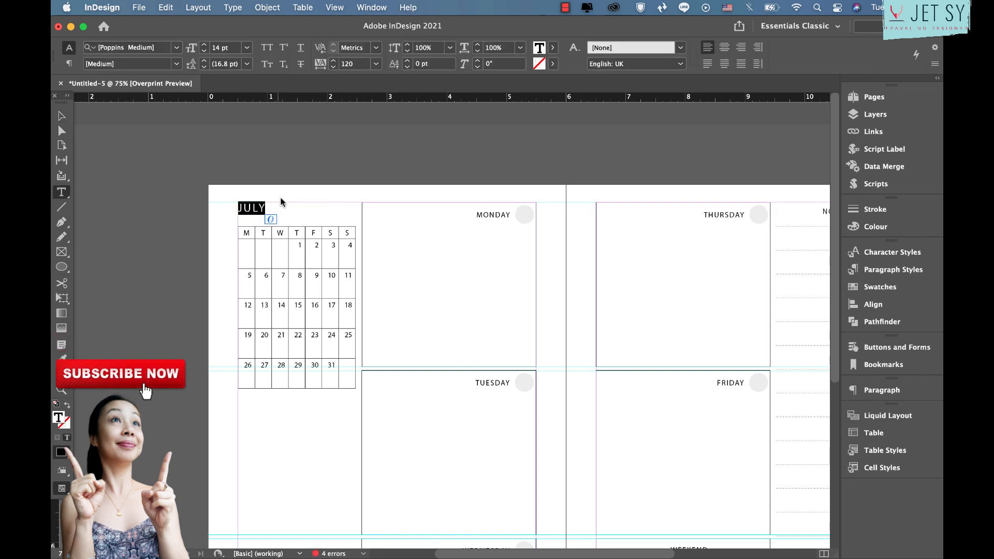
pyautogui.click(204, 45)
pyautogui.click(204, 45)
pyautogui.click(204, 45)
pyautogui.click(204, 45)
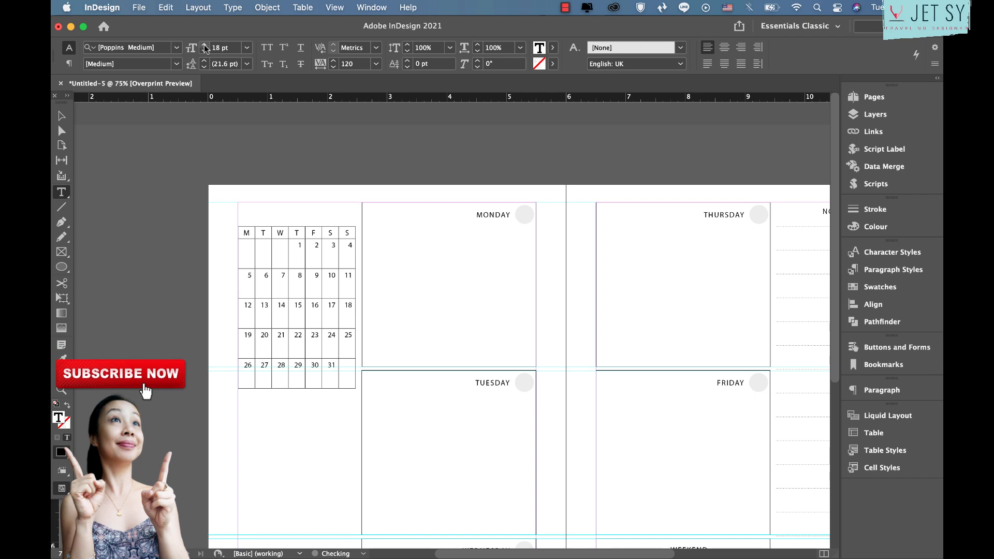
pyautogui.click(62, 116)
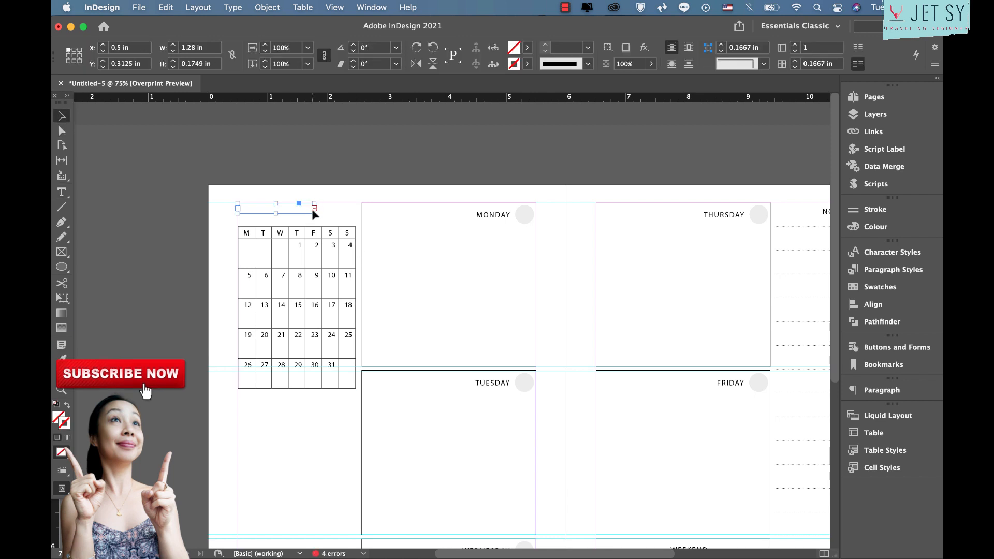
pyautogui.moveTo(313, 213); pyautogui.dragTo(316, 224)
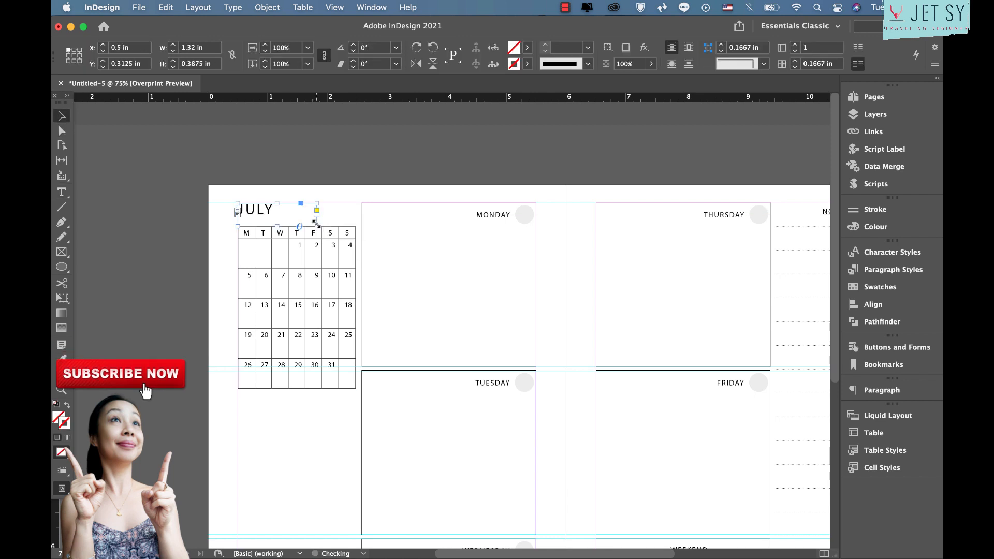
pyautogui.doubleClick(316, 223)
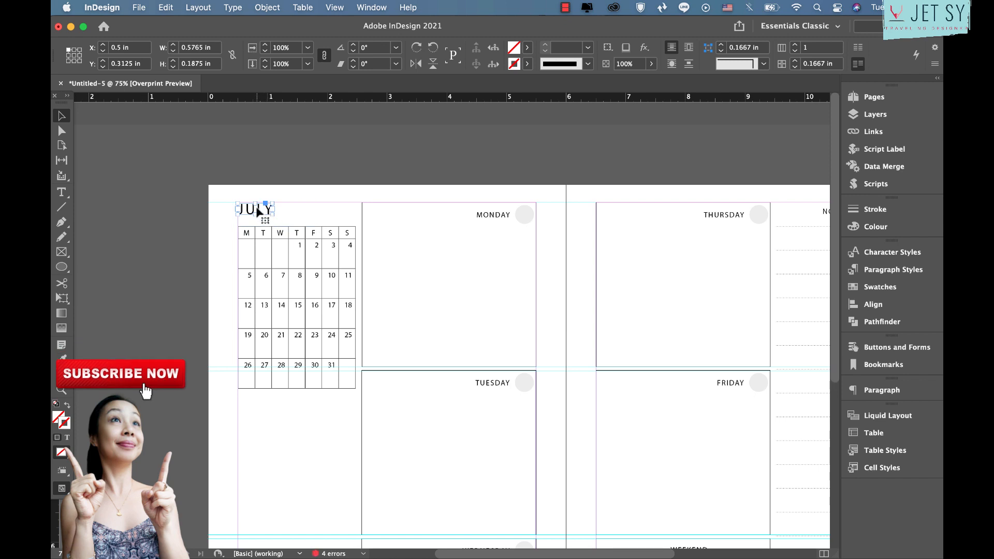
# - Copy the MONDAY label to the space above the calendar's weekend columns and replace its text with 2021
pyautogui.click(506, 218)
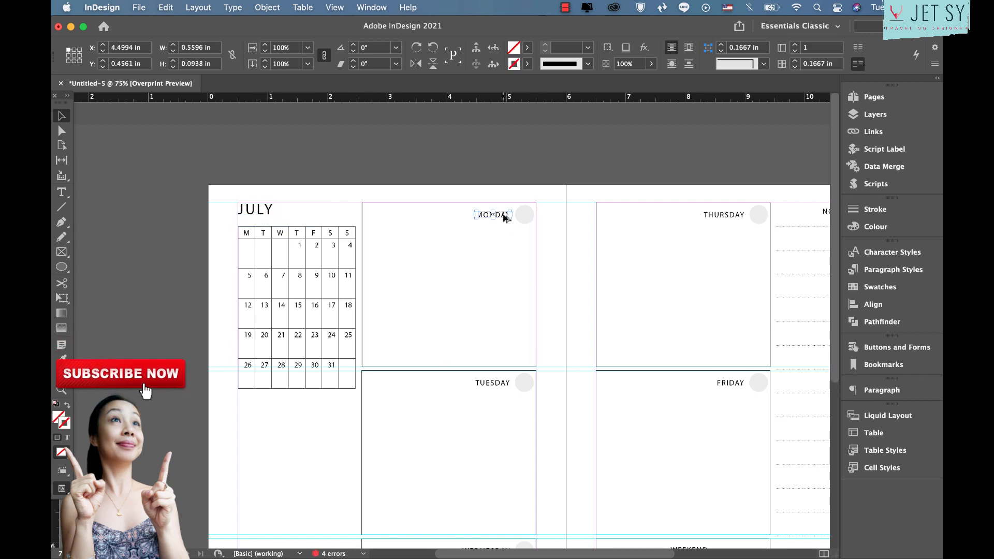
pyautogui.moveTo(506, 218); pyautogui.dragTo(349, 216)
pyautogui.doubleClick(349, 214)
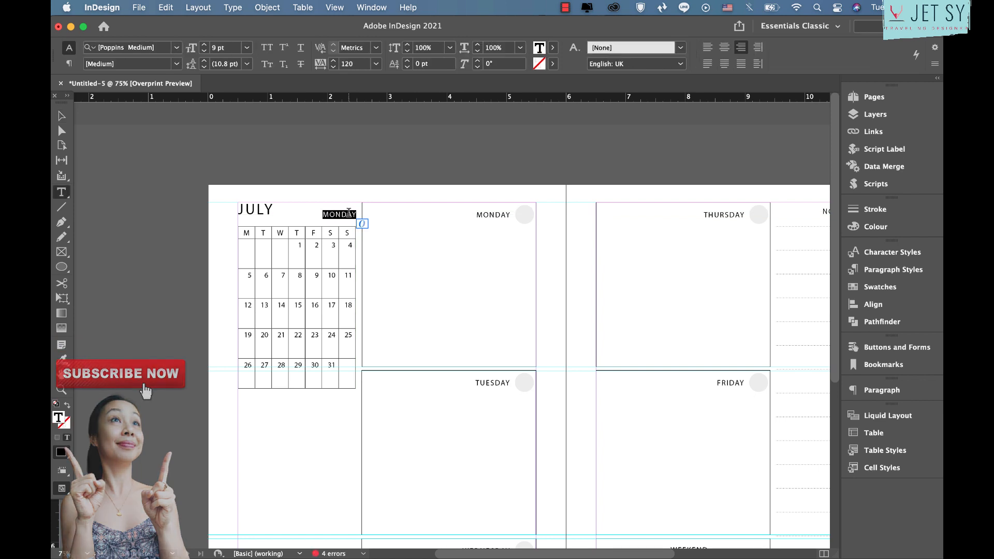
pyautogui.write('2021')
pyautogui.click(63, 116)
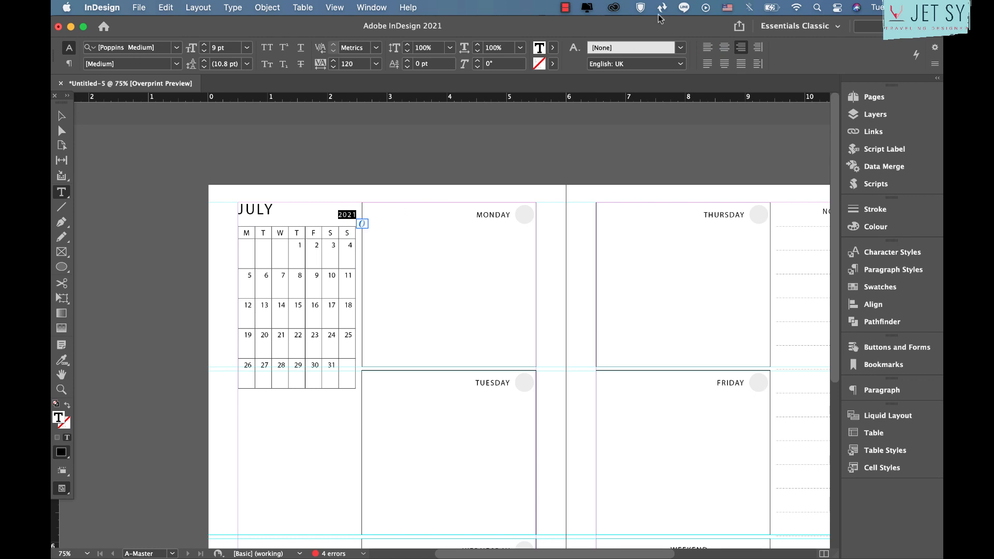
pyautogui.press('Escape')
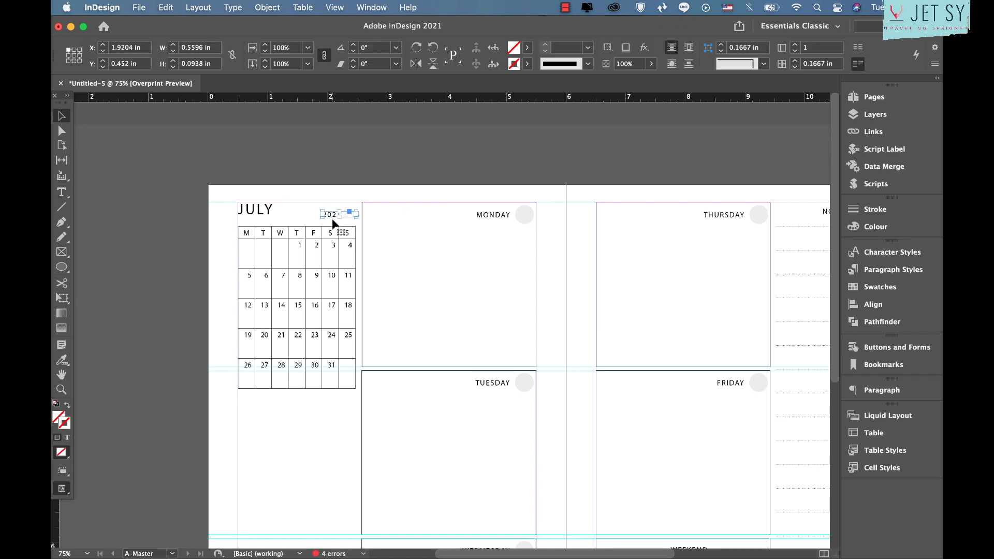
# - Move the 2021 label directly beneath JULY at X 0.5 in and make its frame 0.5765 in wide
pyautogui.moveTo(331, 218); pyautogui.dragTo(270, 223)
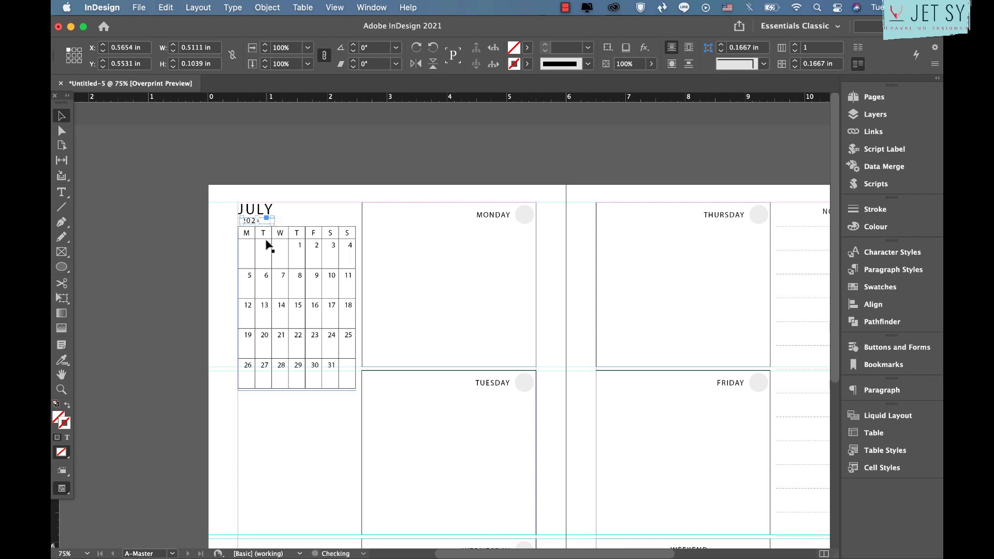
pyautogui.press('super+equal')
pyautogui.press('super+equal')
pyautogui.moveTo(450, 285); pyautogui.dragTo(469, 283)
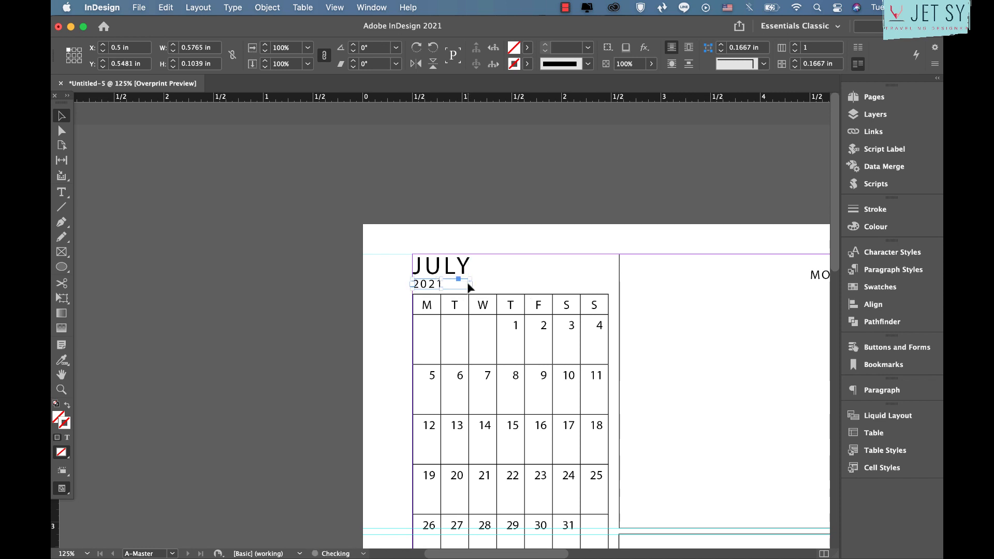
# - Centre the 2021 text in its frame and move JULY and 2021 together to the middle above the calendar
pyautogui.doubleClick(455, 284)
pyautogui.doubleClick(455, 284)
pyautogui.click(726, 49)
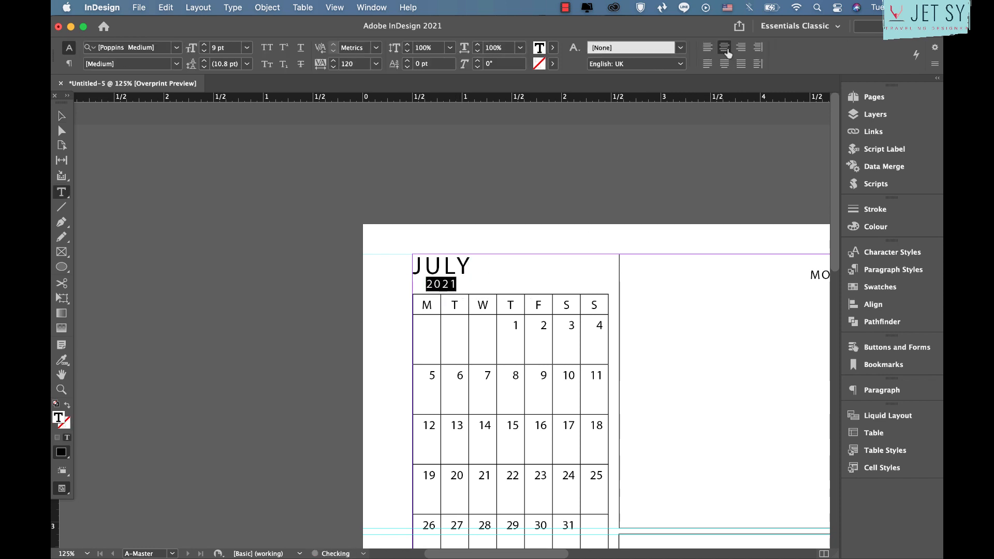
pyautogui.click(61, 115)
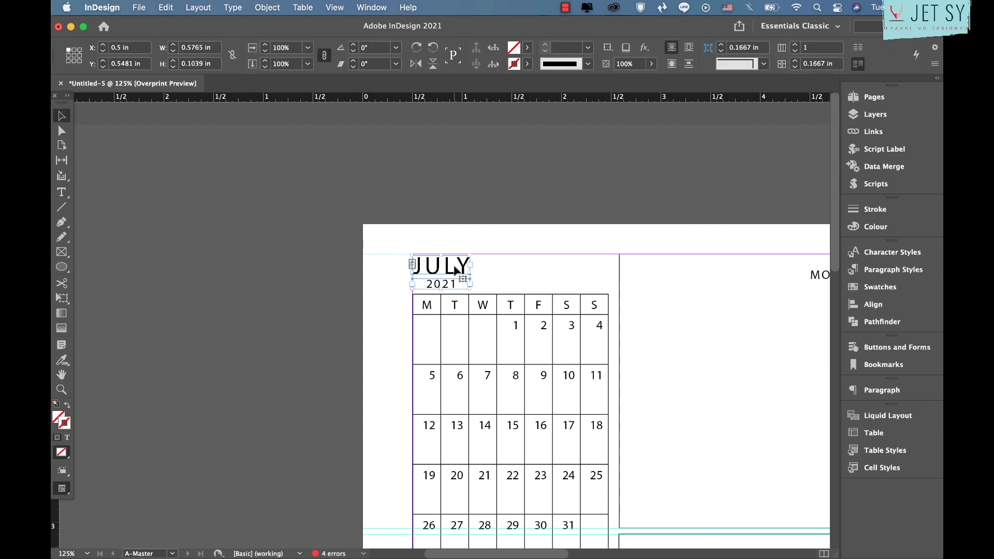
pyautogui.moveTo(444, 276); pyautogui.dragTo(516, 279)
# - Set the text colour of the calendar's weekday header row to [Paper]
pyautogui.doubleClick(421, 309)
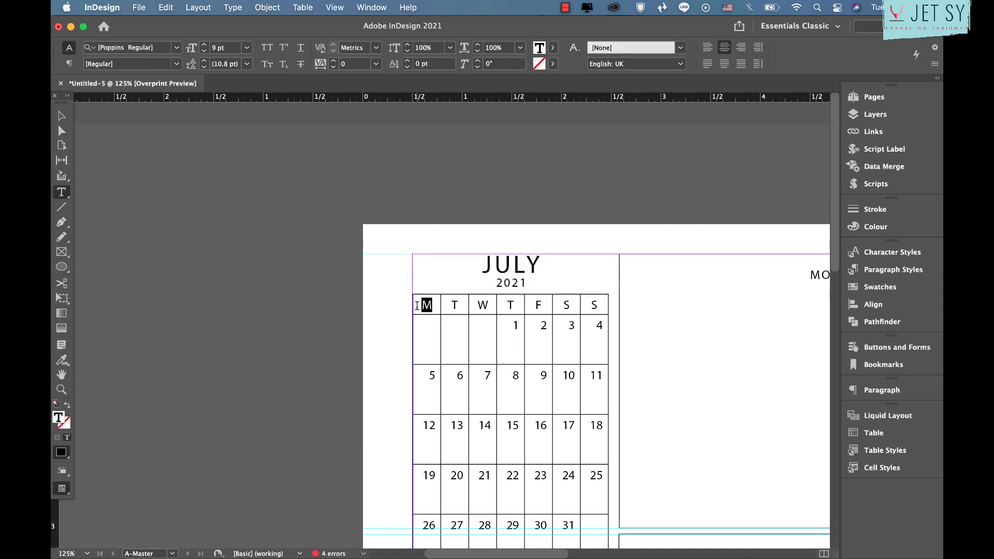
pyautogui.click(407, 307)
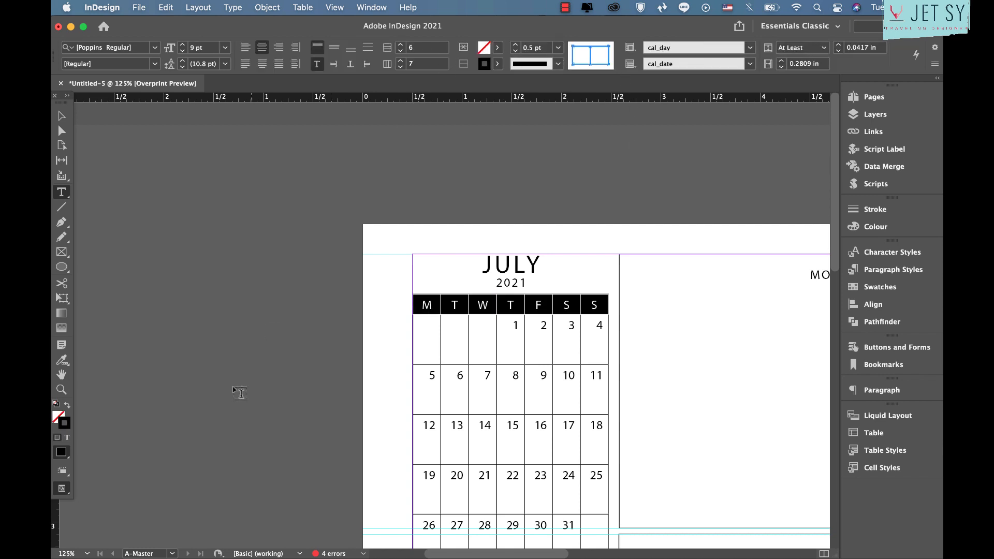
pyautogui.click(67, 437)
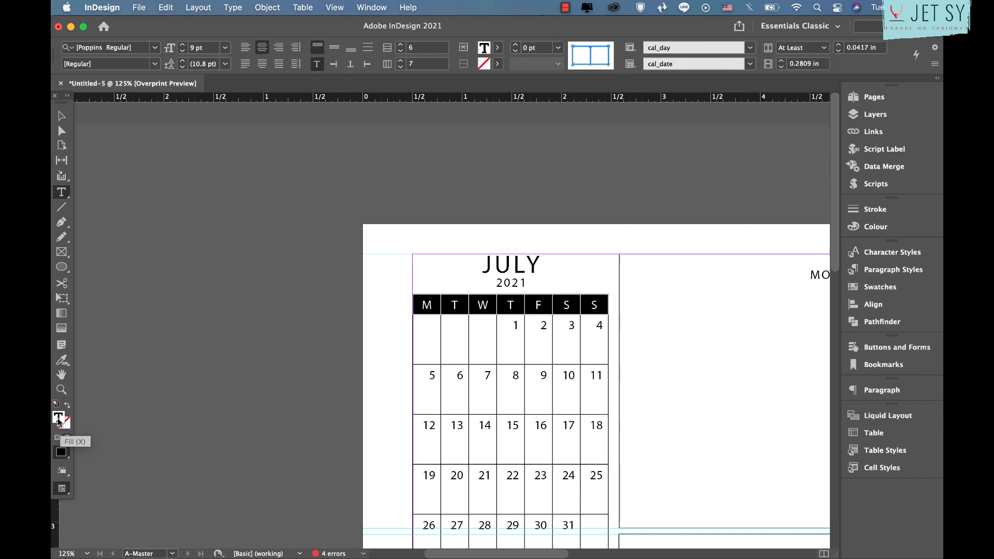
pyautogui.click(499, 50)
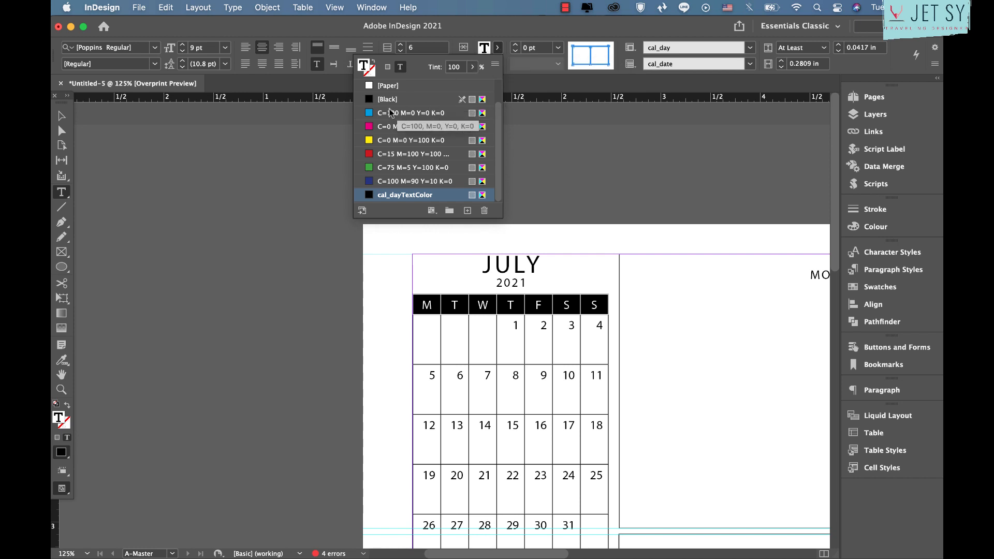
pyautogui.click(371, 87)
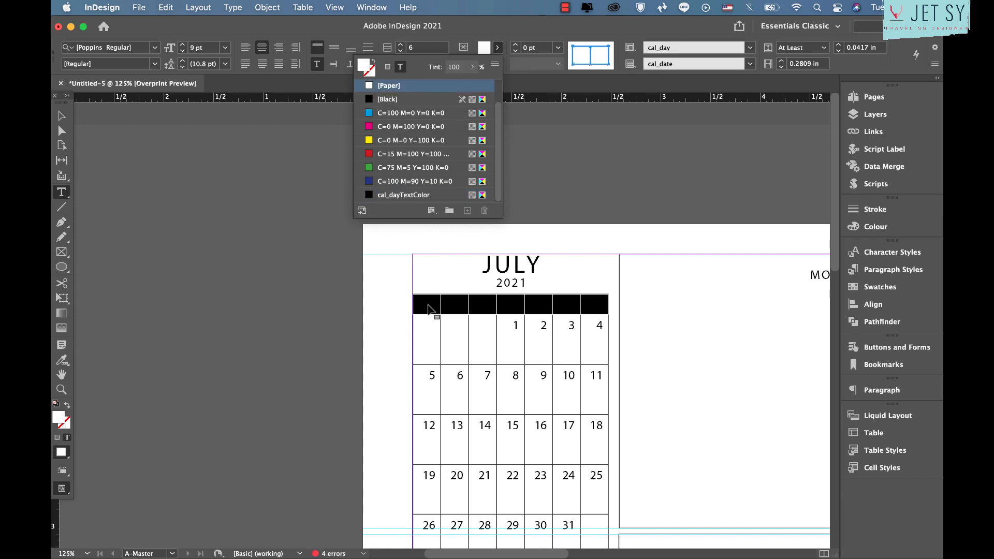
# - Fill the calendar's weekday header cells with [Black] at a 60% tint
pyautogui.click(59, 418)
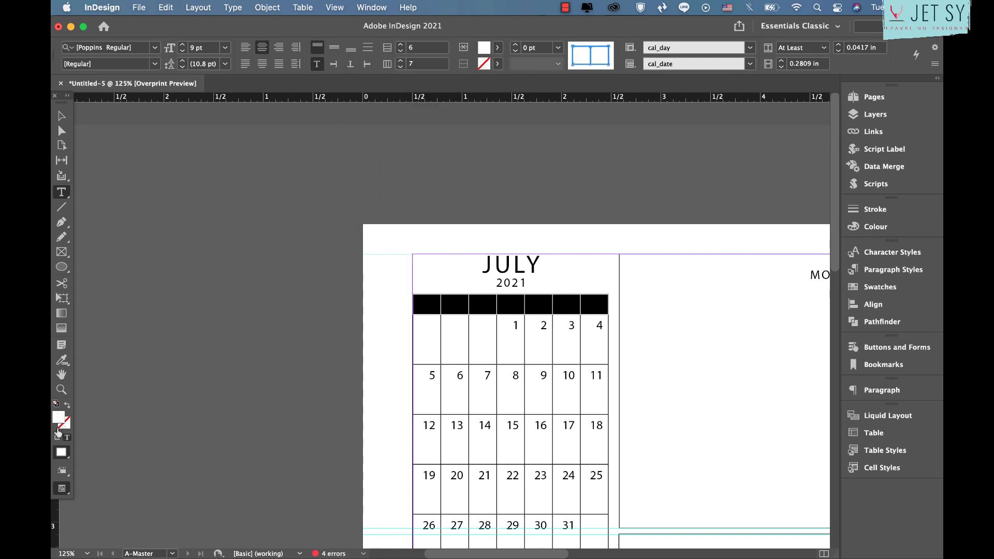
pyautogui.click(57, 437)
pyautogui.click(497, 52)
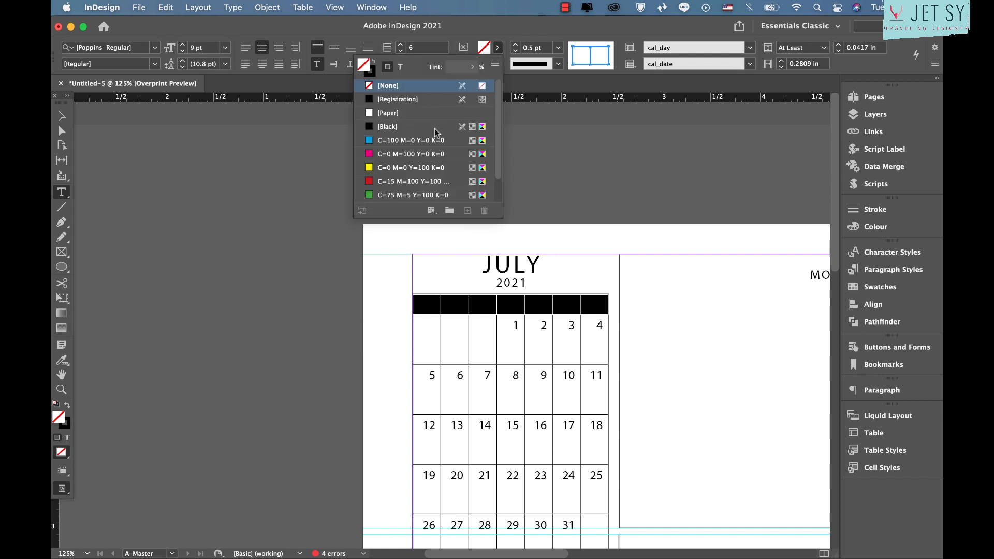
pyautogui.click(389, 127)
pyautogui.click(456, 67)
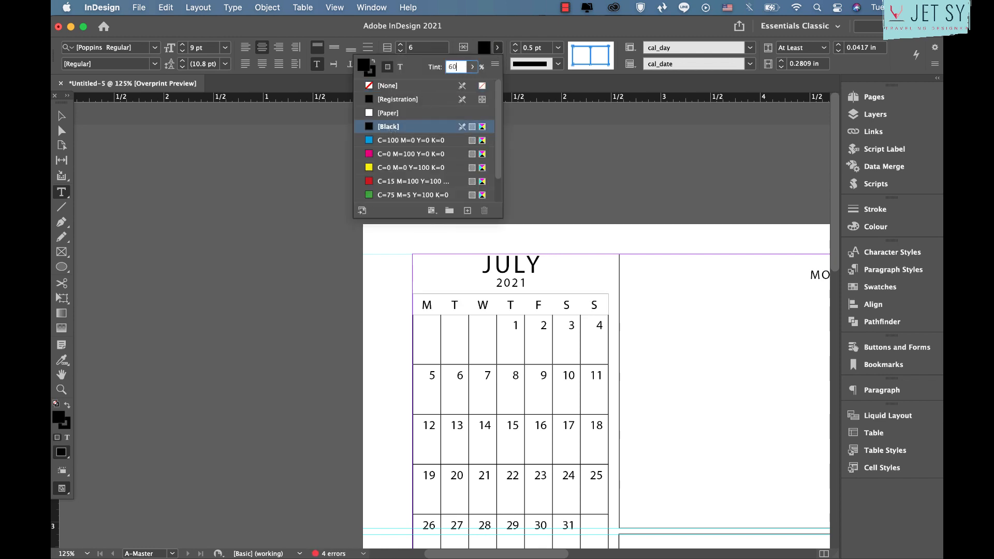
pyautogui.press('Return')
pyautogui.press('Escape')
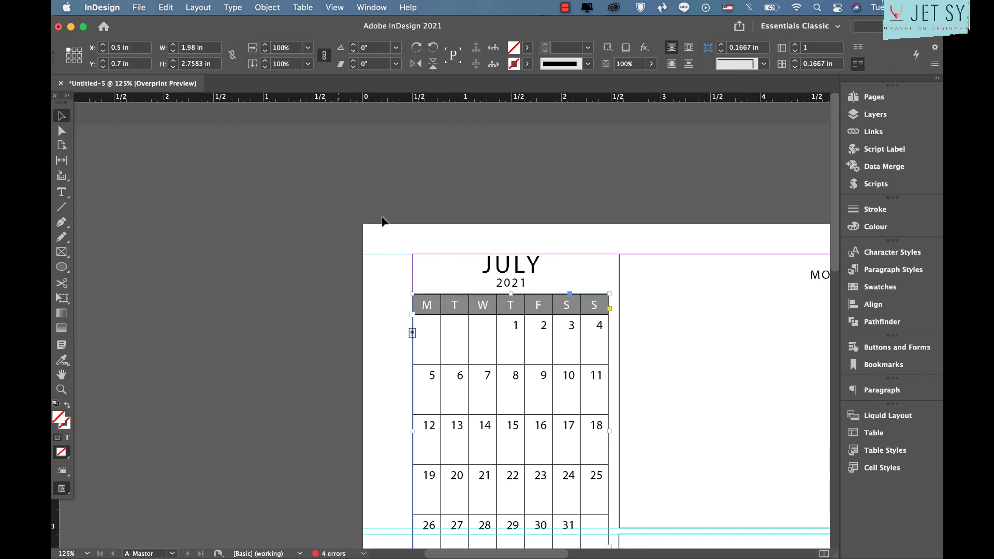
pyautogui.click(633, 338)
# - Shorten the calendar's five date rows to an equal height of about 0.23 in and fit the frame to the table
pyautogui.scroll(-5, 631, 336)
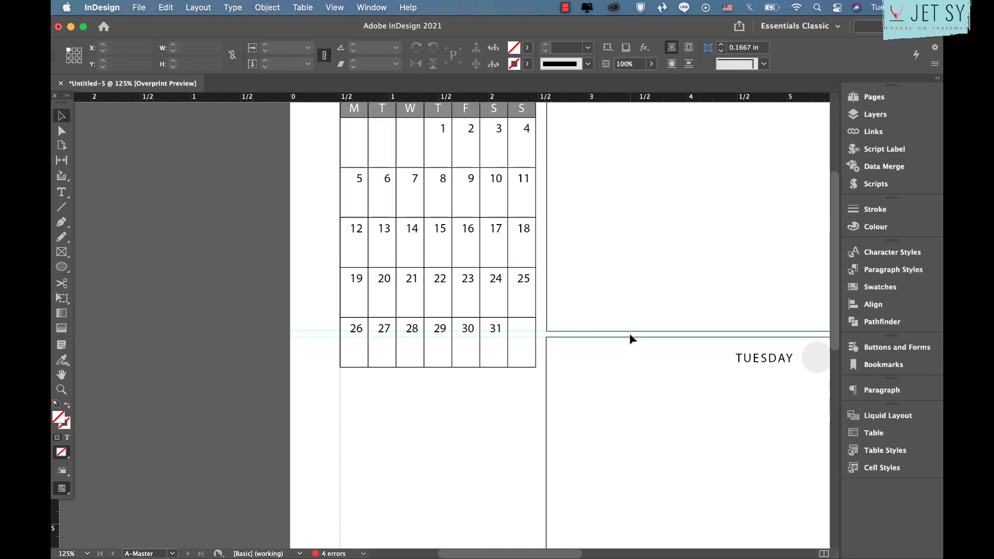
pyautogui.press('t')
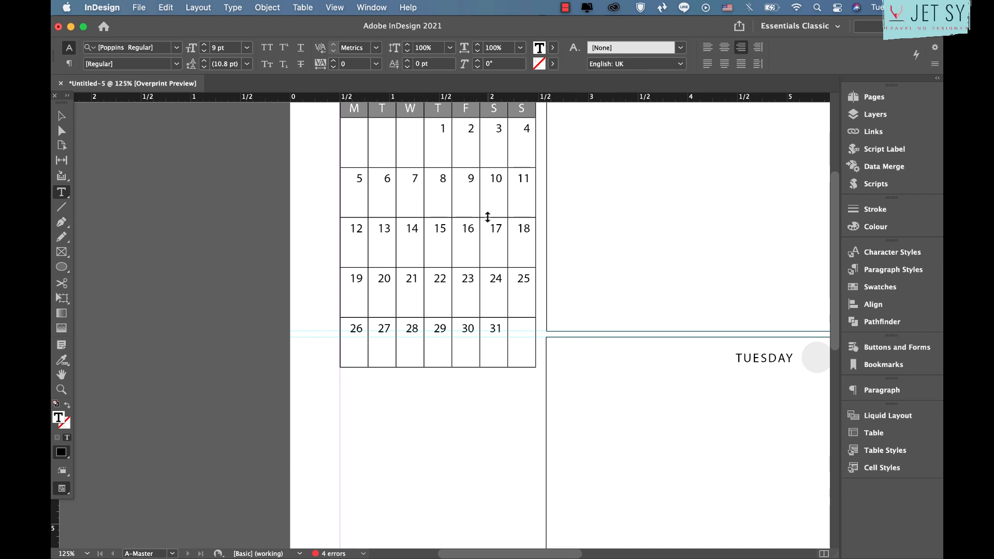
pyautogui.moveTo(488, 217); pyautogui.dragTo(487, 187)
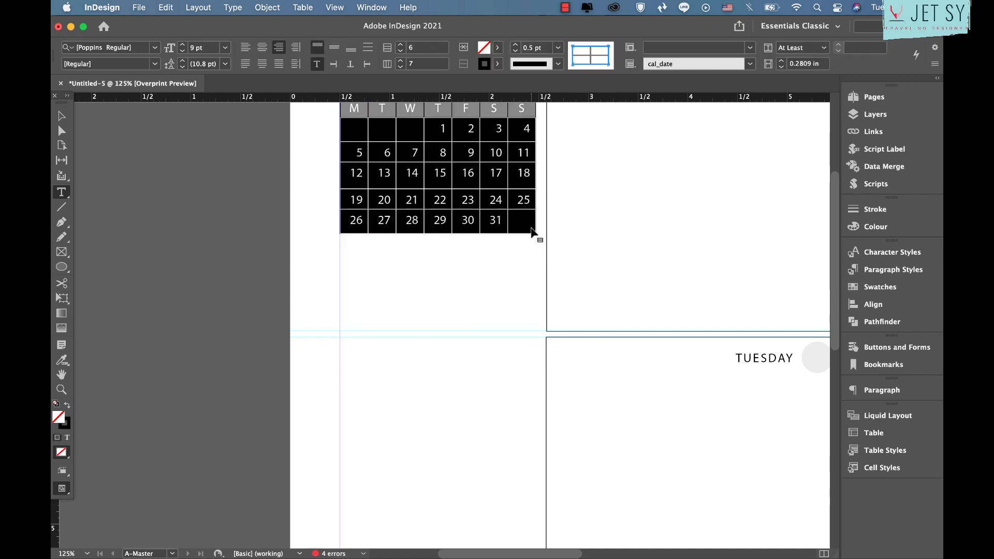
pyautogui.rightClick(532, 229)
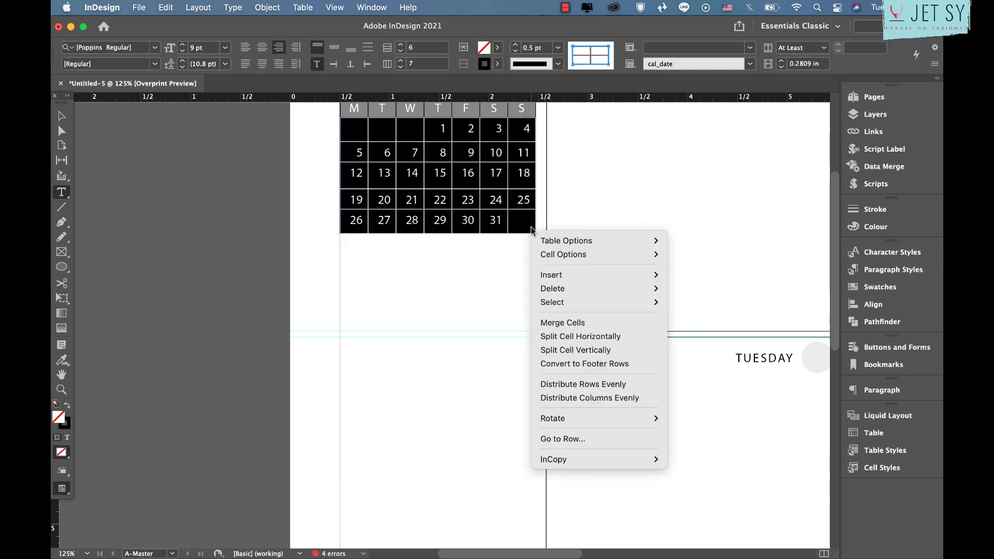
pyautogui.click(609, 387)
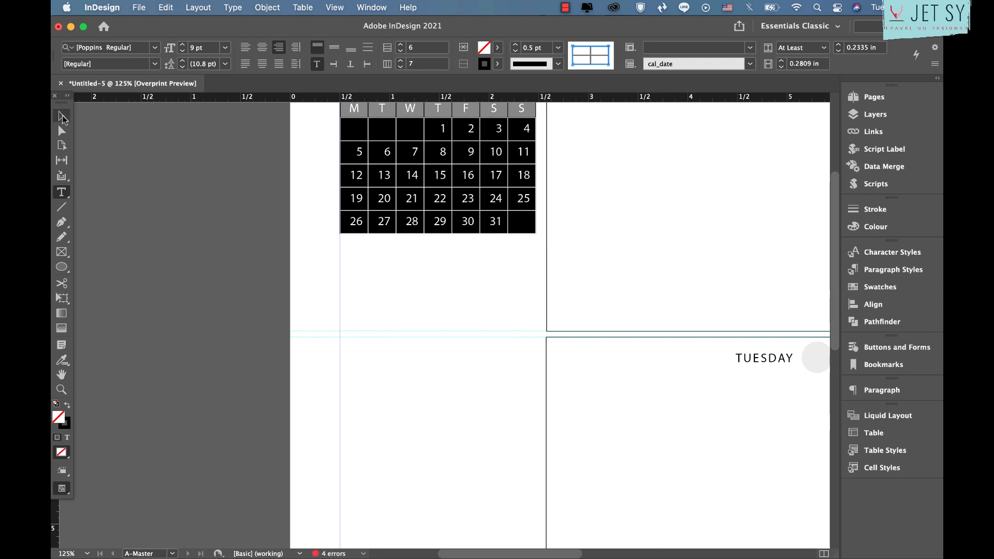
pyautogui.click(62, 118)
pyautogui.doubleClick(439, 370)
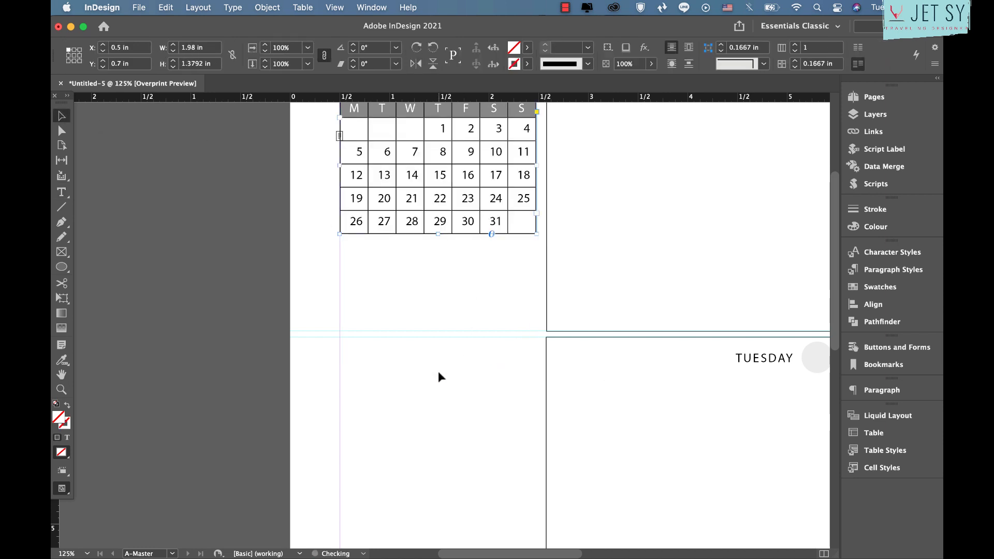
# - Select all columns of the calendar table and set the cell stroke colour to [Paper]
pyautogui.scroll(4, 501, 294)
pyautogui.hscroll(-2, 502, 294)
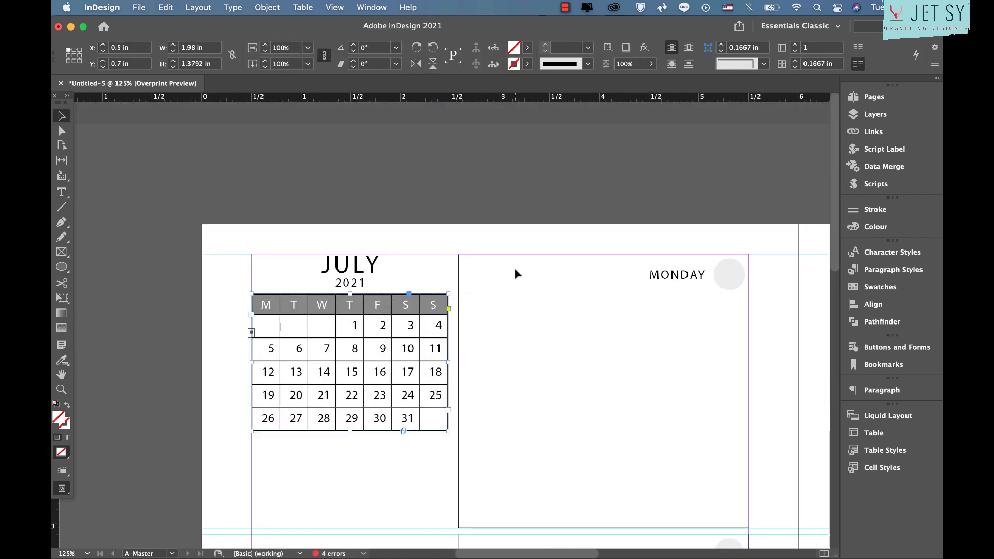
pyautogui.click(268, 289)
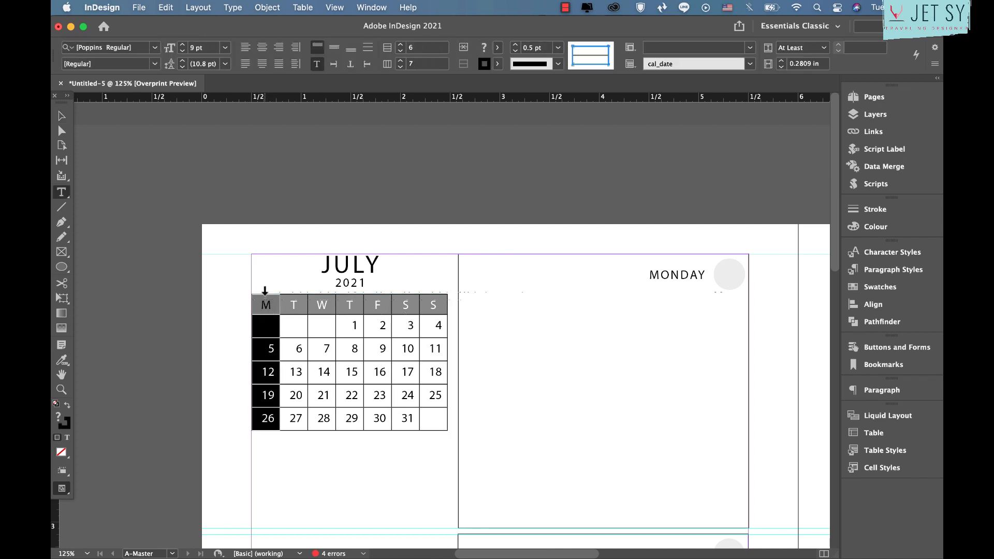
pyautogui.moveTo(265, 291); pyautogui.dragTo(443, 287)
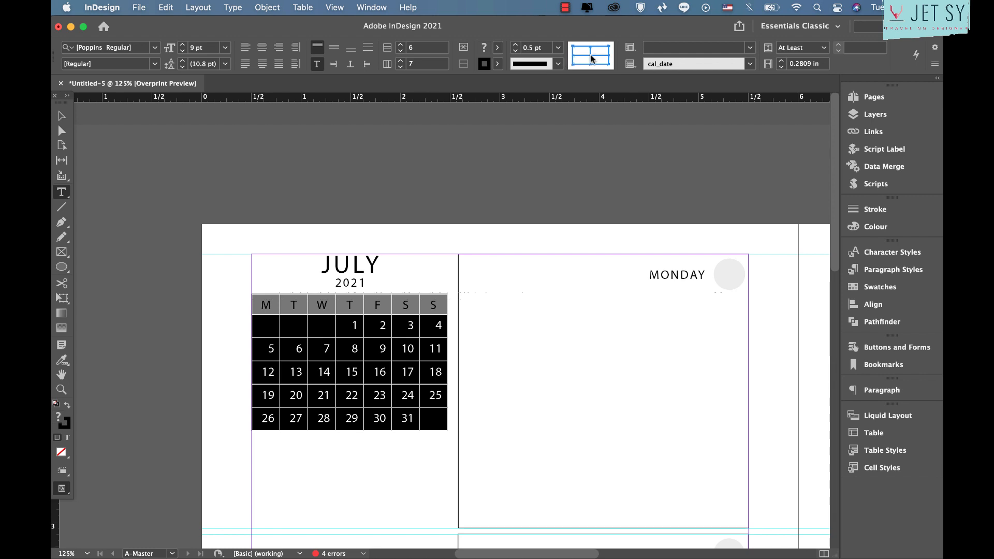
pyautogui.click(496, 65)
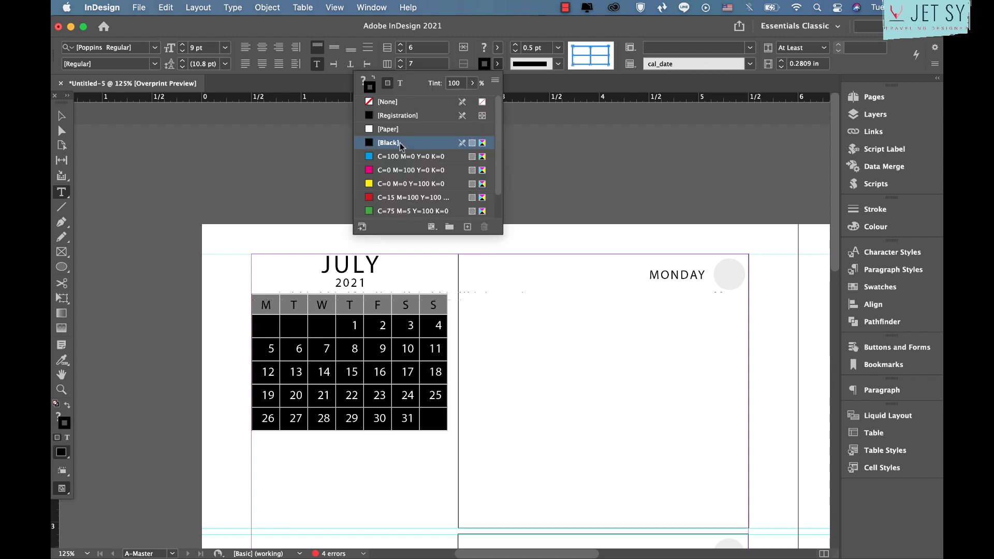
pyautogui.click(389, 129)
pyautogui.click(61, 115)
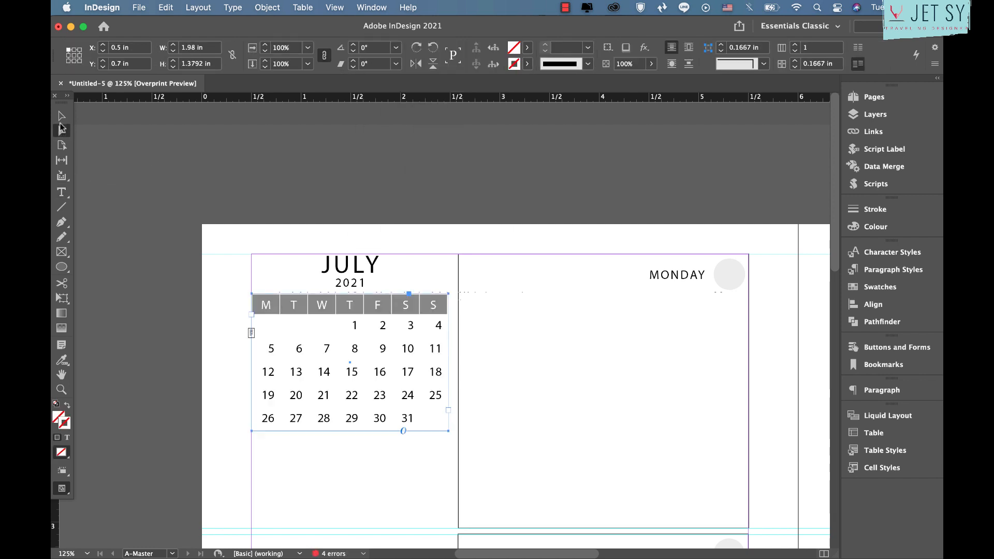
pyautogui.click(171, 332)
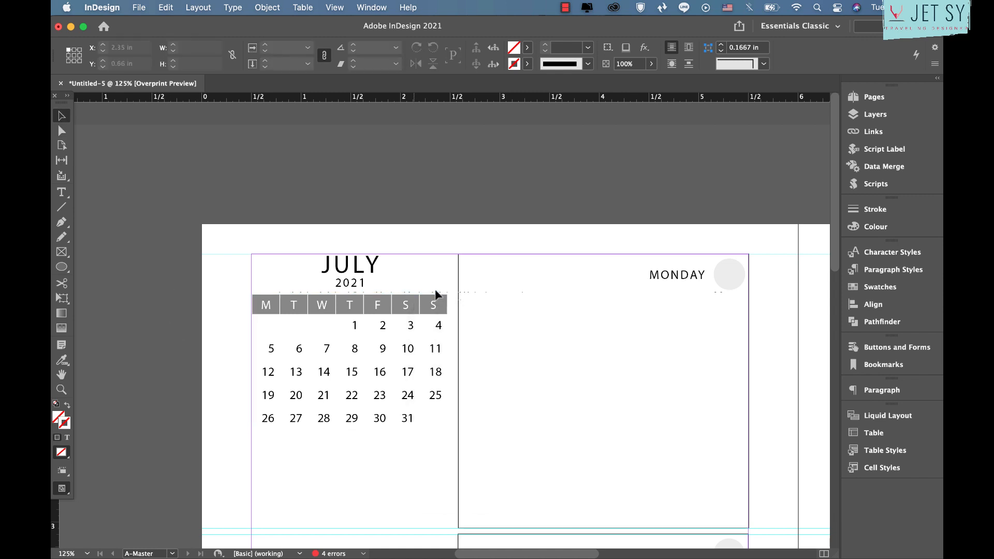
# - Centre the calendar's date numbers both horizontally and vertically in their cells
pyautogui.scroll(4, 494, 237)
pyautogui.scroll(-5, 493, 236)
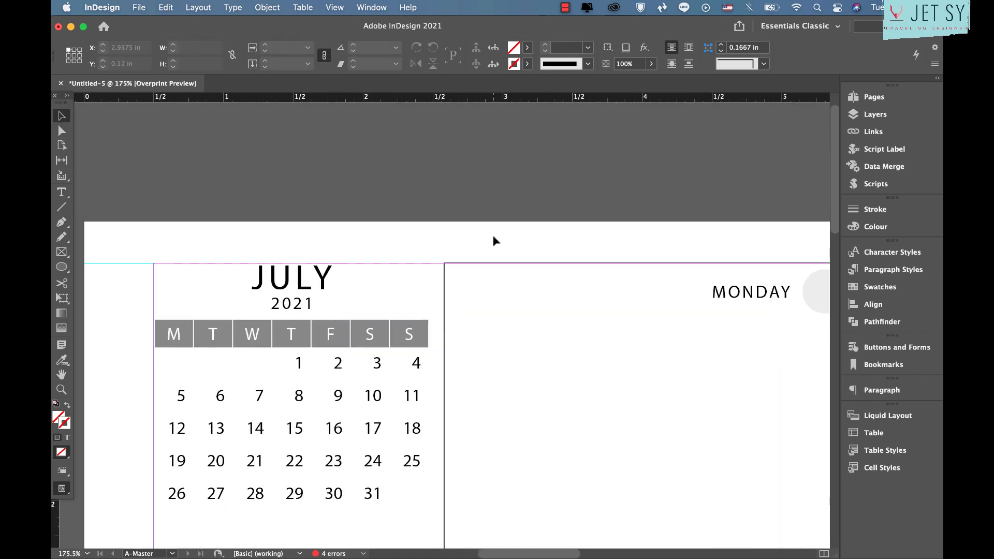
pyautogui.scroll(-1, 493, 240)
pyautogui.scroll(-3, 493, 239)
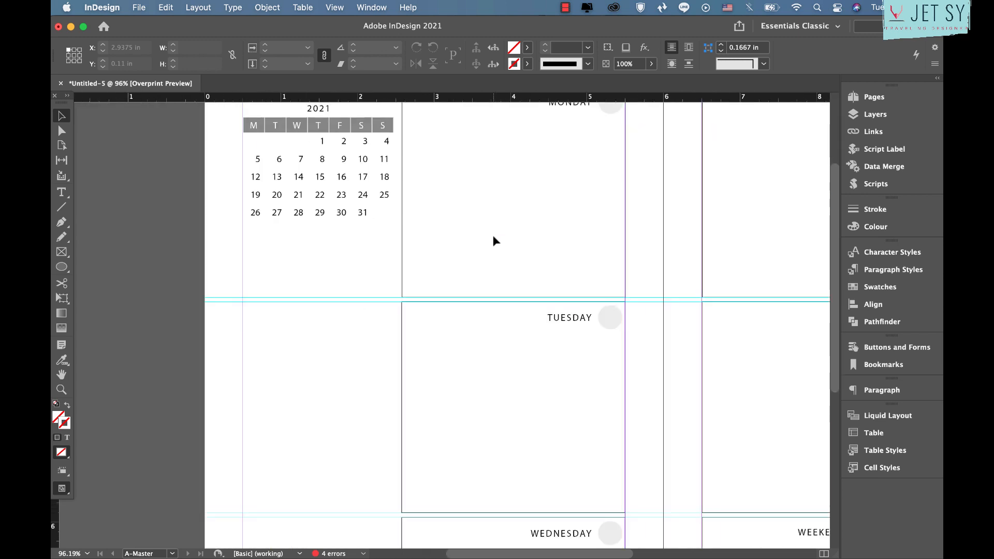
pyautogui.doubleClick(257, 143)
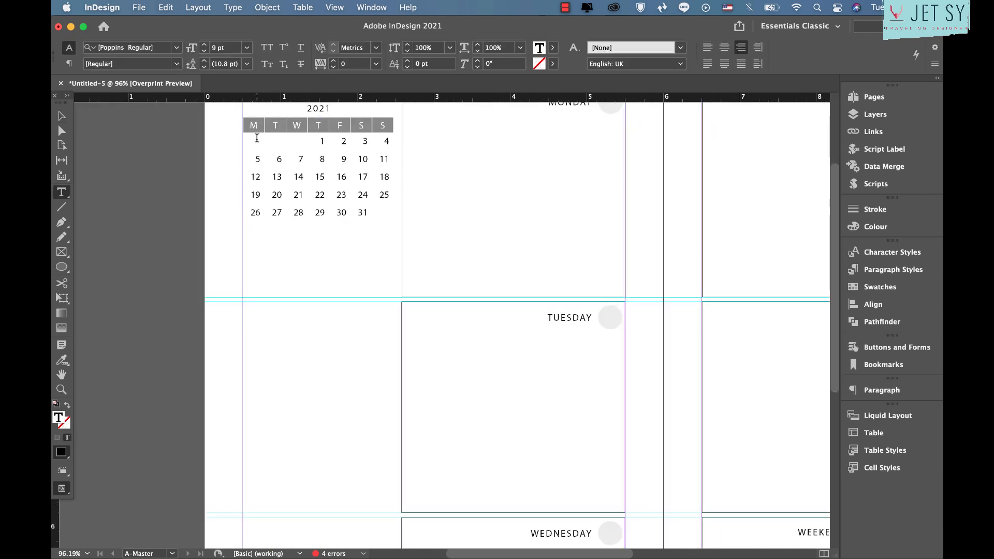
pyautogui.moveTo(258, 144); pyautogui.dragTo(408, 224)
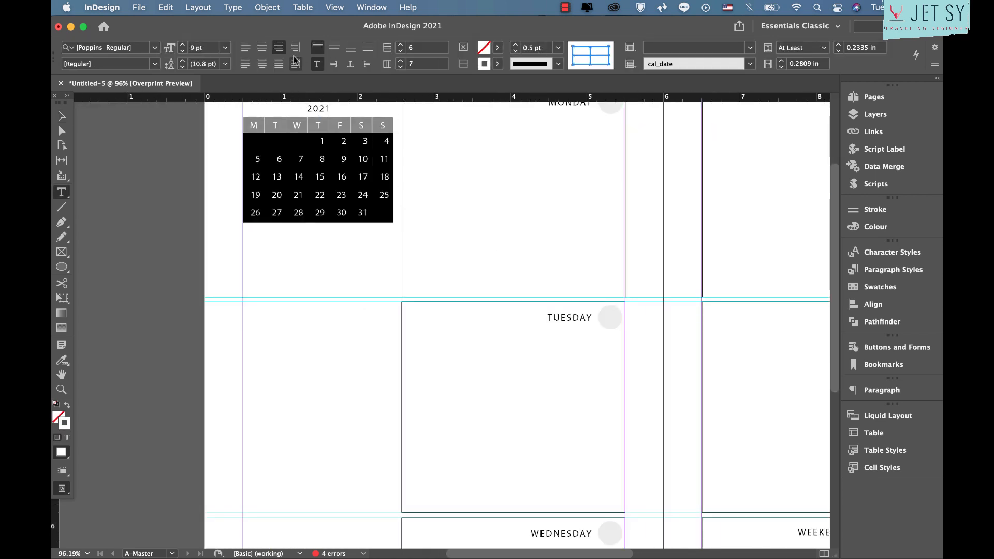
pyautogui.click(262, 48)
pyautogui.click(333, 48)
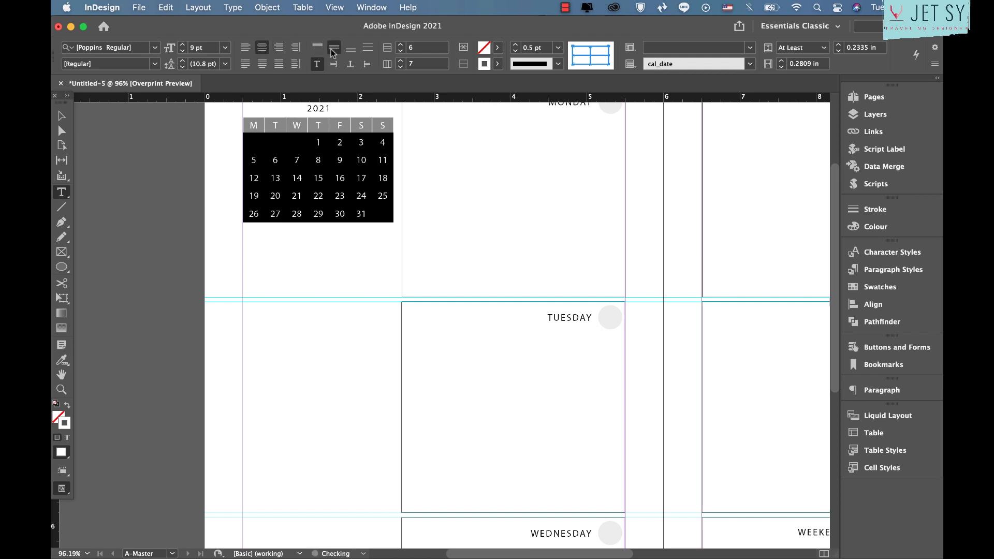
pyautogui.click(61, 118)
pyautogui.click(339, 343)
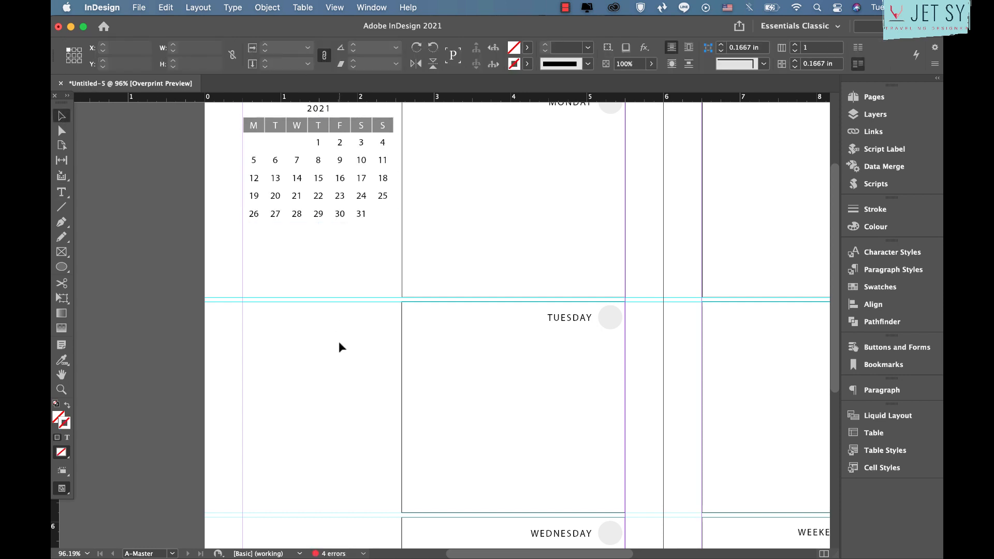
# - Switch to Finder and place the pink flower image 9.png on the left page below the calendar
pyautogui.scroll(-3, 339, 342)
pyautogui.scroll(-3, 339, 342)
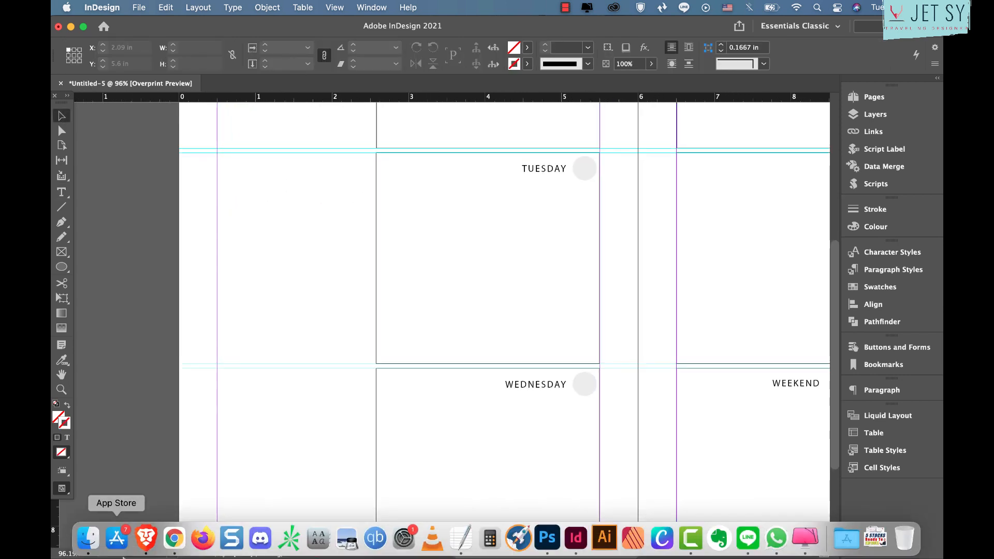
pyautogui.click(87, 541)
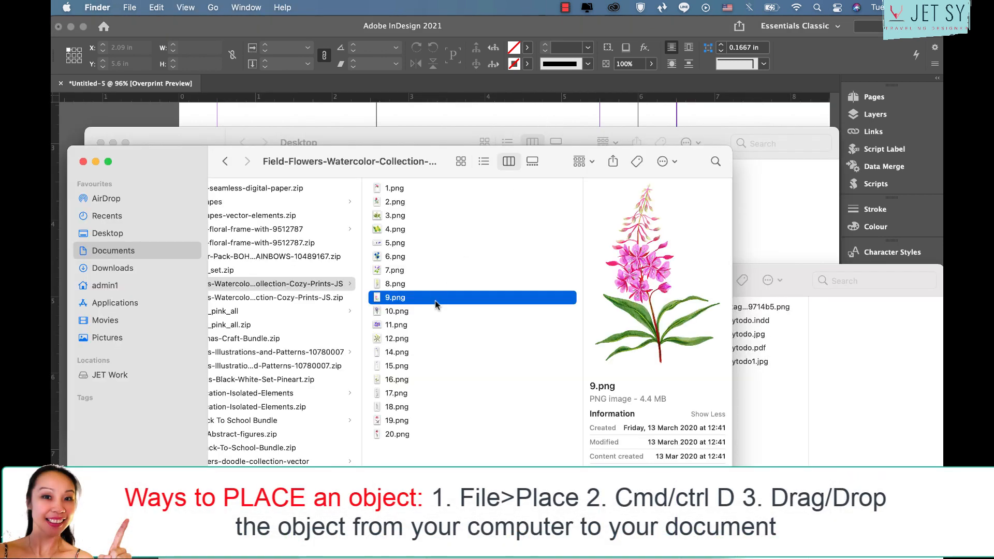
pyautogui.moveTo(213, 135); pyautogui.dragTo(218, 115)
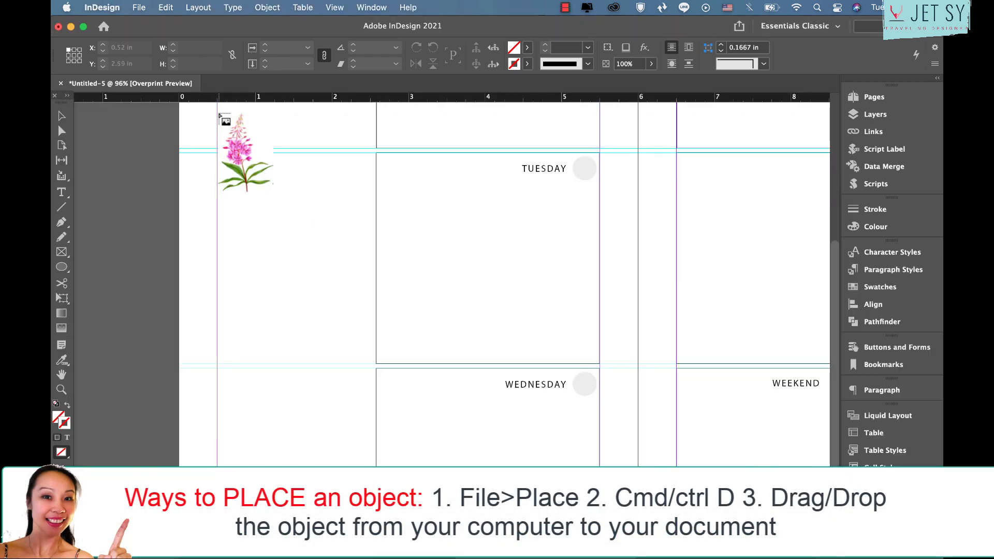
pyautogui.click(182, 203)
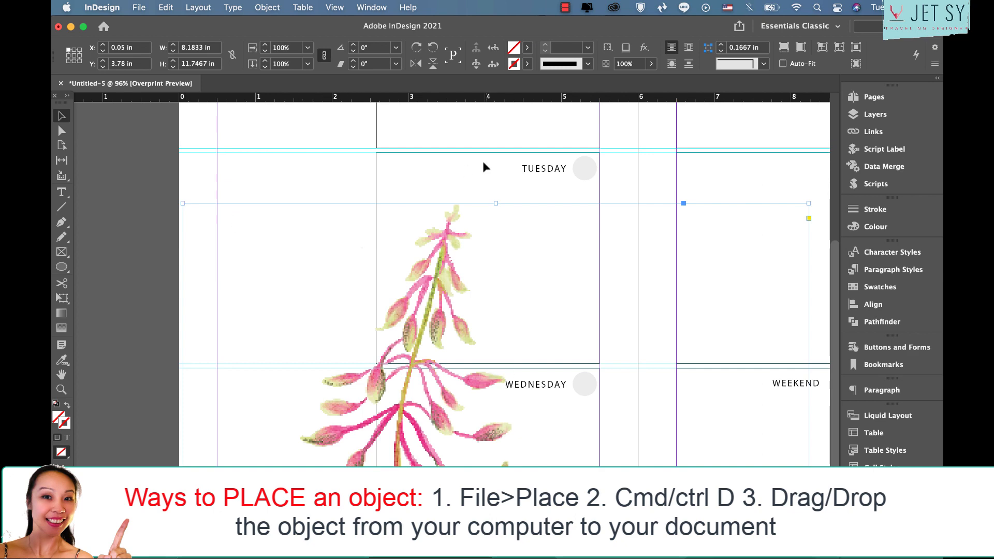
# - Scale the flower image down to about 2.02 × 2.9 in and position it at the left page's bottom-left margin corner, beside the WEDNESDAY box
pyautogui.moveTo(782, 213); pyautogui.dragTo(507, 412)
pyautogui.moveTo(665, 411); pyautogui.dragTo(583, 475)
pyautogui.moveTo(467, 514); pyautogui.dragTo(298, 435)
pyautogui.scroll(-5, 298, 435)
pyautogui.hscroll(-2, 298, 435)
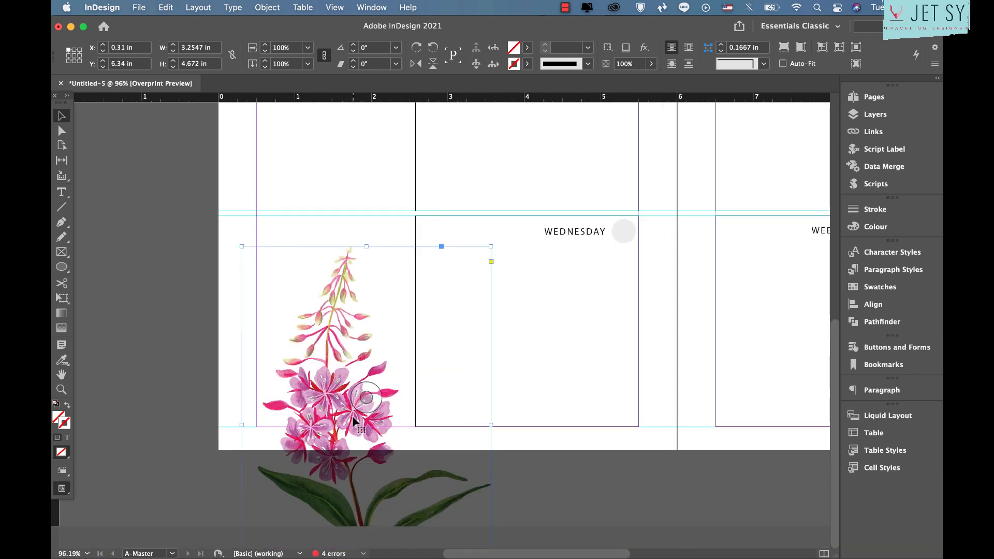
pyautogui.moveTo(355, 418); pyautogui.dragTo(332, 275)
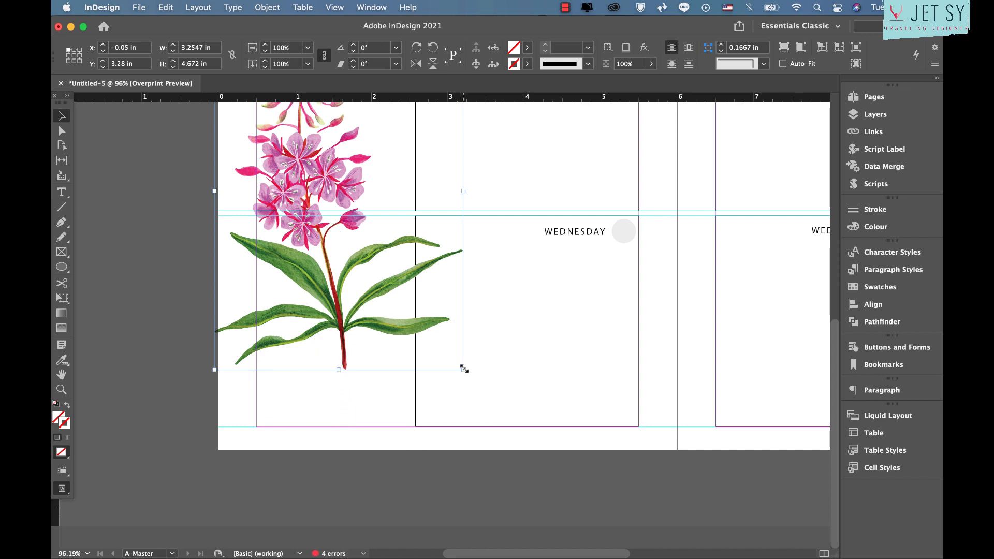
pyautogui.moveTo(465, 369); pyautogui.dragTo(400, 306)
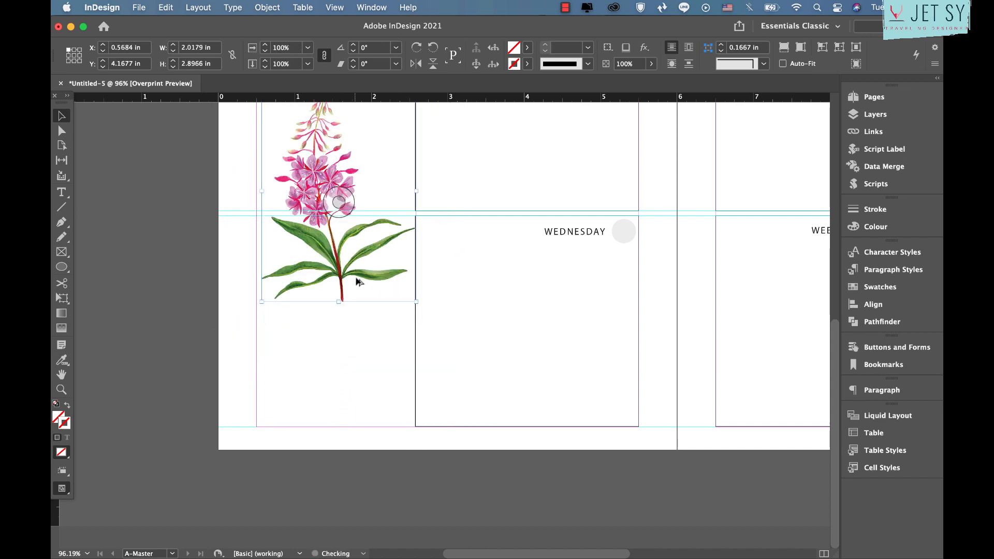
pyautogui.moveTo(357, 281); pyautogui.dragTo(343, 392)
pyautogui.click(180, 344)
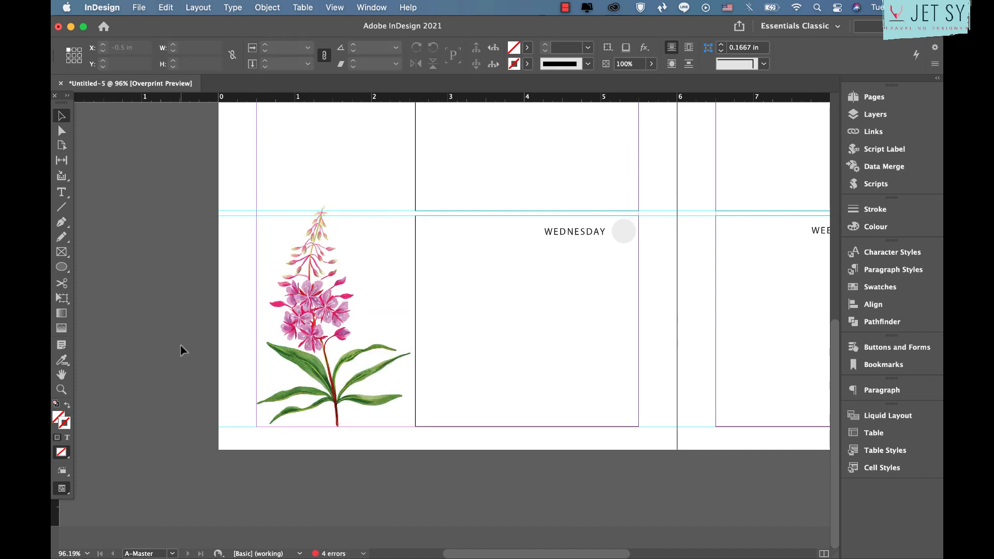
# - Bring the whole master spread into view in Preview mode to review the layout without guides
pyautogui.scroll(1, 179, 345)
pyautogui.scroll(5, 179, 345)
pyautogui.hscroll(2, 179, 345)
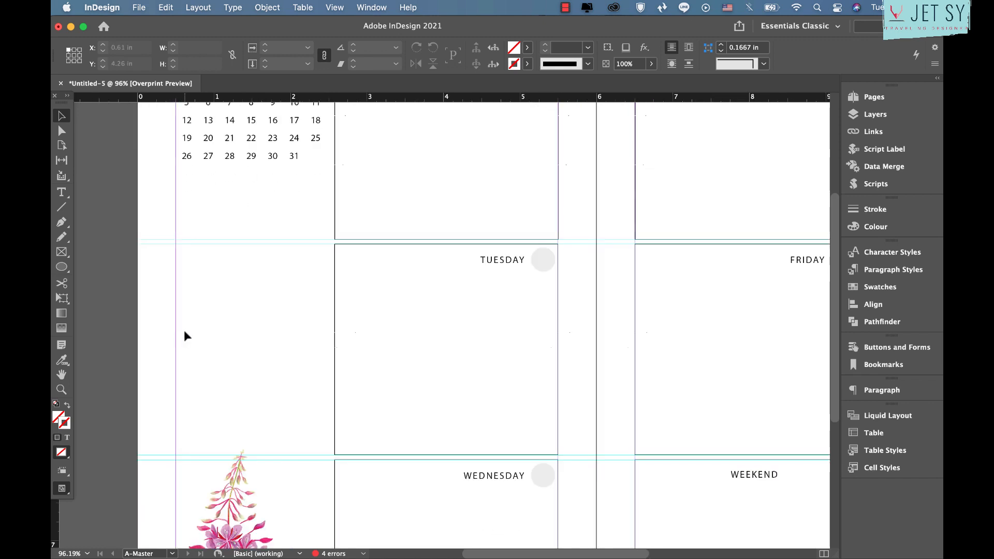
pyautogui.scroll(3, 185, 330)
pyautogui.press('super+minus')
pyautogui.press('super+minus')
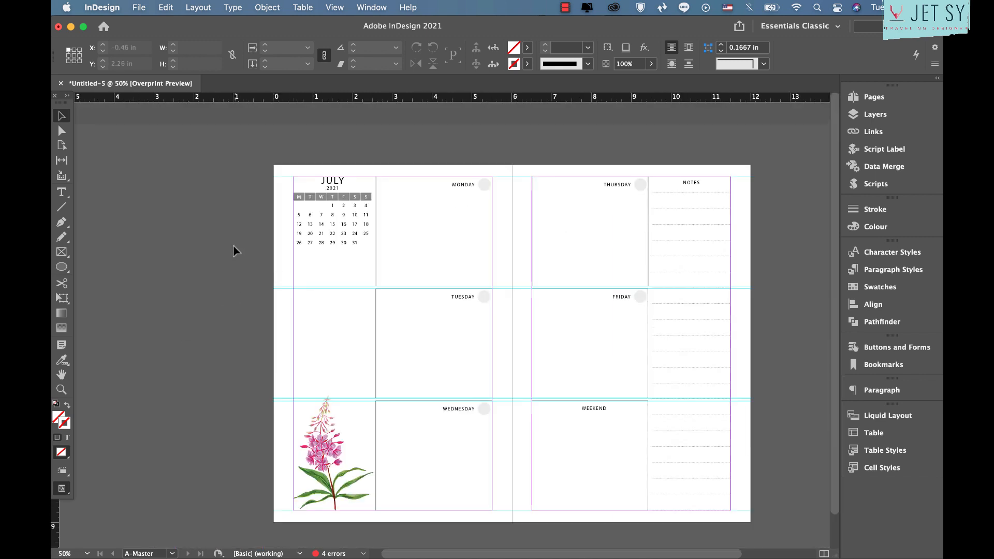
pyautogui.press('w')
pyautogui.hscroll(2, 163, 346)
pyautogui.scroll(-1, 164, 347)
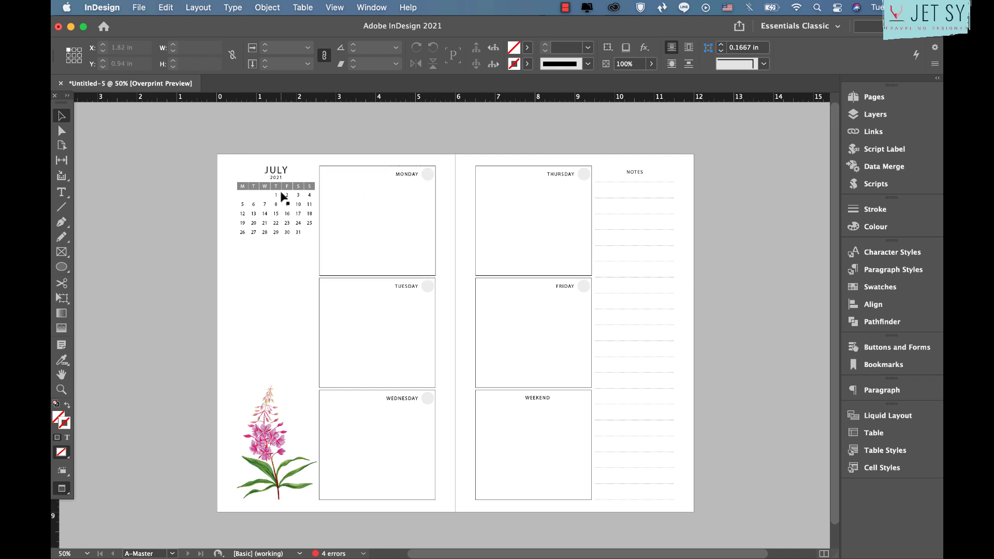
pyautogui.press('t')
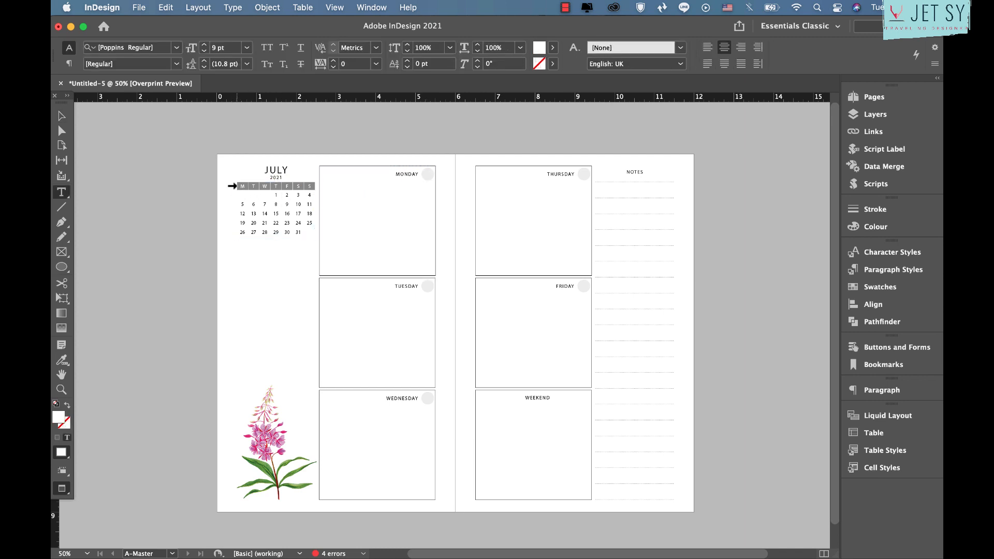
pyautogui.click(231, 186)
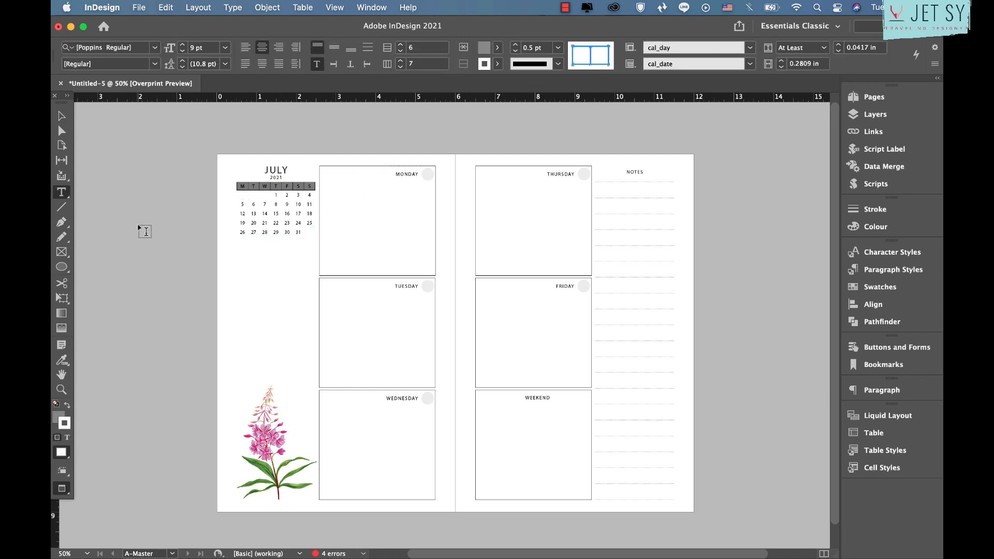
pyautogui.press('Escape')
# - Extract a colour theme from the pink flower image with the Color Theme Tool and add it to the swatches
pyautogui.click(278, 440)
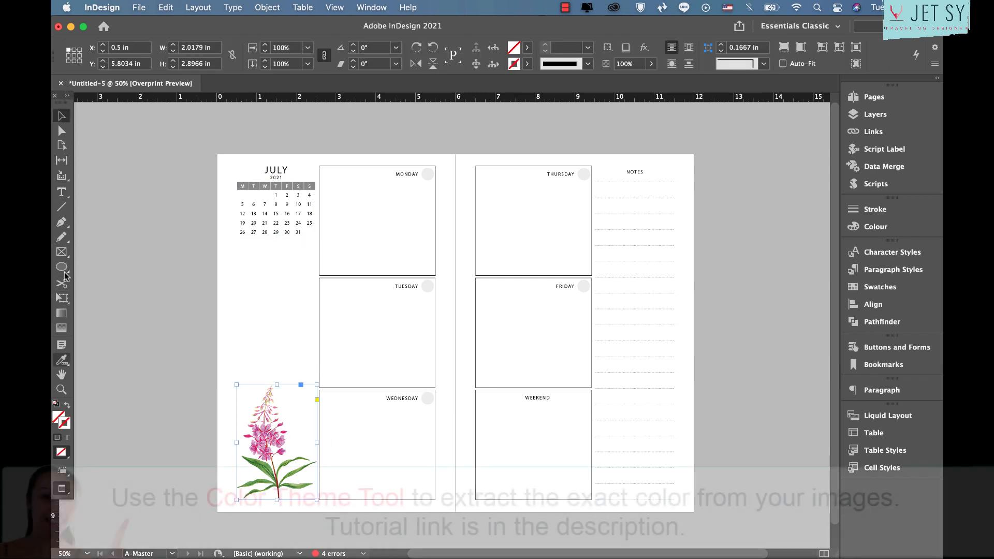
pyautogui.click(62, 360)
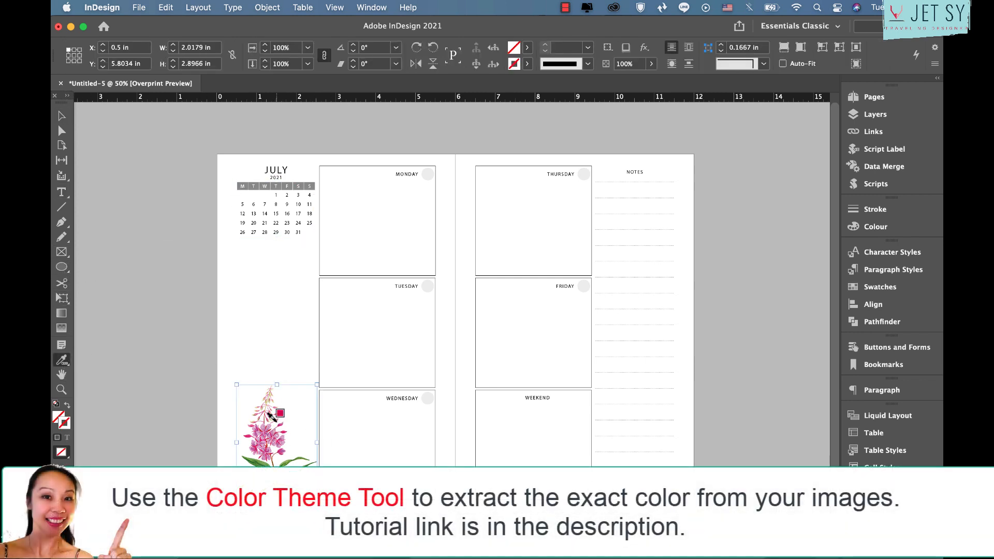
pyautogui.click(63, 360)
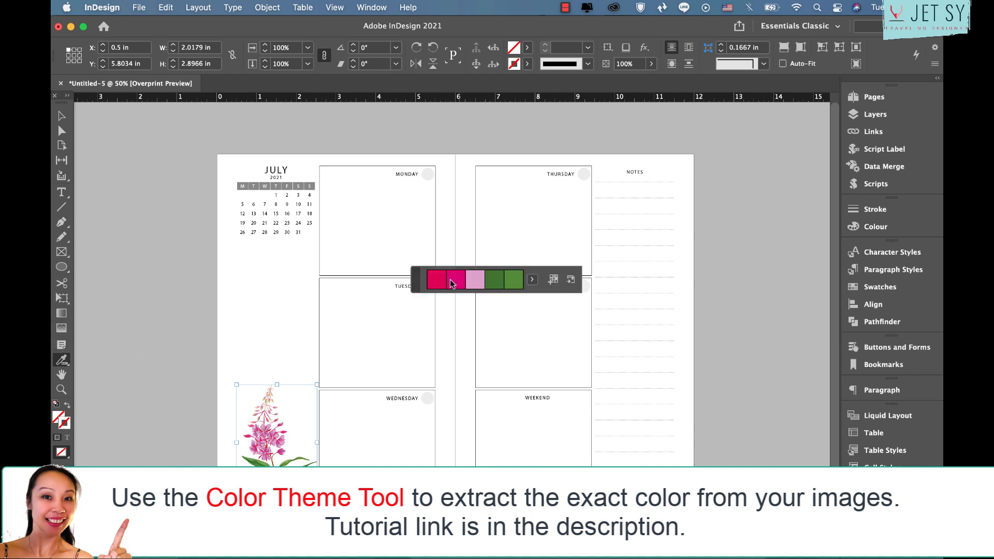
pyautogui.click(553, 284)
pyautogui.click(528, 48)
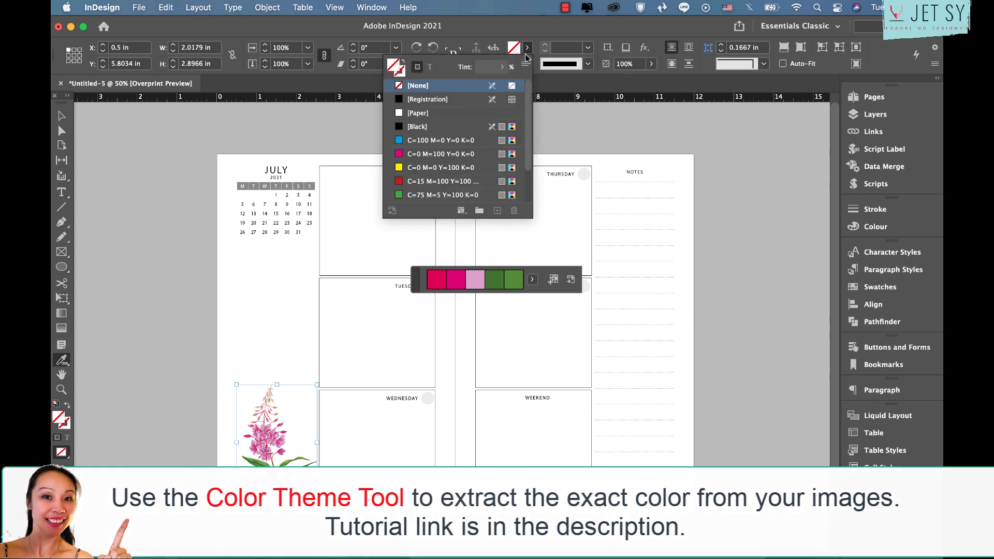
pyautogui.click(389, 195)
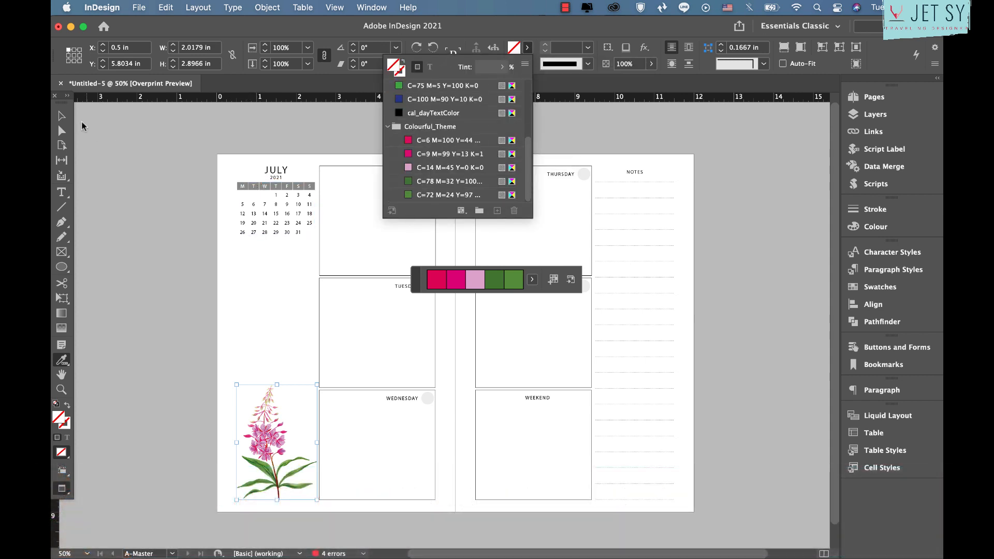
# - Fill the July calendar's weekday header row with the light pink C=14 M=45 Y=0 K=0 from the Colourful_Theme swatches
pyautogui.click(61, 116)
pyautogui.press('super+equal')
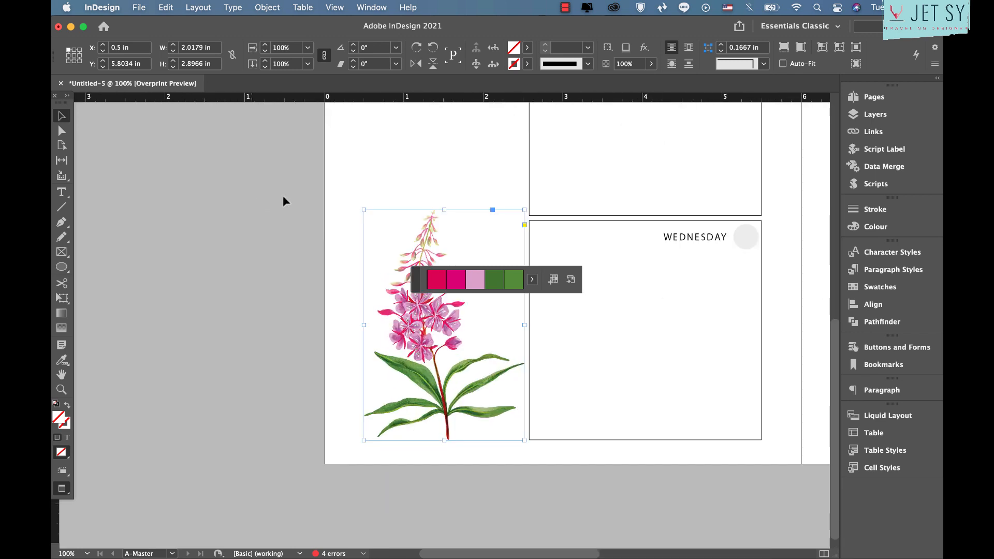
pyautogui.moveTo(416, 280); pyautogui.dragTo(106, 315)
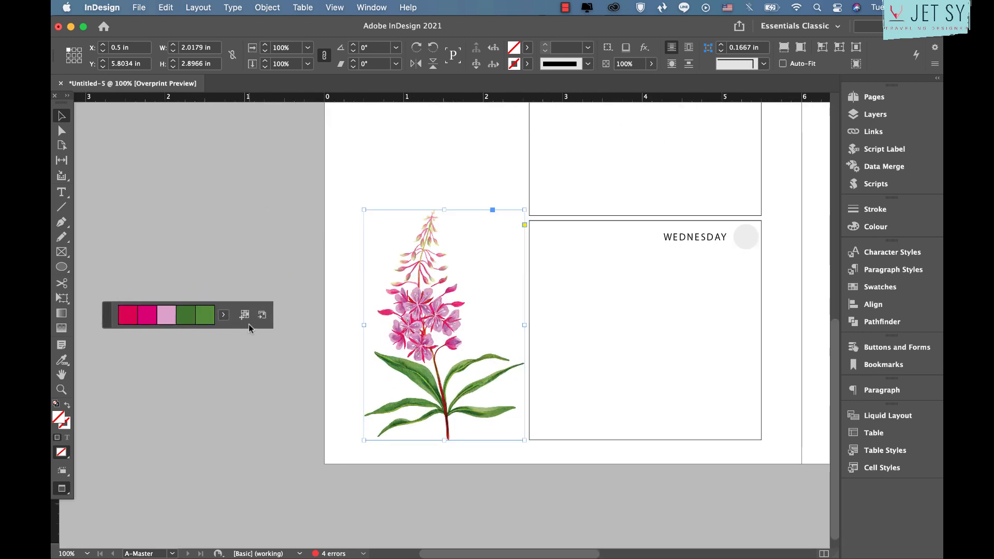
pyautogui.scroll(10, 513, 294)
pyautogui.hscroll(2, 512, 294)
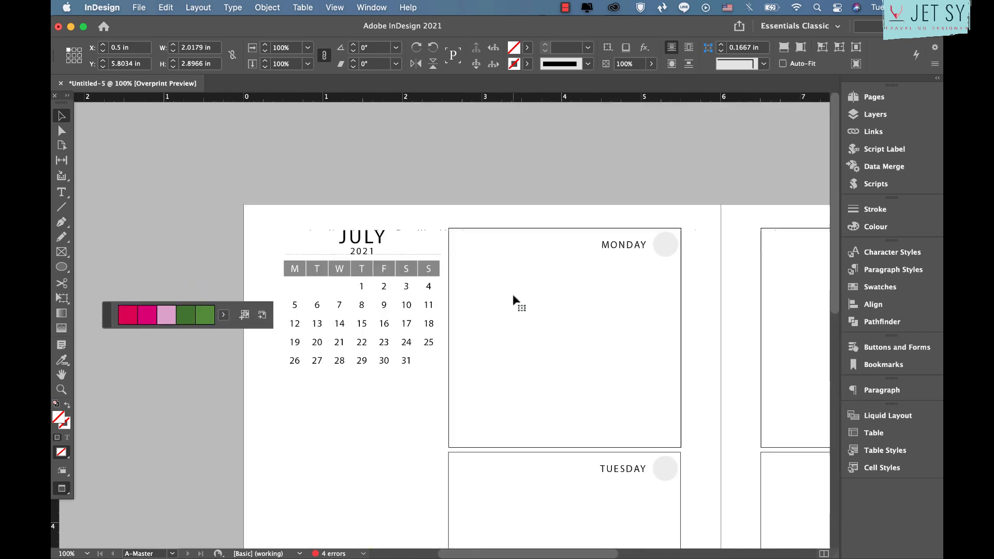
pyautogui.click(281, 270)
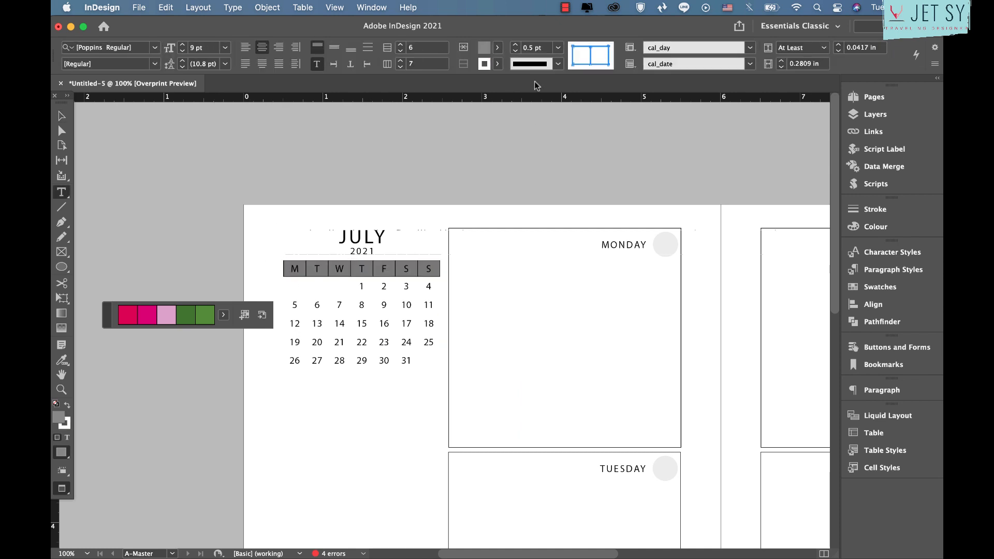
pyautogui.click(498, 48)
pyautogui.scroll(-5, 413, 154)
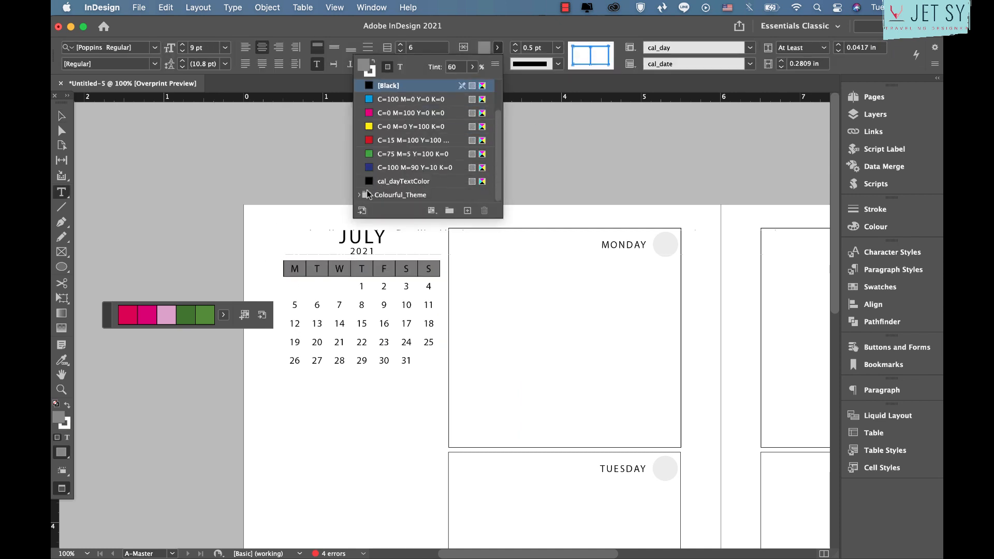
pyautogui.click(384, 168)
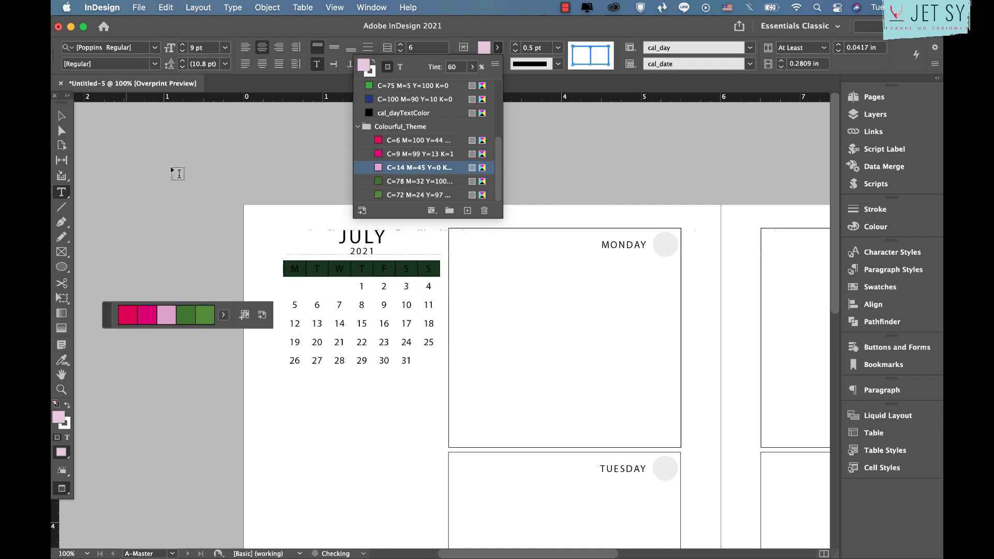
pyautogui.click(63, 116)
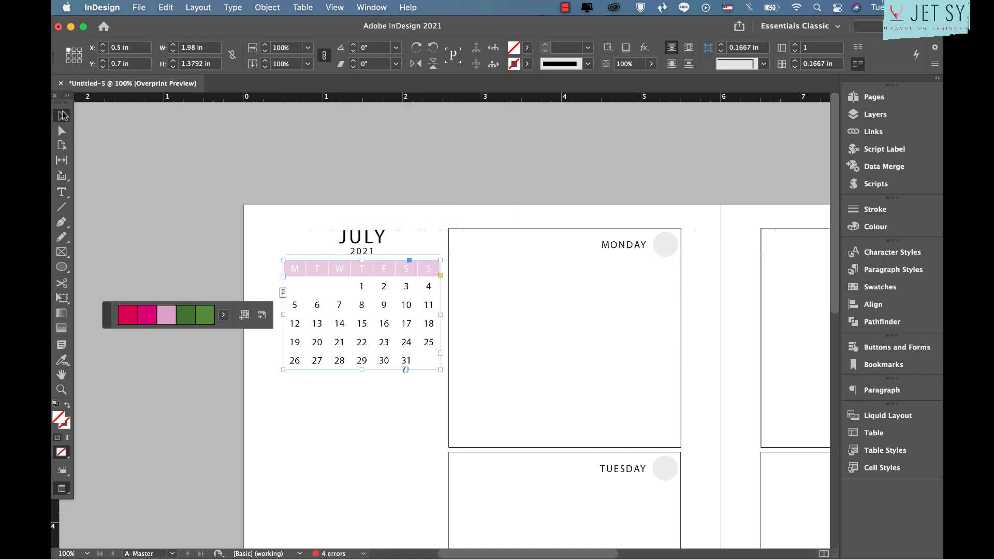
# - Recolour the weekday letters in the calendar's header row with a magenta swatch from Colourful_Theme
pyautogui.doubleClick(291, 268)
pyautogui.moveTo(291, 268); pyautogui.dragTo(433, 268)
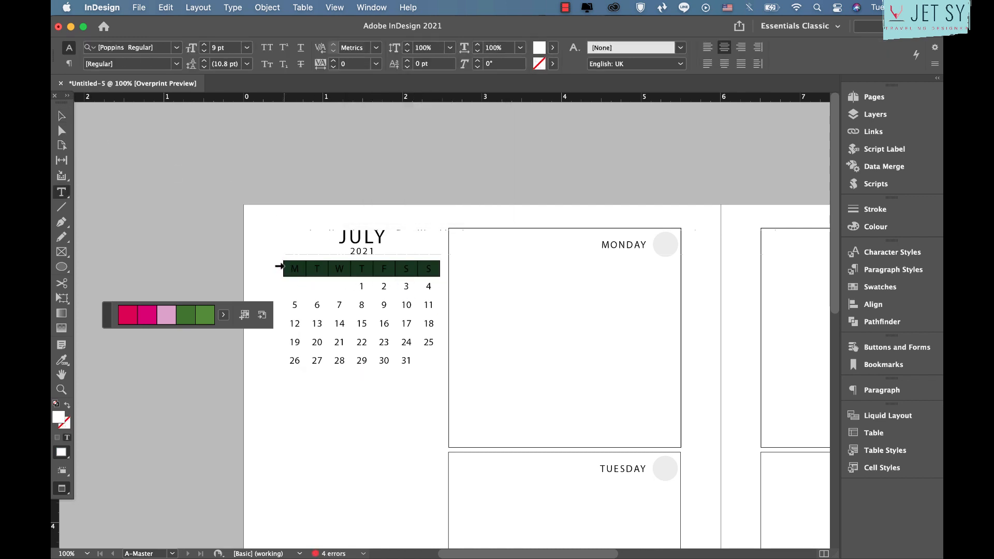
pyautogui.click(68, 438)
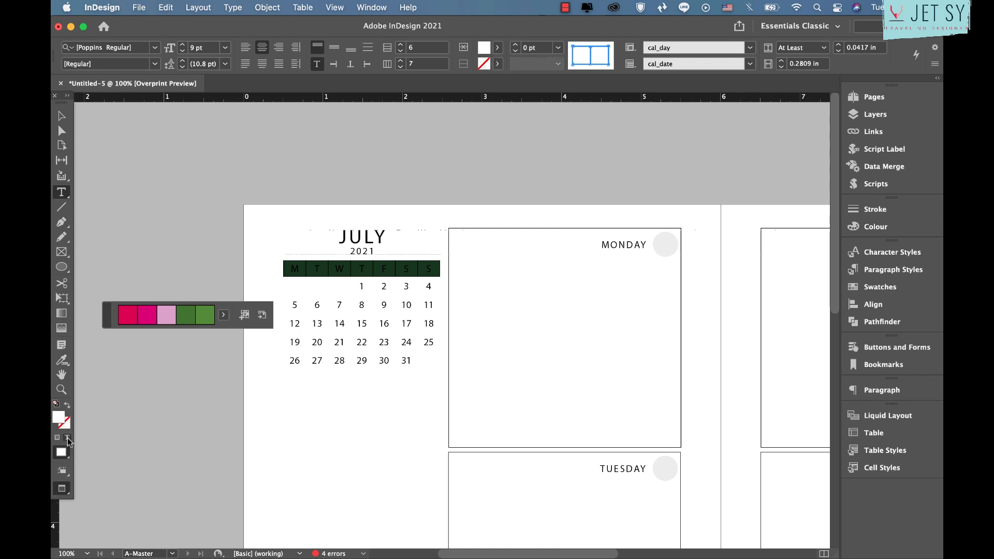
pyautogui.click(497, 48)
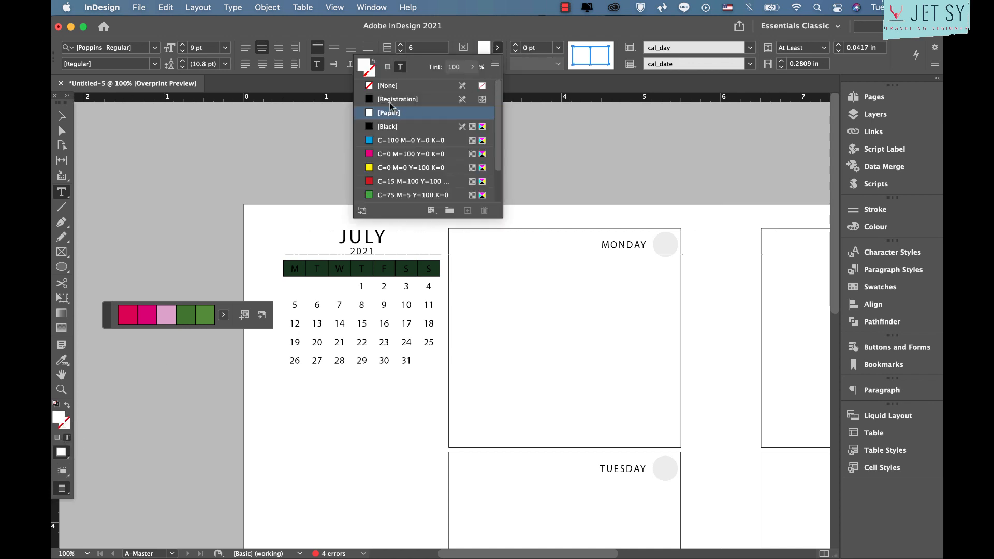
pyautogui.scroll(-5, 393, 127)
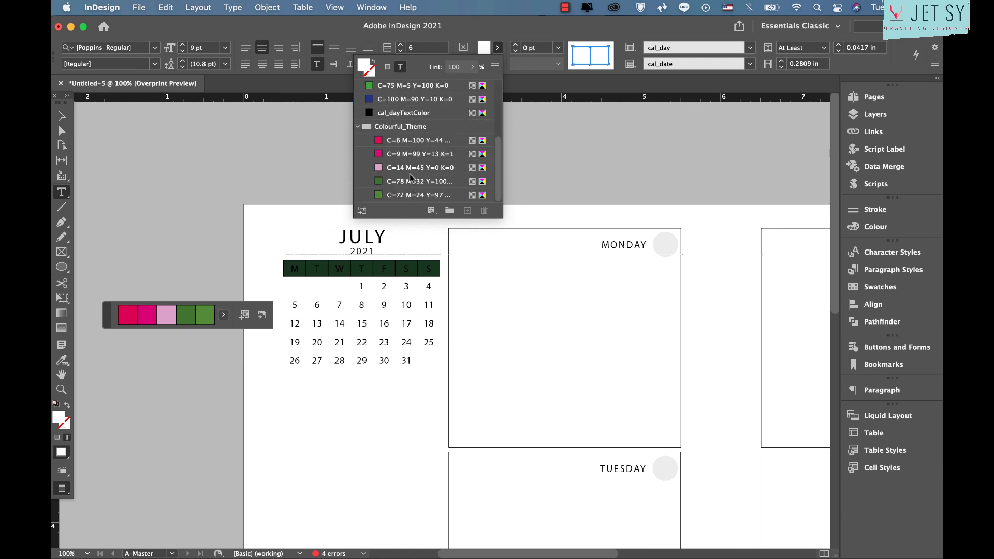
pyautogui.click(411, 172)
pyautogui.press('Escape')
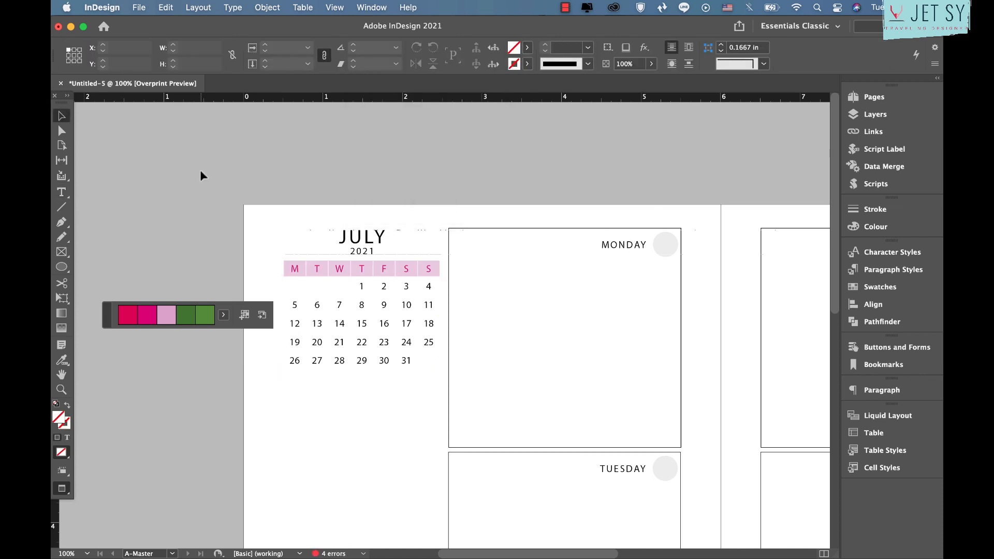
# - Fill the circle beside MONDAY with the light pink C=14 M=45 Y=0 K=0 from the Colourful_Theme swatches
pyautogui.scroll(-5, 200, 170)
pyautogui.hscroll(5, 200, 170)
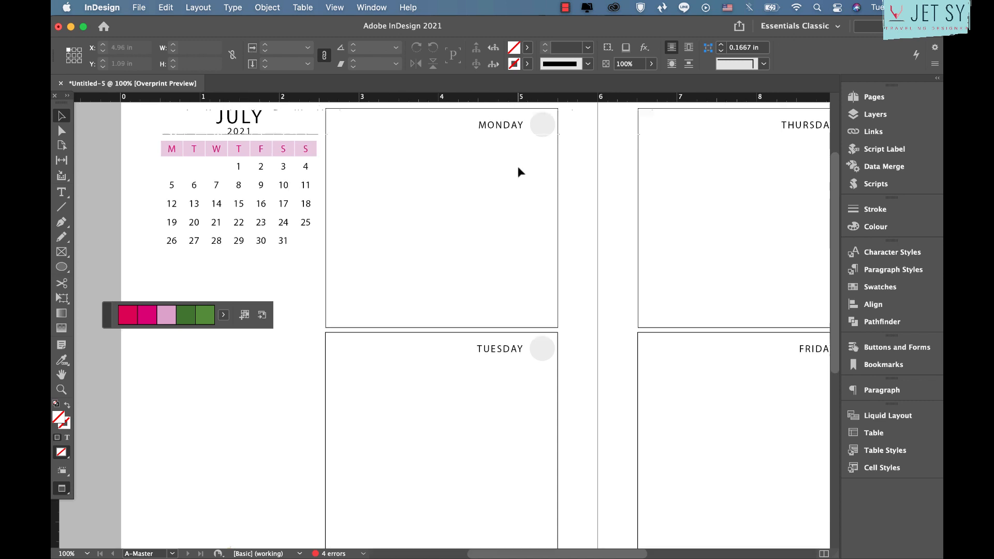
pyautogui.scroll(2, 518, 168)
pyautogui.hscroll(5, 518, 167)
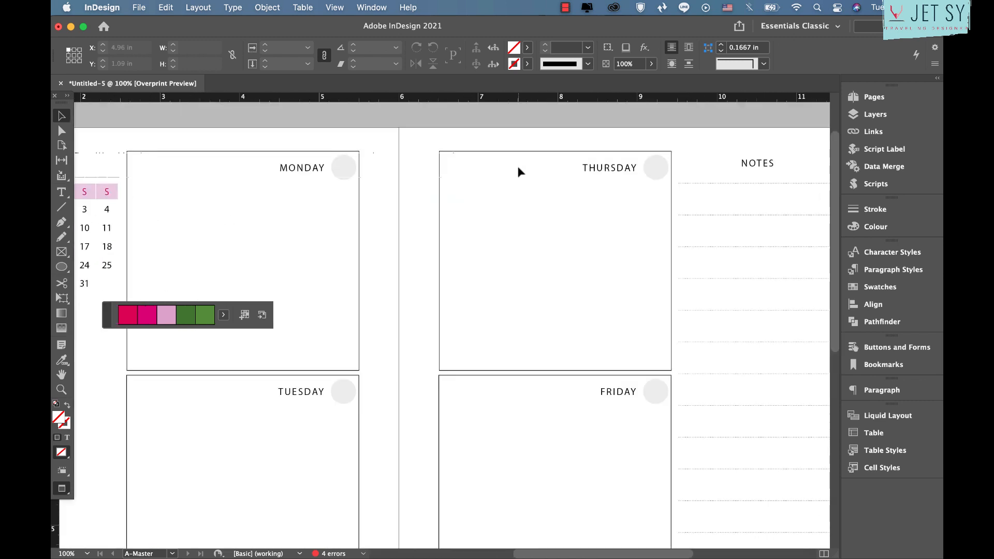
pyautogui.click(354, 170)
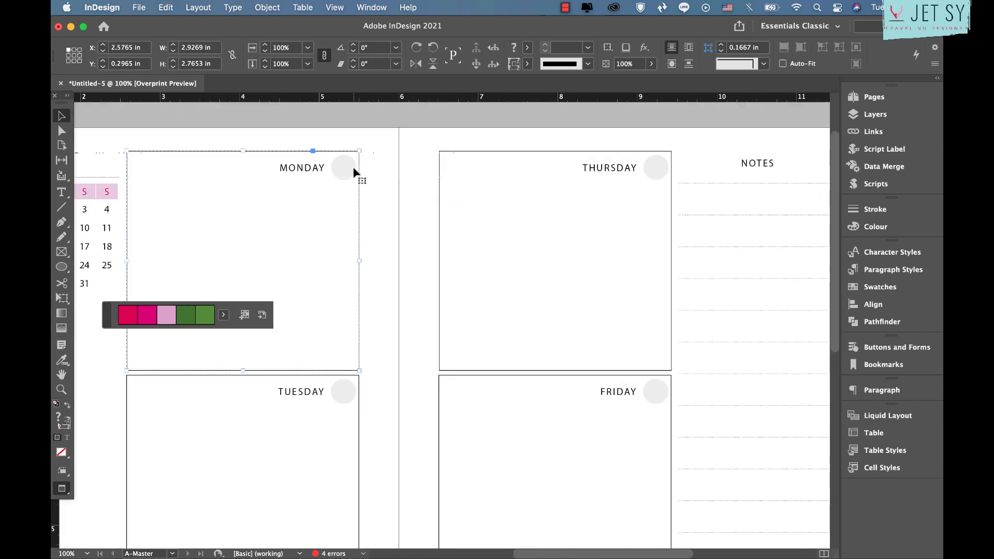
pyautogui.click(343, 167)
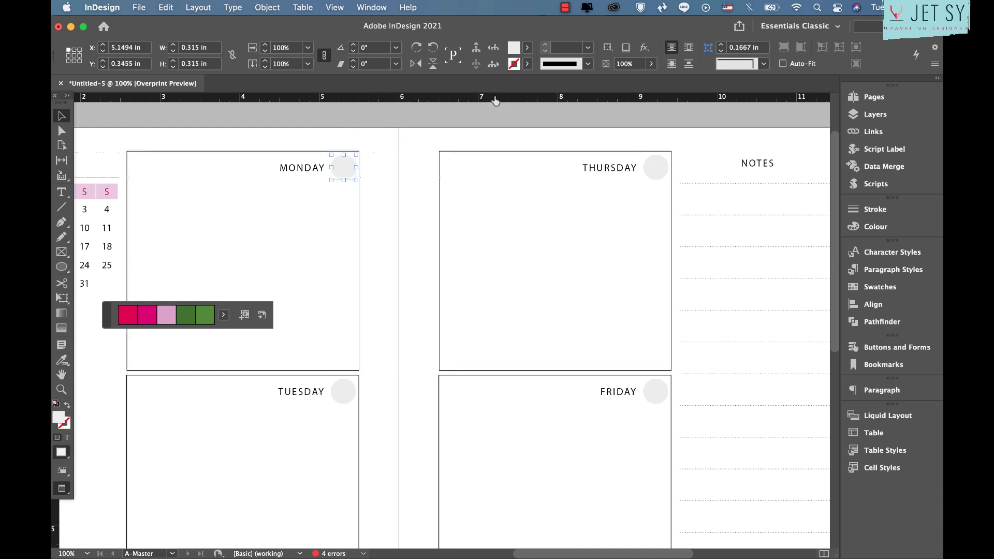
pyautogui.click(340, 395)
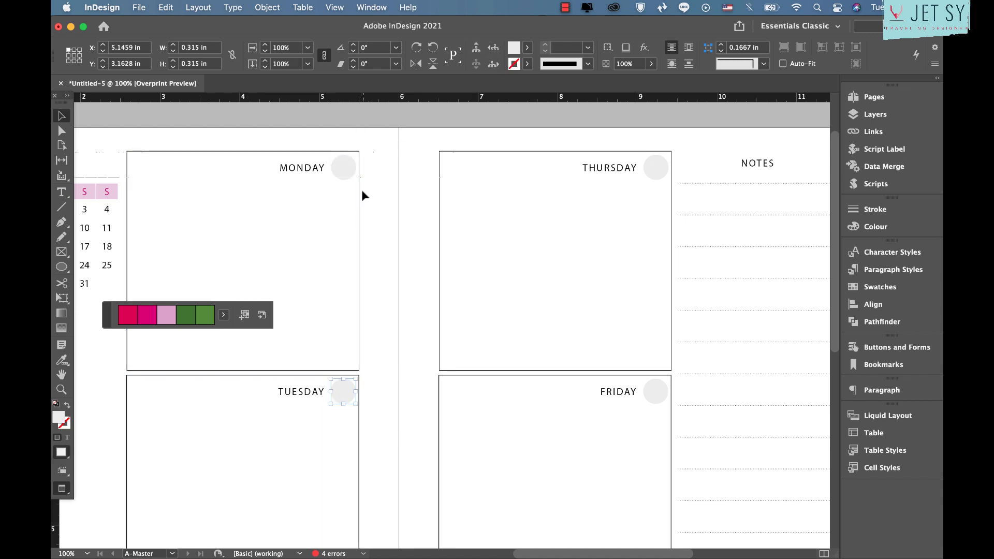
pyautogui.click(342, 166)
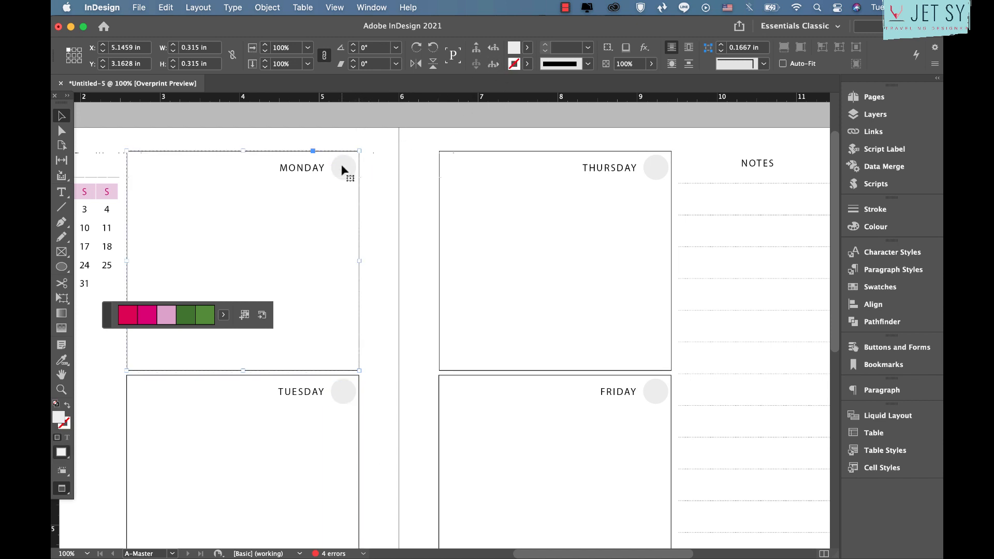
pyautogui.click(527, 47)
pyautogui.click(389, 195)
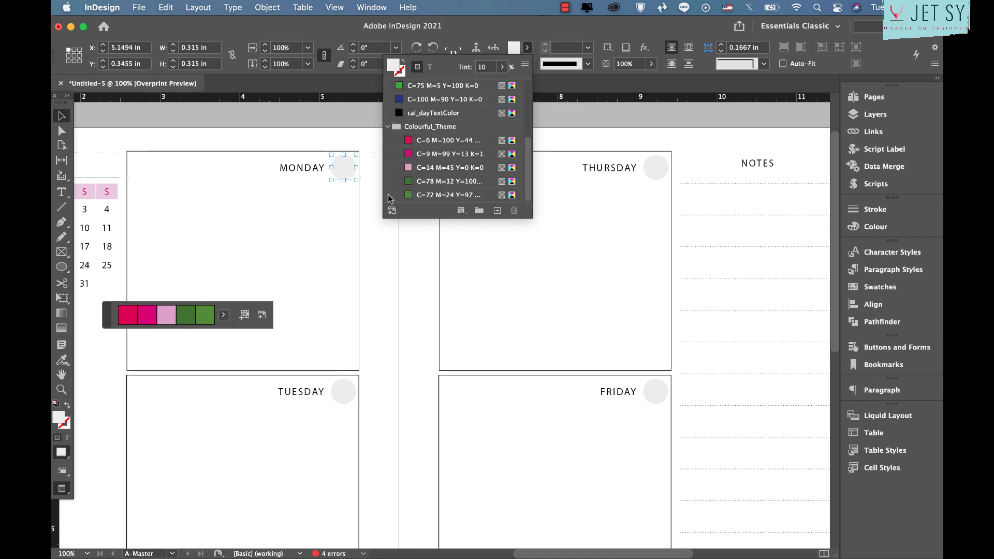
pyautogui.click(421, 169)
pyautogui.click(328, 396)
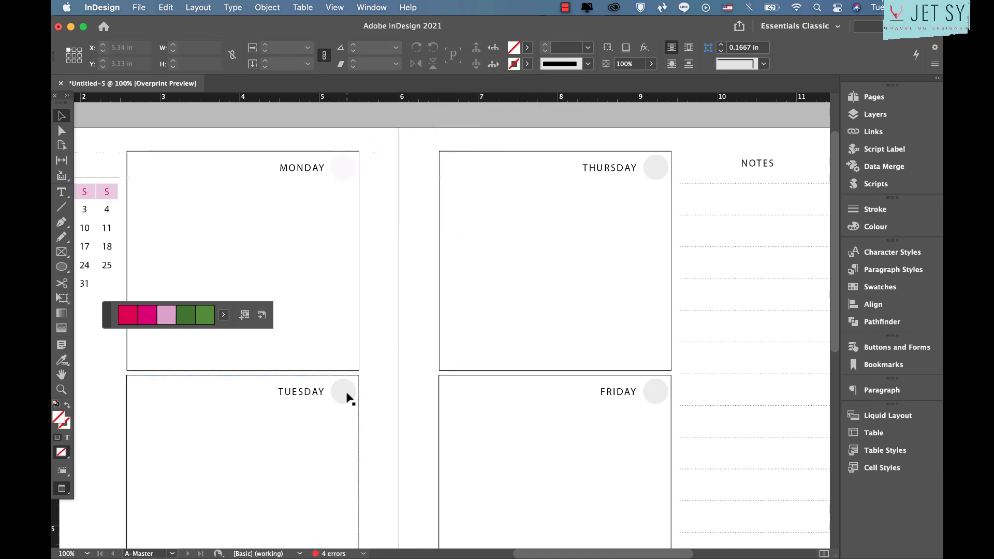
pyautogui.click(346, 168)
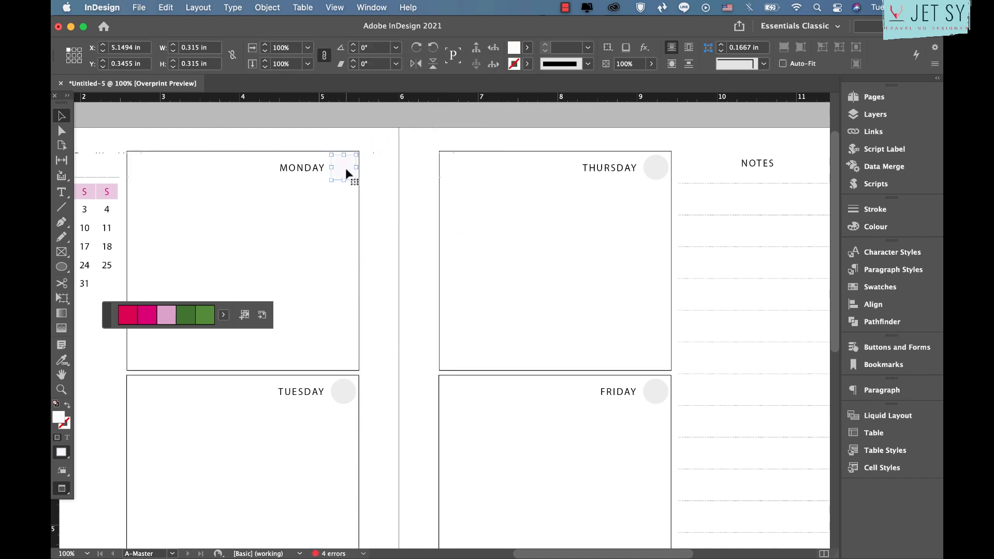
pyautogui.click(528, 48)
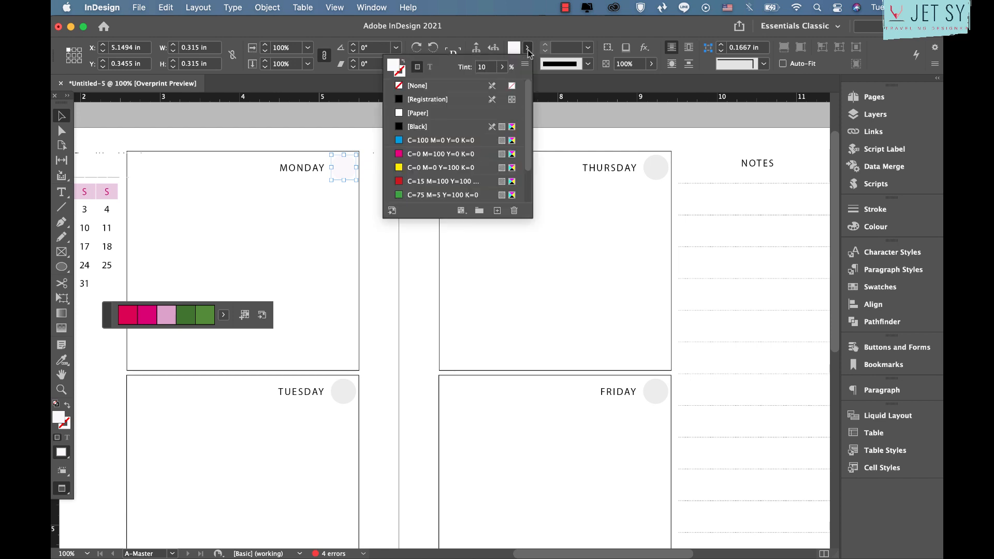
pyautogui.click(366, 228)
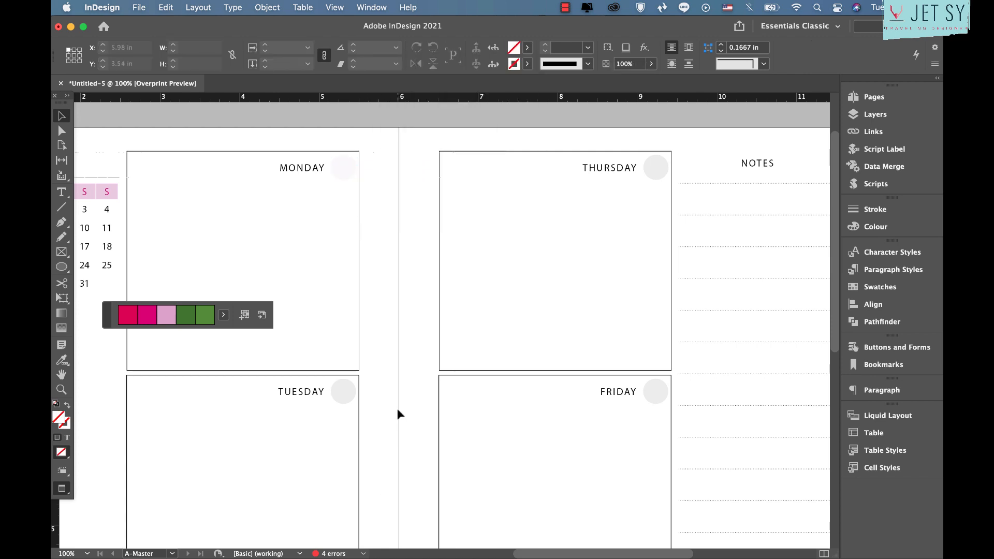
# - Ungroup the Monday–Wednesday column of day boxes and the Thursday–Weekend column on the facing page
pyautogui.press('super+minus')
pyautogui.moveTo(415, 281); pyautogui.dragTo(384, 449)
pyautogui.rightClick(384, 441)
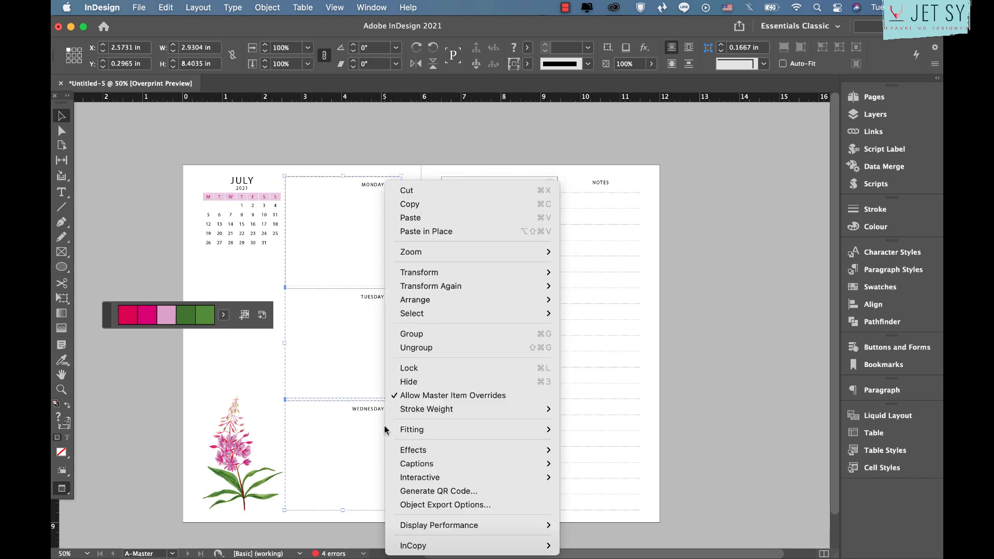
pyautogui.click(444, 350)
pyautogui.click(437, 254)
pyautogui.click(471, 427)
pyautogui.rightClick(471, 427)
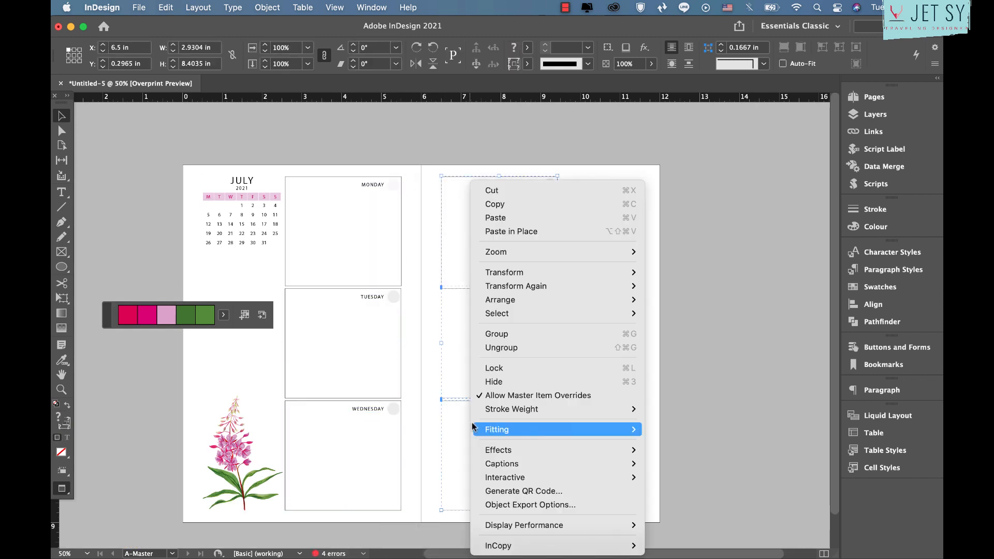
pyautogui.click(521, 345)
# - Fill the circles beside Monday, Tuesday, Wednesday, Thursday and Friday with light pink C=14 M=45 Y=0 K=0 at 10% tint
pyautogui.click(394, 187)
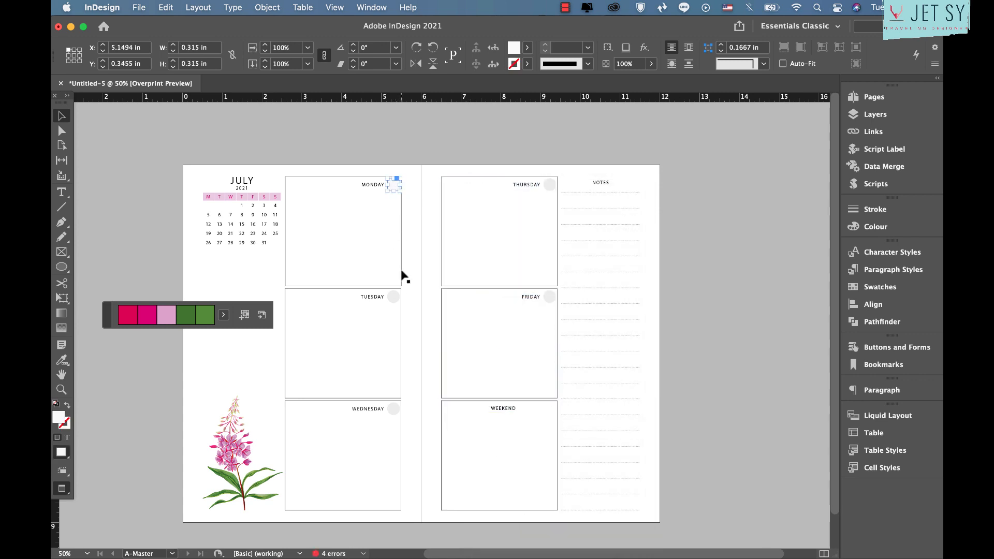
pyautogui.keyDown('shift'); pyautogui.click(396, 300); pyautogui.keyUp('shift')
pyautogui.keyDown('shift'); pyautogui.click(396, 410); pyautogui.keyUp('shift')
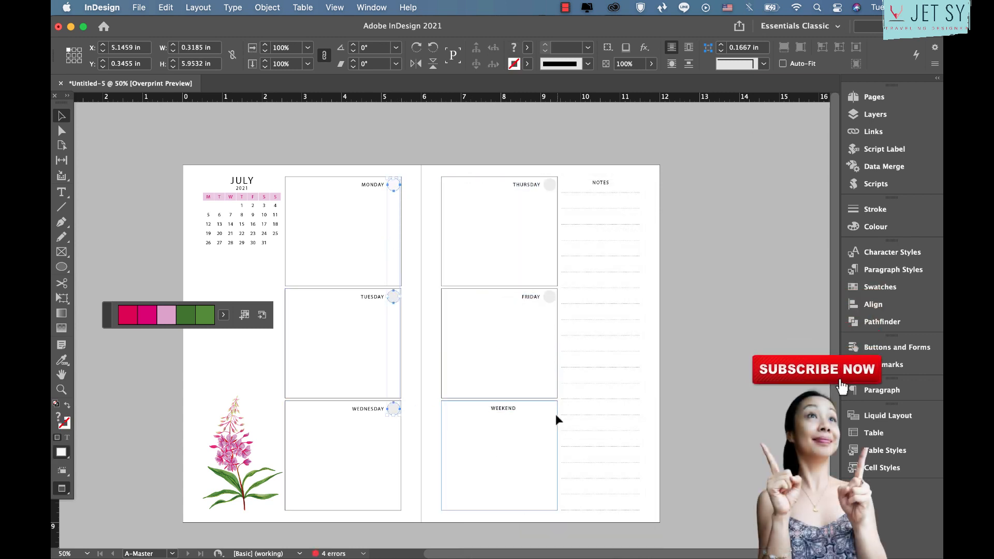
pyautogui.keyDown('shift'); pyautogui.click(549, 298); pyautogui.keyUp('shift')
pyautogui.keyDown('shift'); pyautogui.click(550, 186); pyautogui.keyUp('shift')
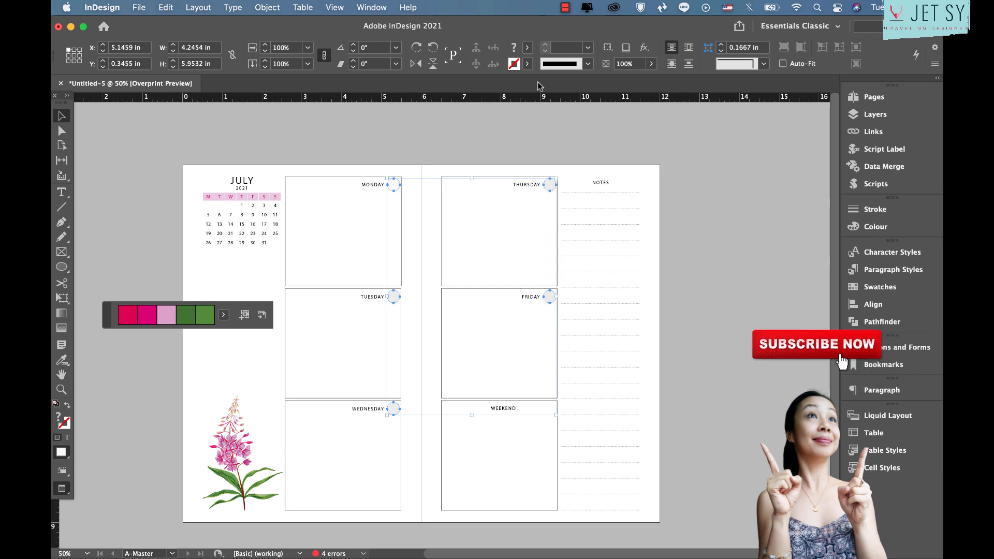
pyautogui.click(528, 63)
pyautogui.scroll(-5, 422, 143)
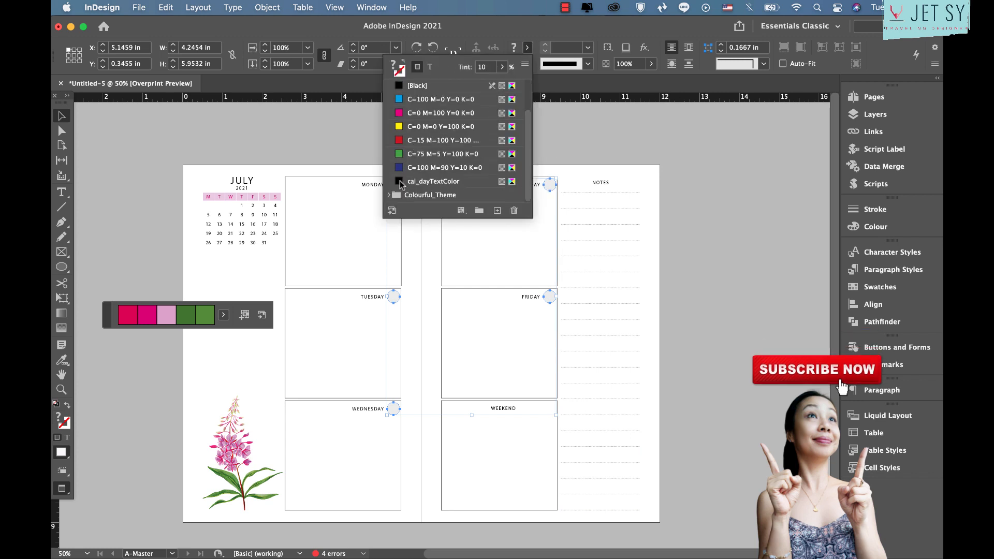
pyautogui.click(437, 168)
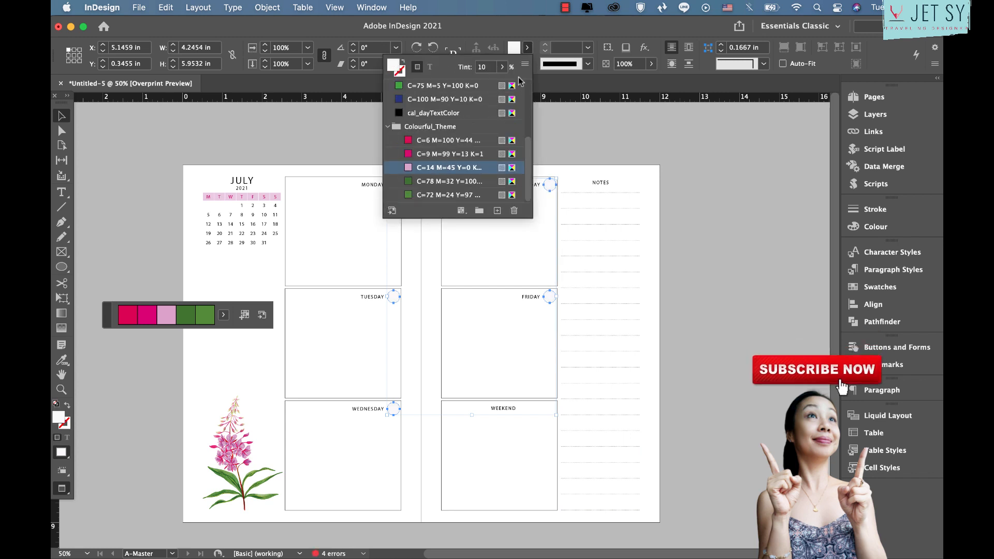
# - Give the five day circles a 0.5 pt magenta stroke from the Colourful_Theme swatches with a broken-line stroke style
pyautogui.click(527, 63)
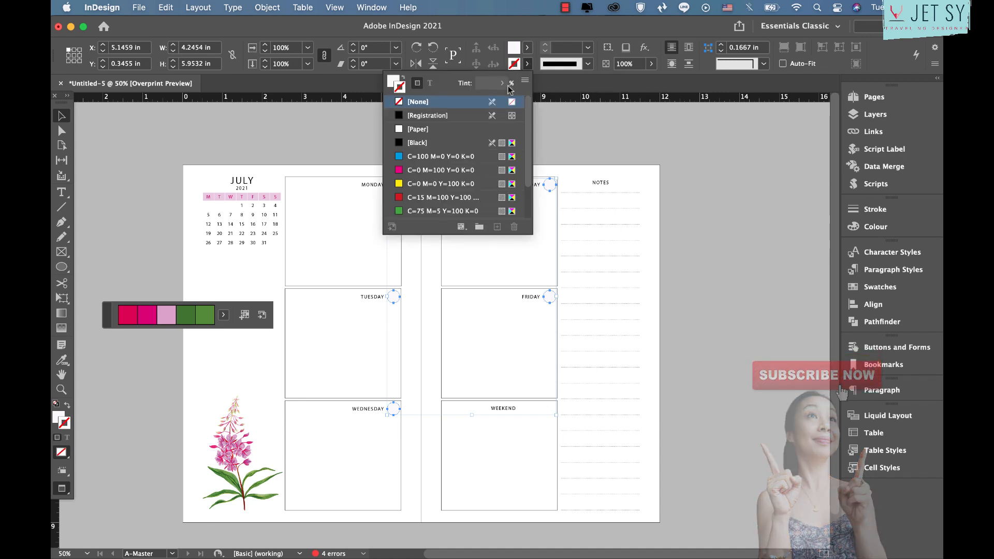
pyautogui.click(389, 212)
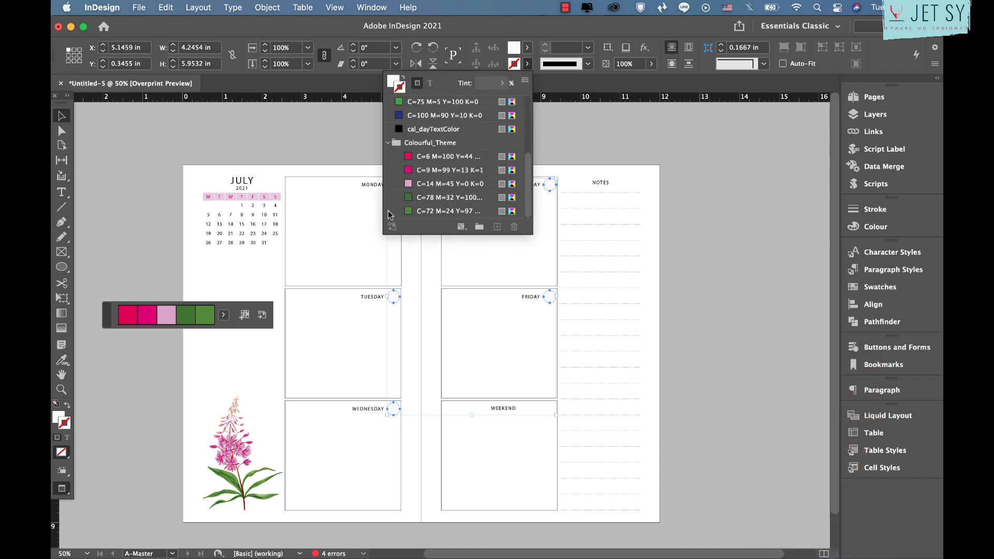
pyautogui.click(428, 171)
pyautogui.click(588, 49)
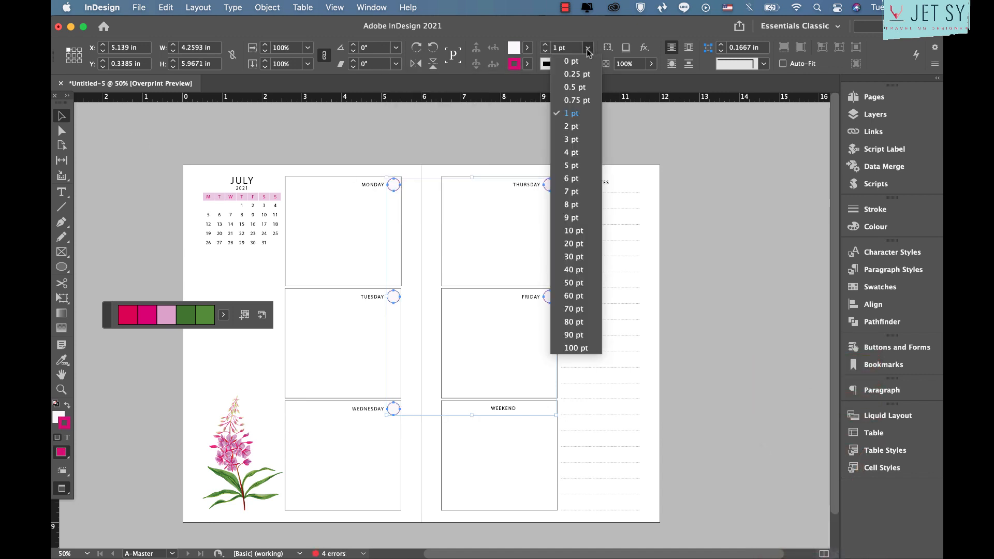
pyautogui.click(574, 87)
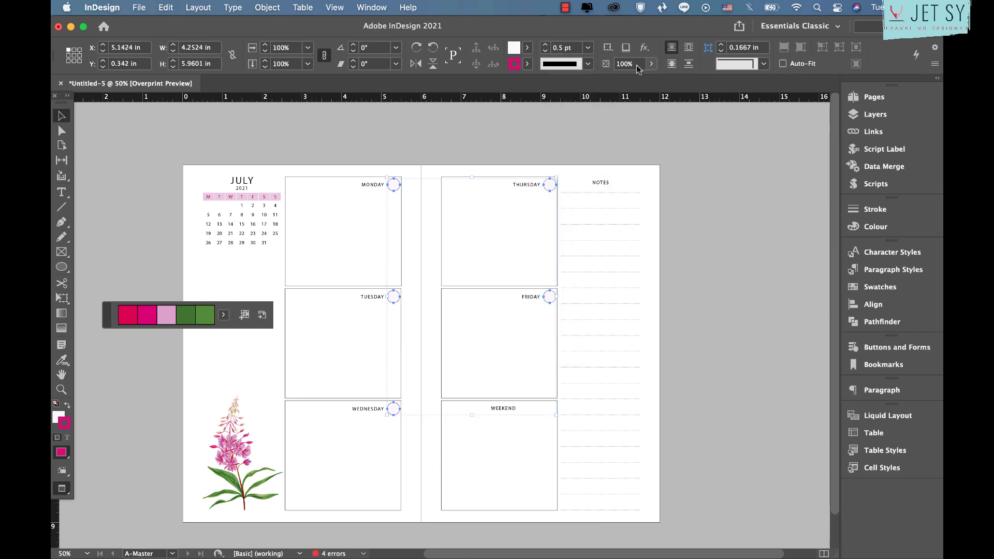
pyautogui.click(589, 64)
pyautogui.click(595, 196)
pyautogui.click(397, 141)
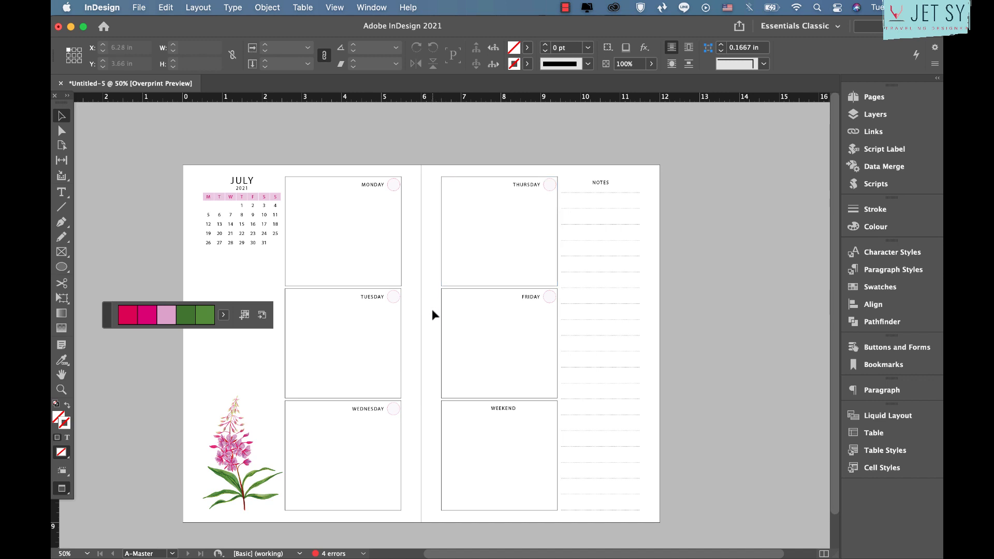
# - Examine the restyled Monday and Tuesday circles up close, including their fill and outline
pyautogui.press('super+equal')
pyautogui.press('super+equal')
pyautogui.press('super+equal')
pyautogui.press('super+equal')
pyautogui.hscroll(-3, 432, 315)
pyautogui.scroll(1, 433, 315)
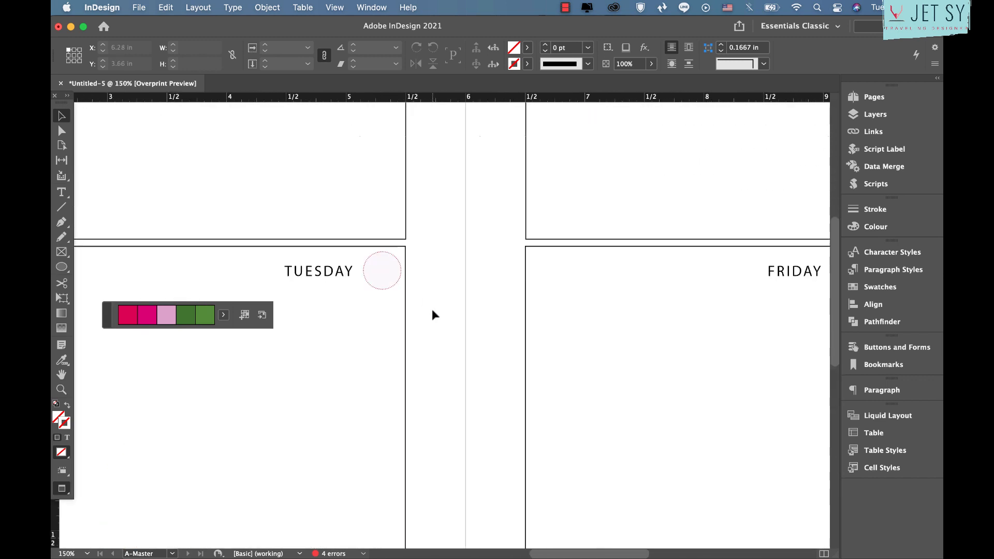
pyautogui.scroll(10, 432, 315)
pyautogui.hscroll(-2, 433, 315)
pyautogui.scroll(-6, 432, 315)
pyautogui.press('super+minus')
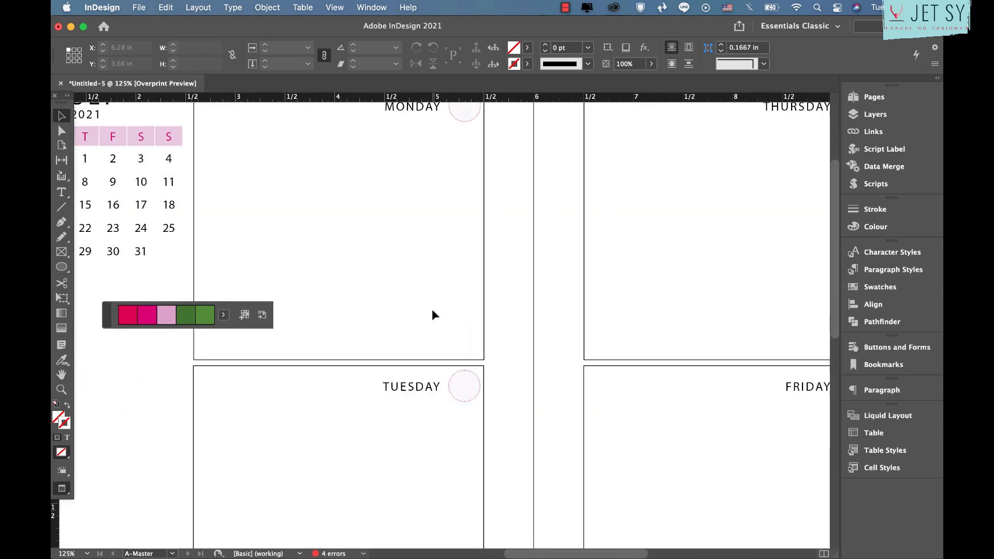
pyautogui.press('super+minus')
pyautogui.press('super+minus')
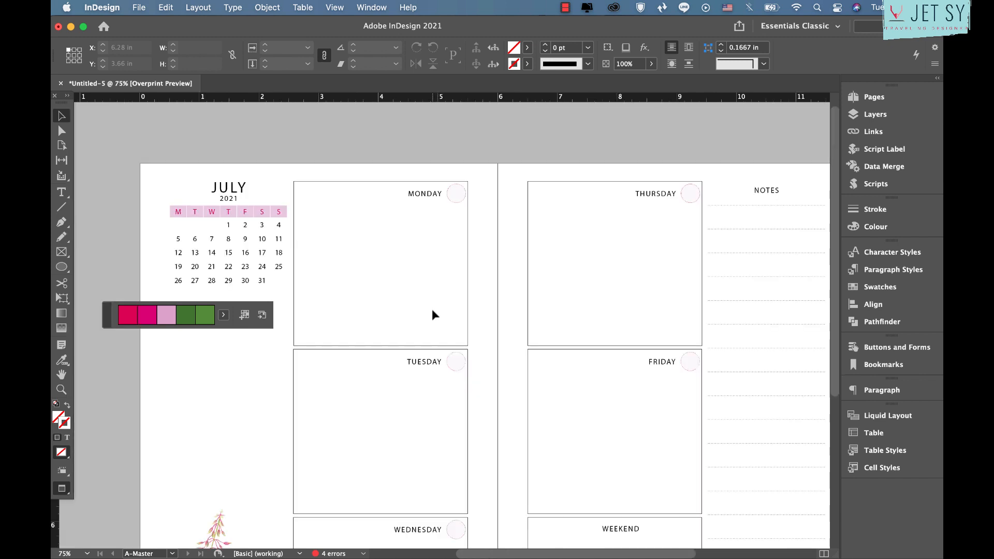
# - Move the floating colour theme palette clear of the planner spread
pyautogui.moveTo(113, 318); pyautogui.dragTo(882, 556)
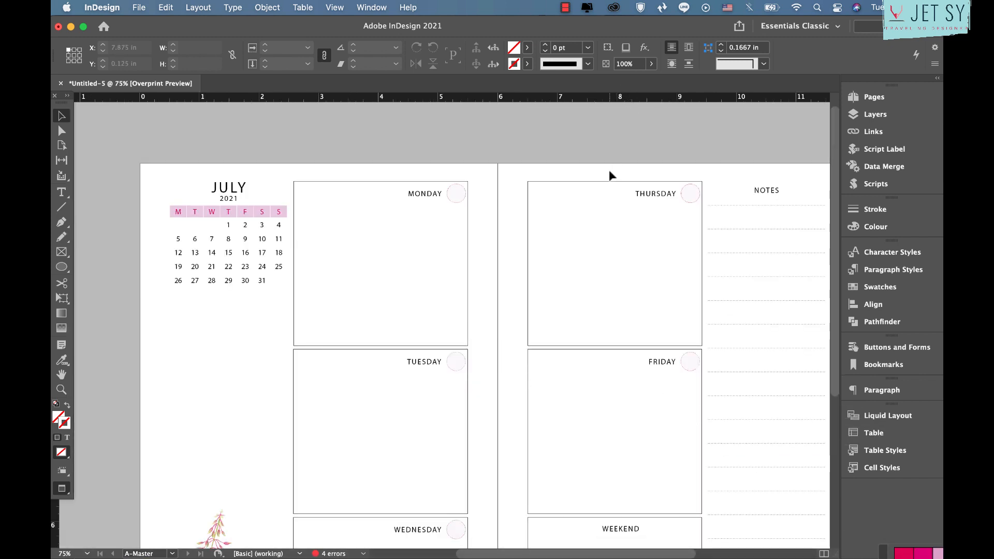
pyautogui.press('super+minus')
pyautogui.hscroll(4, 216, 228)
pyautogui.scroll(-2, 216, 228)
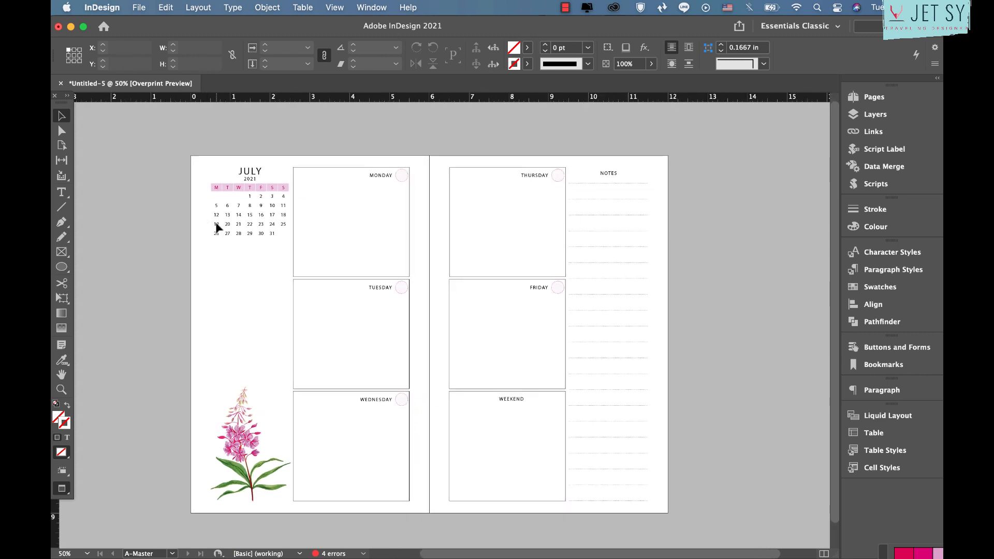
pyautogui.hscroll(-2, 218, 228)
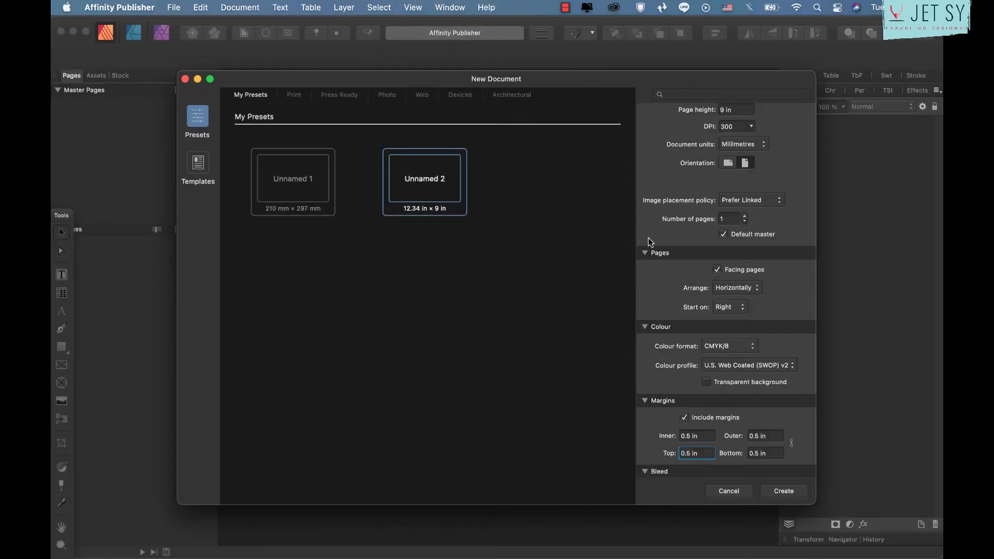
# - In Affinity Publisher, create a 6 × 9 in facing-pages document with 2 pages, CMYK/8 colour, 0.5 in margins and 0.125 in bleed
pyautogui.scroll(3, 651, 217)
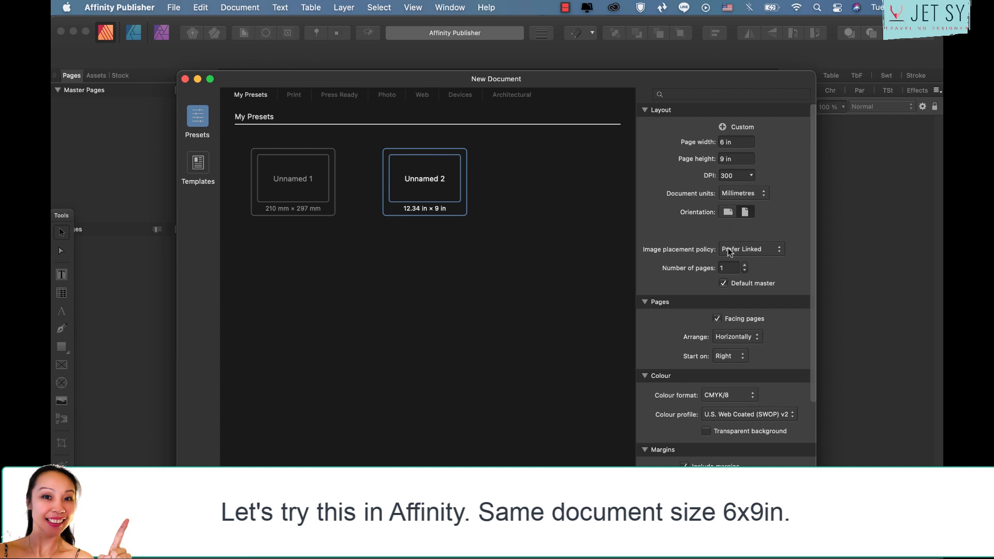
pyautogui.scroll(-1, 765, 279)
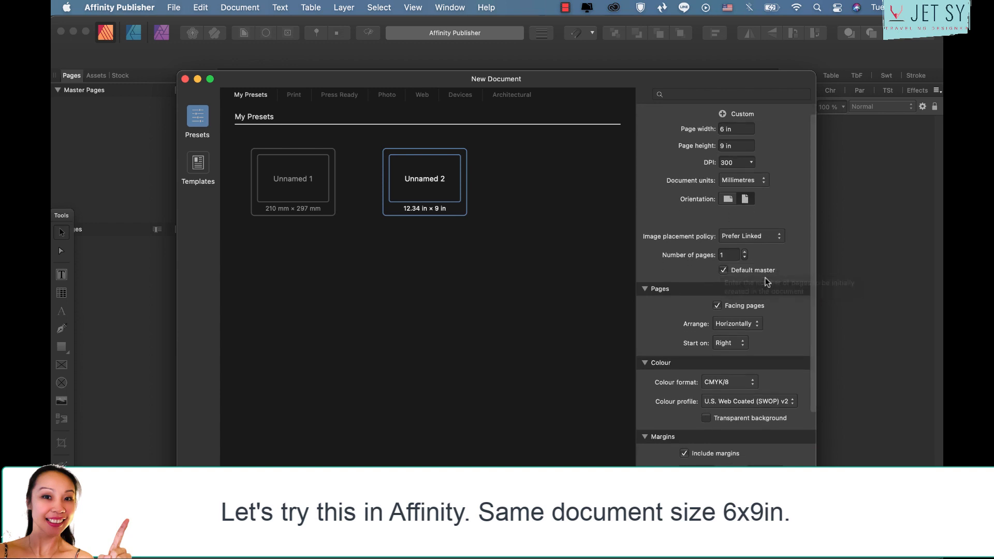
pyautogui.scroll(-2, 767, 266)
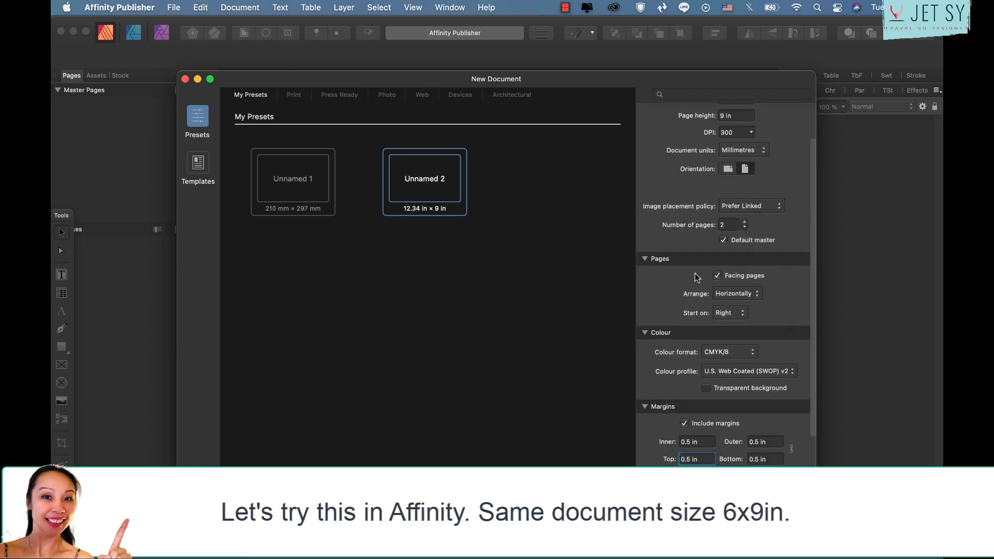
pyautogui.scroll(-3, 768, 377)
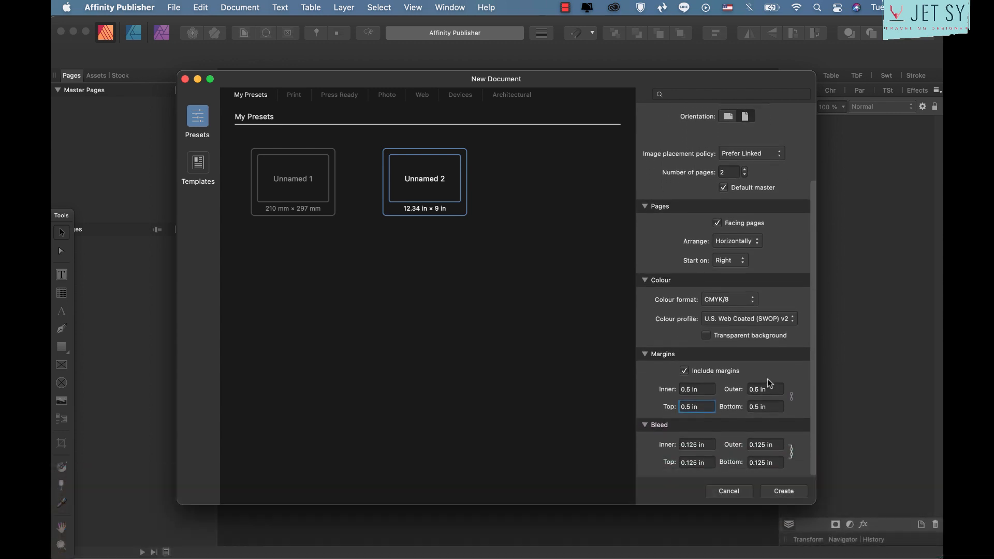
pyautogui.click(785, 491)
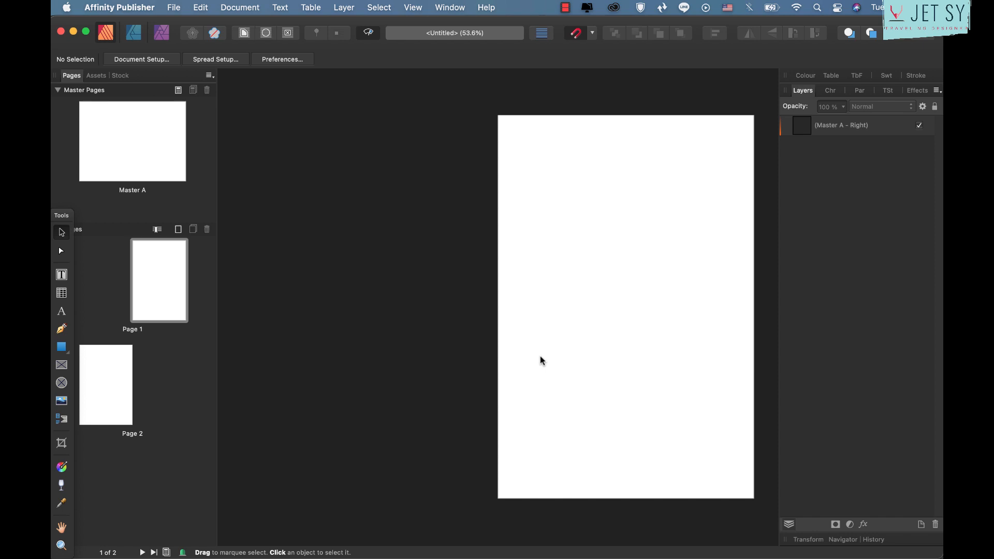
# - Add a third page to the document and open the spread of pages 2 and 3
pyautogui.click(119, 391)
pyautogui.click(178, 230)
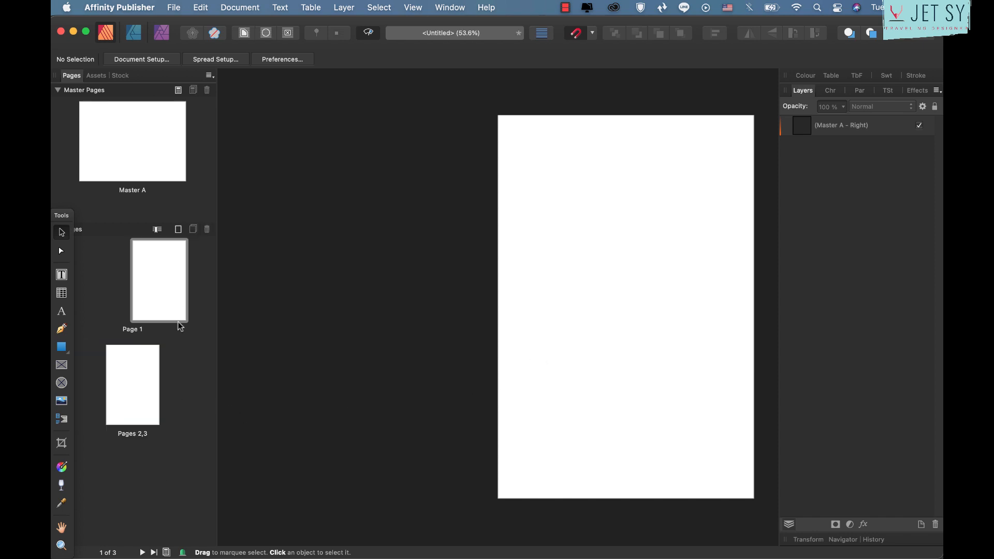
pyautogui.doubleClick(122, 398)
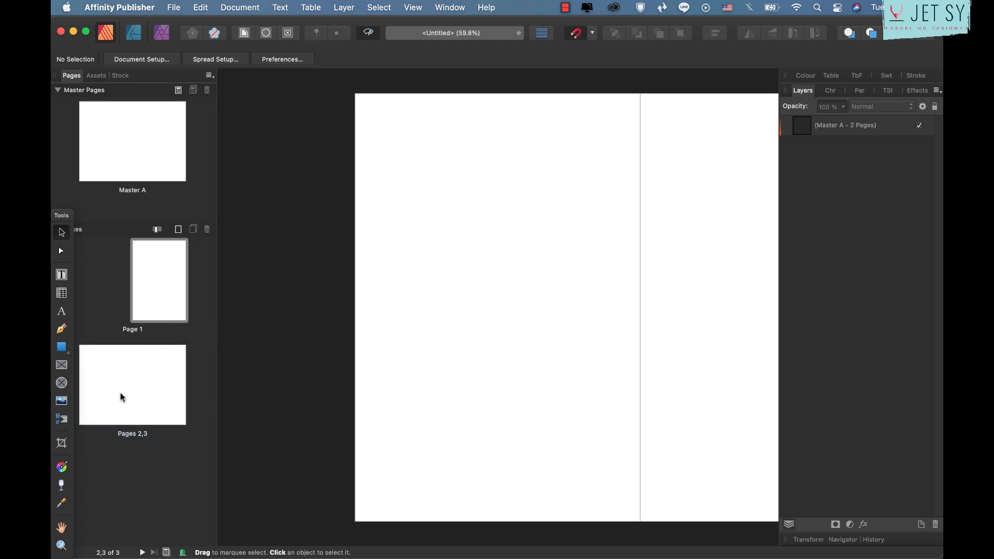
pyautogui.hscroll(3, 553, 324)
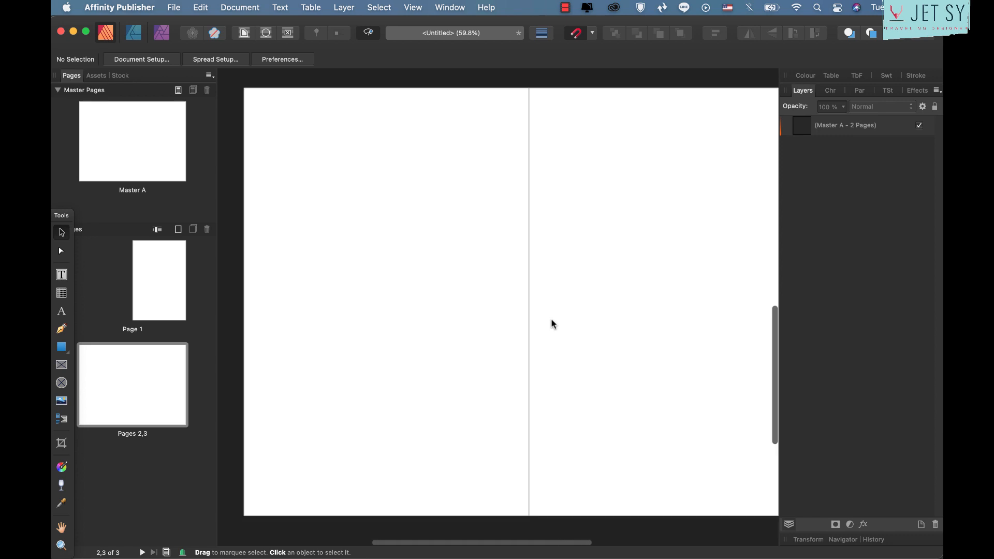
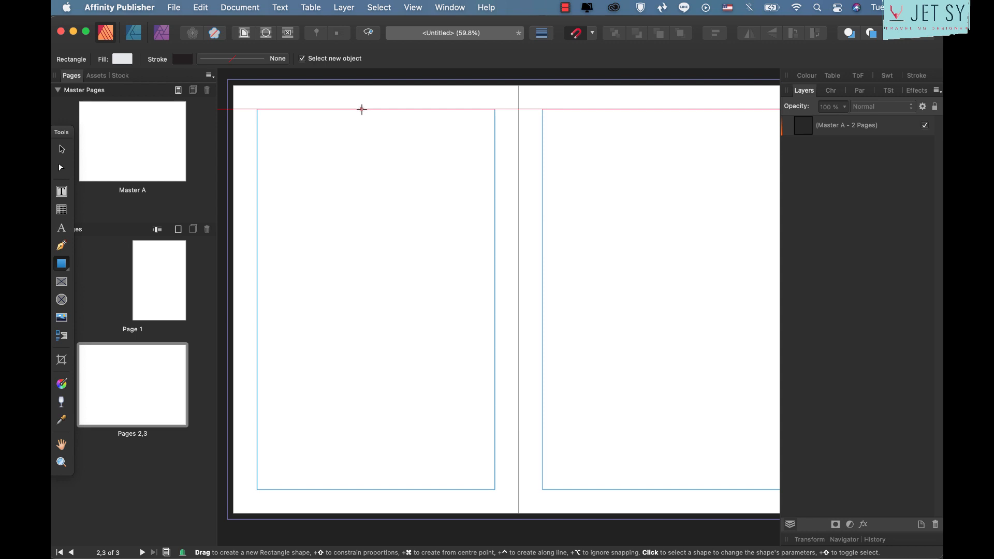
# - Draw a day box about 2.8 × 2.57 in against page 2's inner margin and stack two copies below it to the bottom margin
pyautogui.moveTo(362, 109); pyautogui.dragTo(495, 248)
pyautogui.click(61, 149)
pyautogui.moveTo(455, 178); pyautogui.dragTo(456, 440)
pyautogui.keyDown('shift'); pyautogui.click(469, 263); pyautogui.keyUp('shift')
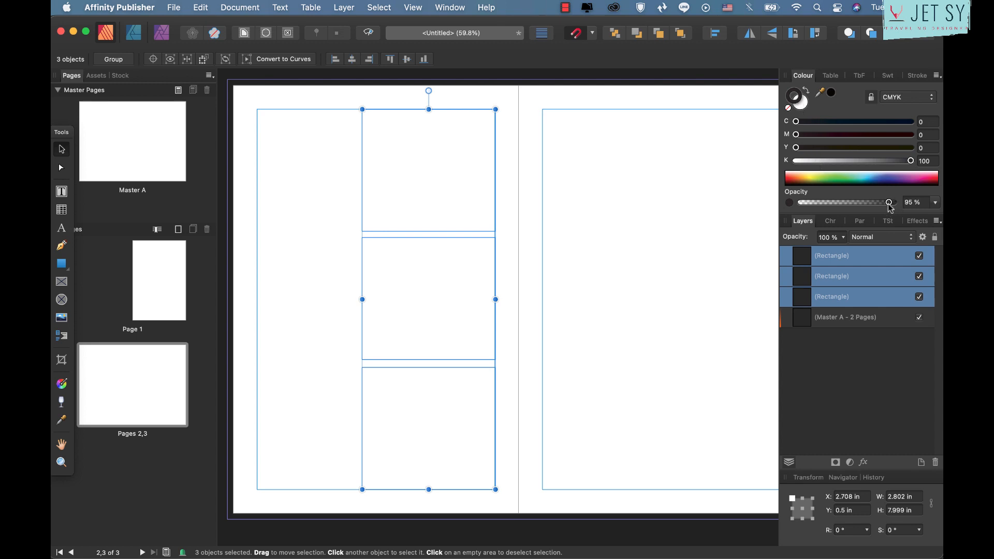
# - Set the three day boxes' outline to black (C 0, M 0, Y 0, K 100) at 100% opacity
pyautogui.moveTo(890, 206); pyautogui.dragTo(915, 202)
pyautogui.moveTo(796, 148); pyautogui.dragTo(943, 139)
pyautogui.moveTo(874, 146); pyautogui.dragTo(786, 148)
pyautogui.click(587, 206)
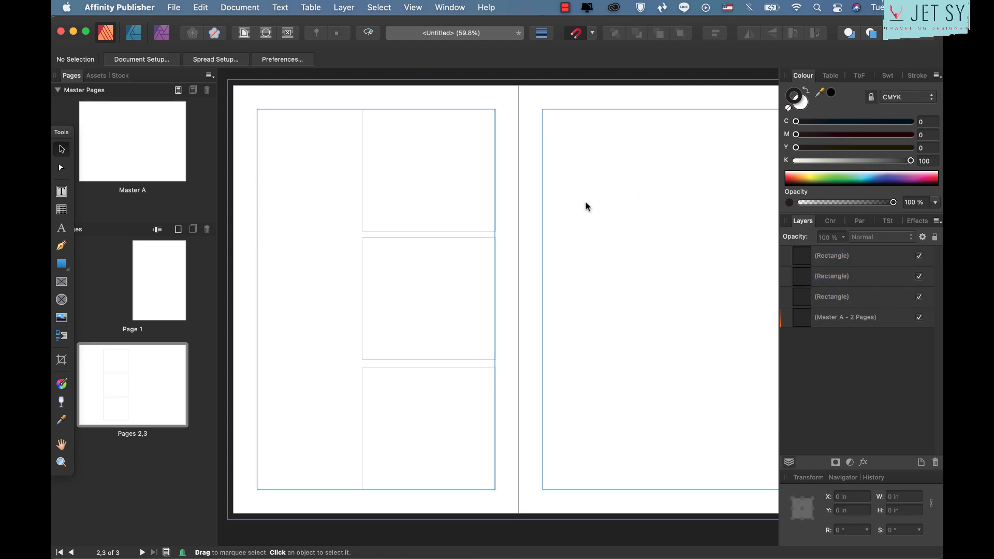
# - Draw a picture frame from page 2's outer margin to the day boxes, covering the lower half, and place the pink flower image in it
pyautogui.click(487, 229)
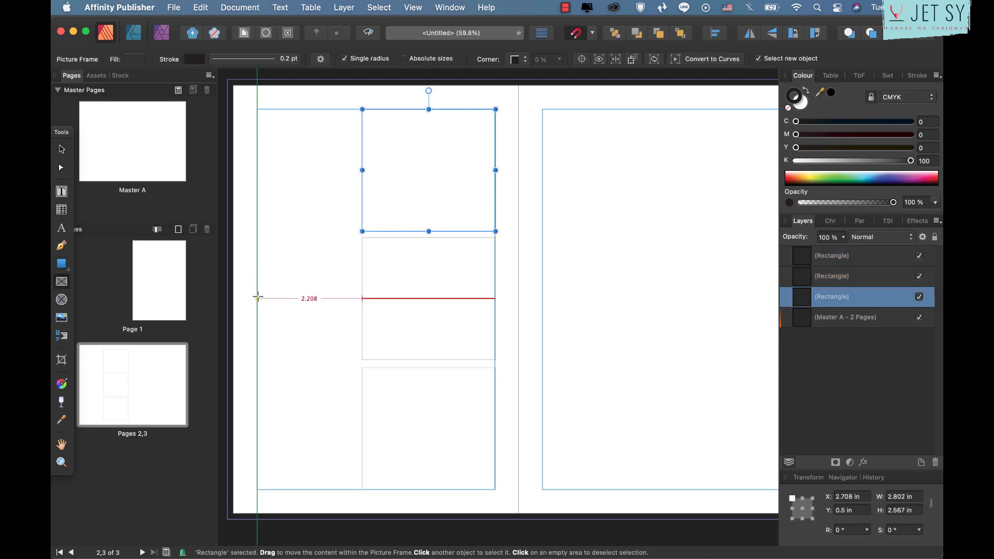
pyautogui.moveTo(257, 299); pyautogui.dragTo(357, 489)
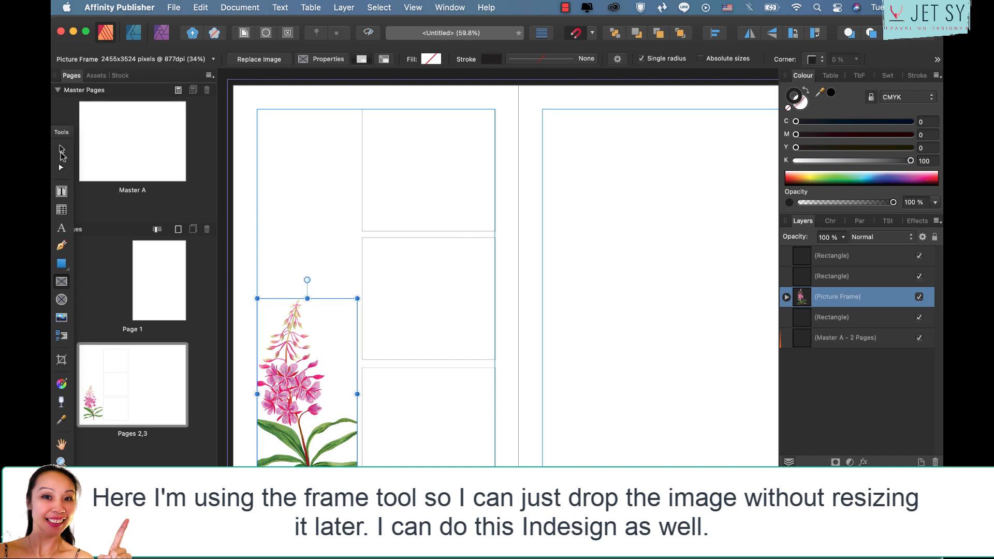
pyautogui.click(61, 151)
pyautogui.click(342, 198)
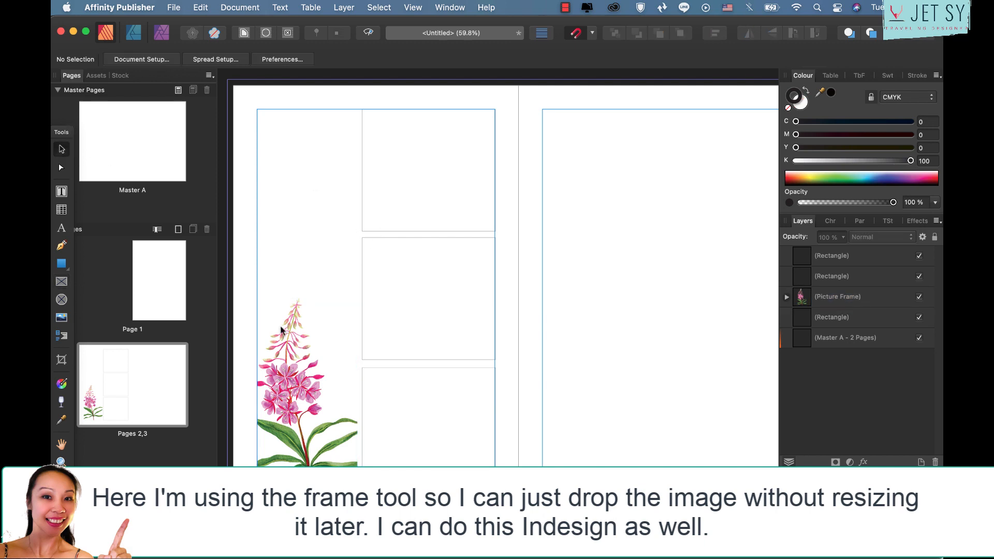
# - Add a text frame about 1.23 × 0.3 in at the top of the first day box and enter MONDAY
pyautogui.press('t')
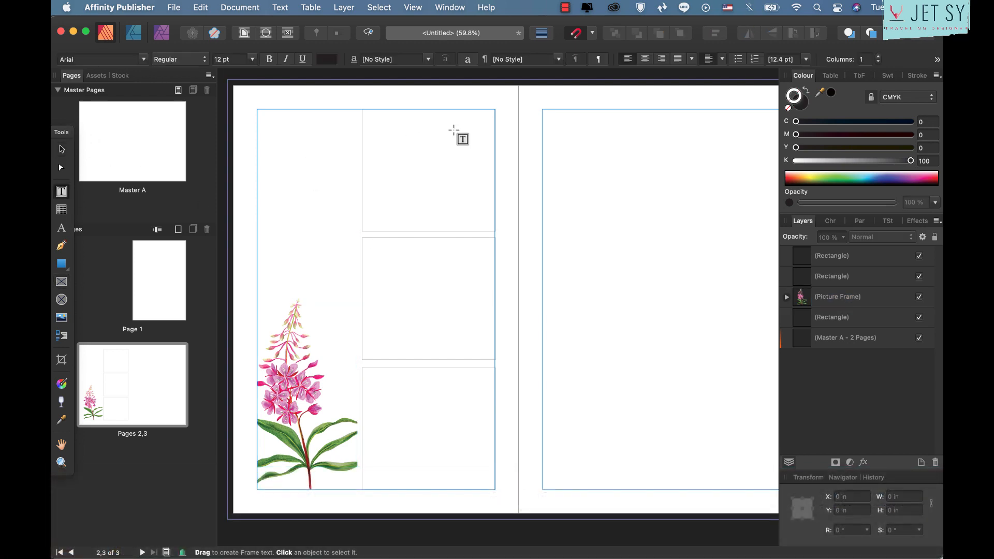
pyautogui.moveTo(412, 109); pyautogui.dragTo(470, 124)
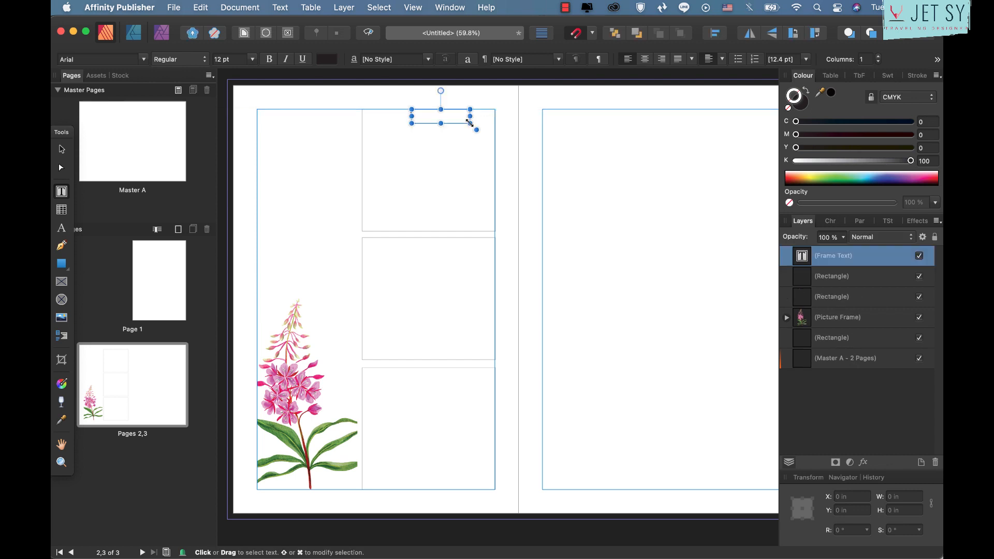
pyautogui.click(432, 116)
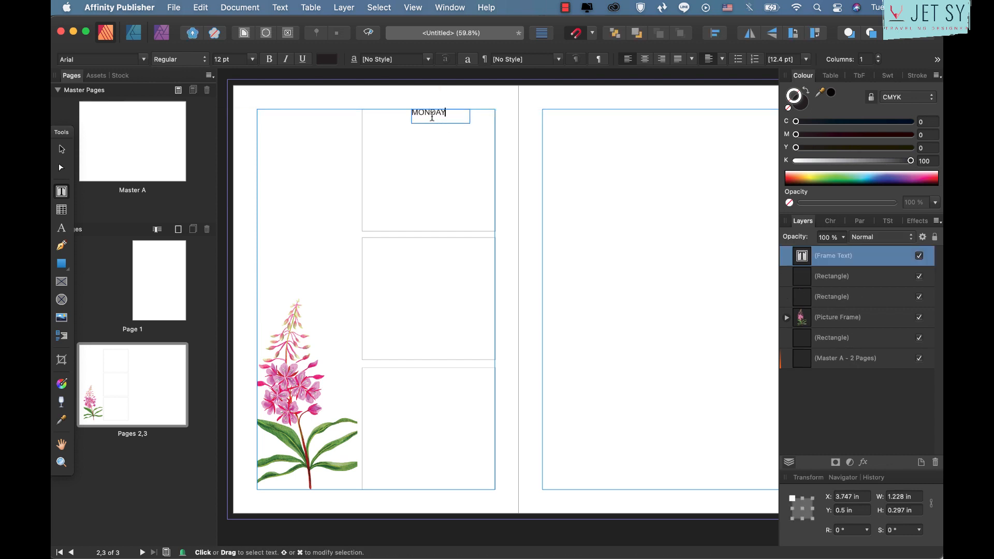
# - Set the MONDAY label to 10 pt and place a circle about 0.22 in wide beside it at the first day box's inner corner
pyautogui.press('super+a')
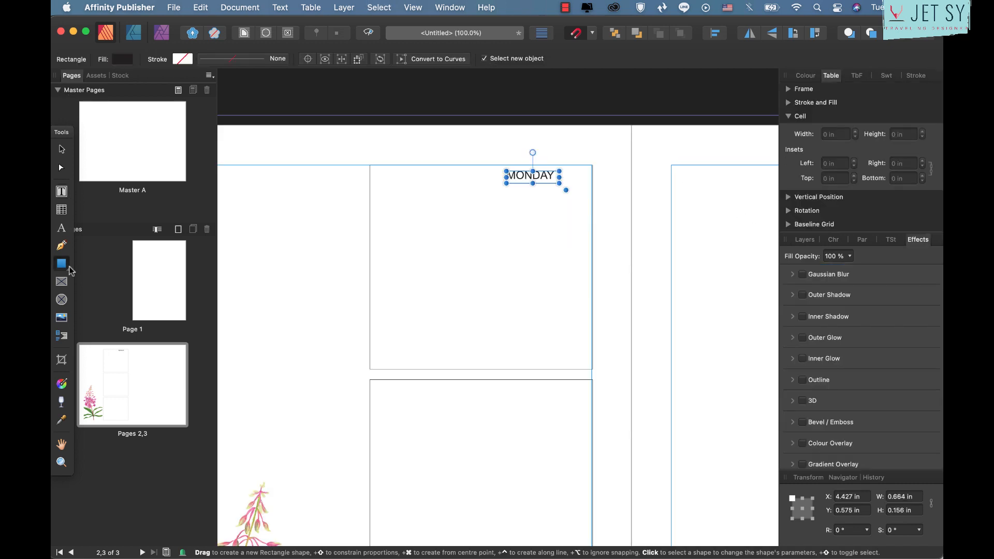
pyautogui.click(69, 274)
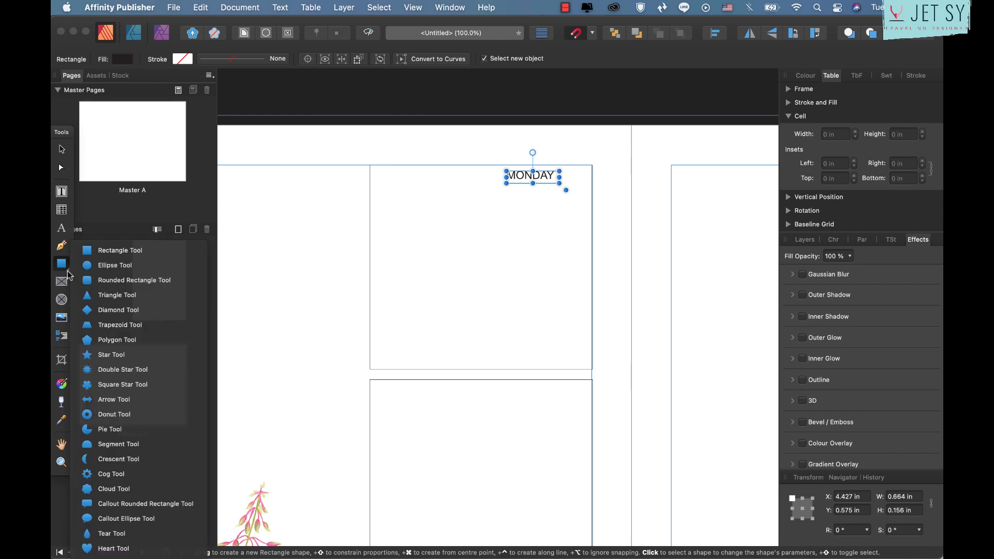
pyautogui.click(105, 266)
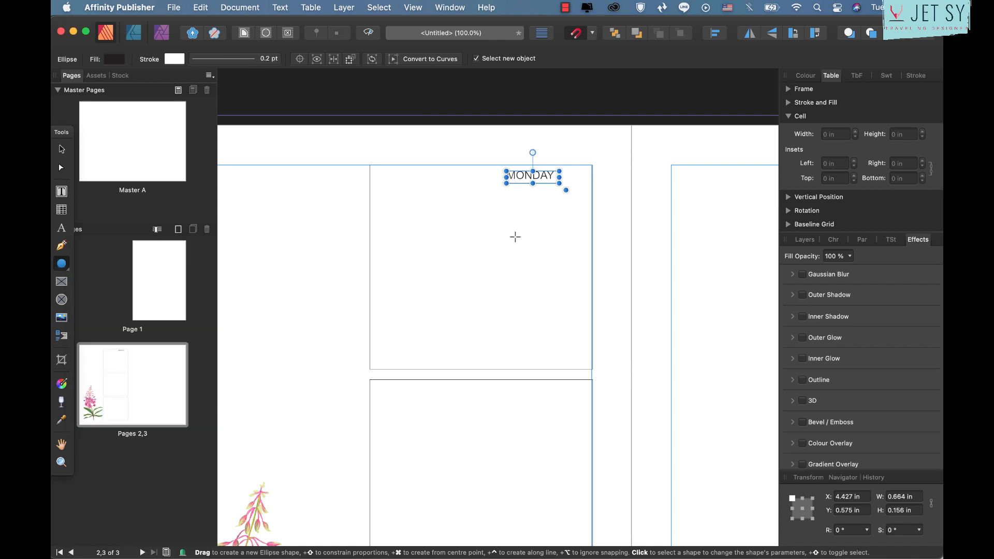
pyautogui.moveTo(515, 238); pyautogui.dragTo(533, 256)
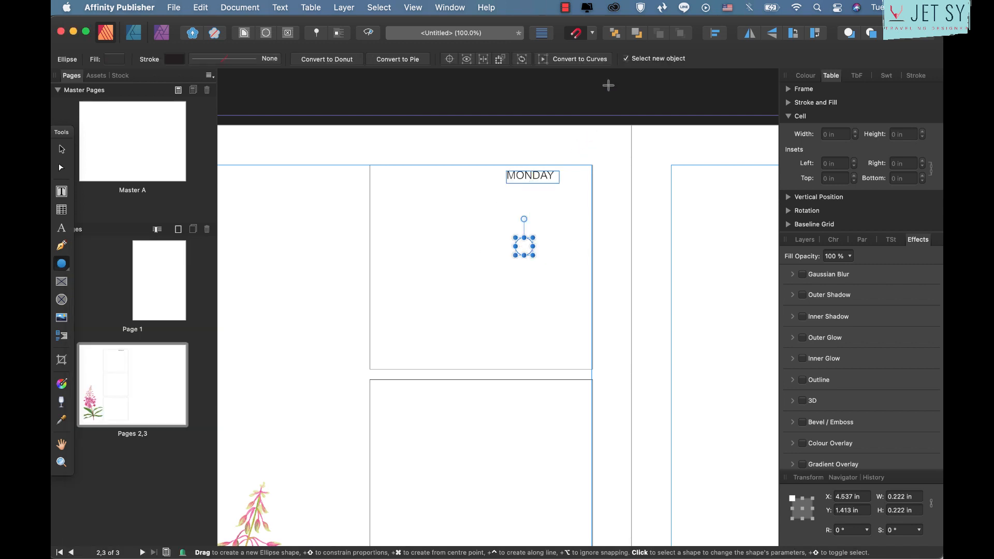
pyautogui.click(62, 150)
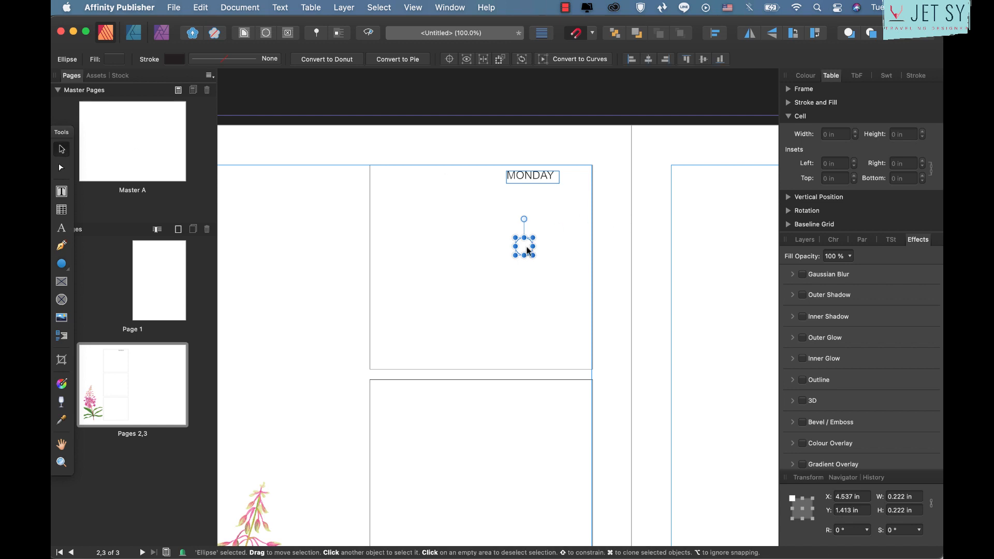
pyautogui.moveTo(527, 246); pyautogui.dragTo(583, 183)
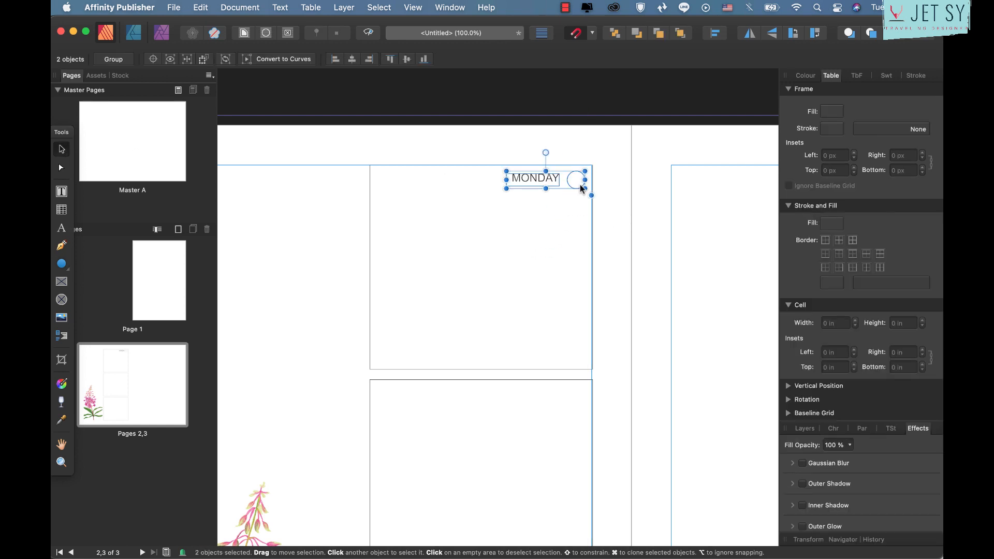
# - Copy the MONDAY label and its circle into the second day box and change the copied text to TUESDAY
pyautogui.moveTo(583, 189); pyautogui.dragTo(583, 406)
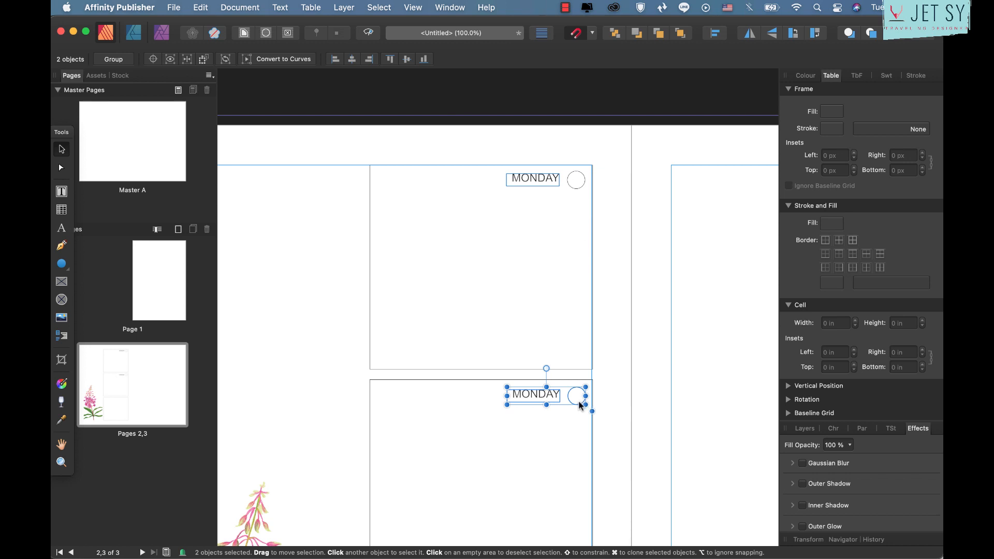
pyautogui.click(532, 397)
pyautogui.doubleClick(531, 397)
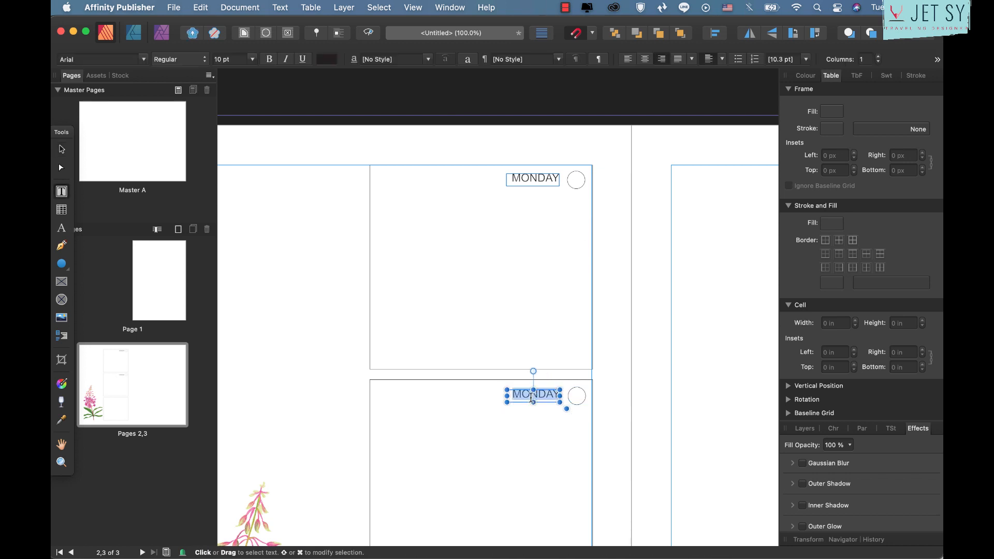
pyautogui.write('TU')
pyautogui.press('Escape')
pyautogui.scroll(-3, 532, 402)
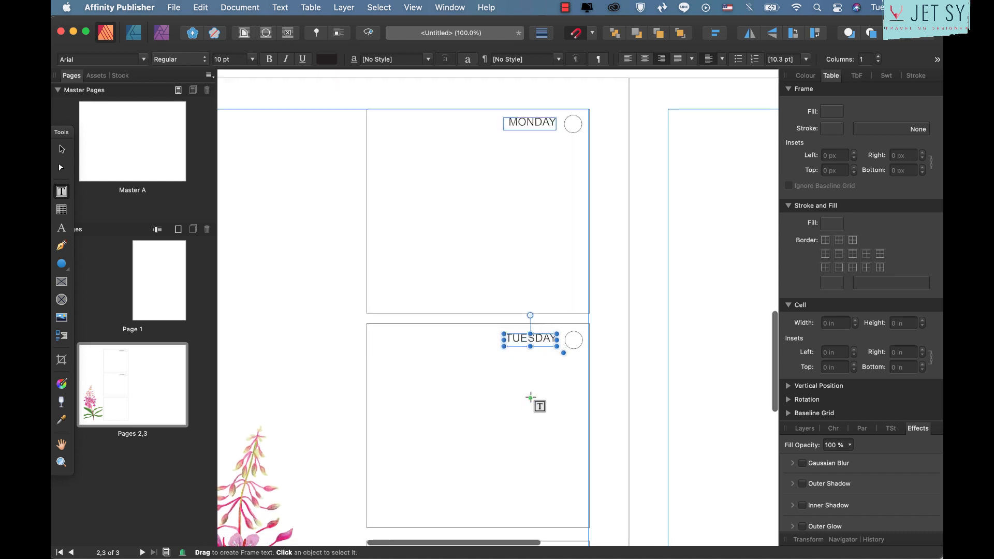
# - Copy the TUESDAY label and circle into the third day box, change the text to WEDNESDAY and widen its frame to fit
pyautogui.click(61, 149)
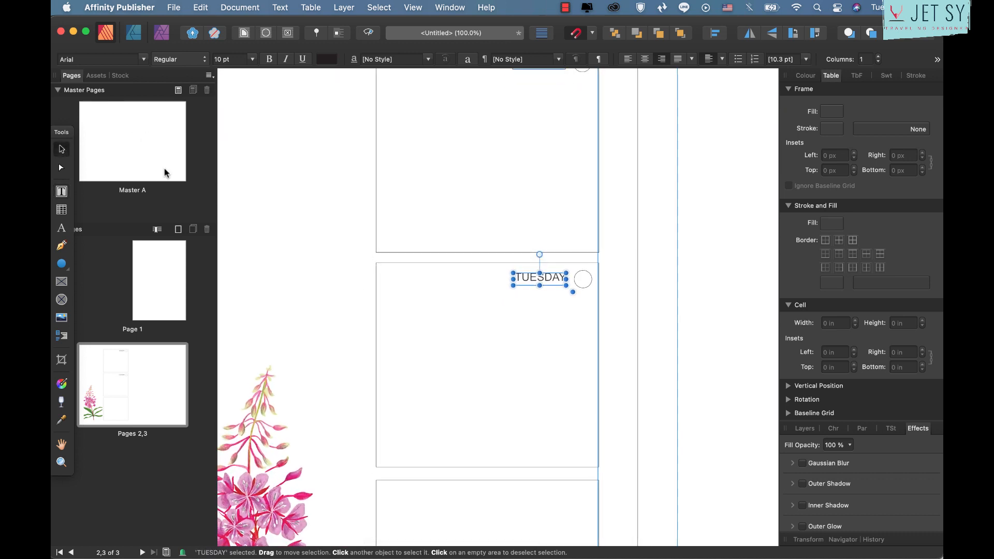
pyautogui.keyDown('shift'); pyautogui.click(584, 288); pyautogui.keyUp('shift')
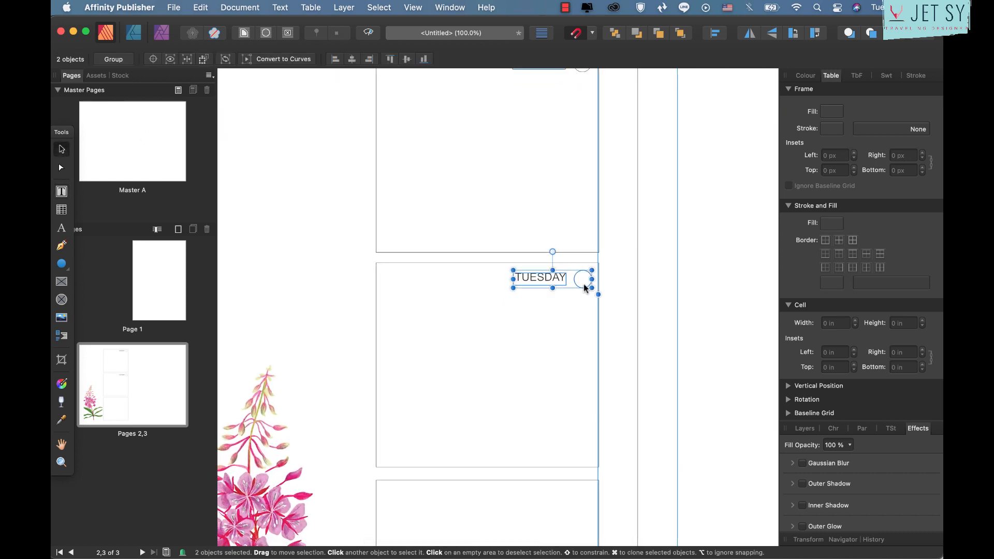
pyautogui.moveTo(583, 288); pyautogui.dragTo(584, 499)
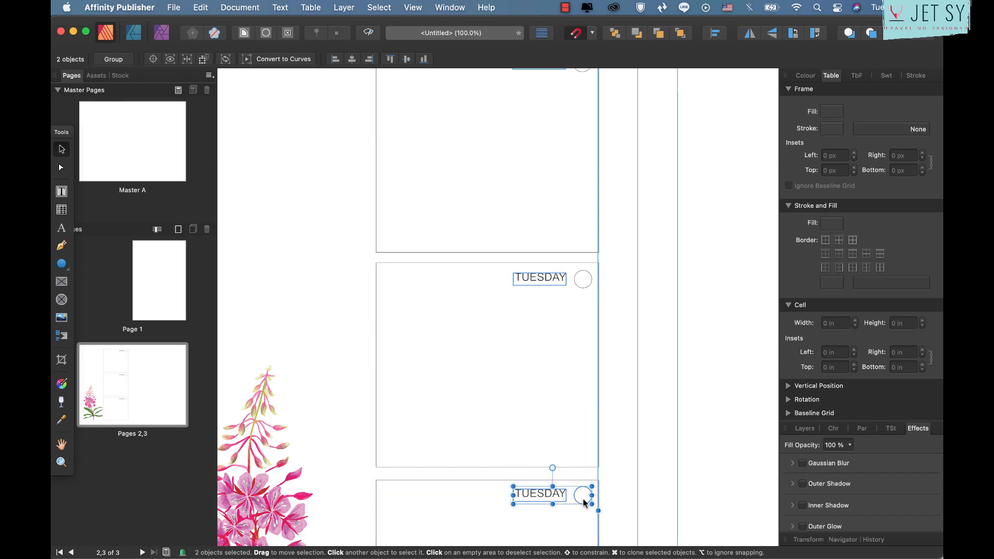
pyautogui.click(535, 495)
pyautogui.doubleClick(525, 491)
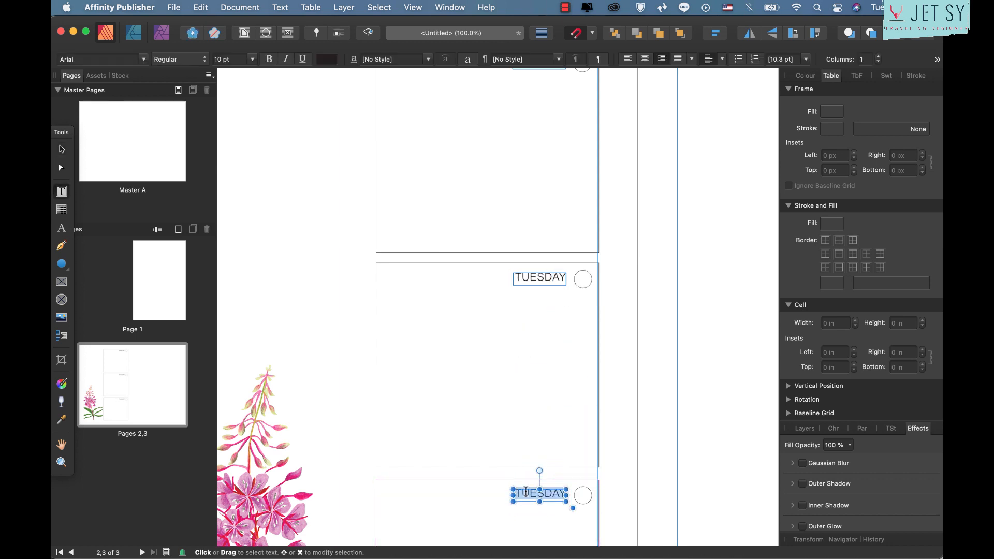
pyautogui.write('WEDNES')
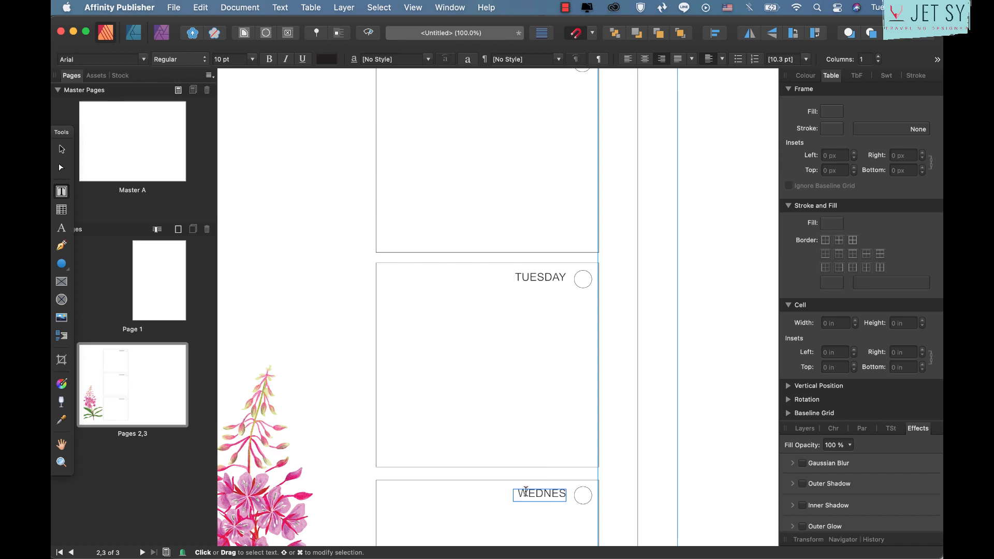
pyautogui.press('Escape')
pyautogui.moveTo(514, 495); pyautogui.dragTo(489, 496)
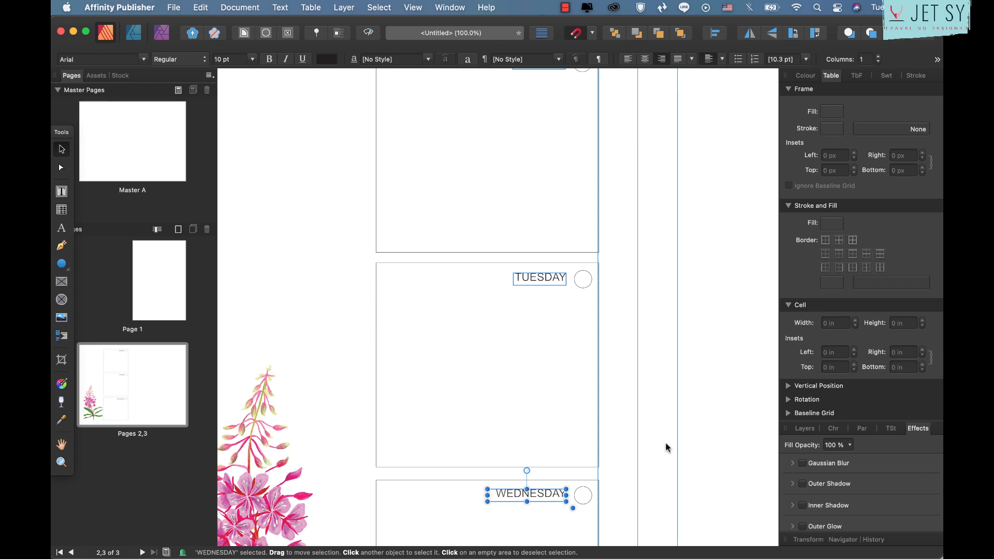
# - Copy the three day boxes with their labels and circles onto page 3, against its inner margin
pyautogui.hscroll(2, 666, 444)
pyautogui.press('super+minus')
pyautogui.press('super+minus')
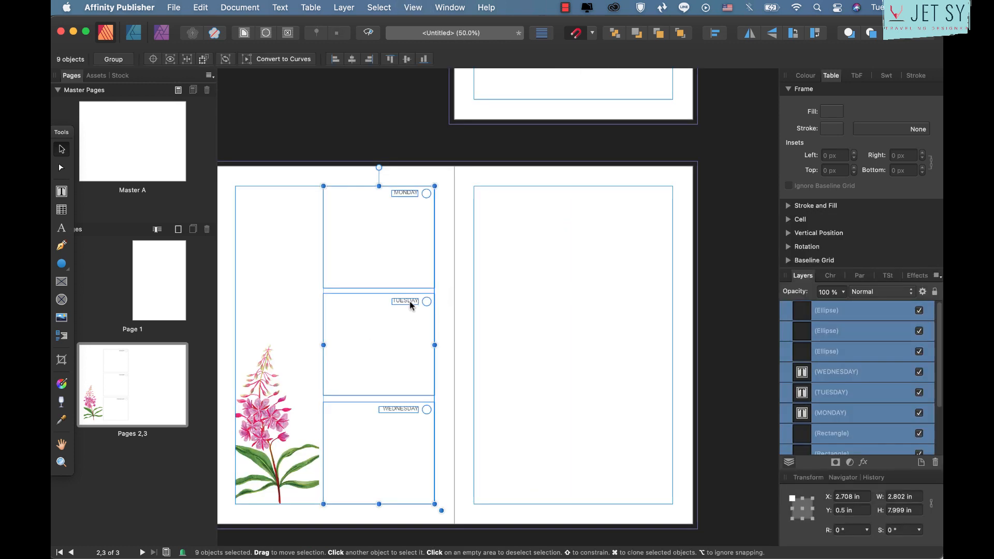
pyautogui.moveTo(409, 305); pyautogui.dragTo(566, 301)
pyautogui.click(654, 279)
# - Change page 3's first two labels to THURSDAY and FRIDAY, widening the THURSDAY frame to fit its text
pyautogui.click(557, 192)
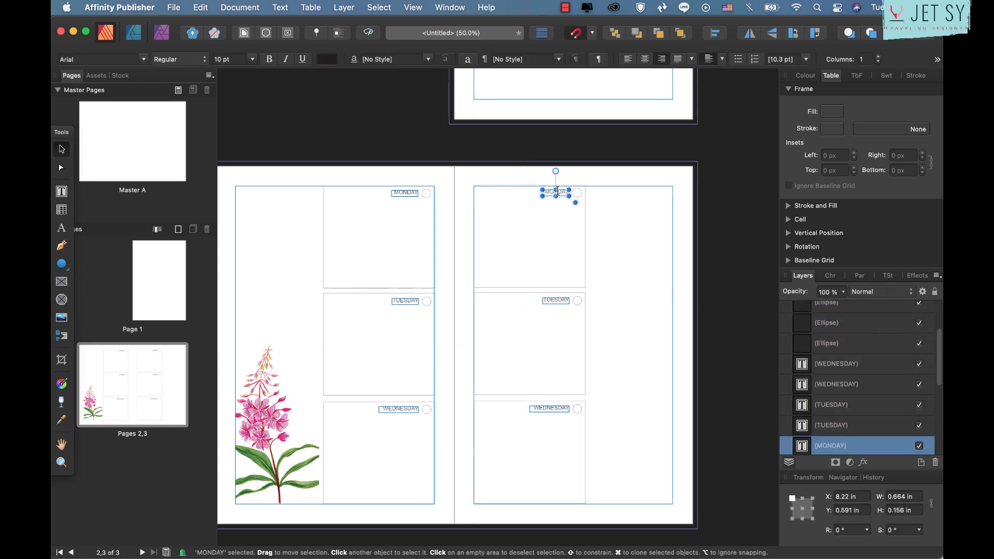
pyautogui.doubleClick(556, 192)
pyautogui.write('TH')
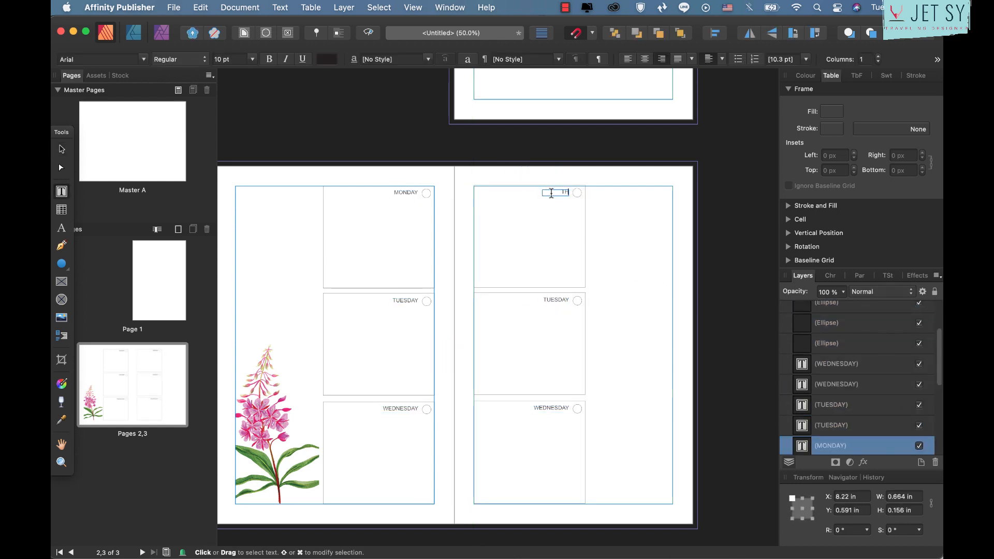
pyautogui.write('URSDAY')
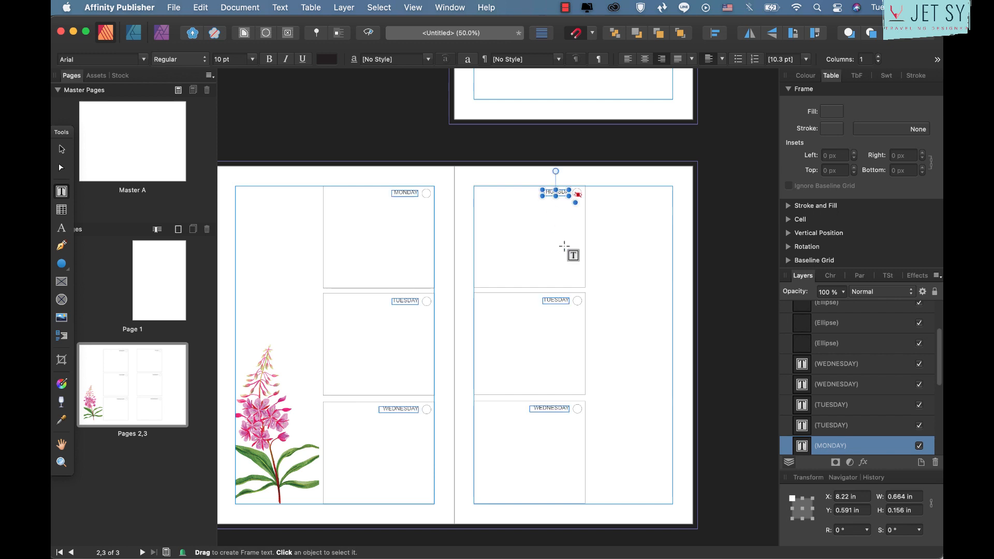
pyautogui.doubleClick(553, 302)
pyautogui.write('FRIDAY')
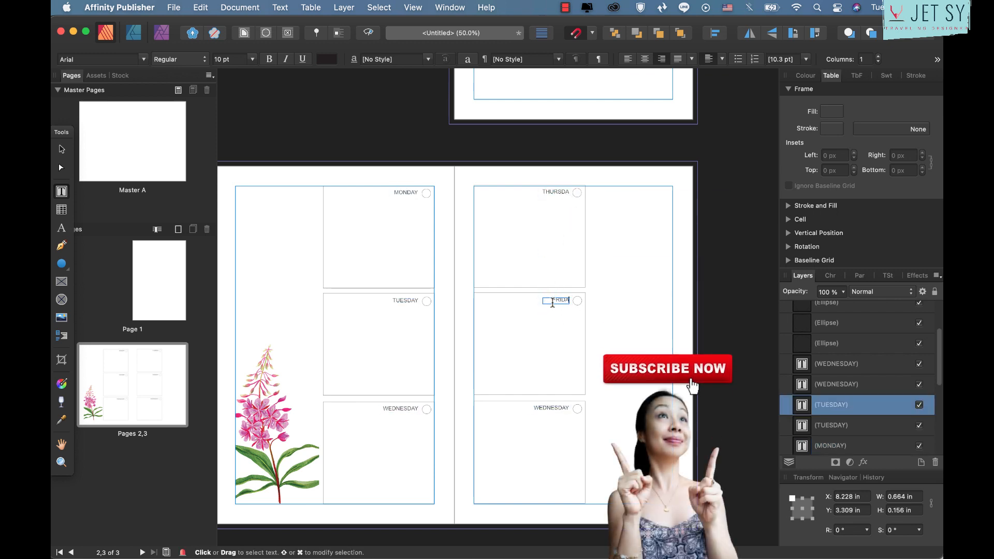
pyautogui.click(58, 155)
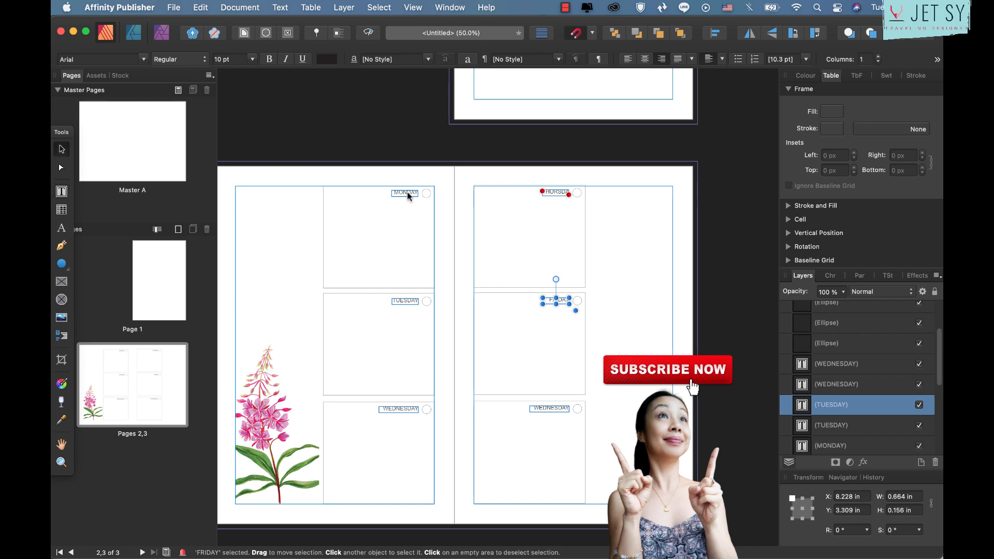
pyautogui.click(543, 194)
pyautogui.press('super+equal')
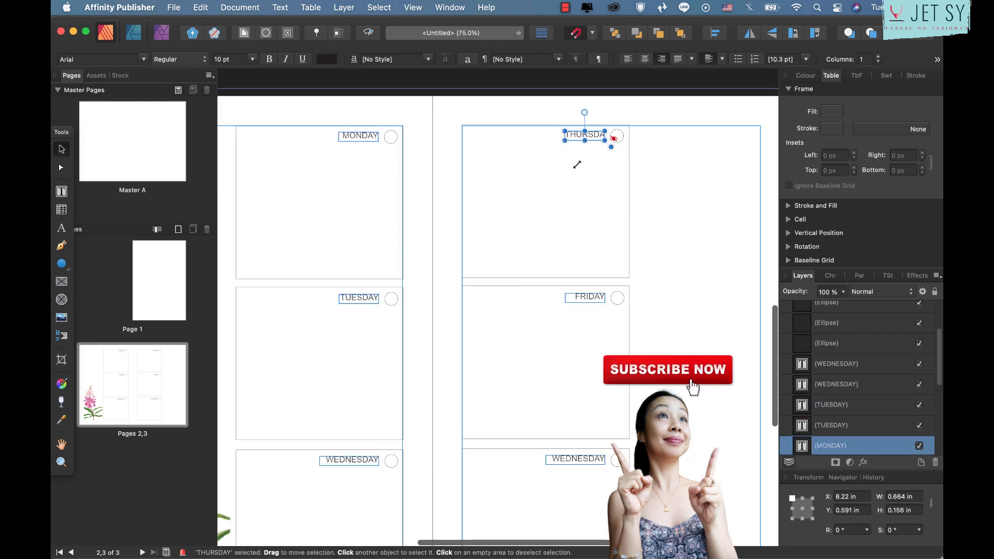
pyautogui.moveTo(564, 135); pyautogui.dragTo(553, 134)
# - Change the label in page 3's third box to WEEKDAYS and delete the circle beside it
pyautogui.click(586, 459)
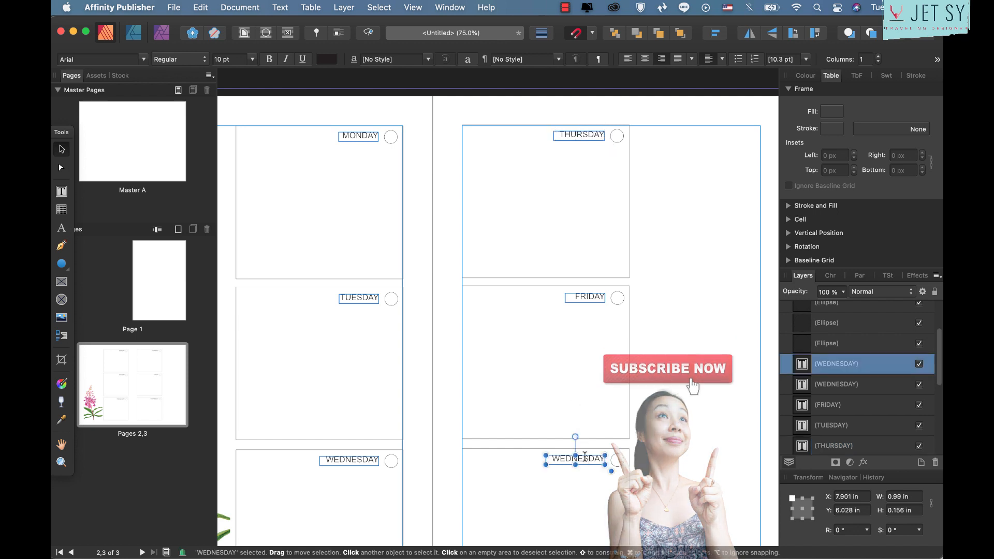
pyautogui.doubleClick(585, 457)
pyautogui.write('WEE')
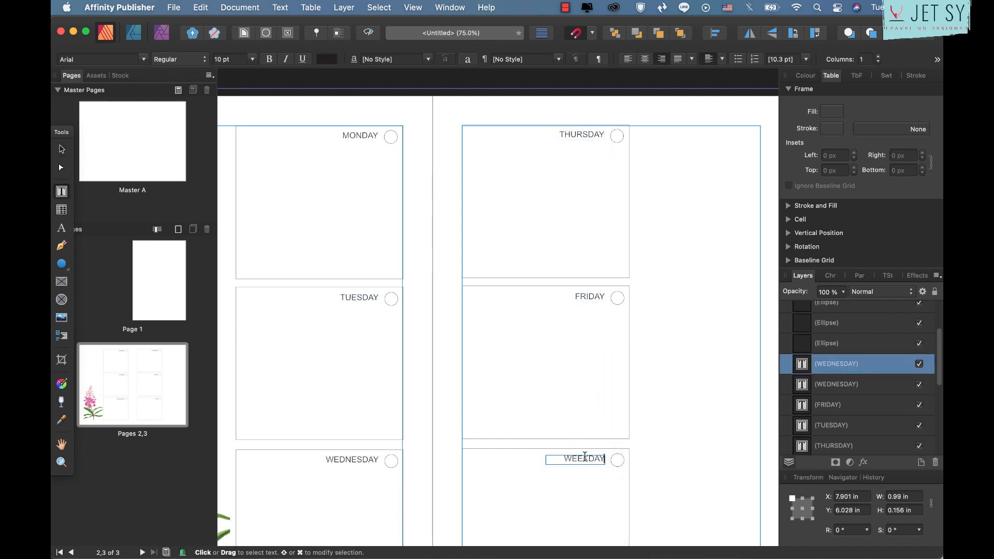
pyautogui.press('Escape')
pyautogui.click(62, 148)
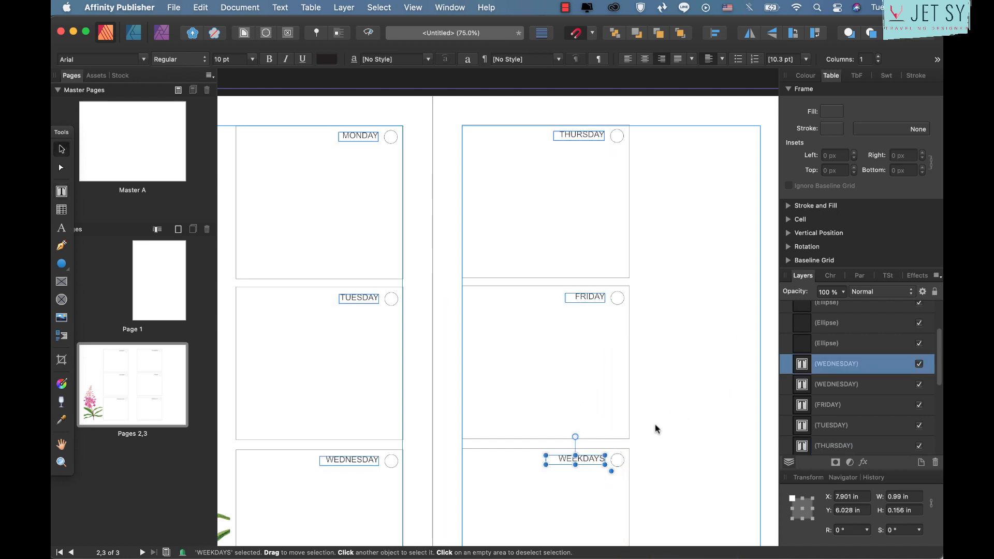
pyautogui.press('t')
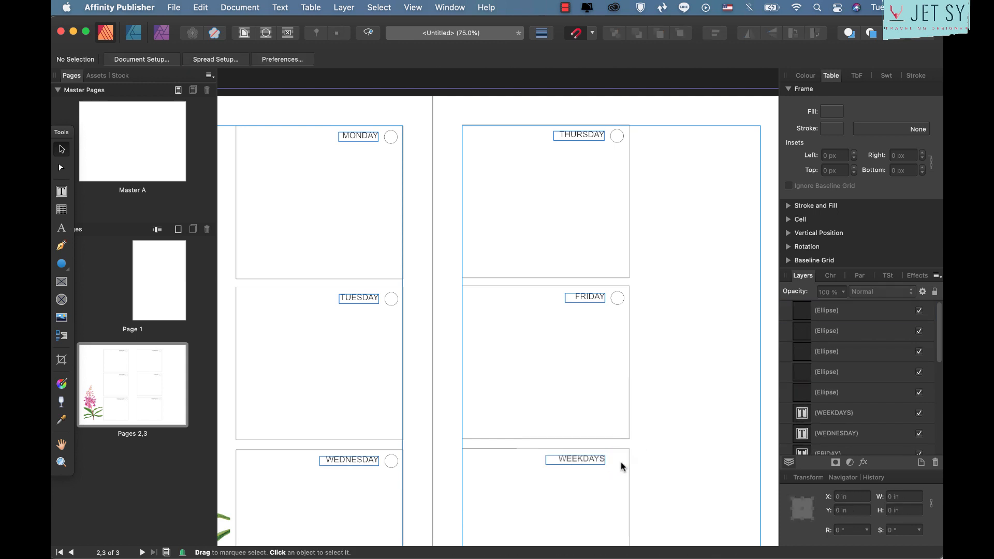
# - Centre-align the WEEKDAYS text and move its frame to the horizontal centre of its box
pyautogui.doubleClick(584, 461)
pyautogui.click(644, 59)
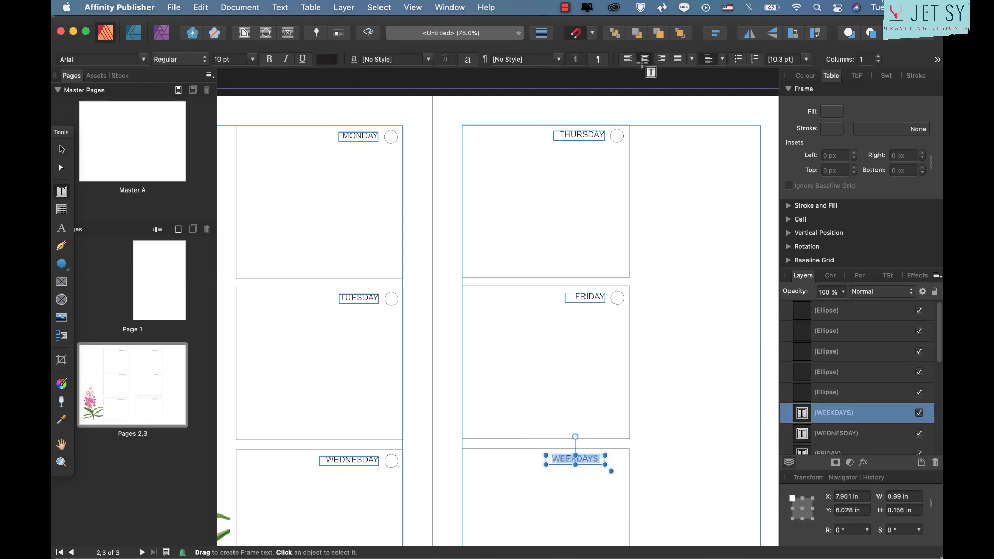
pyautogui.press('Escape')
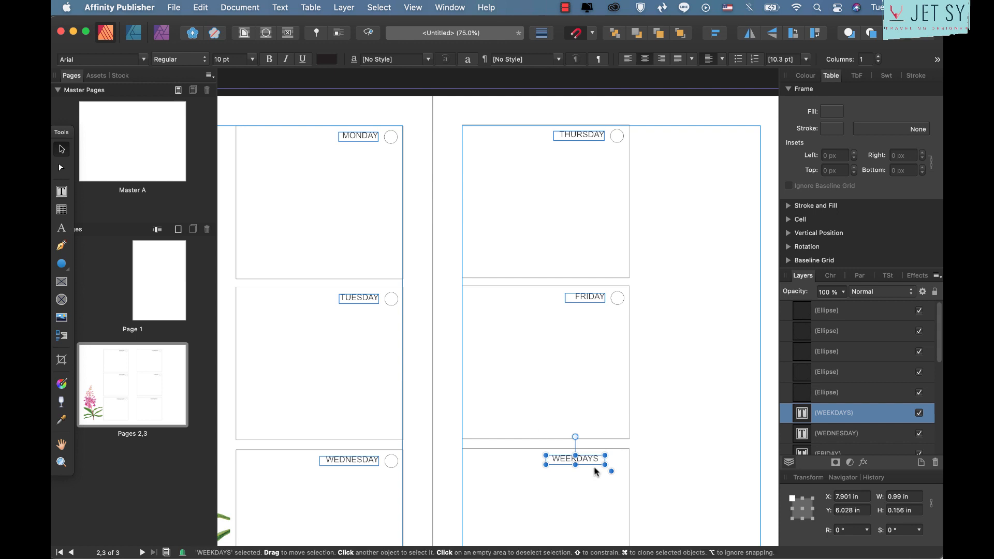
pyautogui.hotkey('shift', 'Left')
pyautogui.hotkey('shift', 'Left')
pyautogui.hotkey('shift', 'Left')
pyautogui.hotkey('shift', 'Left')
pyautogui.hotkey('shift', 'Left')
pyautogui.hotkey('shift', 'Left')
pyautogui.hotkey('shift', 'Left')
pyautogui.hotkey('shift', 'Left')
pyautogui.hotkey('shift', 'Left')
pyautogui.hotkey('shift', 'Left')
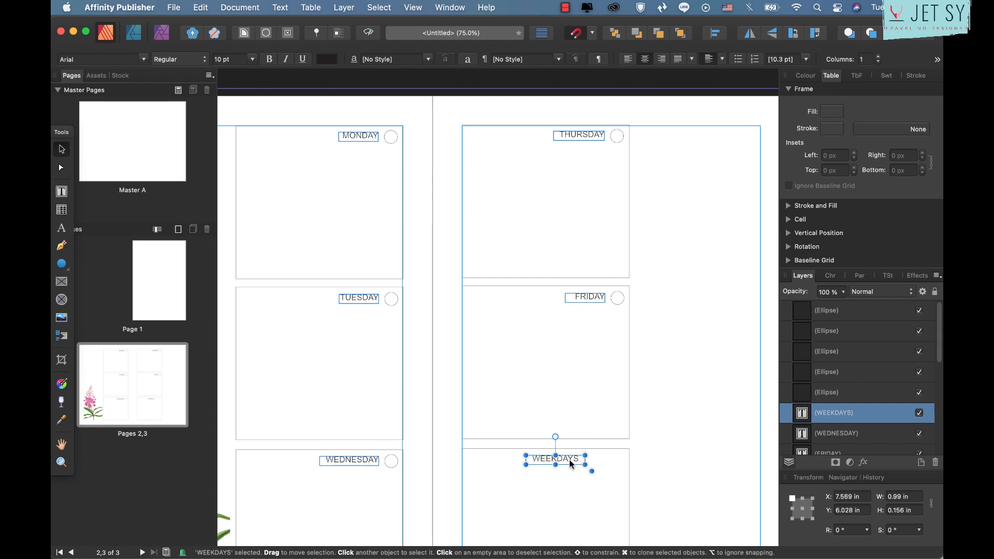
pyautogui.hotkey('shift', 'Left')
pyautogui.hotkey('shift', 'Left')
pyautogui.hotkey('shift', 'Left')
pyautogui.hotkey('shift', 'Left')
pyautogui.hotkey('shift', 'Left')
pyautogui.click(679, 465)
# - Draw a one-column, multi-row table about 1.84 × 7.6 in beside page 3's boxes, ending at the bottom margin
pyautogui.scroll(-3, 678, 465)
pyautogui.hscroll(3, 679, 465)
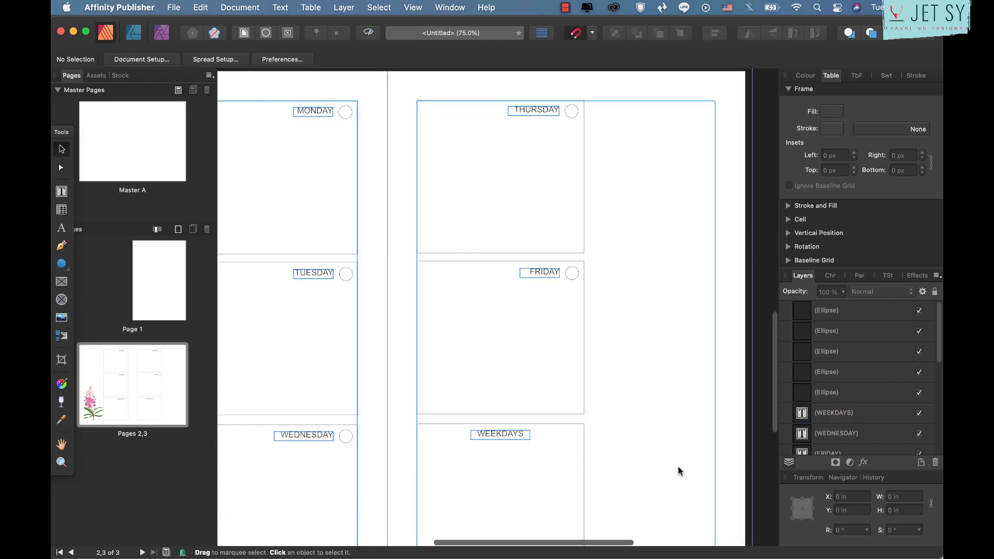
pyautogui.scroll(-3, 678, 466)
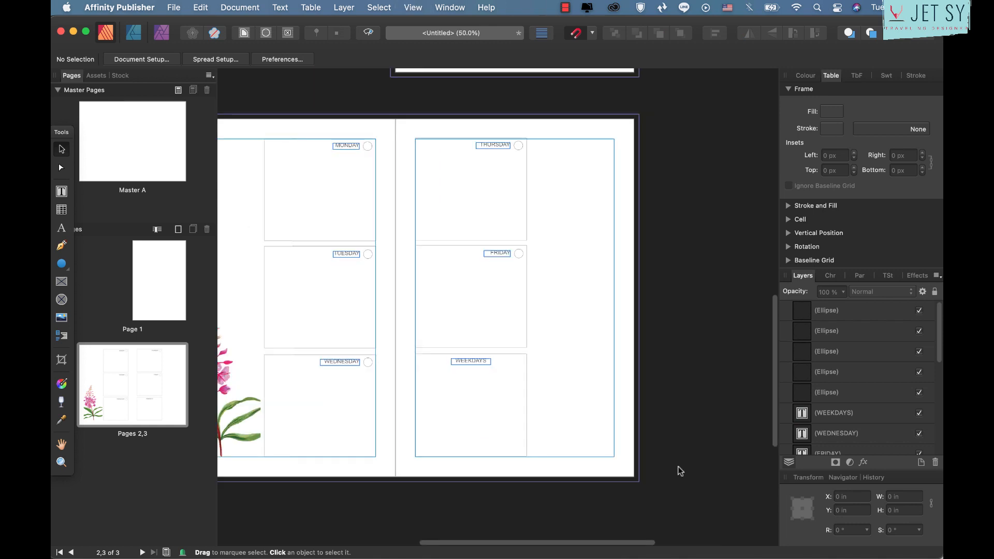
pyautogui.click(61, 209)
pyautogui.moveTo(511, 184); pyautogui.dragTo(584, 487)
pyautogui.click(61, 155)
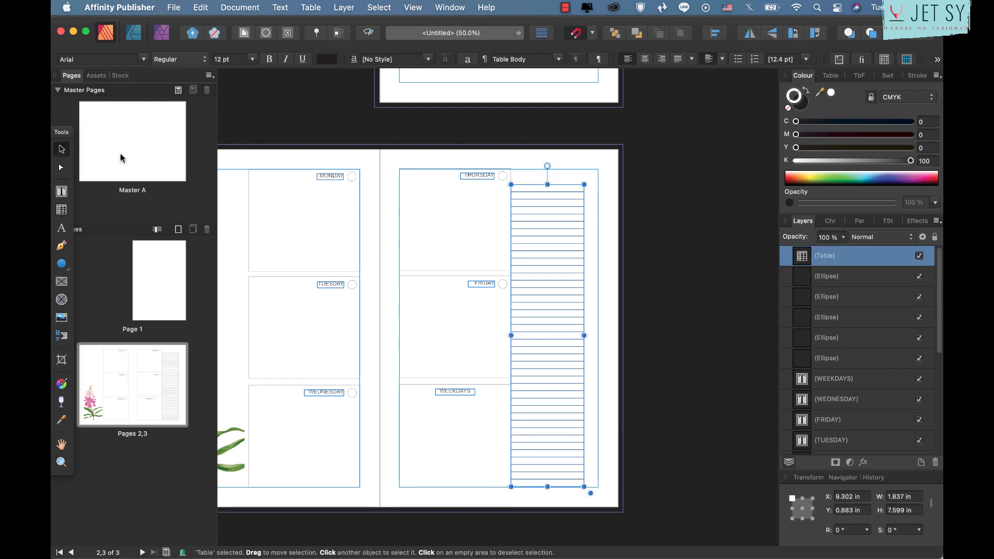
# - Move the table against page 3's outer margin, widen it to about 2.04 in towards the day boxes, and select all its cells
pyautogui.moveTo(584, 211); pyautogui.dragTo(591, 210)
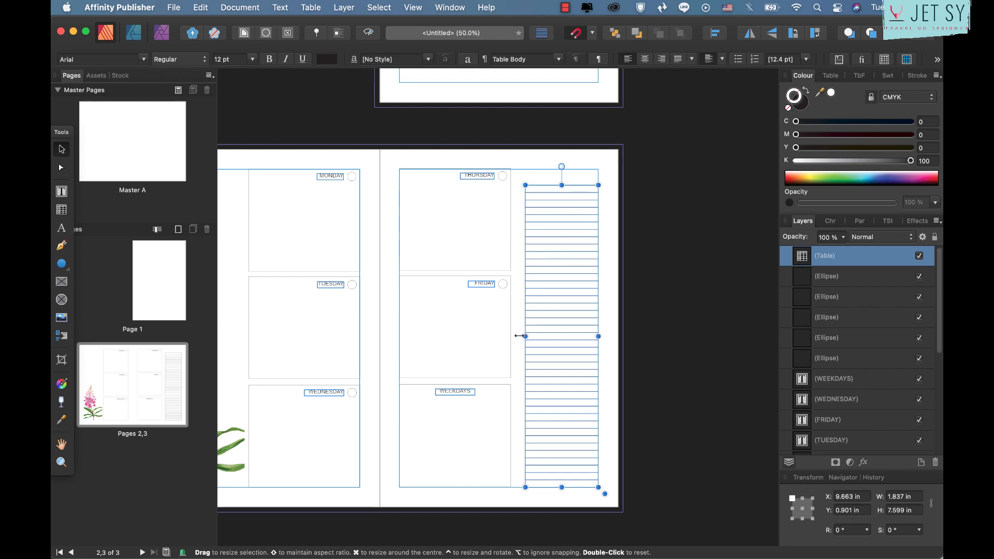
pyautogui.moveTo(519, 336); pyautogui.dragTo(517, 336)
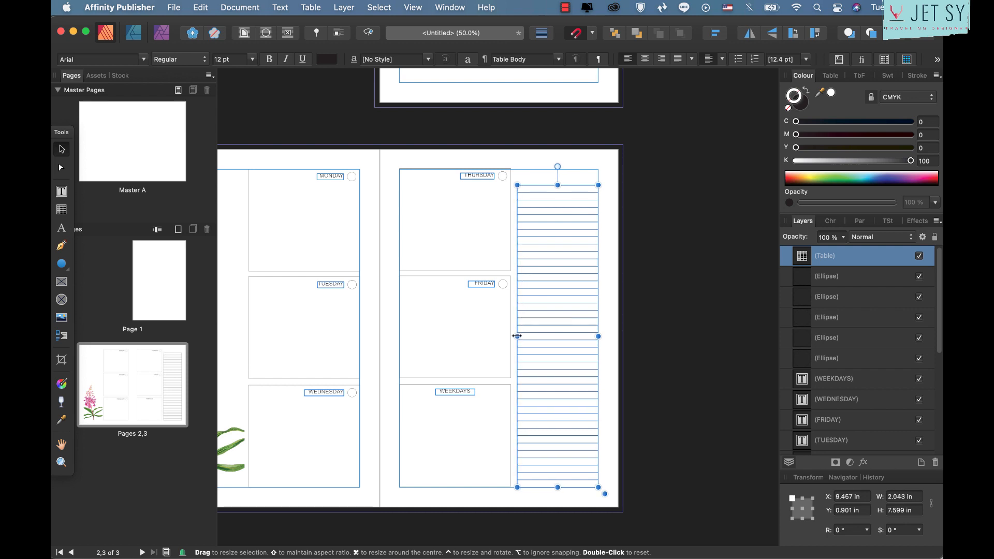
pyautogui.doubleClick(529, 188)
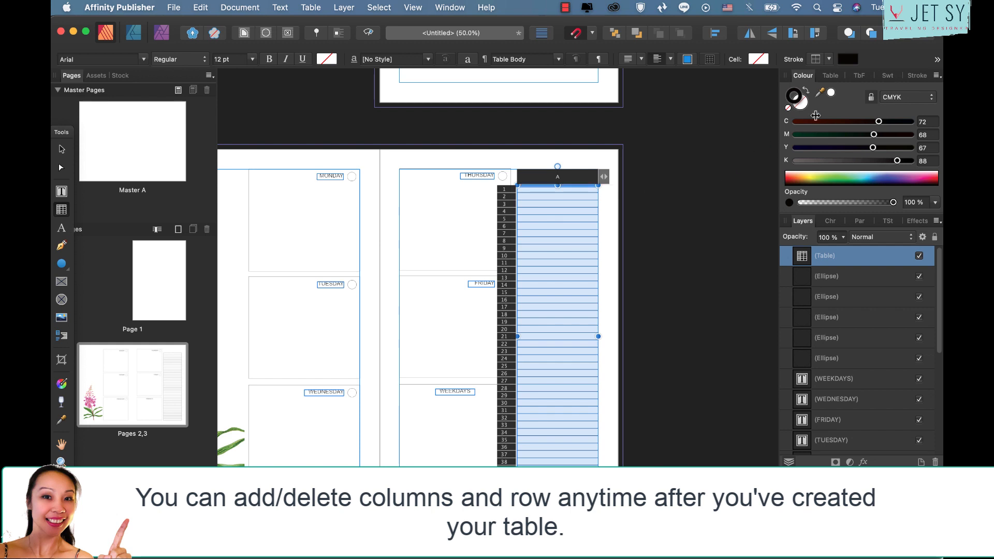
# - Make the notes table's vertical outside borders invisible by setting their K value to 0 and opacity to 0%
pyautogui.click(827, 59)
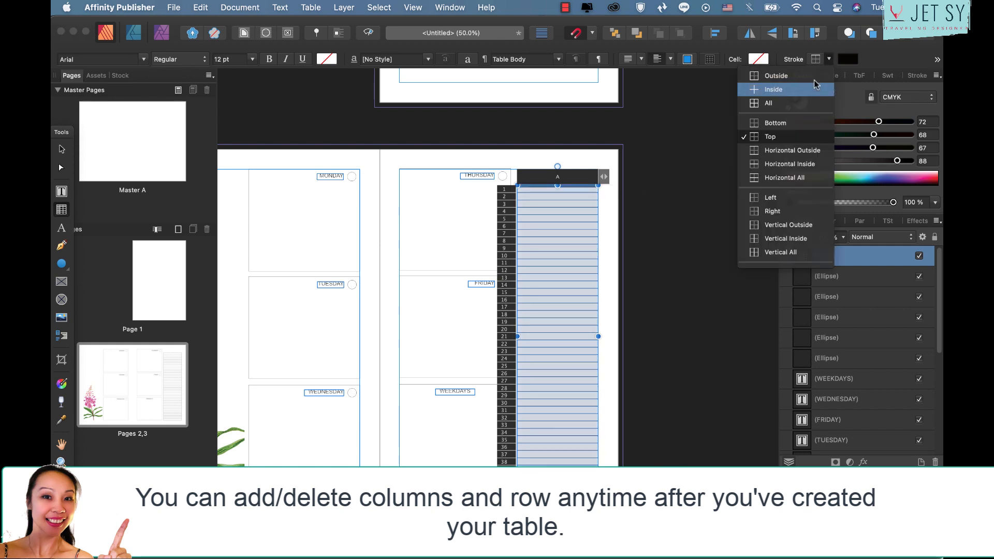
pyautogui.click(784, 225)
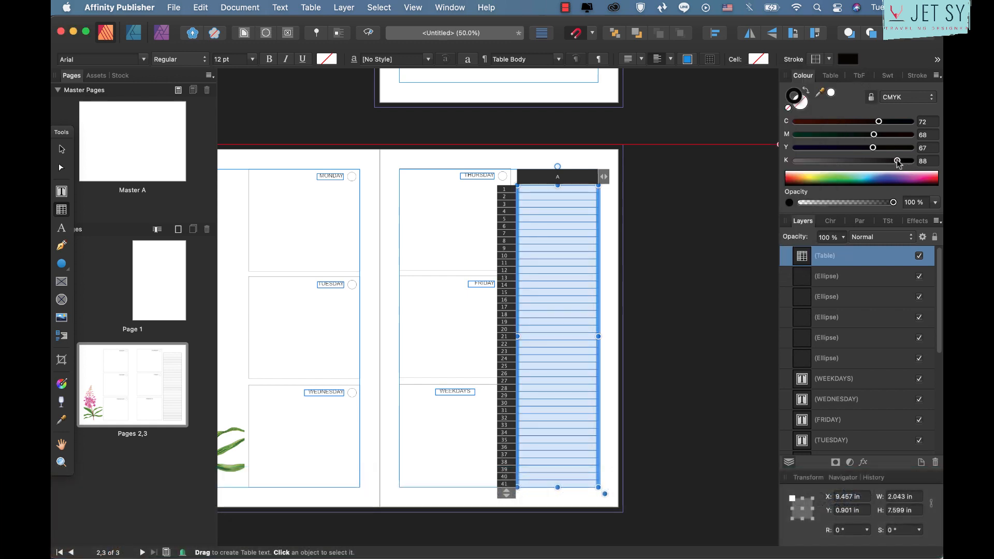
pyautogui.moveTo(899, 161); pyautogui.dragTo(792, 161)
pyautogui.moveTo(896, 204); pyautogui.dragTo(770, 205)
pyautogui.click(61, 149)
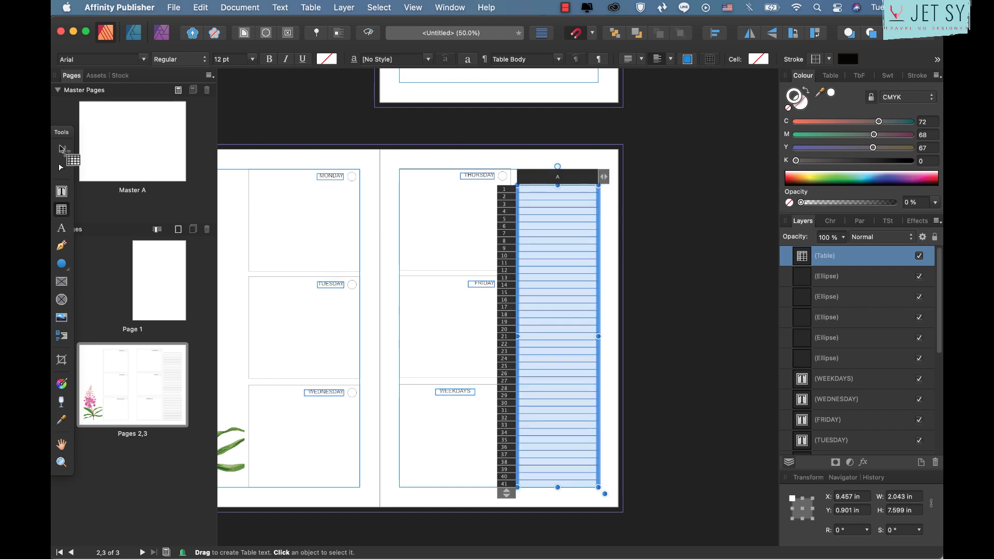
pyautogui.click(640, 220)
# - Duplicate the THURSDAY label above the lined table, change its text to NOTES, and centre-align it
pyautogui.click(475, 177)
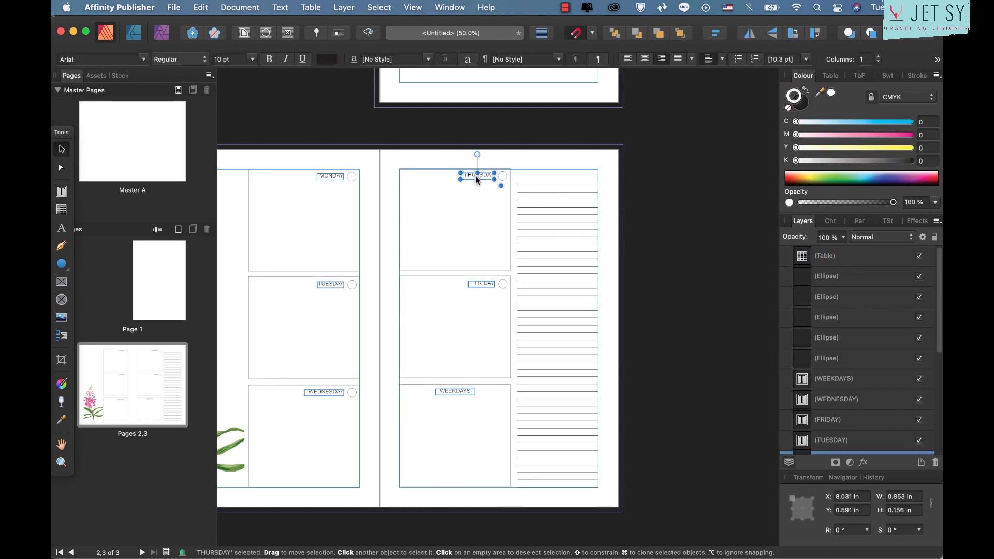
pyautogui.moveTo(476, 178); pyautogui.dragTo(561, 178)
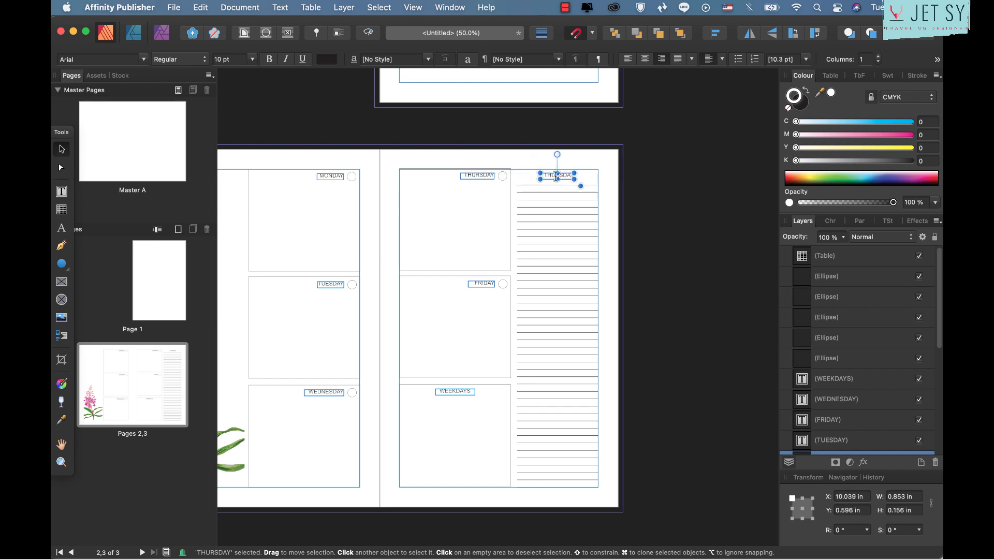
pyautogui.doubleClick(551, 177)
pyautogui.write('NOTES')
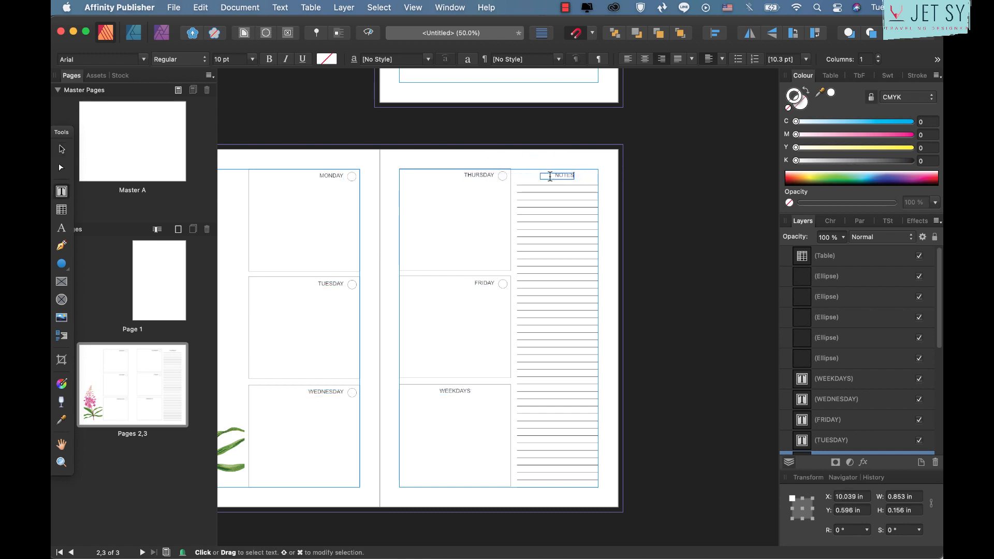
pyautogui.press('Escape')
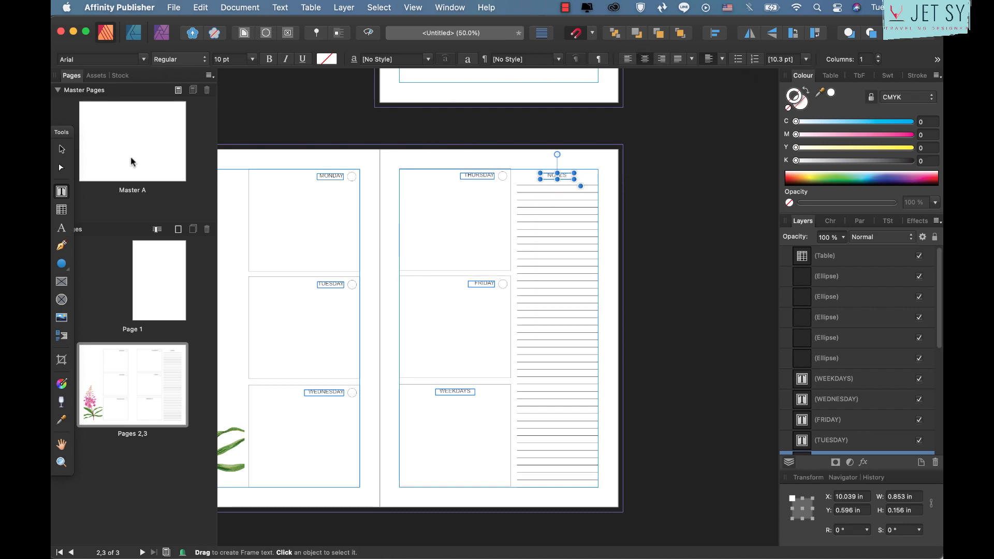
pyautogui.click(62, 150)
pyautogui.click(699, 318)
pyautogui.hscroll(-3, 679, 313)
pyautogui.hscroll(-3, 679, 317)
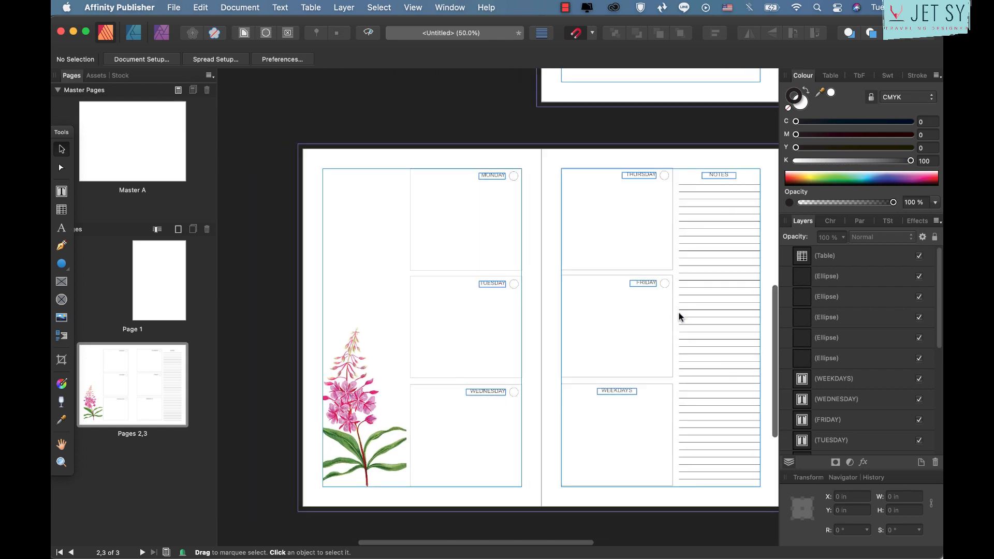
pyautogui.scroll(2, 679, 317)
pyautogui.hscroll(2, 679, 316)
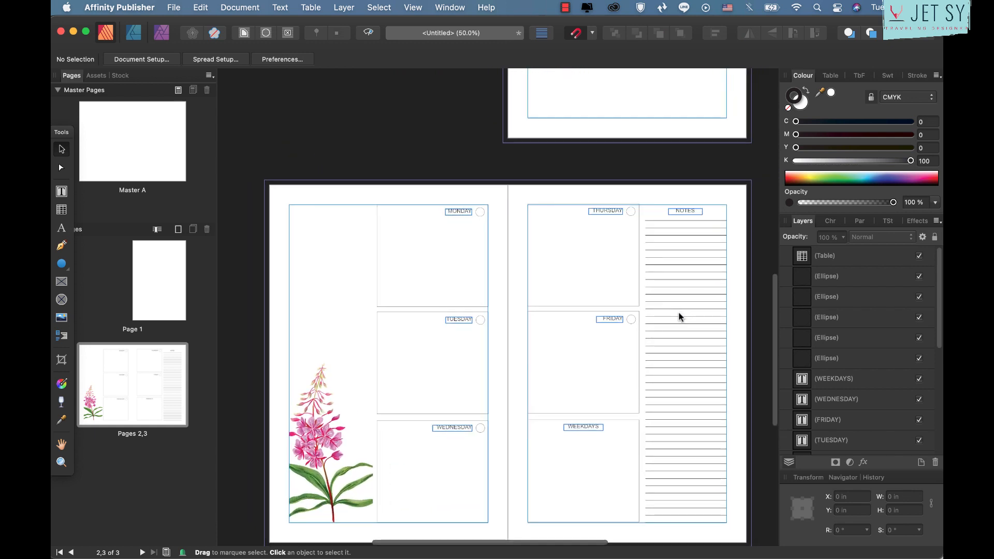
pyautogui.scroll(-2, 679, 316)
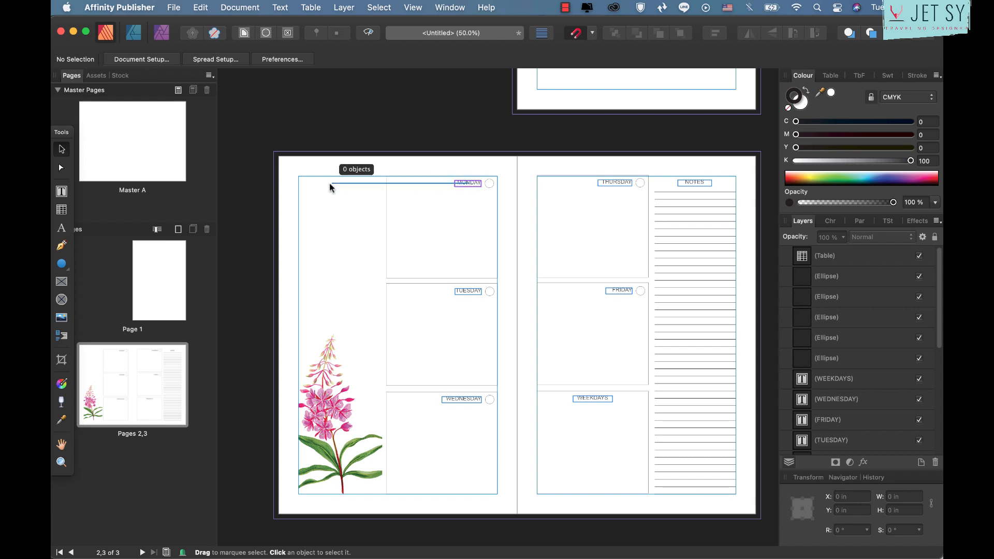
pyautogui.click(457, 184)
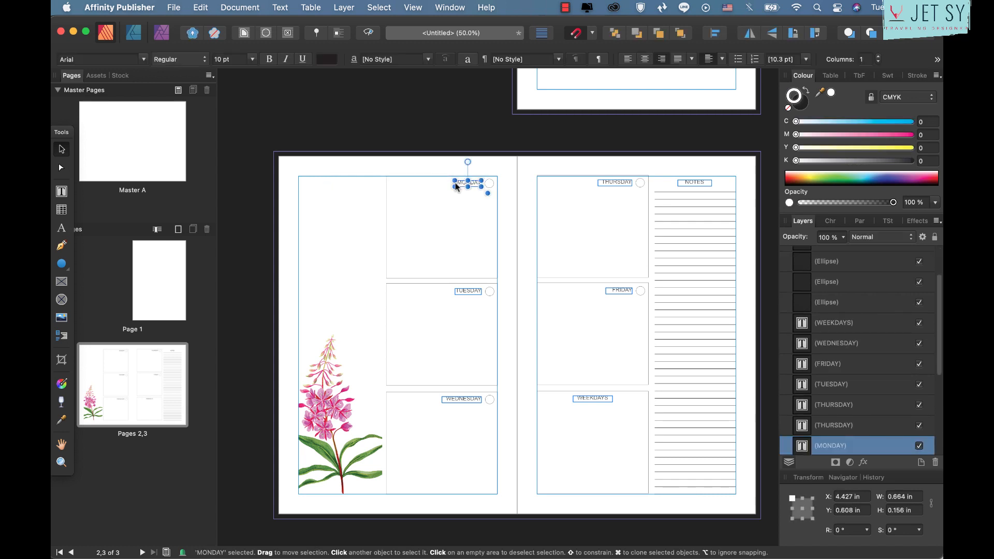
pyautogui.moveTo(462, 185); pyautogui.dragTo(332, 185)
pyautogui.doubleClick(332, 185)
pyautogui.write('JULY')
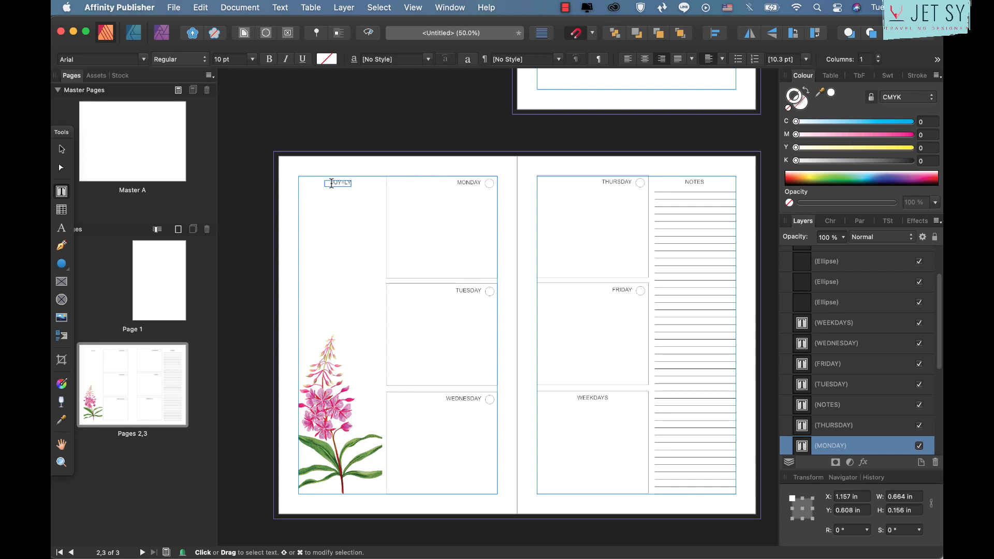
pyautogui.press('Delete')
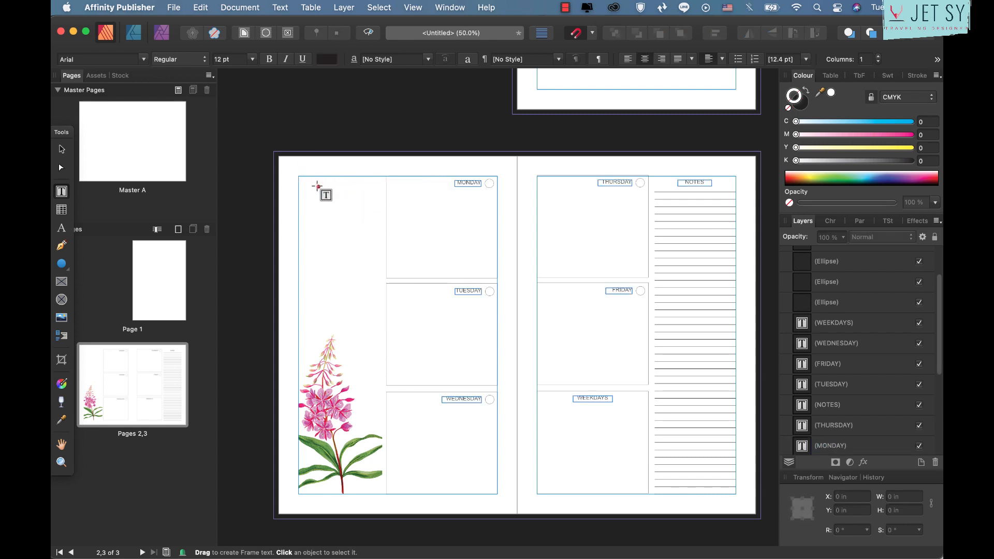
# - Duplicate the MONDAY label into the empty area above page 2's flower and change its text to JULY
pyautogui.press('v')
pyautogui.click(474, 184)
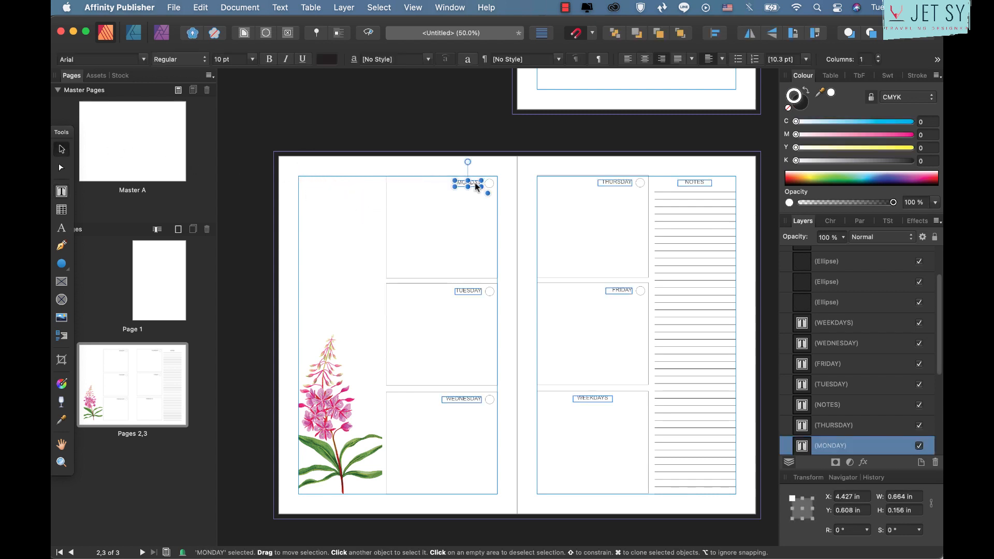
pyautogui.moveTo(474, 182)
pyautogui.mouseDown()
pyautogui.moveTo(337, 188)
pyautogui.moveTo(350, 188)
pyautogui.mouseUp()
pyautogui.doubleClick(348, 183)
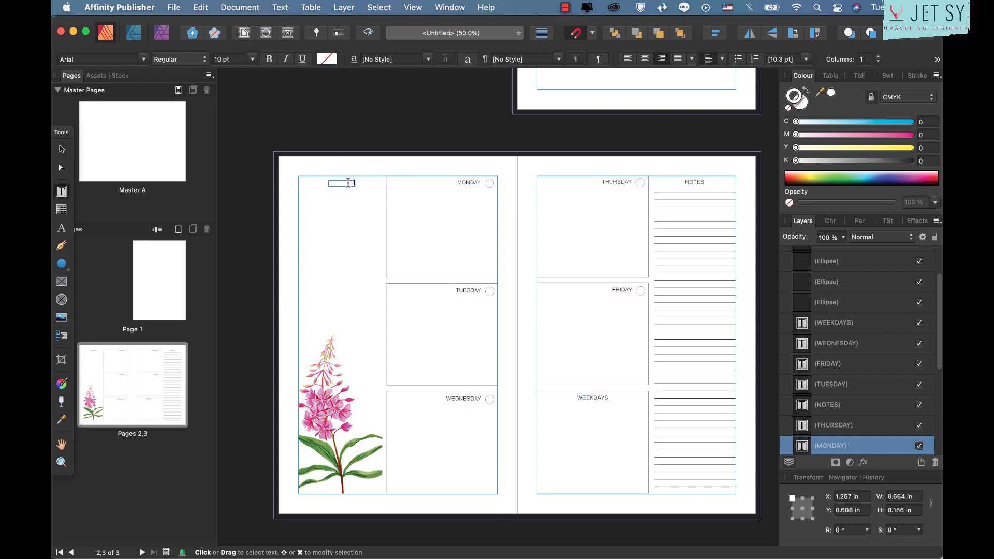
pyautogui.press('Escape')
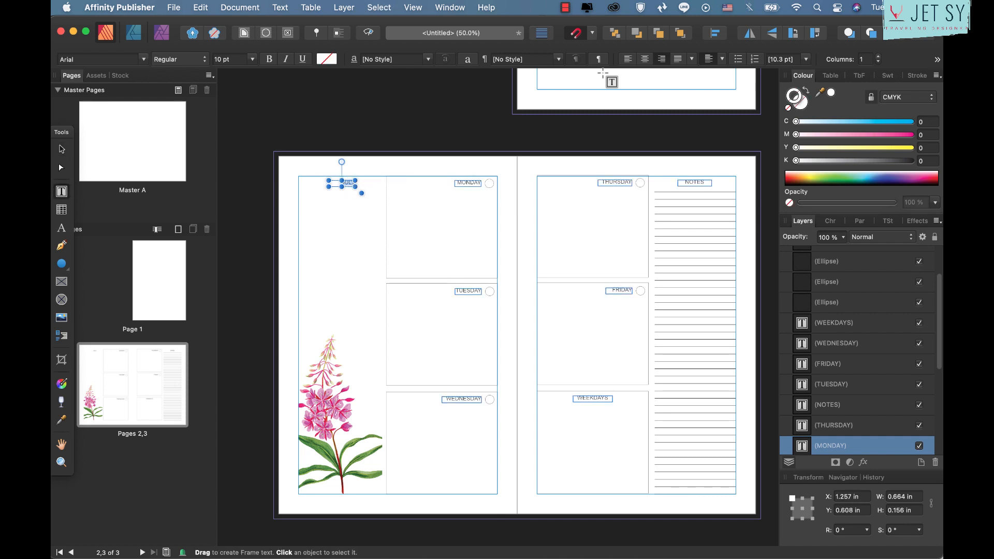
# - Format the JULY heading as centred 18 pt text and enlarge its frame to fit
pyautogui.click(223, 56)
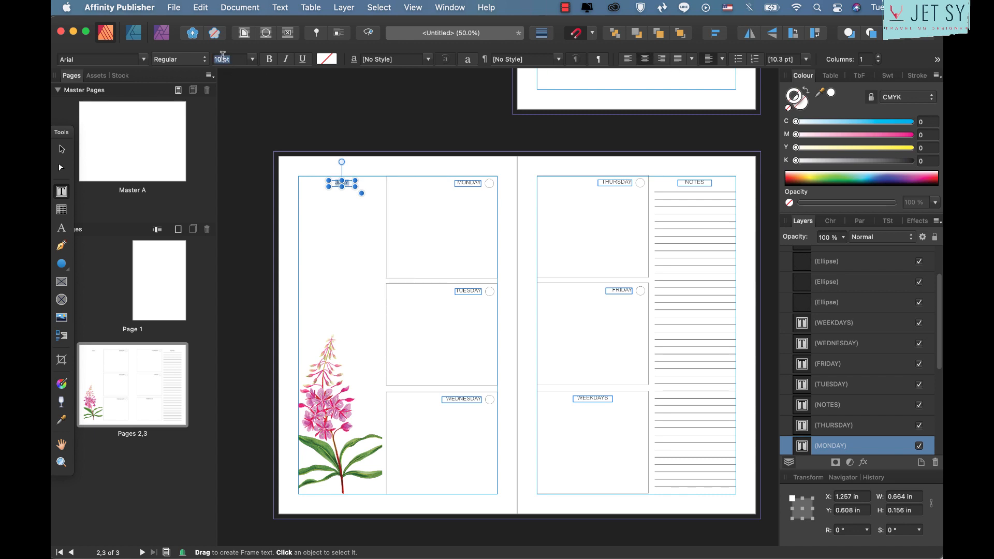
pyautogui.write('12')
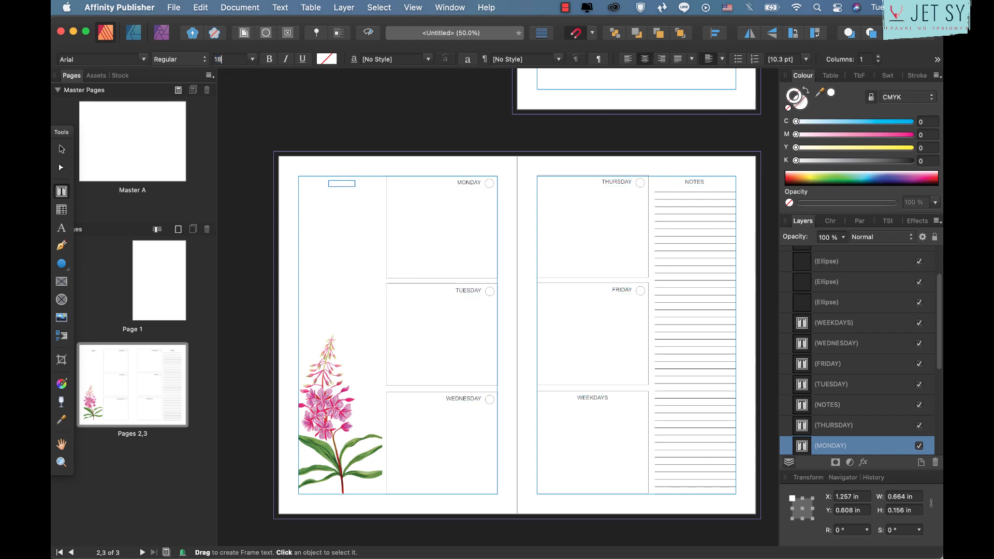
pyautogui.click(62, 148)
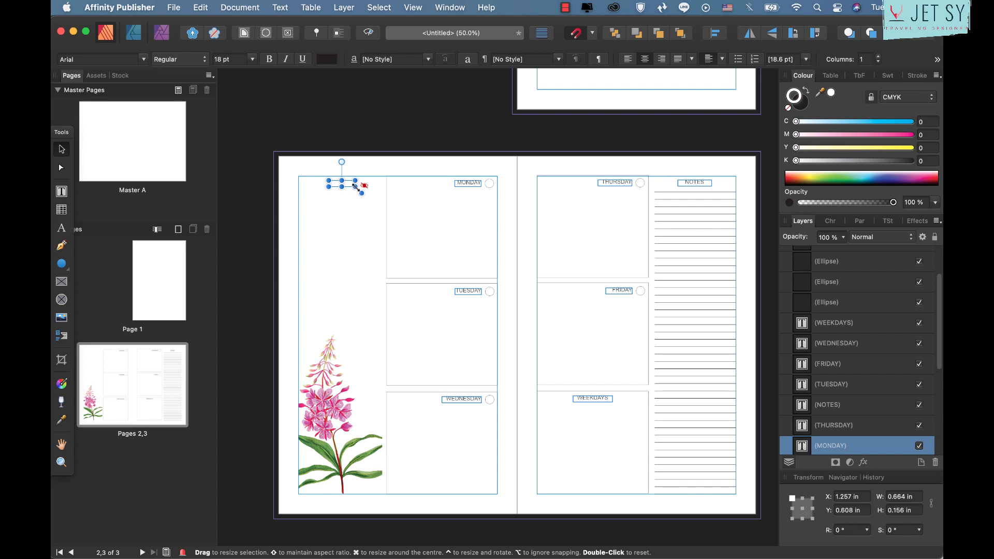
pyautogui.moveTo(356, 186)
pyautogui.mouseDown()
pyautogui.moveTo(370, 199)
pyautogui.moveTo(351, 182)
pyautogui.mouseUp()
pyautogui.click(375, 212)
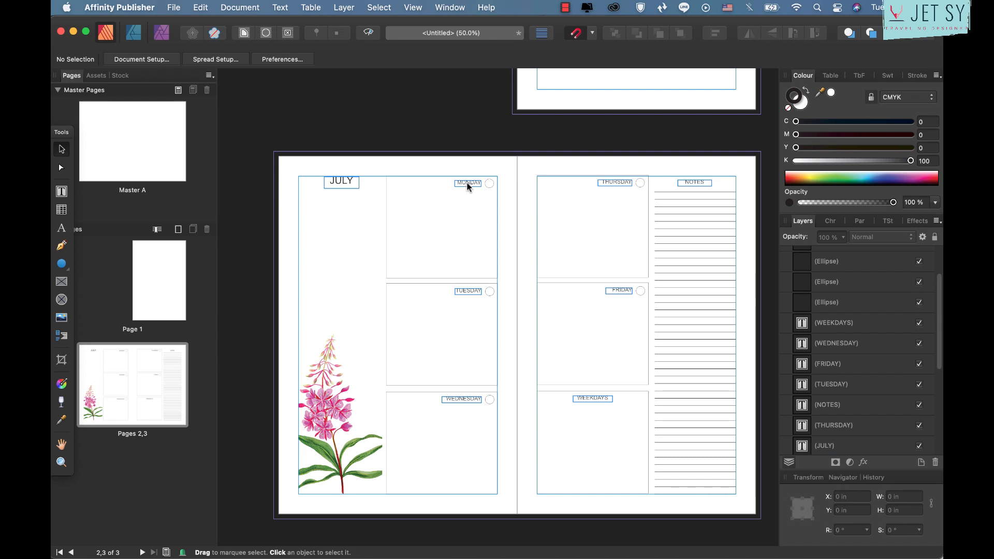
# - Duplicate the MONDAY label directly beneath JULY, change its text to 2021, and centre-align it
pyautogui.moveTo(468, 187); pyautogui.dragTo(342, 193)
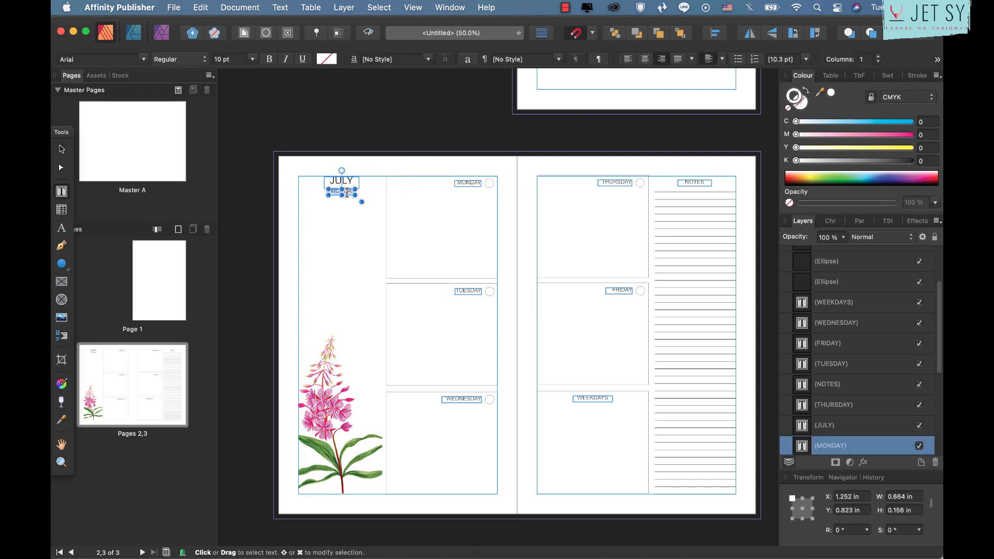
pyautogui.write('2021A')
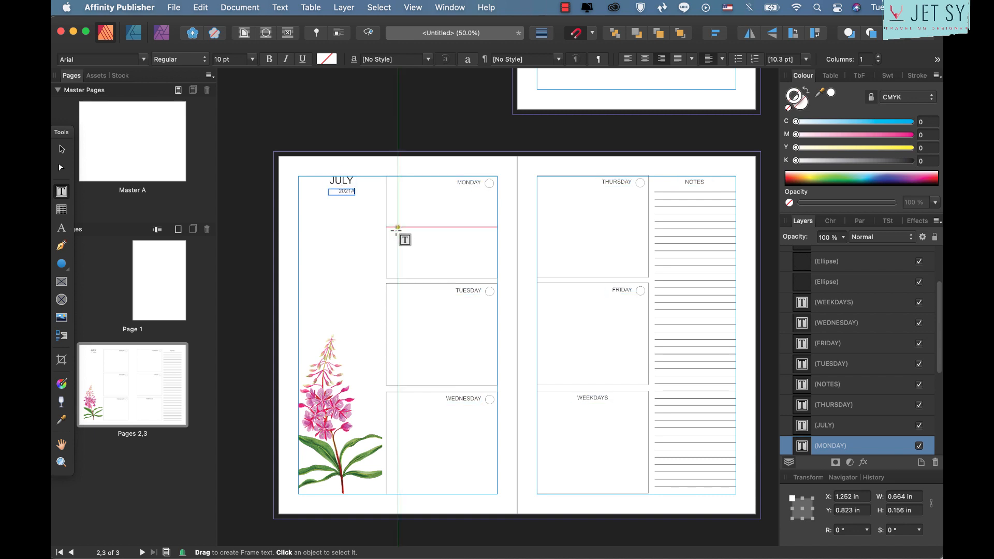
pyautogui.press('Escape')
pyautogui.press('super+z')
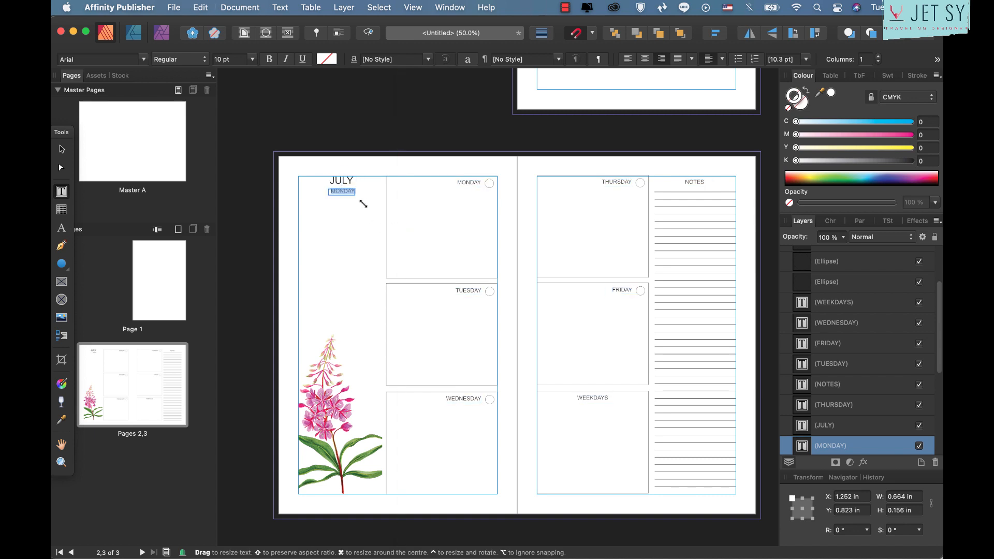
pyautogui.click(348, 192)
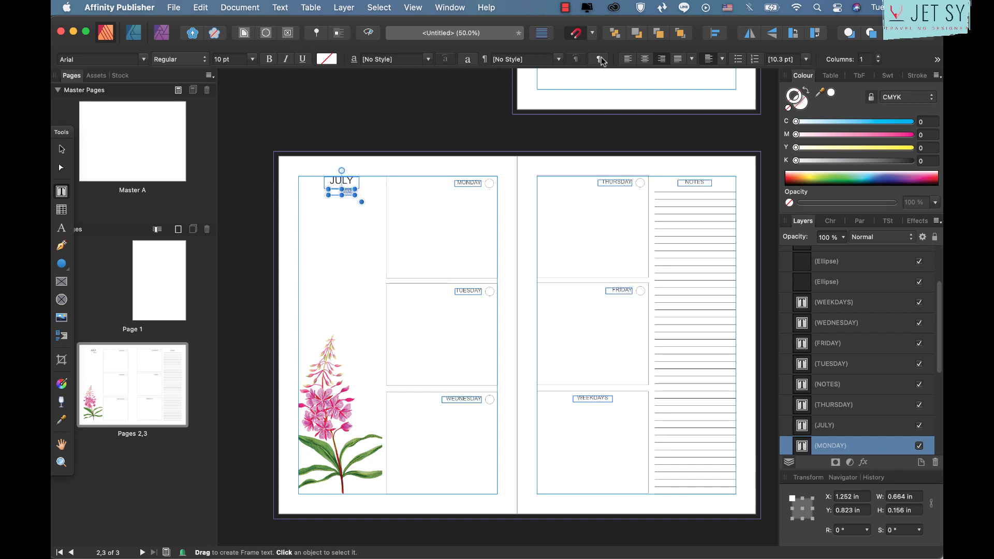
pyautogui.click(62, 149)
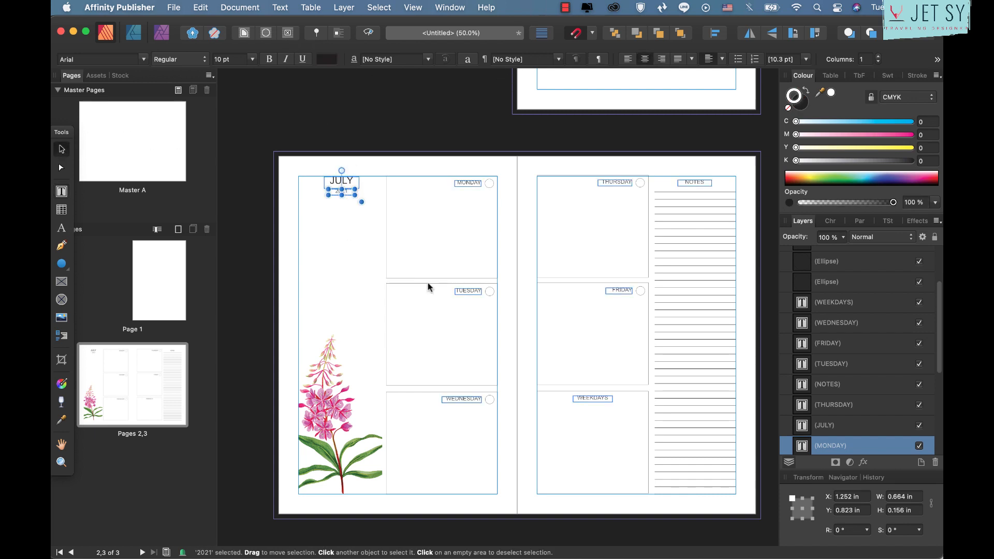
pyautogui.click(345, 246)
# - Nudge the 2021 label up to about Y 0.813 in, closer beneath the JULY heading
pyautogui.press('super+plus')
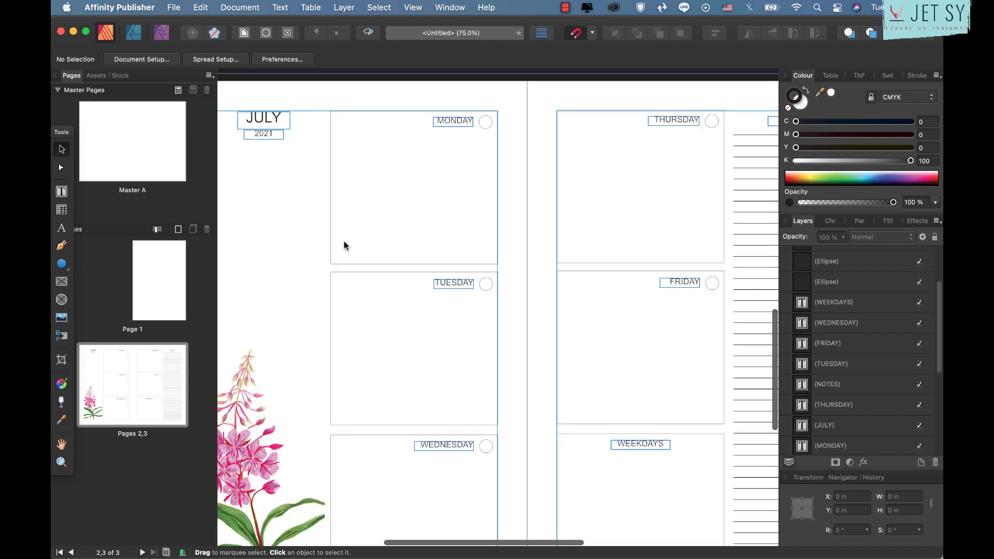
pyautogui.hscroll(-3, 344, 241)
pyautogui.scroll(2, 344, 241)
pyautogui.click(354, 190)
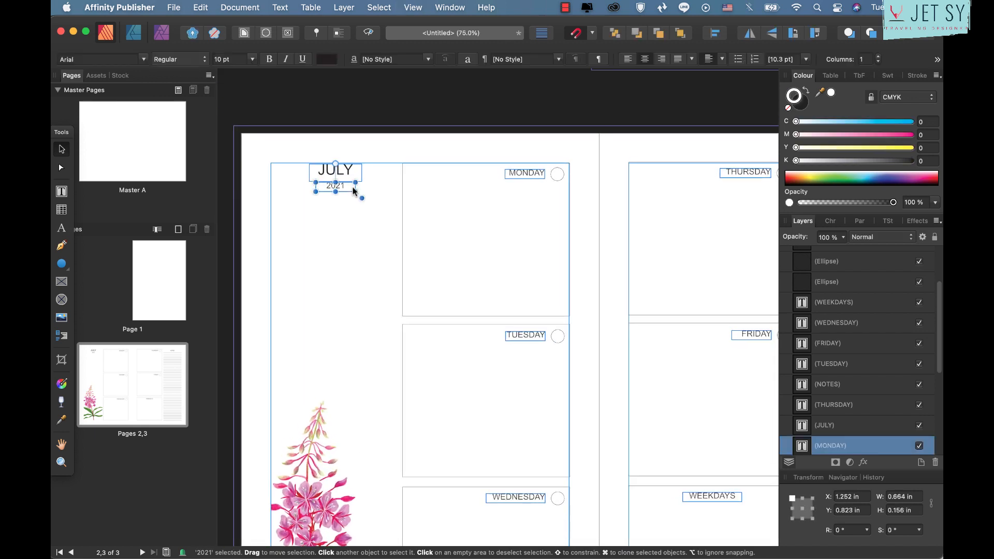
pyautogui.moveTo(353, 188); pyautogui.dragTo(353, 186)
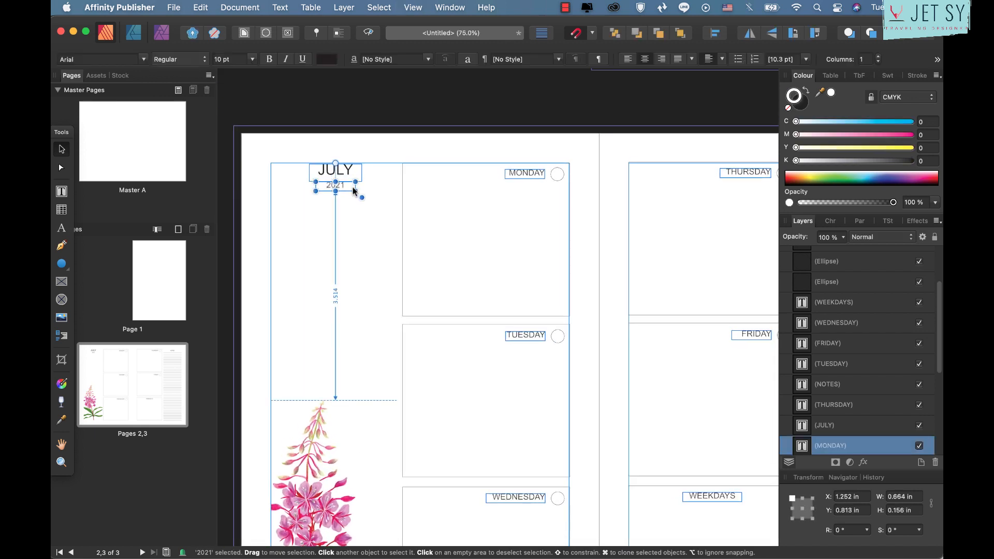
# - Draw a six-row table about 2.11 × 1.27 in beneath the 2021 label and set it to seven columns
pyautogui.click(63, 206)
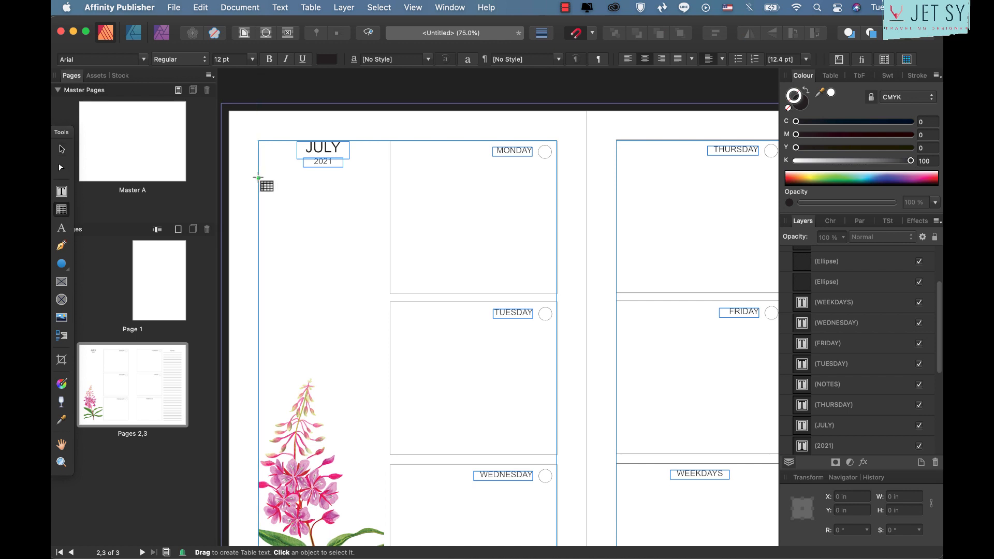
pyautogui.moveTo(258, 178); pyautogui.dragTo(384, 253)
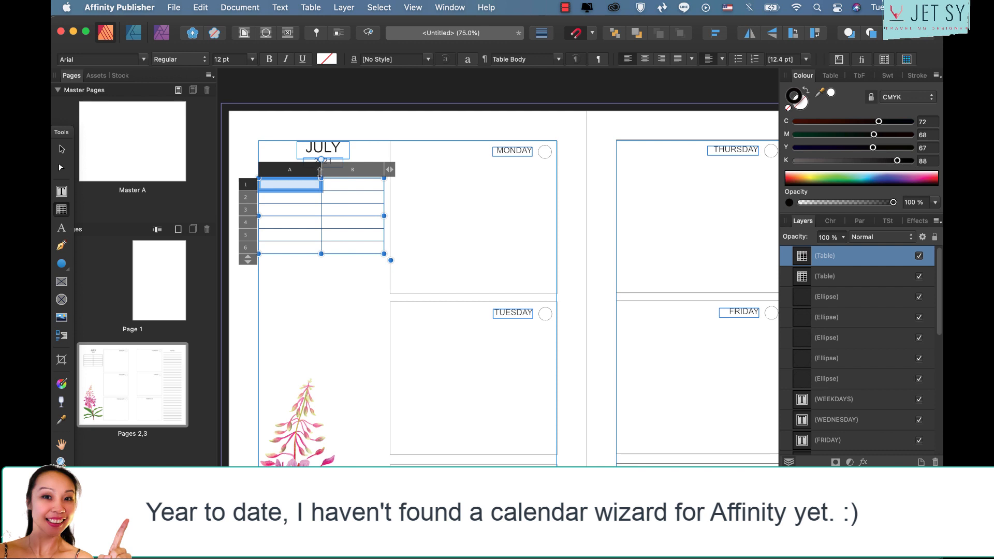
pyautogui.click(389, 170)
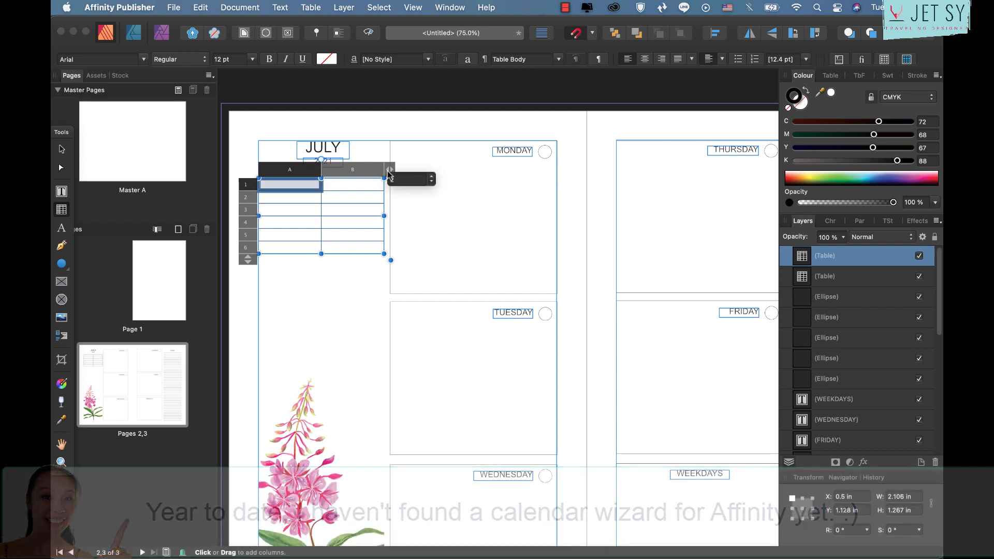
pyautogui.click(432, 177)
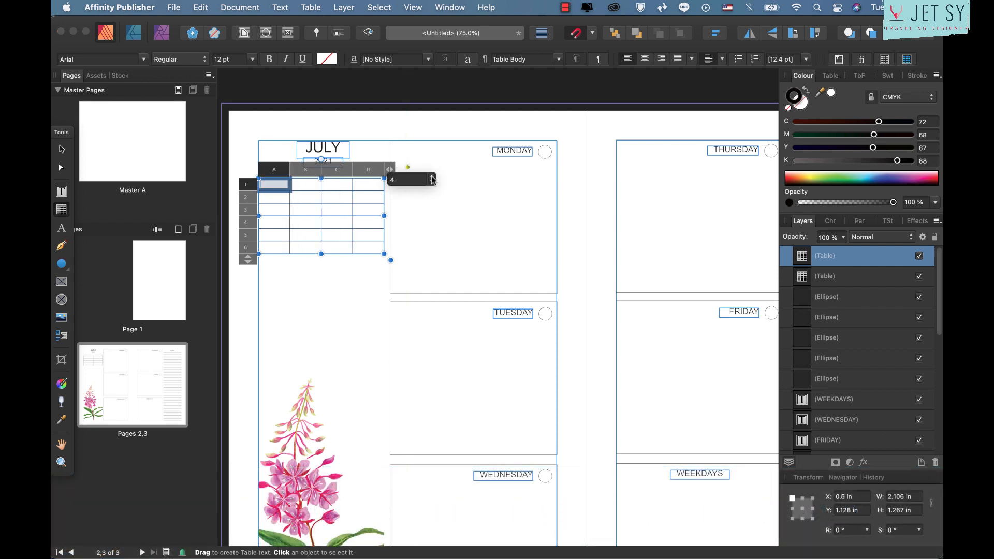
pyautogui.click(432, 178)
pyautogui.click(433, 177)
pyautogui.click(433, 177)
pyautogui.click(433, 177)
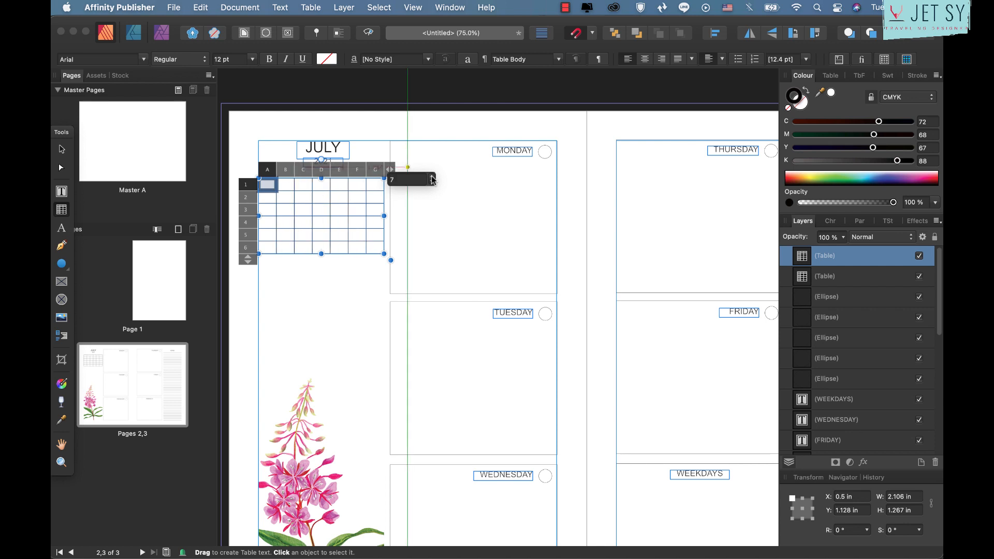
# - Centre-align all cells of the calendar table horizontally and try to set their text size to 9 pt
pyautogui.click(62, 149)
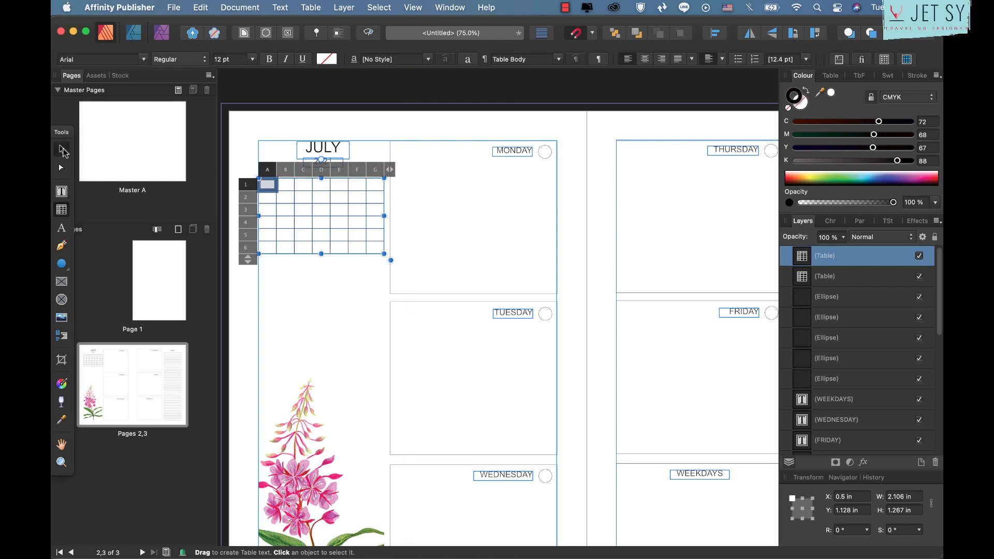
pyautogui.doubleClick(269, 185)
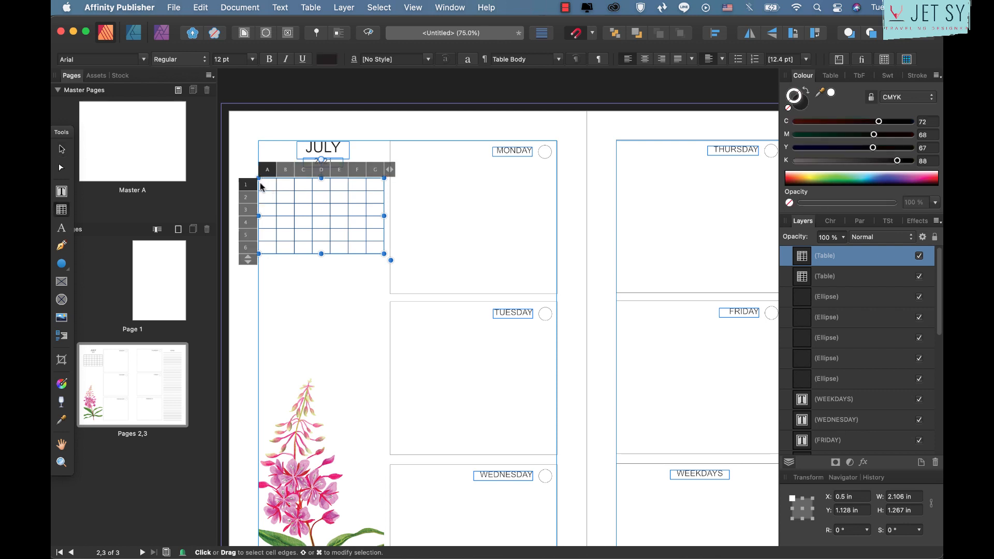
pyautogui.moveTo(260, 184); pyautogui.dragTo(389, 256)
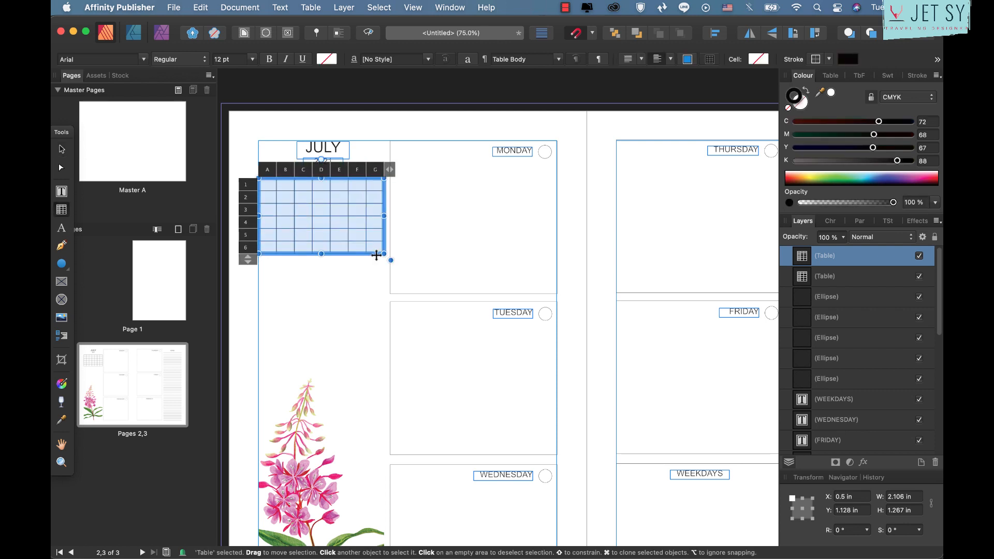
pyautogui.click(265, 170)
pyautogui.rightClick(264, 170)
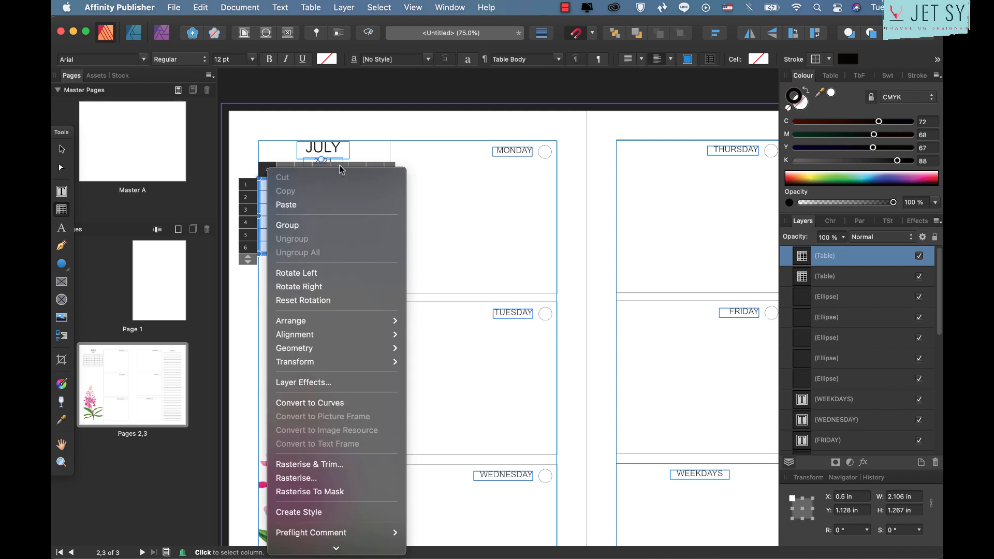
pyautogui.click(339, 166)
pyautogui.moveTo(268, 169); pyautogui.dragTo(375, 174)
pyautogui.click(642, 59)
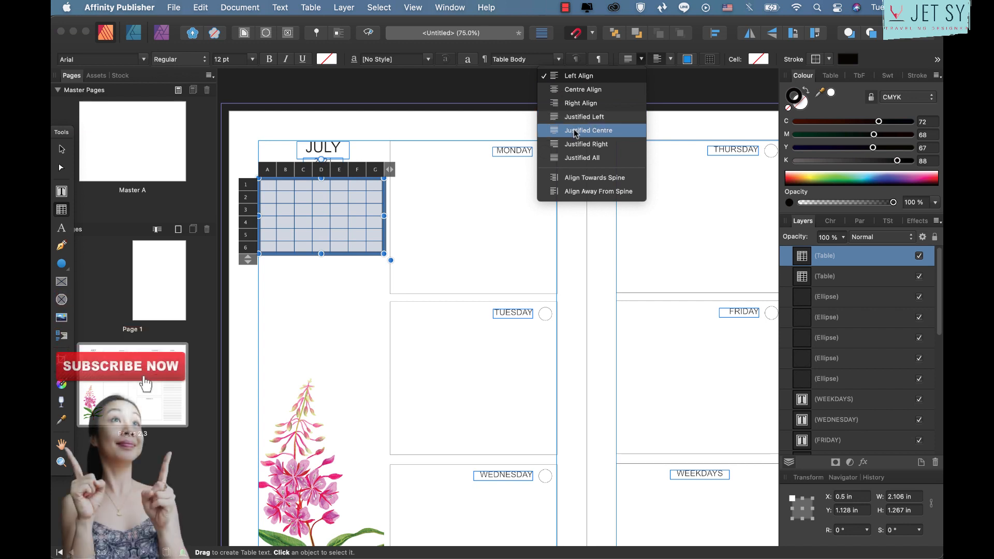
pyautogui.click(577, 90)
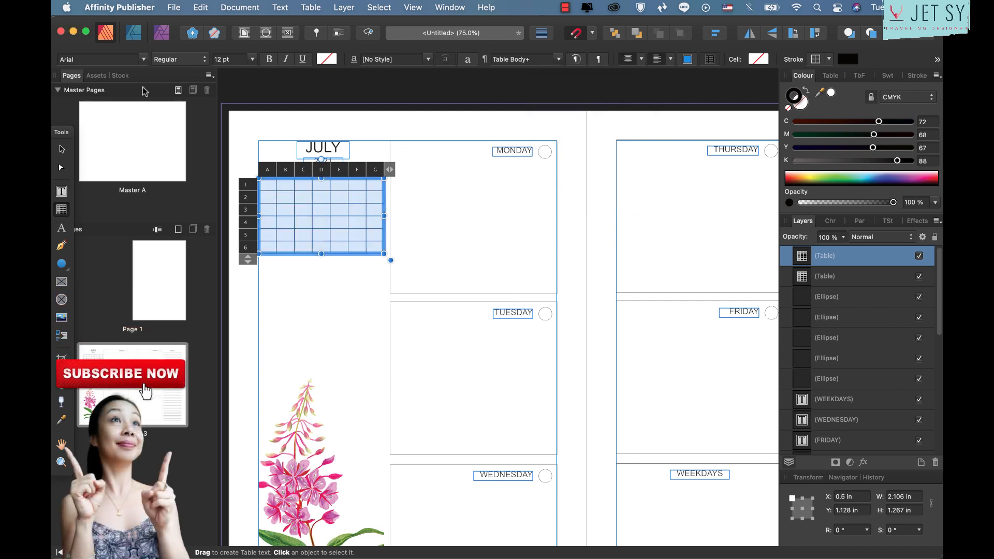
pyautogui.click(233, 59)
pyautogui.write('10')
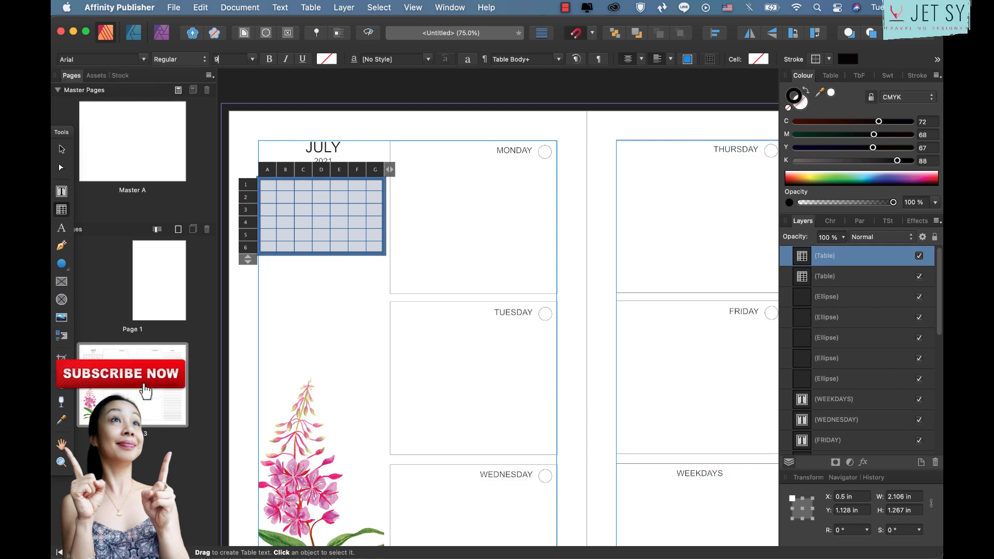
# - Enter M in the calendar table's first cell, format it at 9 pt, and centre it vertically
pyautogui.click(266, 185)
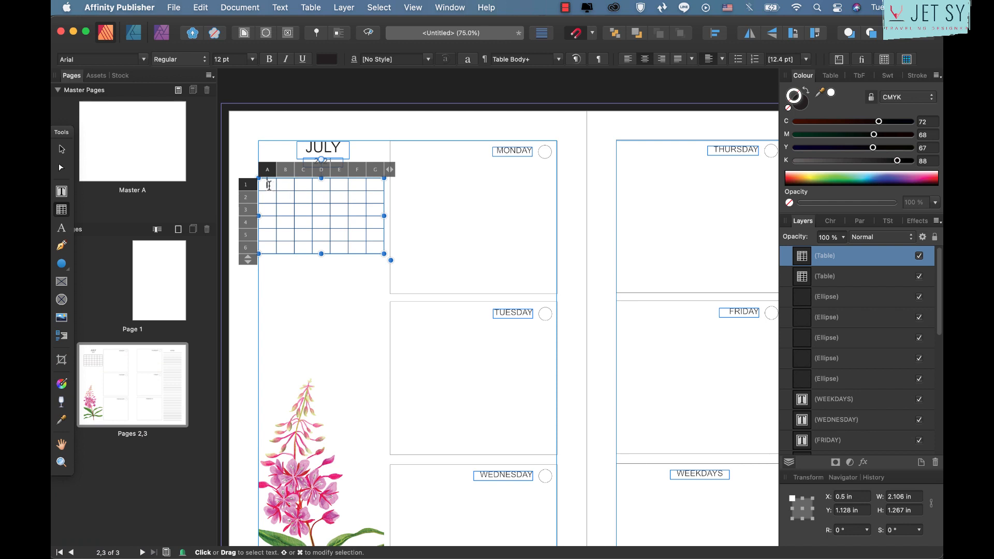
pyautogui.write('M')
pyautogui.doubleClick(269, 186)
pyautogui.press('super+c')
pyautogui.click(222, 59)
pyautogui.write('9')
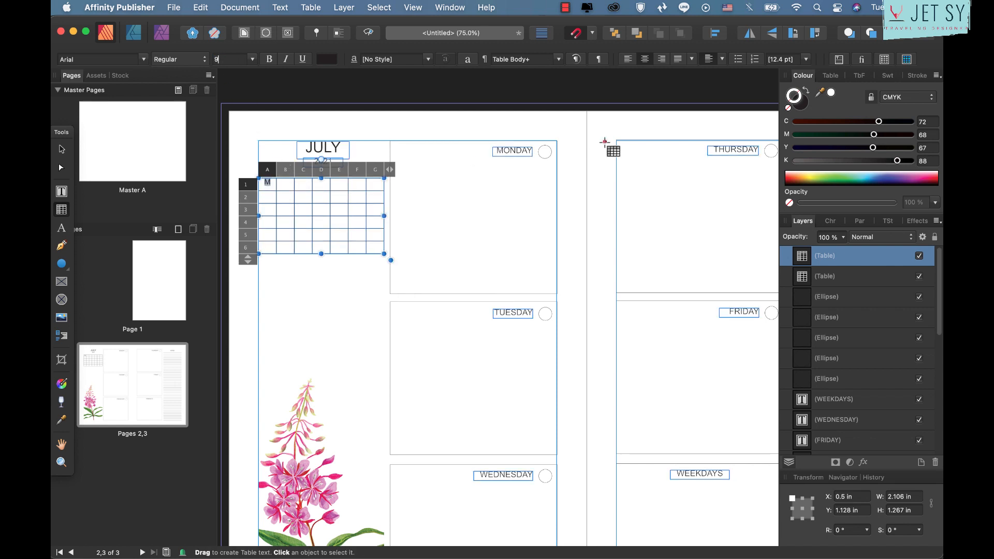
pyautogui.click(721, 60)
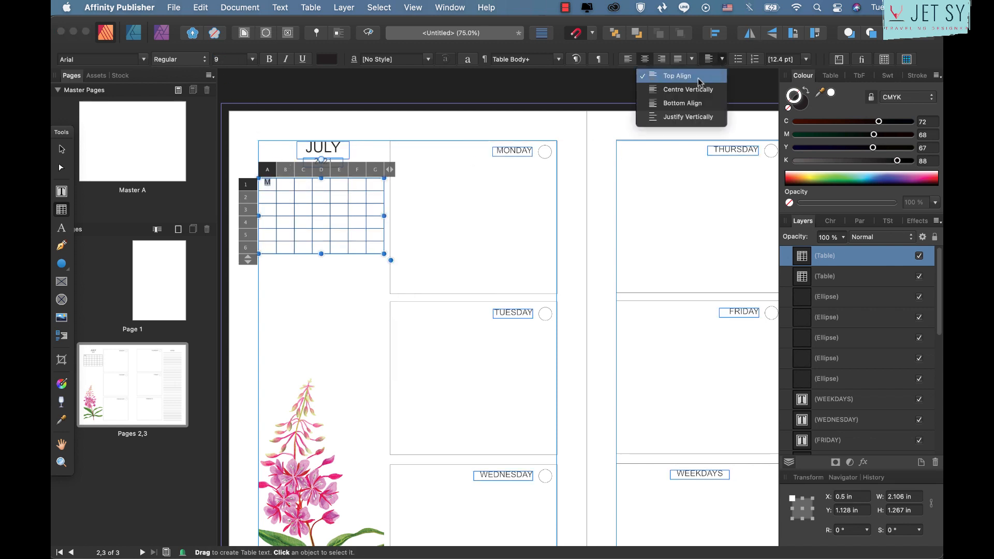
pyautogui.click(684, 89)
# - Paste the copied M into the other six cells of the calendar's first row
pyautogui.click(317, 240)
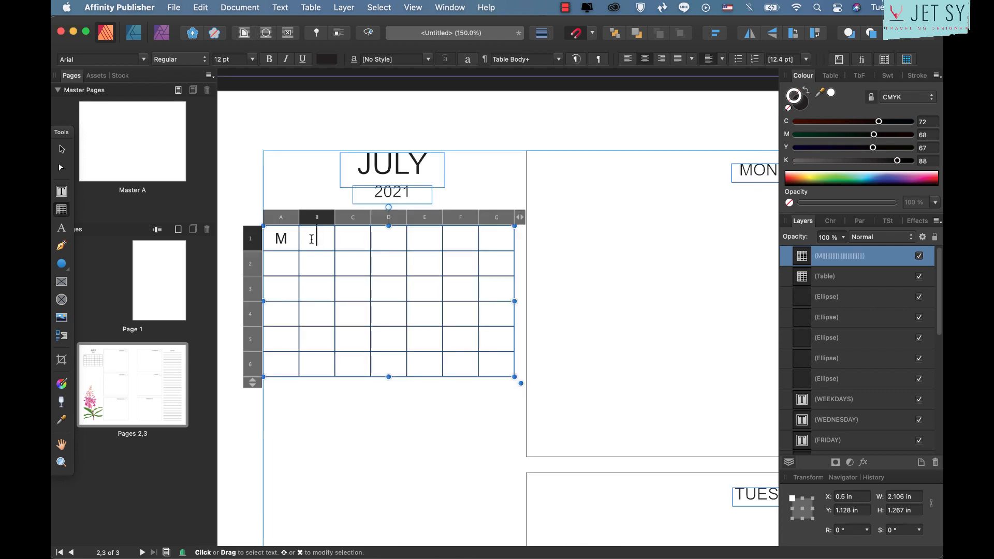
pyautogui.press('super+v')
pyautogui.click(358, 241)
pyautogui.press('super+v')
pyautogui.click(398, 242)
pyautogui.press('super+v')
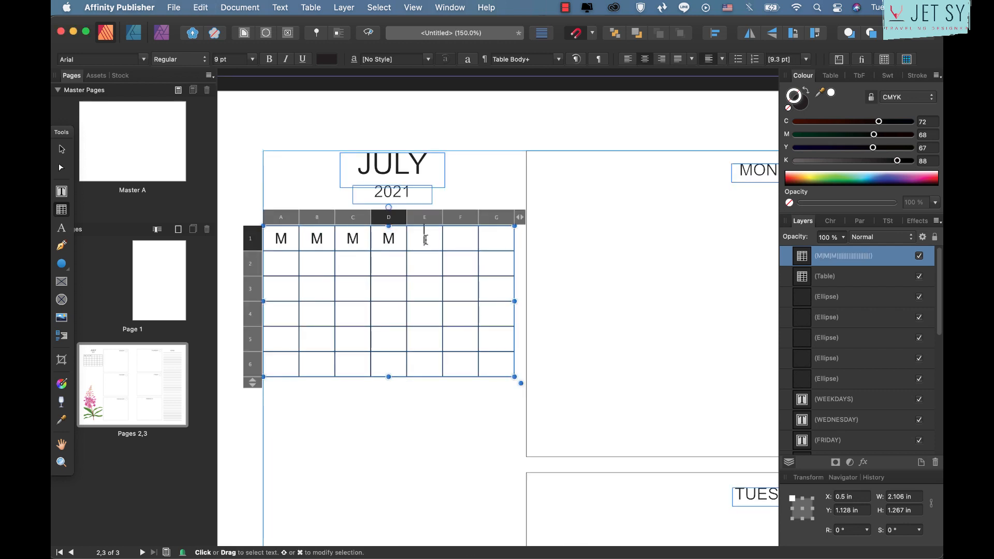
pyautogui.click(417, 242)
pyautogui.press('super+v')
pyautogui.click(453, 242)
pyautogui.press('super+v')
pyautogui.click(491, 244)
pyautogui.press('super+v')
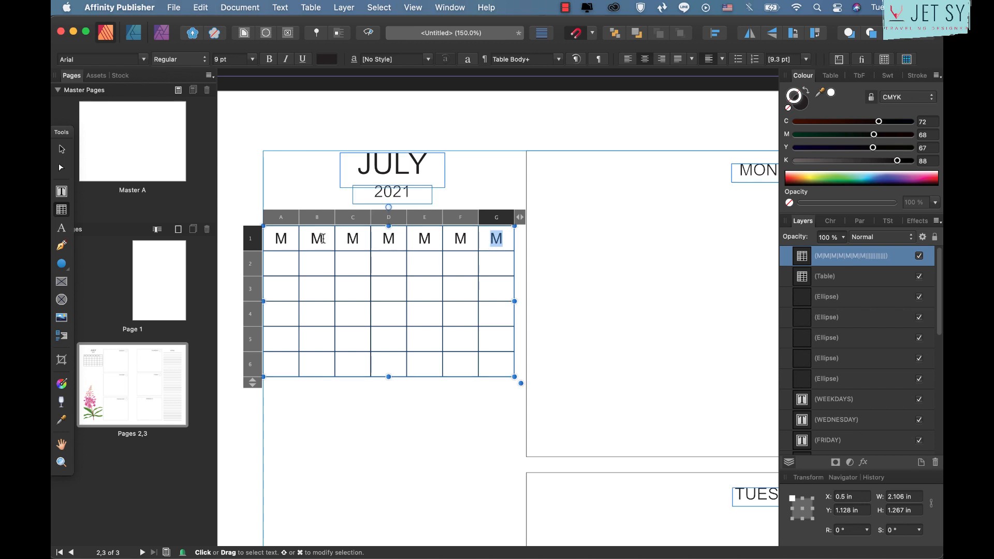
# - Replace the pasted letters in columns B to G with T, W, T, F, S and S
pyautogui.doubleClick(317, 239)
pyautogui.write('T')
pyautogui.doubleClick(356, 239)
pyautogui.write('W')
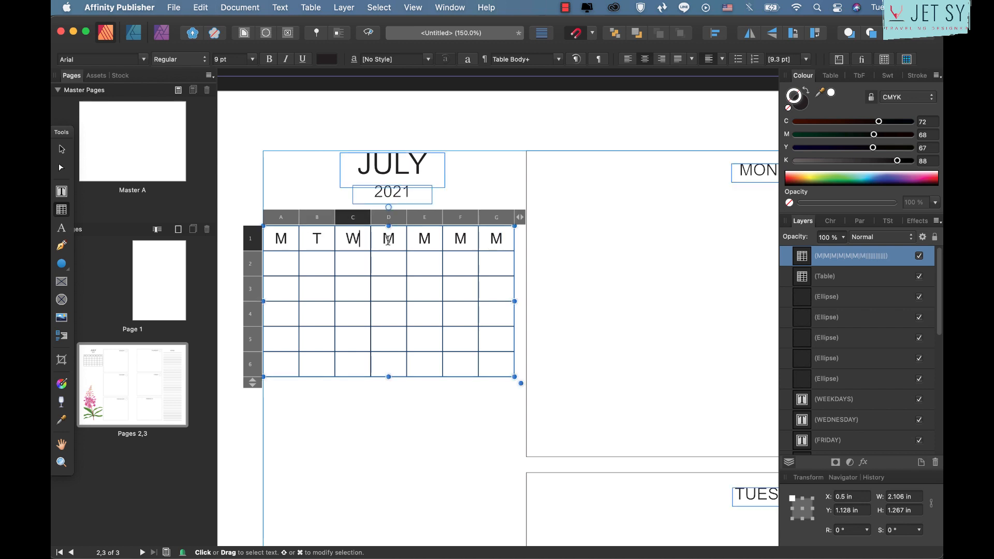
pyautogui.doubleClick(388, 239)
pyautogui.write('T')
pyautogui.doubleClick(424, 239)
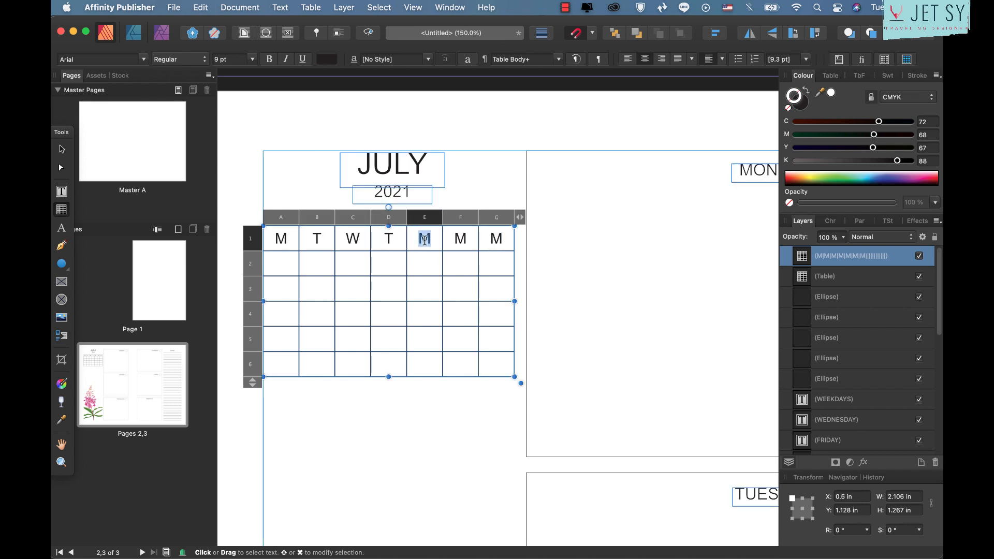
pyautogui.write('F')
pyautogui.doubleClick(461, 240)
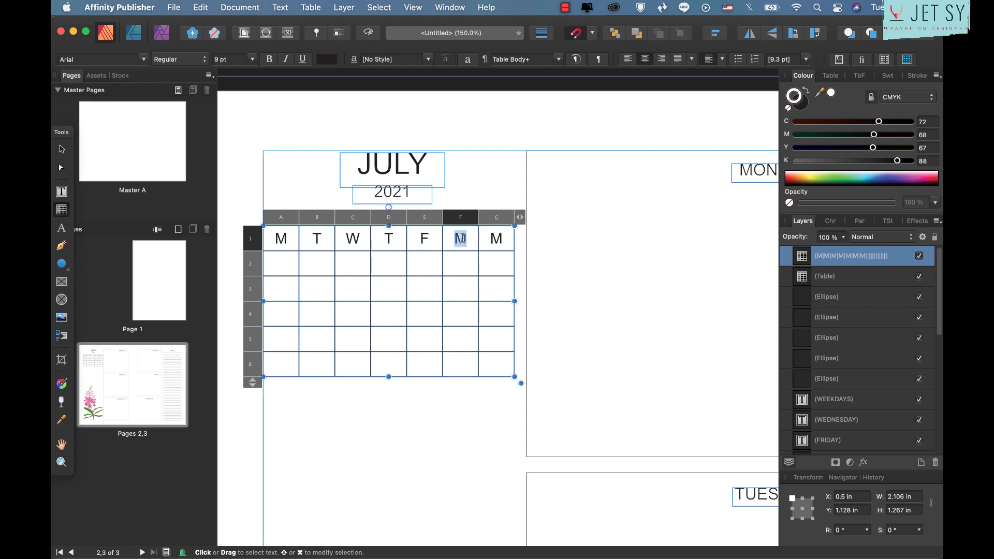
pyautogui.write('S')
pyautogui.doubleClick(494, 239)
pyautogui.write('S')
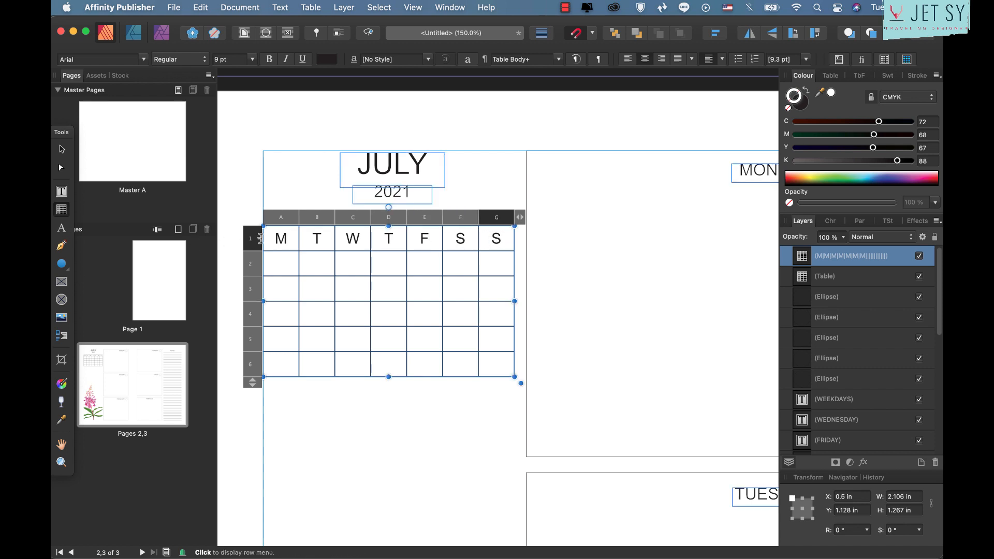
# - Outline the weekday header row in C 27, M 54, Y 0, K 0 and fill it with semi-transparent C 29, M 65, Y 44, K 0
pyautogui.click(262, 240)
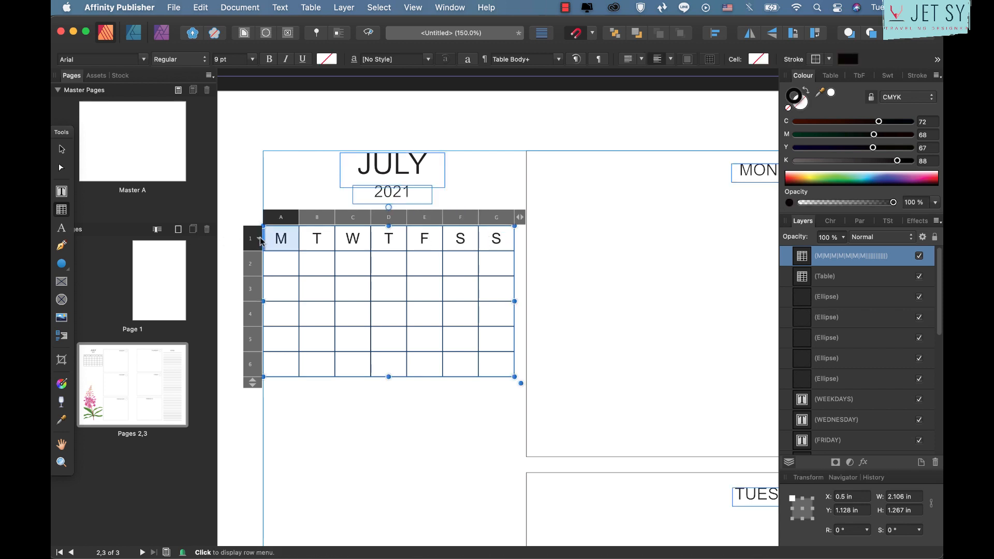
pyautogui.moveTo(274, 240); pyautogui.dragTo(482, 245)
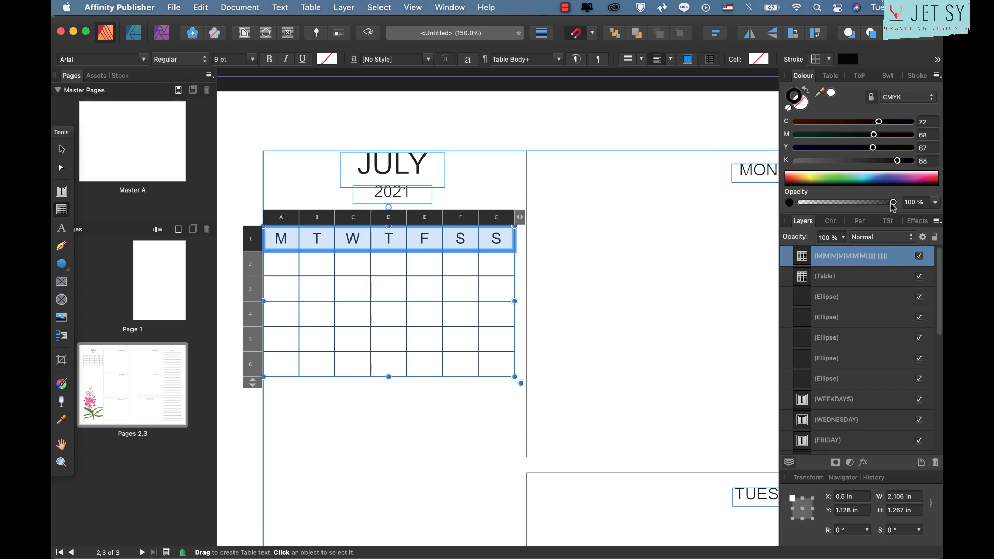
pyautogui.click(910, 179)
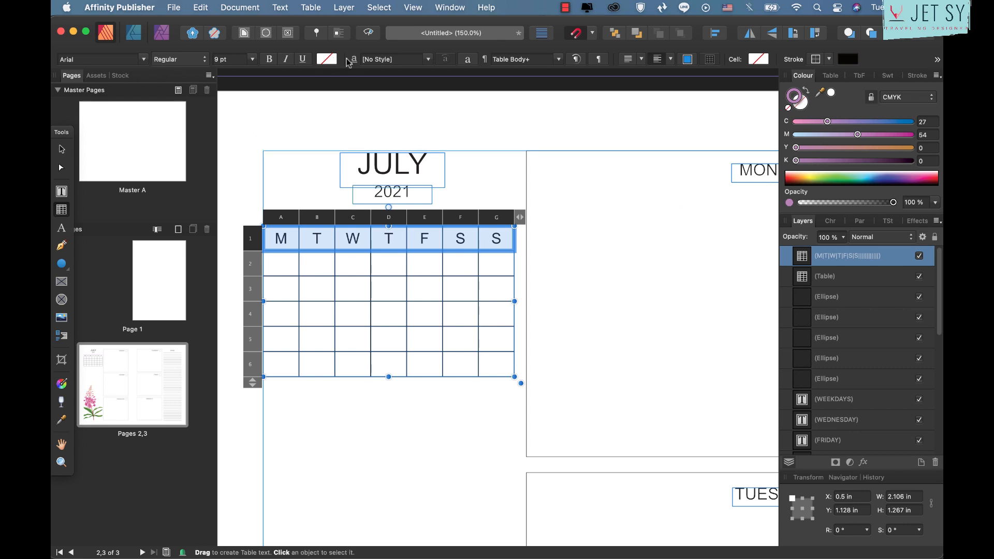
pyautogui.click(758, 58)
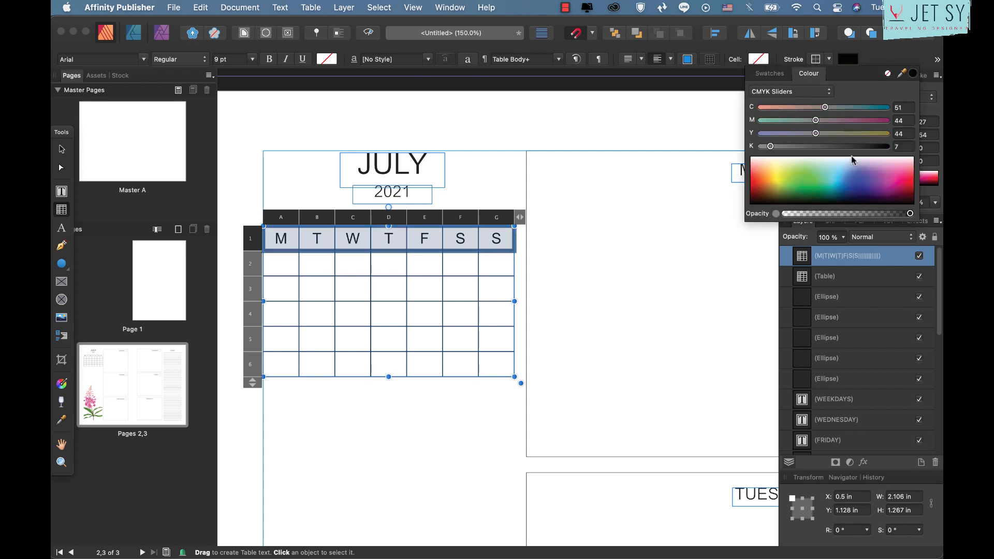
pyautogui.moveTo(816, 119); pyautogui.dragTo(798, 107)
pyautogui.moveTo(770, 147); pyautogui.dragTo(762, 149)
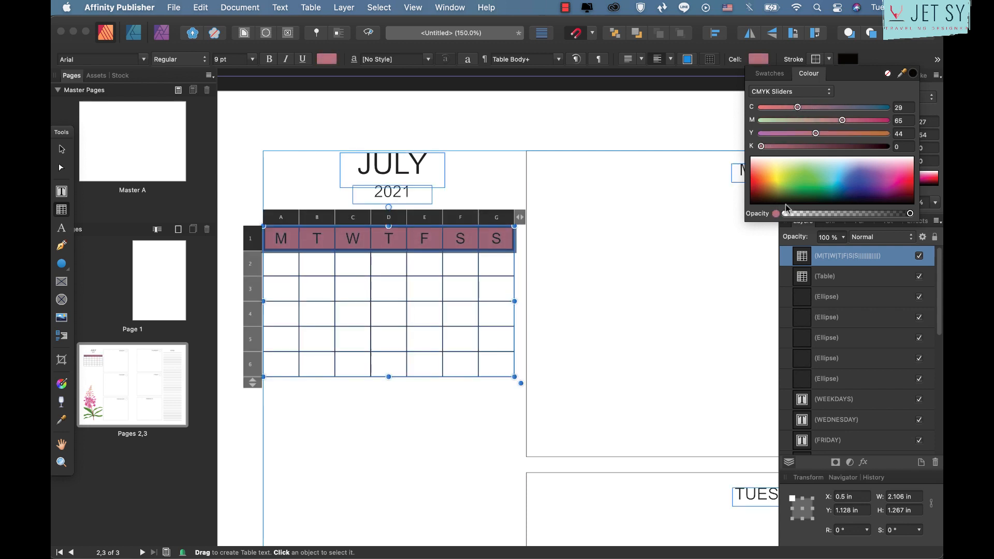
pyautogui.moveTo(910, 214); pyautogui.dragTo(827, 213)
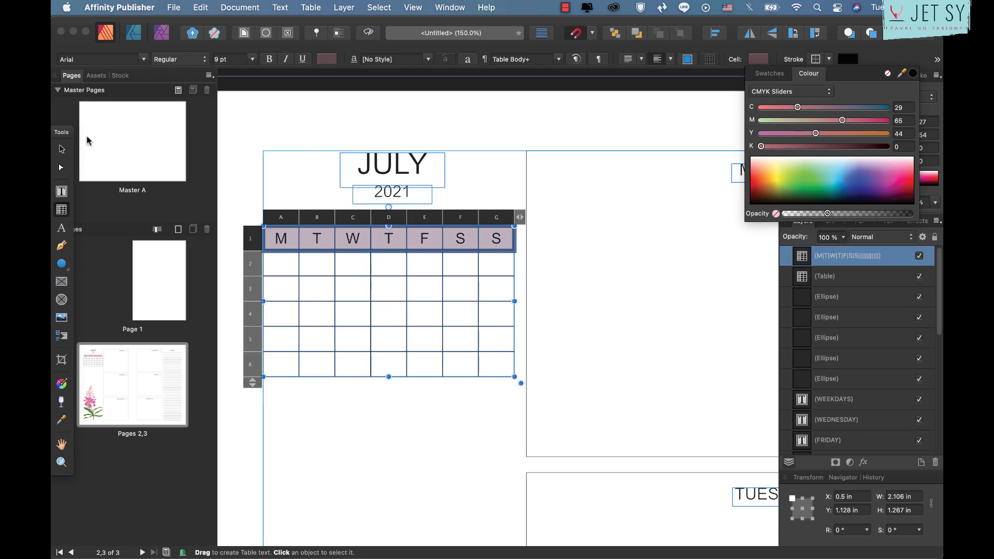
pyautogui.click(61, 148)
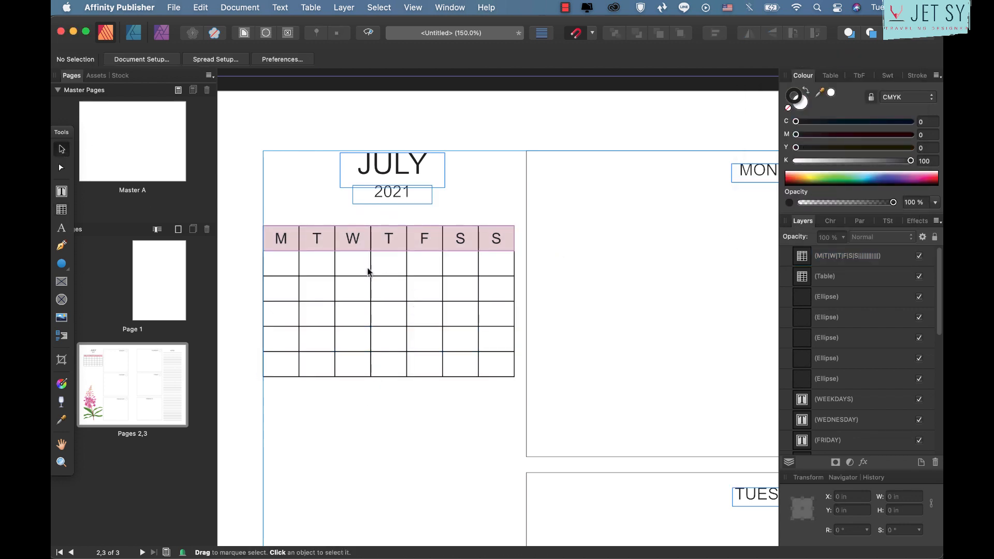
# - Apply a white stroke (C 0, M 0, Y 0, K 0) to all cell borders of the calendar table
pyautogui.click(344, 263)
pyautogui.doubleClick(285, 265)
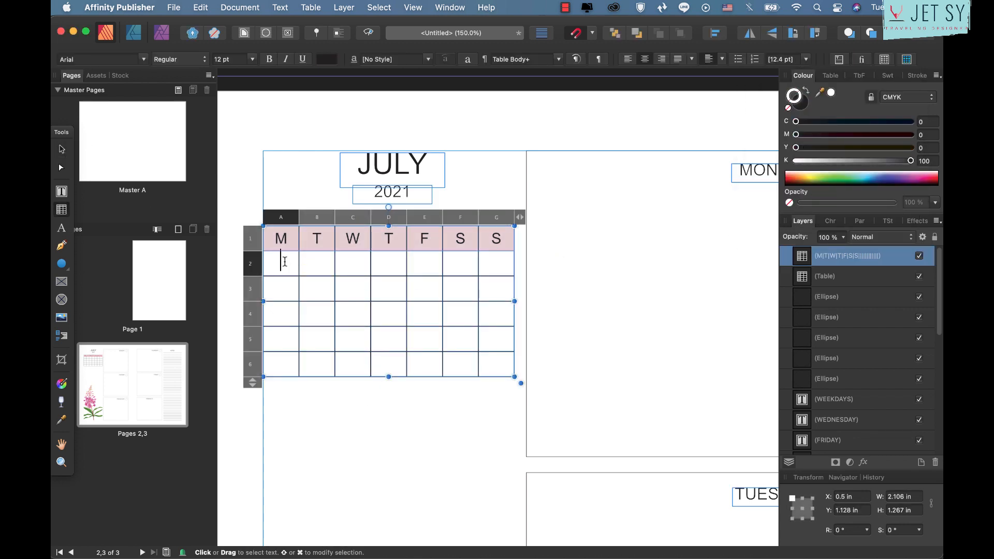
pyautogui.moveTo(281, 239); pyautogui.dragTo(493, 366)
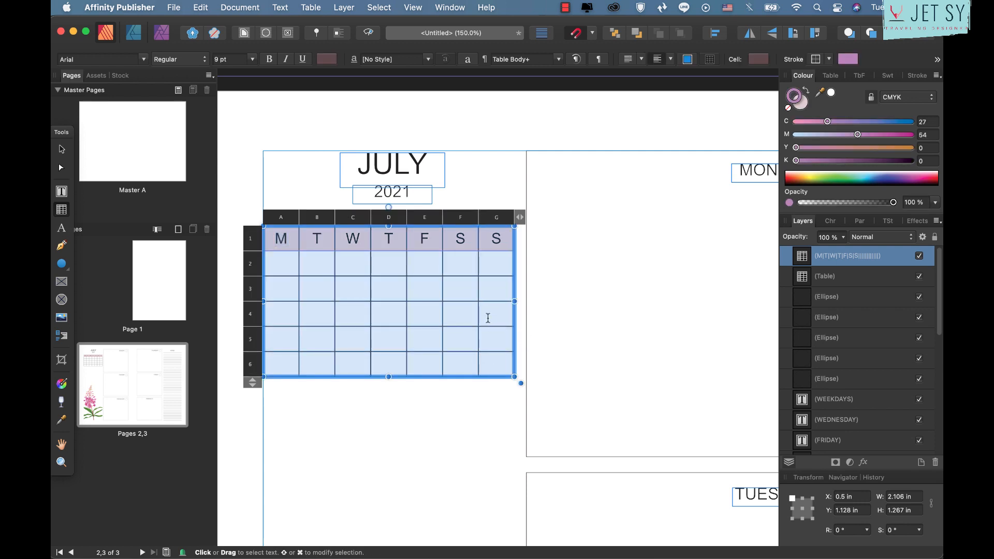
pyautogui.click(817, 60)
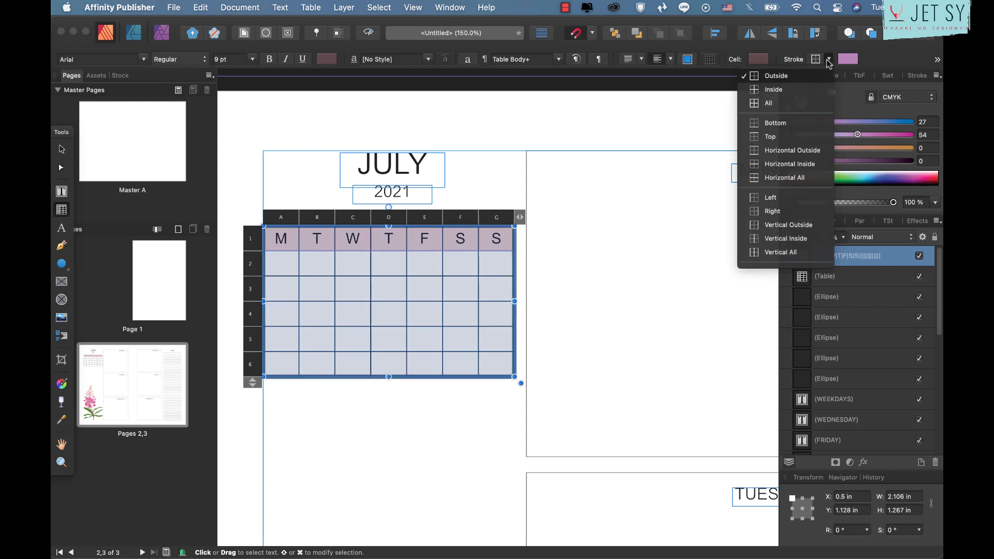
pyautogui.click(768, 104)
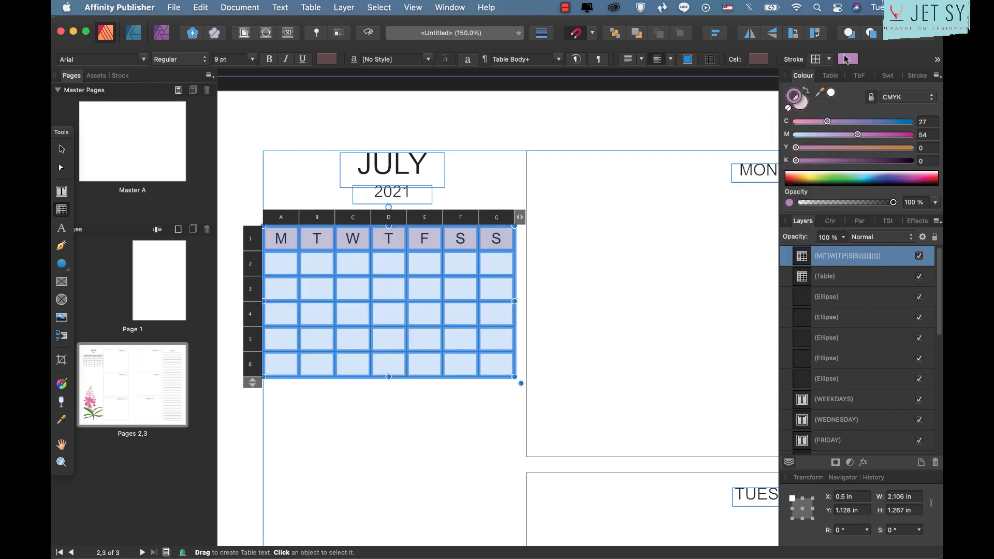
pyautogui.click(850, 65)
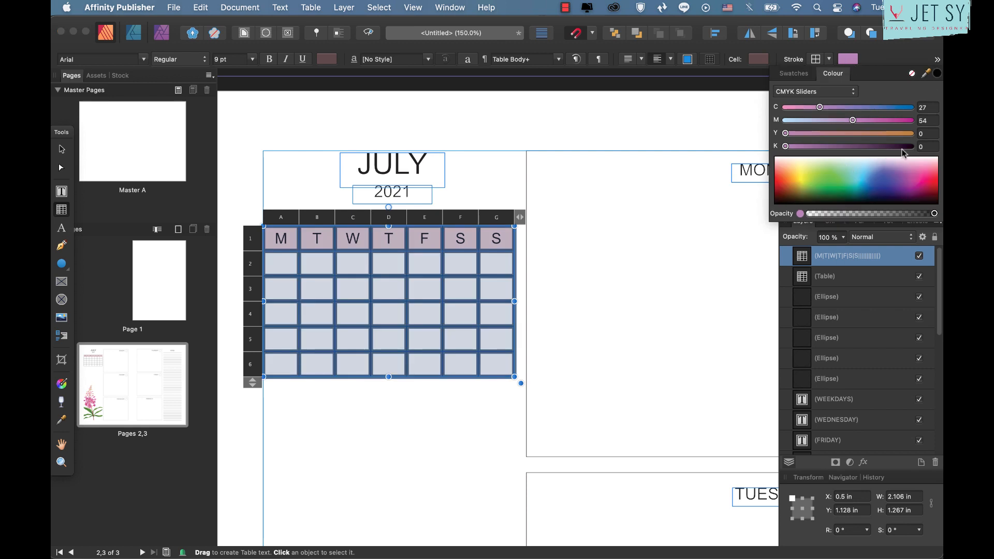
pyautogui.moveTo(852, 121)
pyautogui.mouseDown()
pyautogui.moveTo(771, 125)
pyautogui.moveTo(772, 106)
pyautogui.moveTo(752, 103)
pyautogui.mouseUp()
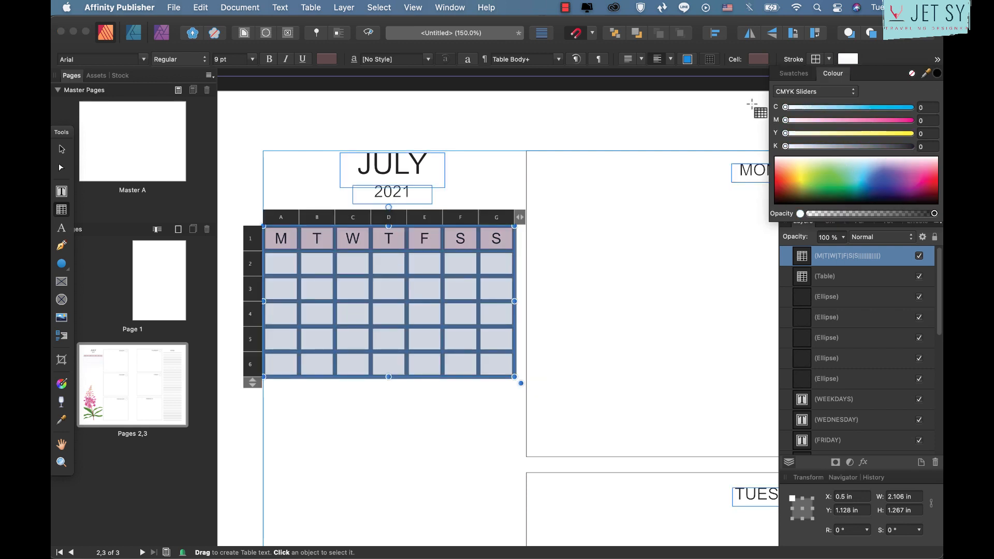
pyautogui.click(61, 149)
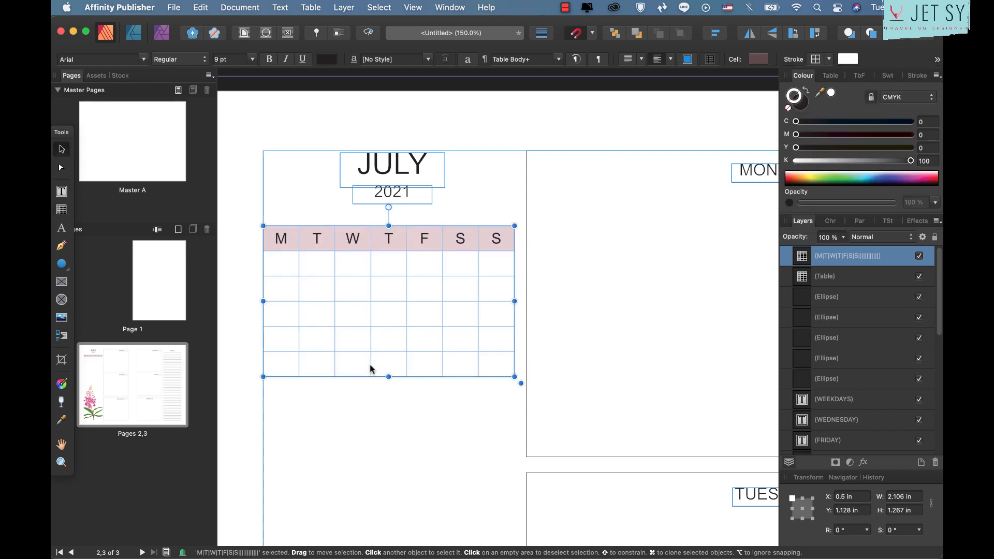
pyautogui.click(368, 408)
# - Try copying the T from the header's D column into cells D2 and E2 of the calendar
pyautogui.click(283, 273)
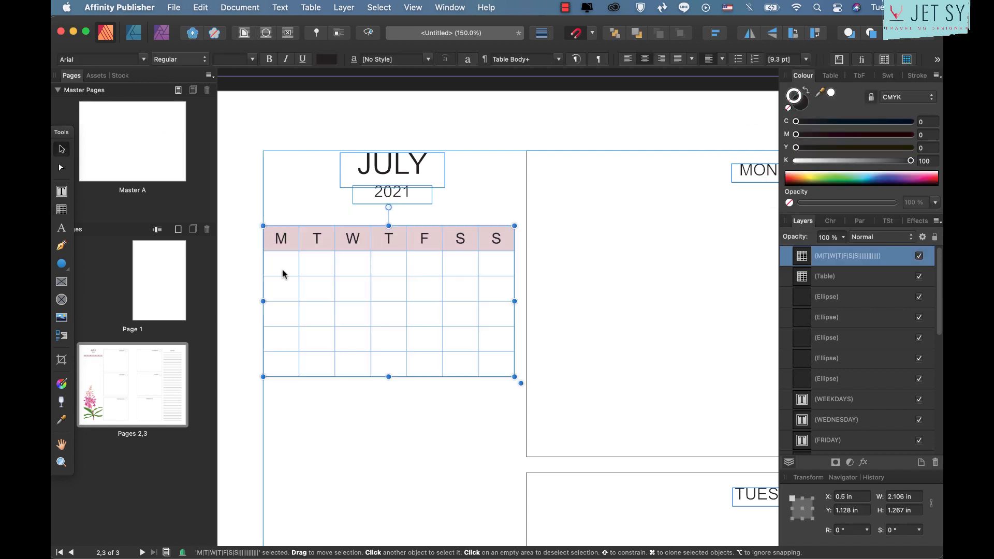
pyautogui.doubleClick(393, 262)
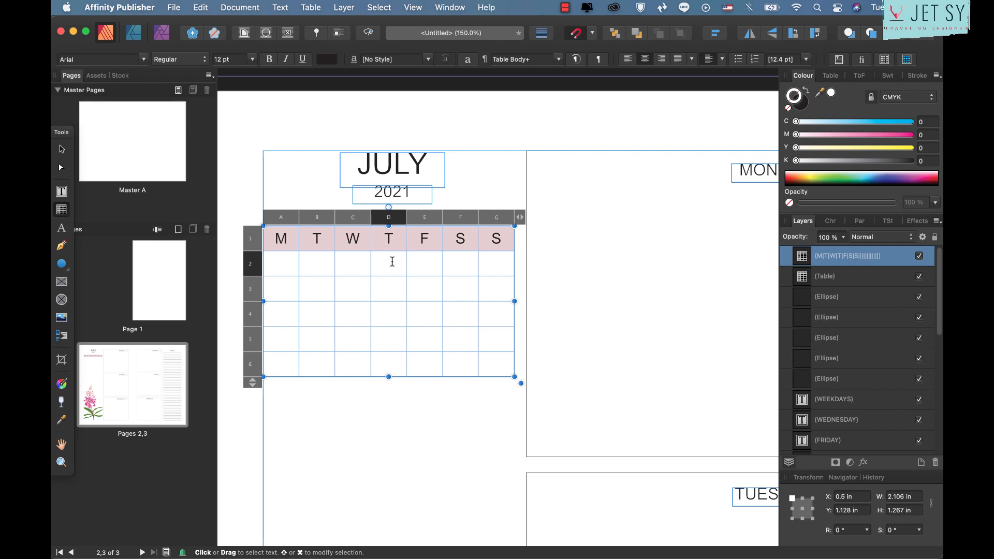
pyautogui.moveTo(379, 235); pyautogui.dragTo(390, 244)
pyautogui.press('super+c')
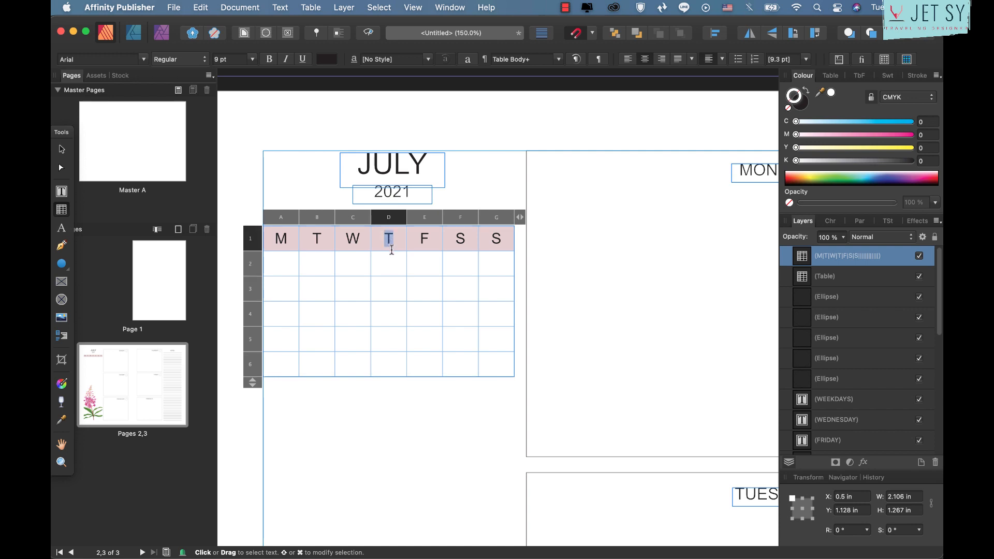
pyautogui.press('Escape')
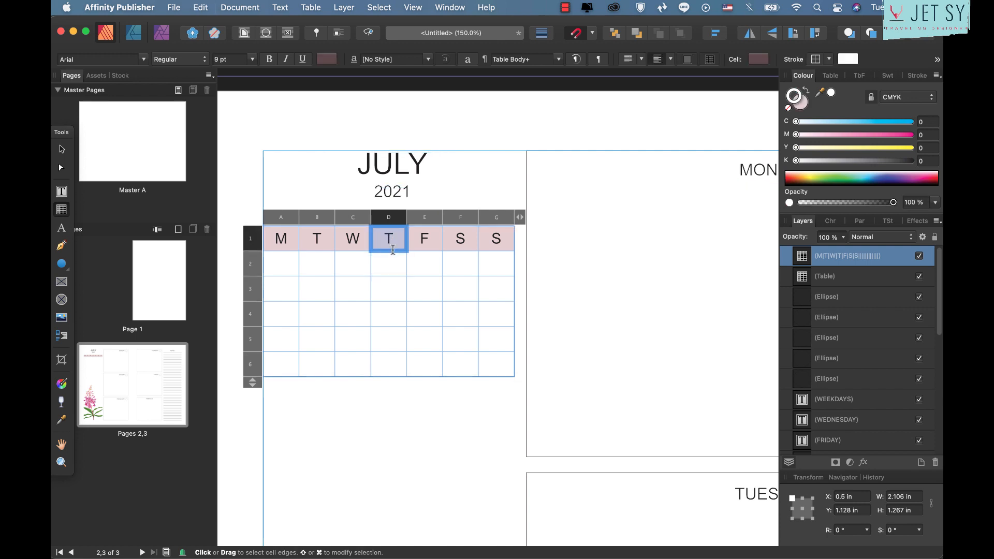
pyautogui.click(380, 267)
pyautogui.press('super+v')
pyautogui.click(439, 266)
pyautogui.press('super+v')
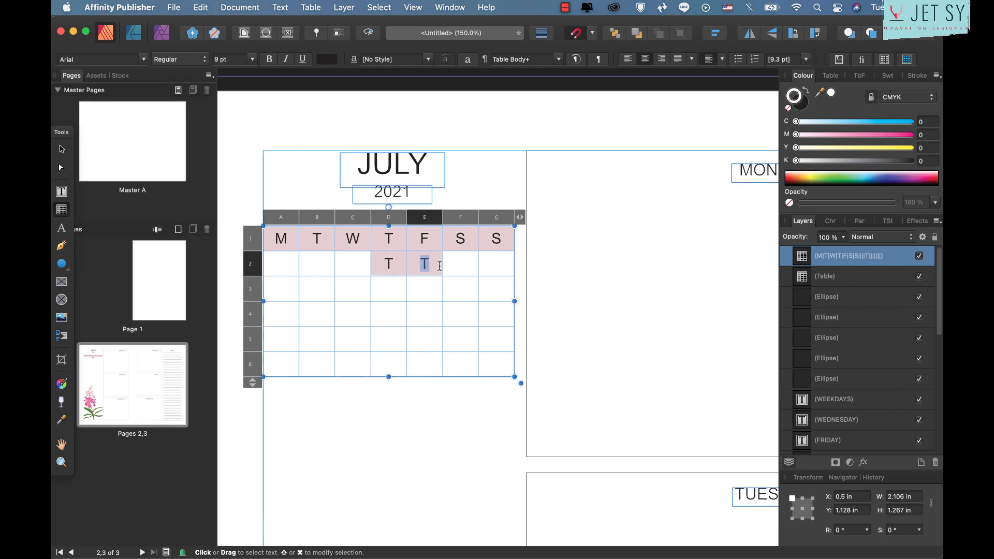
# - Undo the letters pasted into the calendar's second row
pyautogui.press('super+z')
pyautogui.press('super+z')
pyautogui.press('super+z')
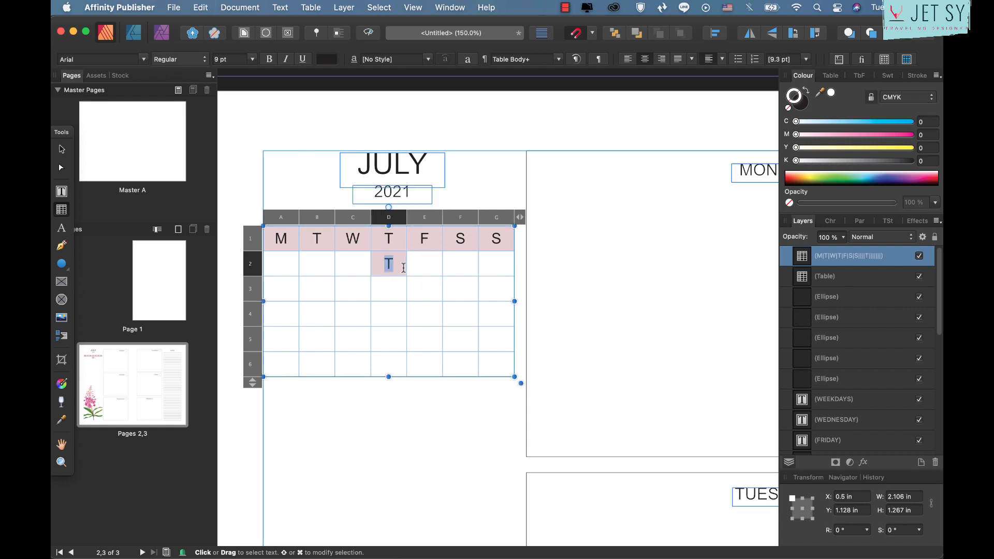
# - Enter 1 in cell D2 at 9 pt and centre it vertically in the cell
pyautogui.write('1')
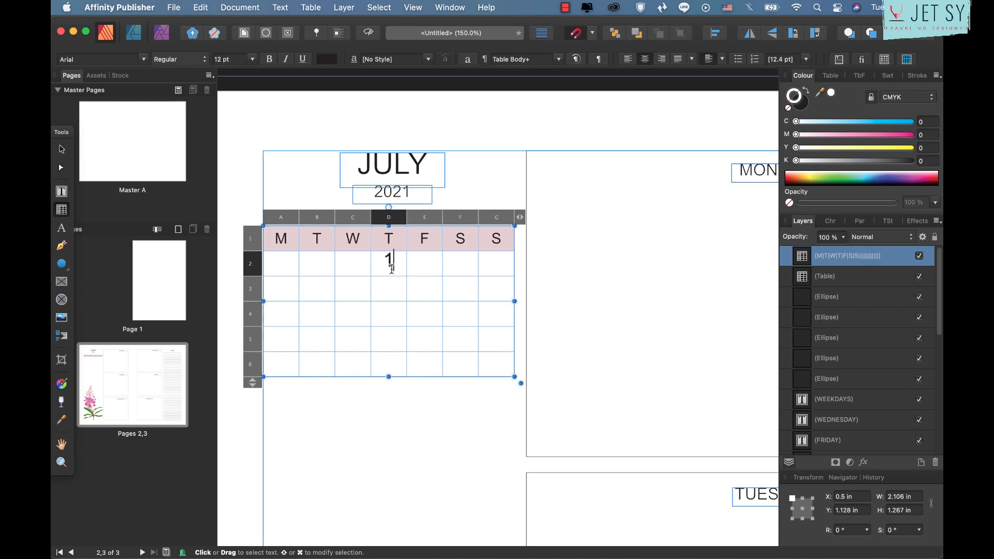
pyautogui.moveTo(388, 267)
pyautogui.mouseDown()
pyautogui.moveTo(458, 266)
pyautogui.moveTo(391, 267)
pyautogui.mouseUp()
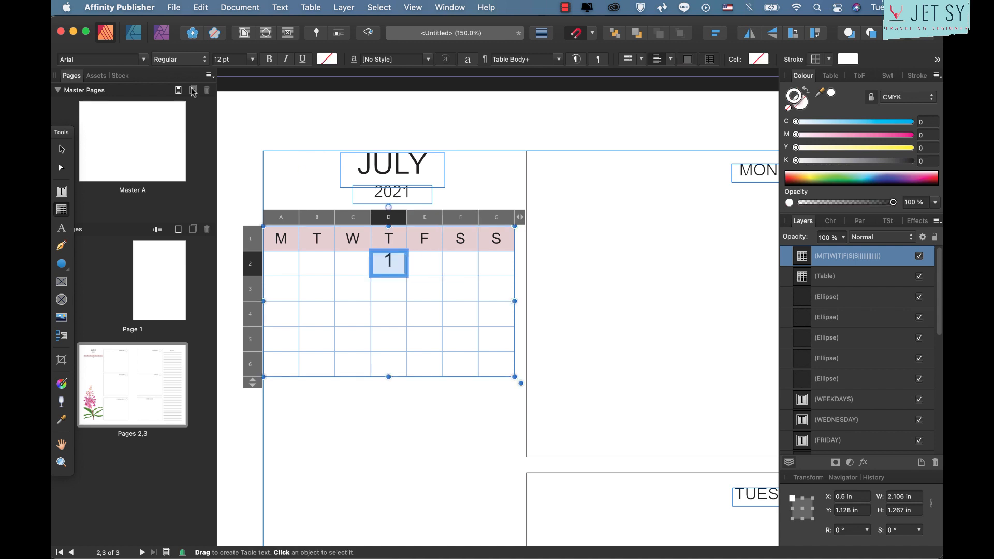
pyautogui.write('9')
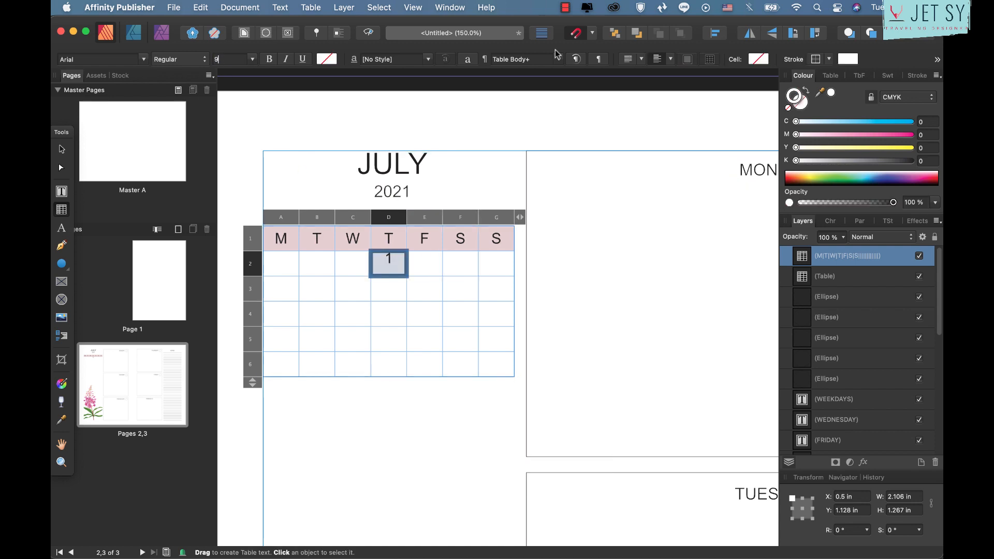
pyautogui.click(671, 59)
pyautogui.click(621, 89)
pyautogui.click(422, 281)
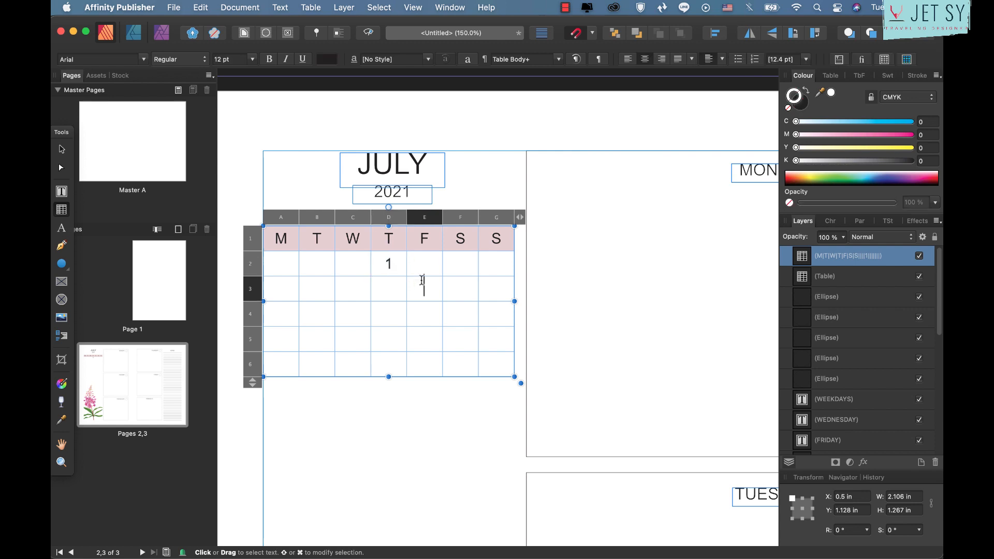
# - Copy the formatted 1 from D2 into cells E2, F2 and G2
pyautogui.click(389, 264)
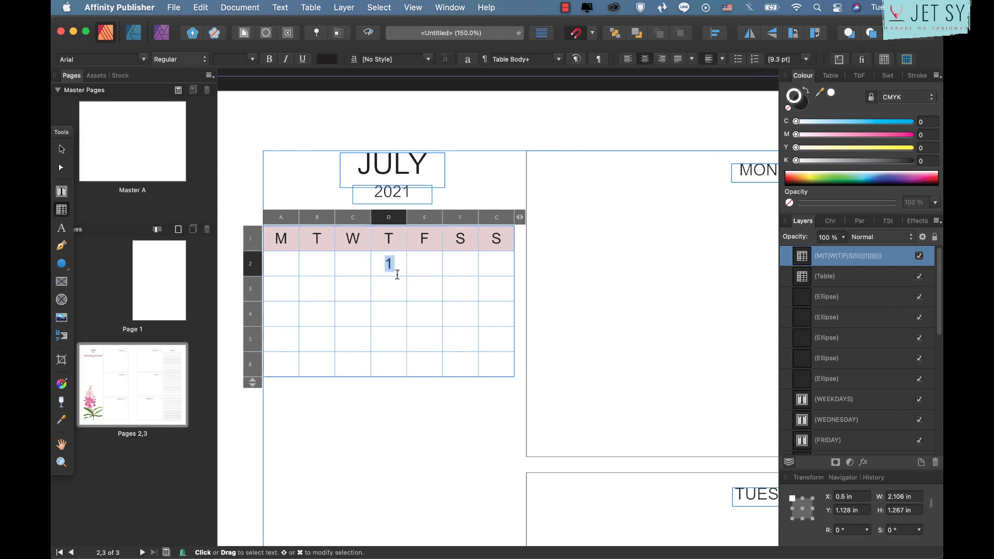
pyautogui.press('Escape')
pyautogui.click(420, 269)
pyautogui.write('1')
pyautogui.click(465, 268)
pyautogui.press('super+v')
pyautogui.click(498, 268)
pyautogui.press('super+v')
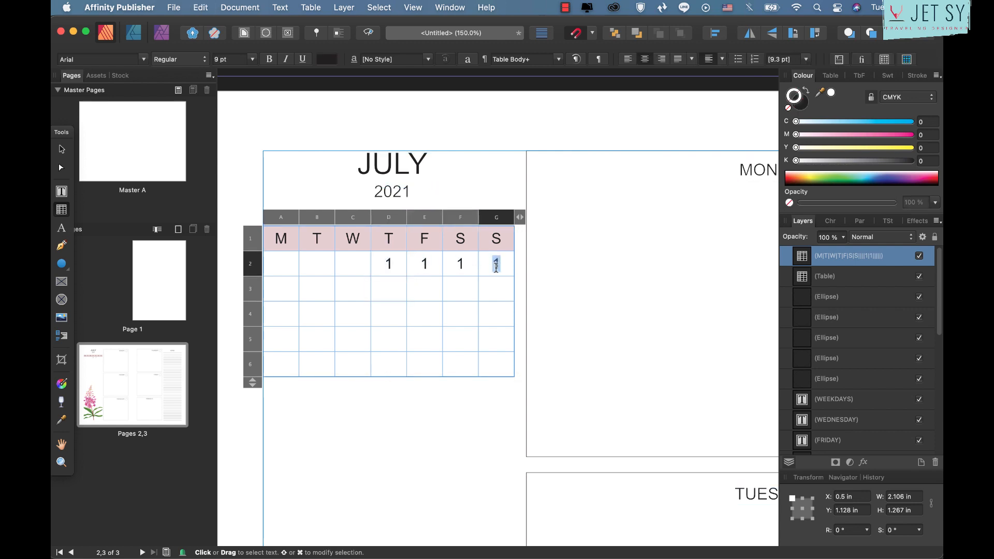
# - Paste the copied 1 into all seven cells of the calendar's third row
pyautogui.click(288, 292)
pyautogui.write('1')
pyautogui.click(352, 290)
pyautogui.press('super+v')
pyautogui.click(388, 287)
pyautogui.press('super+v')
pyautogui.click(424, 289)
pyautogui.press('super+v')
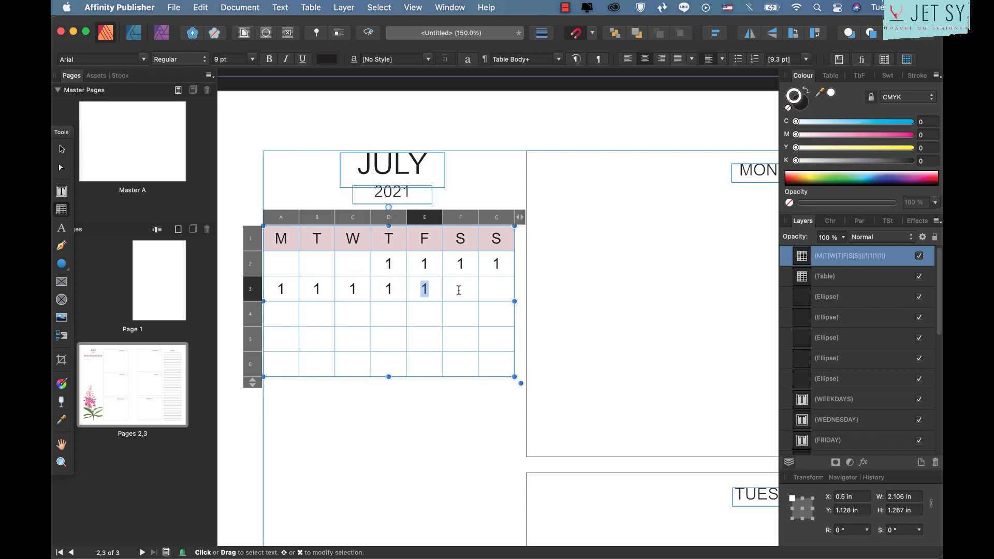
pyautogui.click(456, 289)
pyautogui.press('super+v')
# - Replace the numbers in cells E2, F2 and G2 with 2, 3 and 4
pyautogui.write('2')
pyautogui.doubleClick(462, 266)
pyautogui.doubleClick(423, 264)
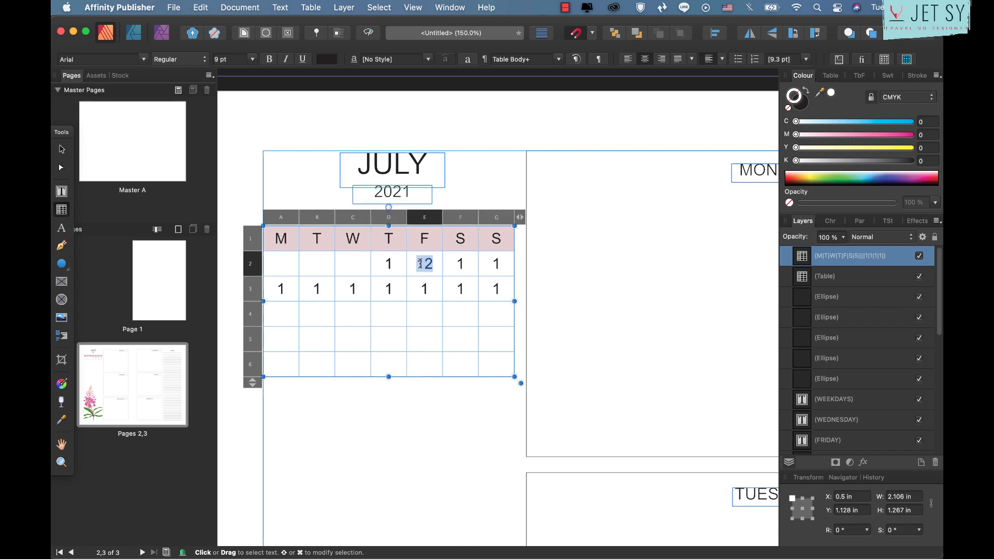
pyautogui.write('2')
pyautogui.doubleClick(461, 267)
pyautogui.write('3')
pyautogui.click(494, 263)
# - Replace the numbers in cells A3 to D3 with 5, 6, 7 and 8
pyautogui.doubleClick(283, 289)
pyautogui.write('5')
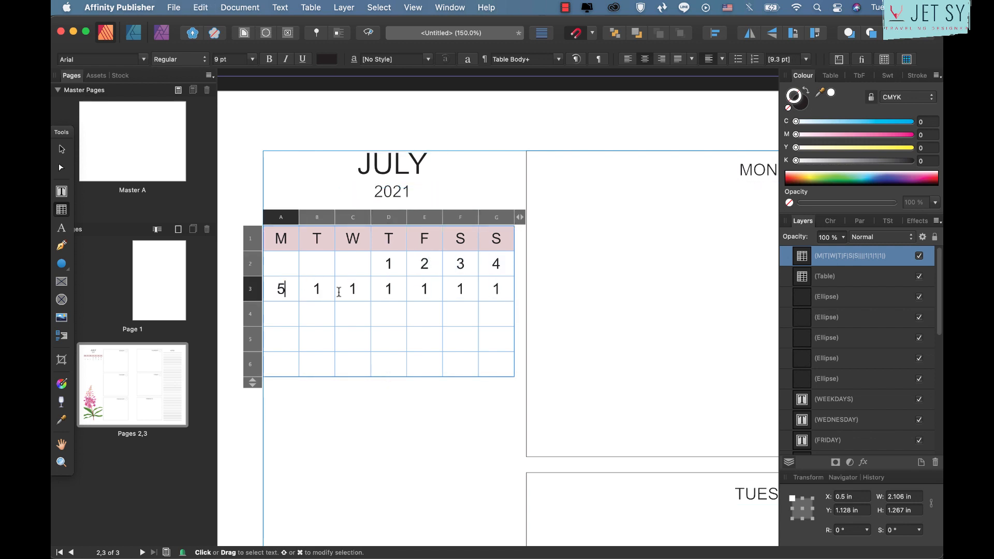
pyautogui.doubleClick(317, 289)
pyautogui.write('6')
pyautogui.doubleClick(353, 288)
pyautogui.write('7')
pyautogui.click(386, 288)
pyautogui.write('8')
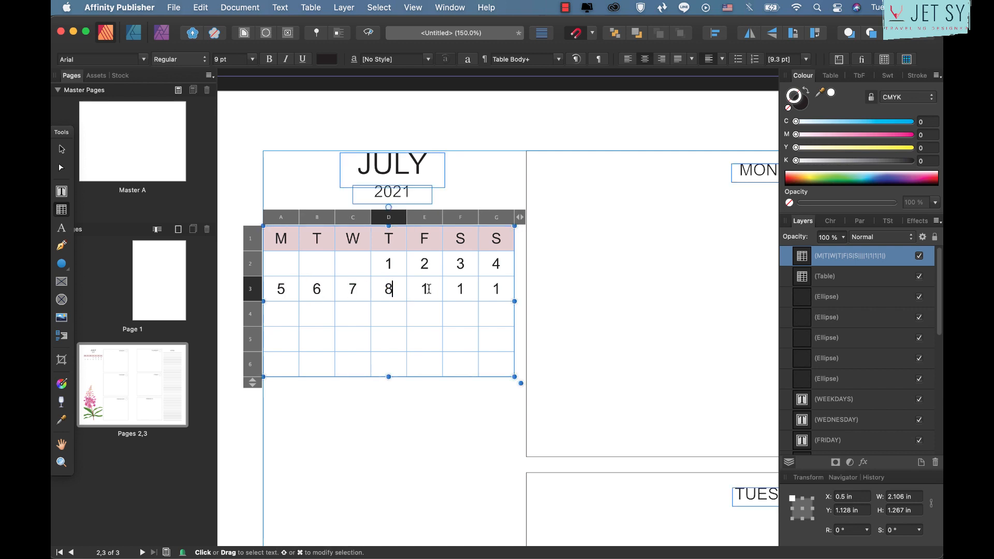
# - Change cells E3, F3 and G3 to 9, 10 and 11
pyautogui.doubleClick(423, 289)
pyautogui.write('9')
pyautogui.click(466, 291)
pyautogui.write('0')
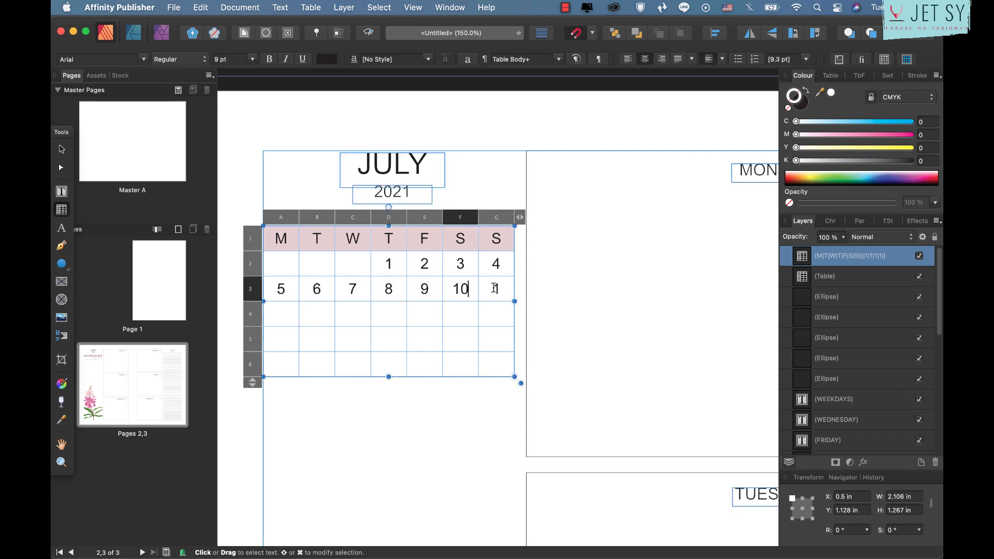
pyautogui.click(500, 290)
pyautogui.write('11')
# - Copy the 11 from G3 into all seven cells of the calendar's fourth row
pyautogui.doubleClick(495, 289)
pyautogui.rightClick(489, 294)
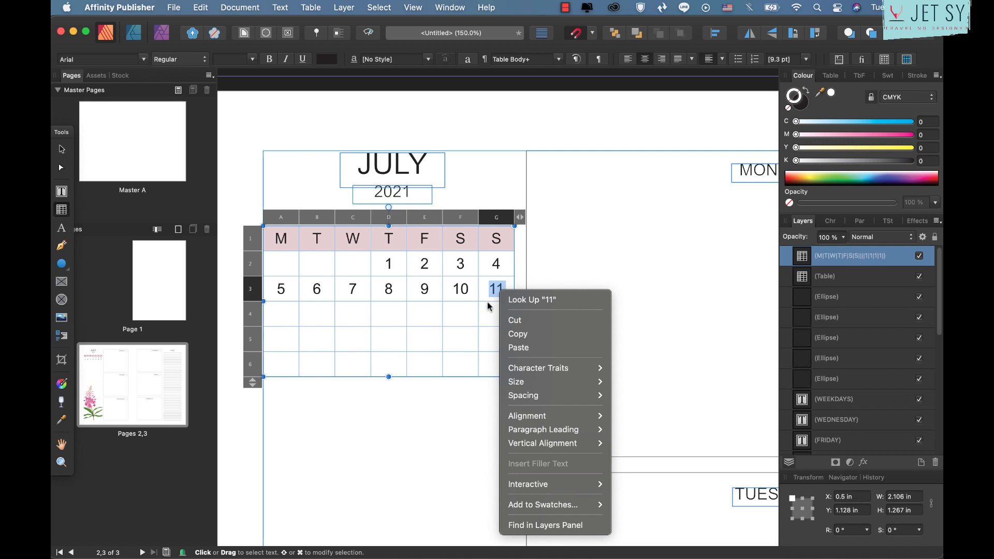
pyautogui.click(490, 307)
pyautogui.moveTo(489, 297); pyautogui.dragTo(486, 301)
pyautogui.click(281, 314)
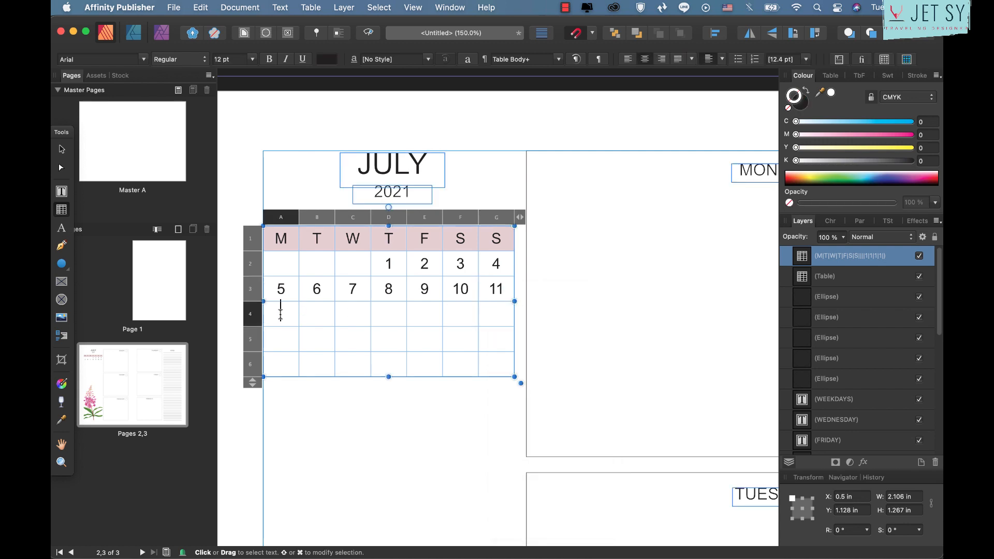
pyautogui.press('super+v')
pyautogui.click(316, 314)
pyautogui.press('super+v')
pyautogui.click(350, 314)
pyautogui.press('super+v')
pyautogui.click(384, 314)
pyautogui.press('super+v')
pyautogui.click(423, 315)
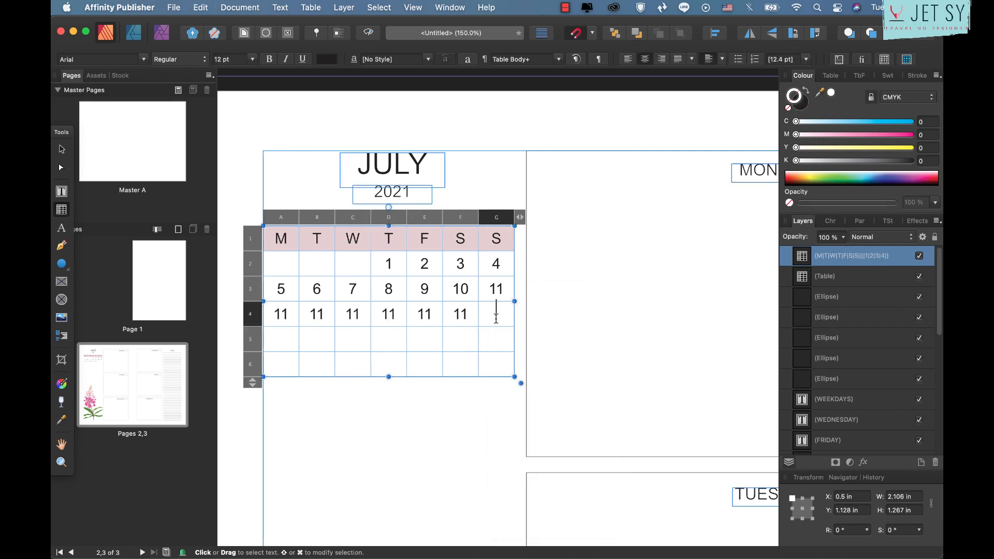
# - Change the dates in cells A4 to D4 to 12, 13, 14 and 15
pyautogui.click(296, 314)
pyautogui.press('BackSpace')
pyautogui.write('2')
pyautogui.click(330, 314)
pyautogui.press('BackSpace')
pyautogui.write('3')
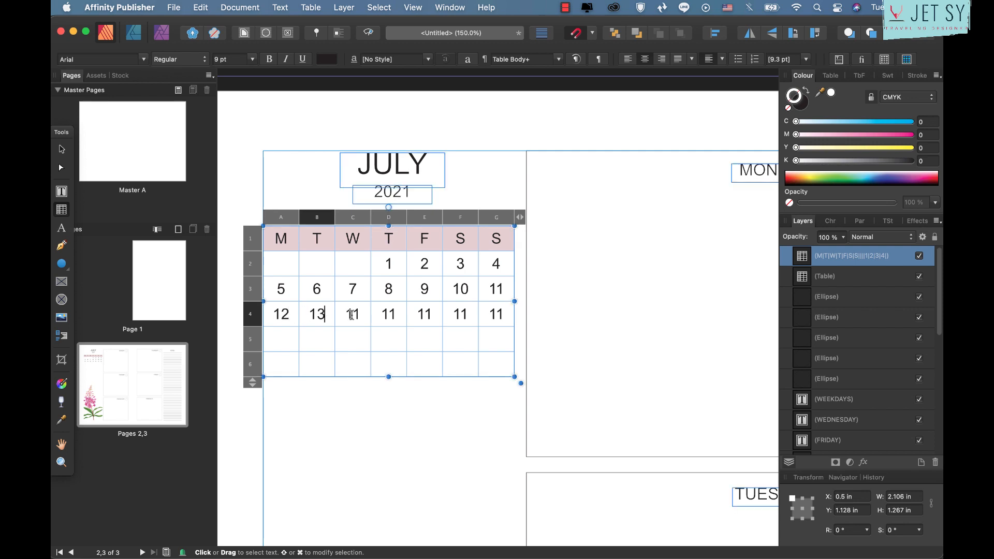
pyautogui.click(365, 313)
pyautogui.press('BackSpace')
pyautogui.write('4')
pyautogui.click(402, 313)
pyautogui.press('BackSpace')
pyautogui.write('5')
# - Change the dates in cells E4, F4 and G4 to 16, 17 and 18
pyautogui.click(435, 313)
pyautogui.press('BackSpace')
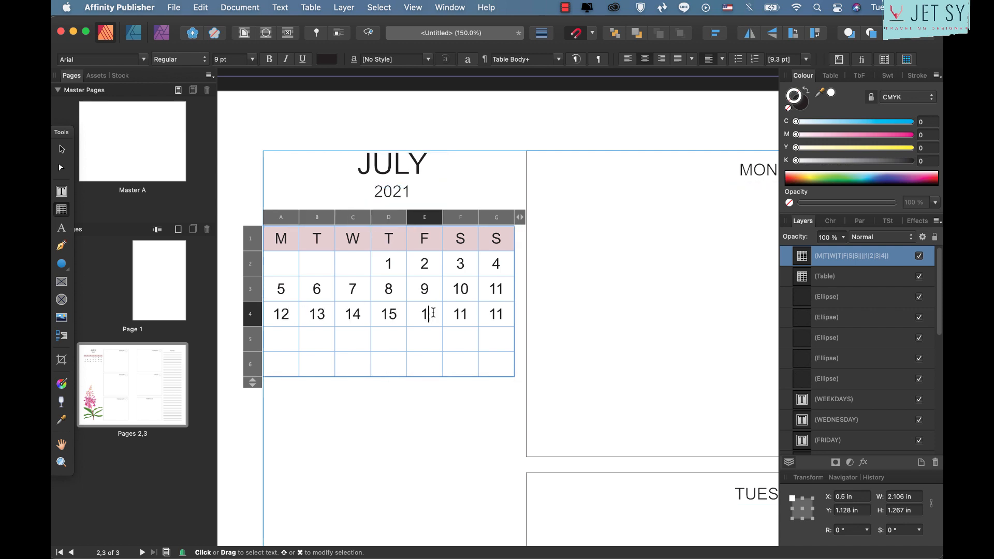
pyautogui.write('6')
pyautogui.click(473, 317)
pyautogui.press('BackSpace')
pyautogui.write('7')
pyautogui.click(507, 311)
pyautogui.write('8')
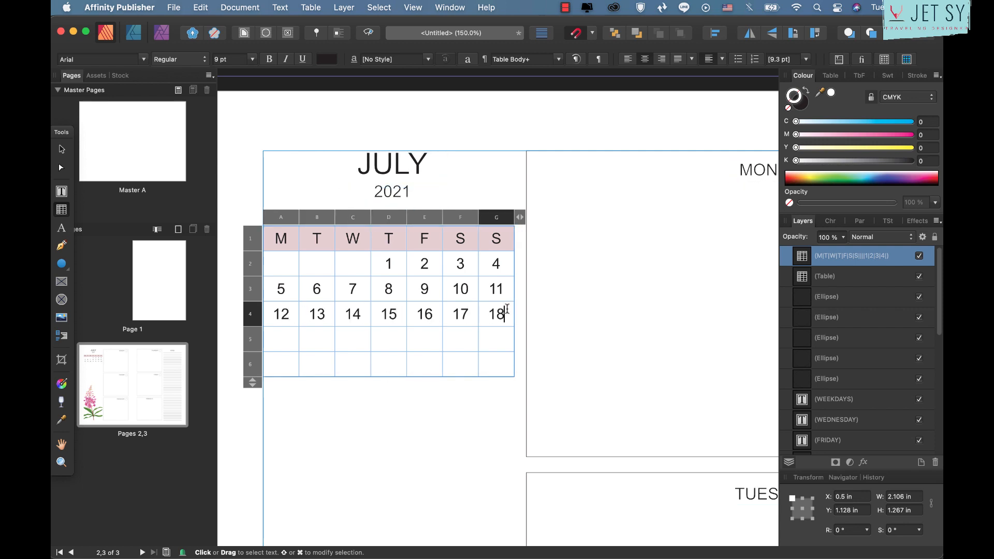
# - Paste the copied 11 into cells A5, B5 and C5
pyautogui.click(291, 338)
pyautogui.press('super+v')
pyautogui.click(314, 339)
pyautogui.press('super+v')
pyautogui.click(352, 340)
pyautogui.press('super+v')
pyautogui.click(382, 340)
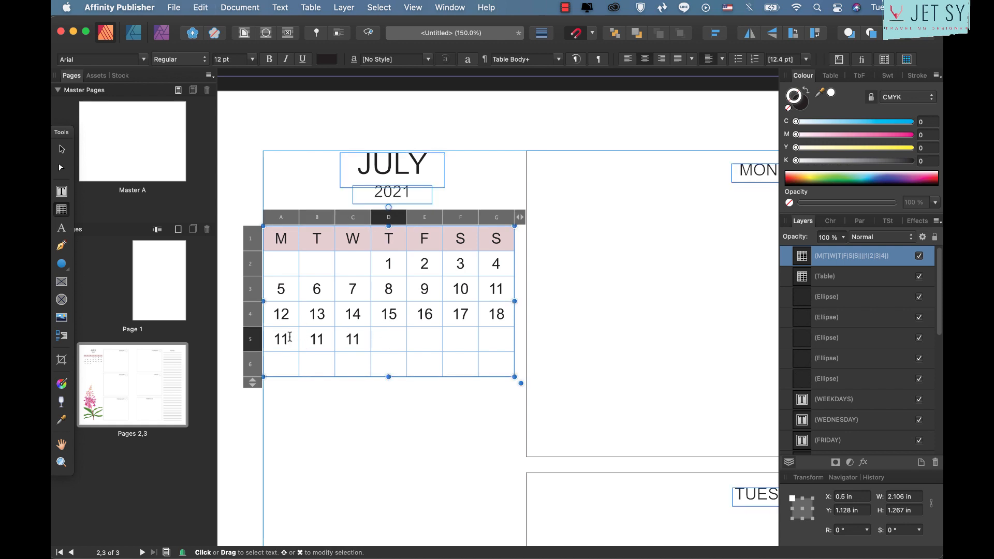
# - Change the dates in cells A5, B5 and C5 to 19, 20 and 21
pyautogui.click(290, 337)
pyautogui.press('BackSpace')
pyautogui.write('9')
pyautogui.doubleClick(317, 340)
pyautogui.write('20')
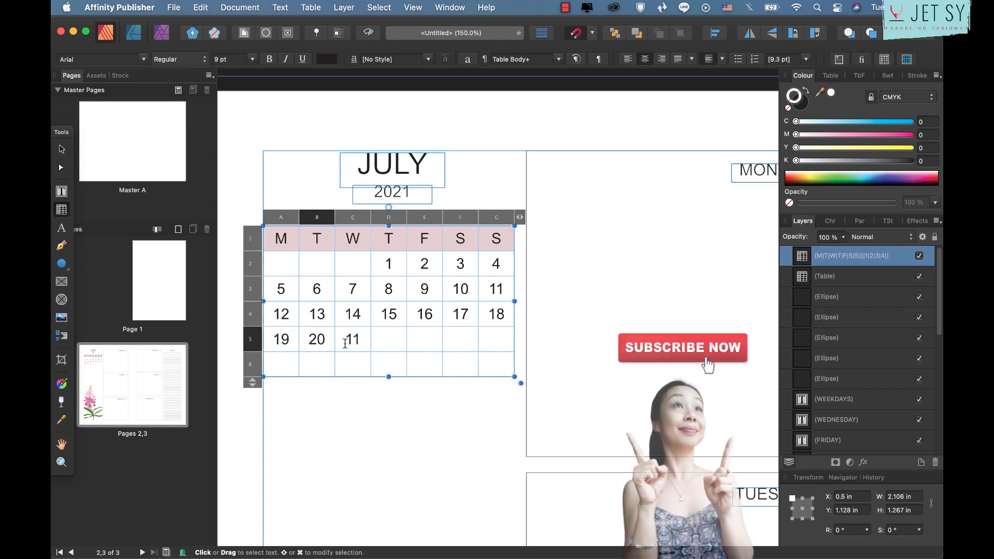
pyautogui.moveTo(345, 341); pyautogui.dragTo(359, 351)
pyautogui.write('2')
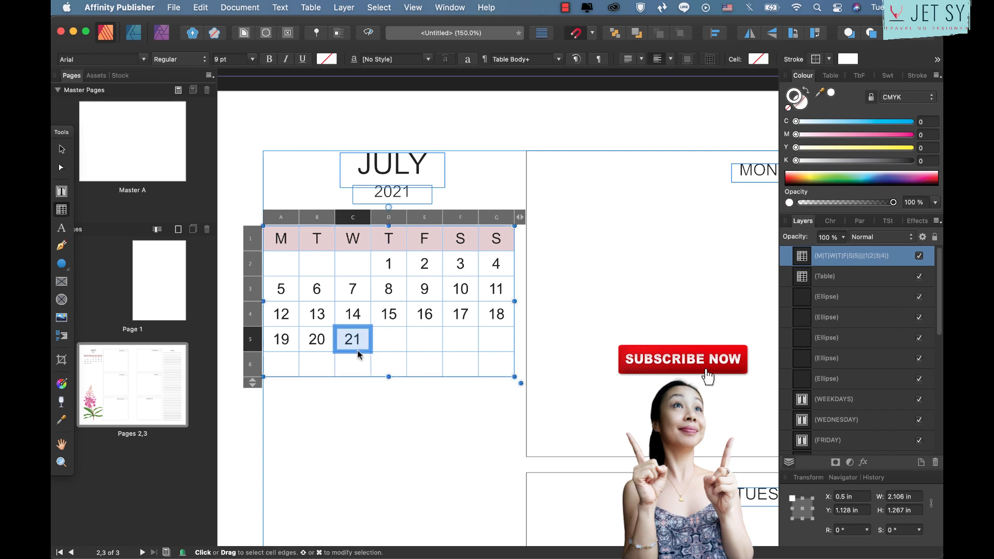
# - Copy the 21 from C5 into the remaining cells of the fifth row, D5 to G5
pyautogui.press('super+c')
pyautogui.click(384, 333)
pyautogui.press('super+v')
pyautogui.click(422, 337)
pyautogui.press('super+v')
pyautogui.moveTo(424, 337); pyautogui.dragTo(475, 339)
pyautogui.click(464, 338)
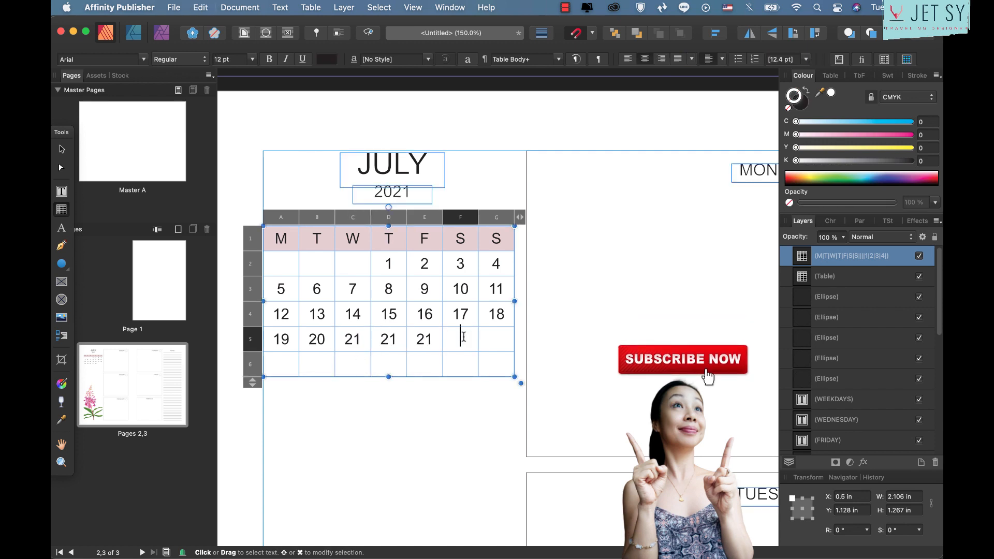
pyautogui.press('super+v')
pyautogui.click(492, 339)
pyautogui.press('super+v')
# - Paste the copied 21 into cells A6 to E6 of the calendar's last row
pyautogui.click(285, 364)
pyautogui.press('super+v')
pyautogui.click(312, 363)
pyautogui.press('super+v')
pyautogui.click(352, 364)
pyautogui.press('super+v')
pyautogui.click(389, 364)
pyautogui.press('super+v')
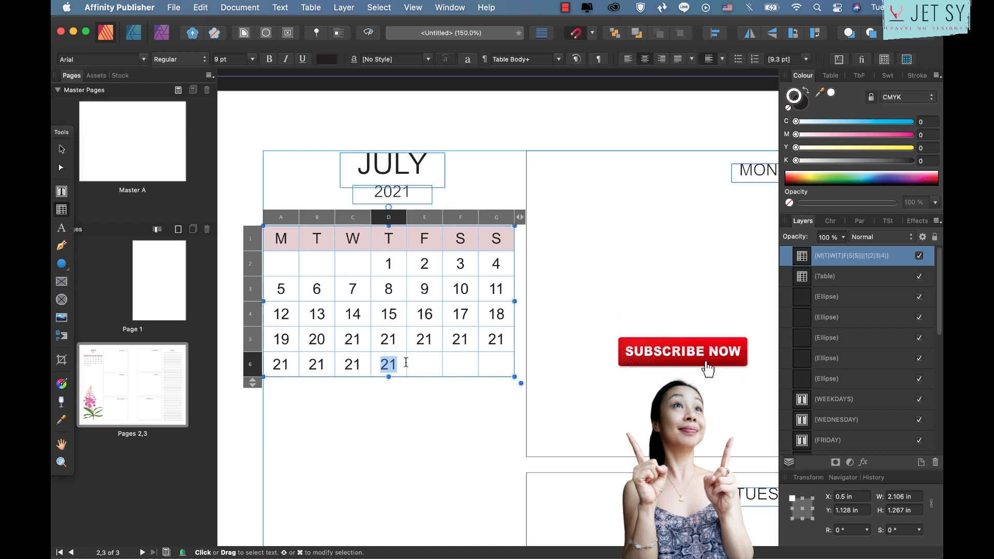
pyautogui.click(423, 364)
pyautogui.press('super+v')
# - Change the dates in cells D5 and E5 to 22 and 23
pyautogui.press('BackSpace')
pyautogui.write('2')
pyautogui.press('Tab')
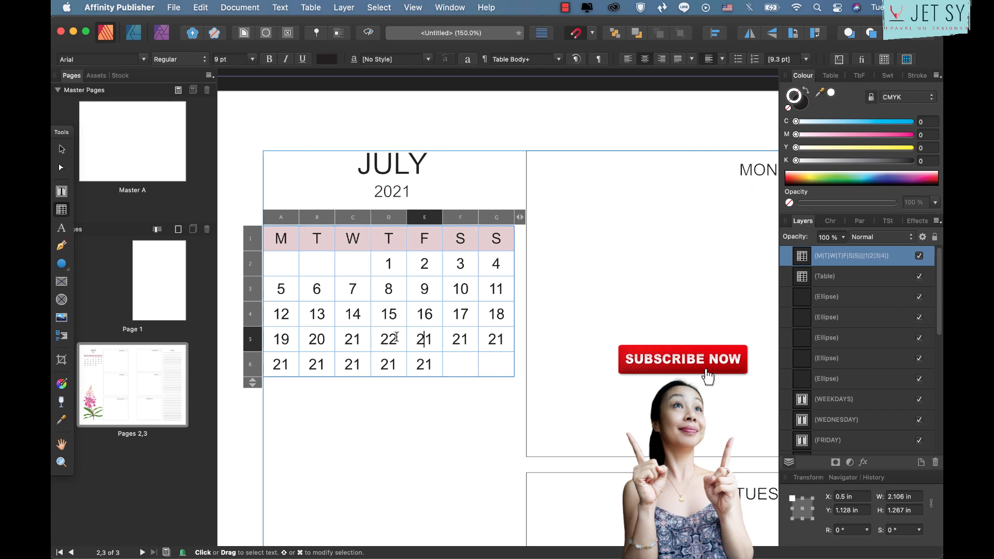
pyautogui.press('Right')
pyautogui.press('BackSpace')
pyautogui.write('3')
# - Change the dates in cells F5 and G5 to 24 and 25
pyautogui.press('Right')
pyautogui.press('Right')
pyautogui.press('Right')
pyautogui.press('BackSpace')
pyautogui.write('4')
pyautogui.press('Right')
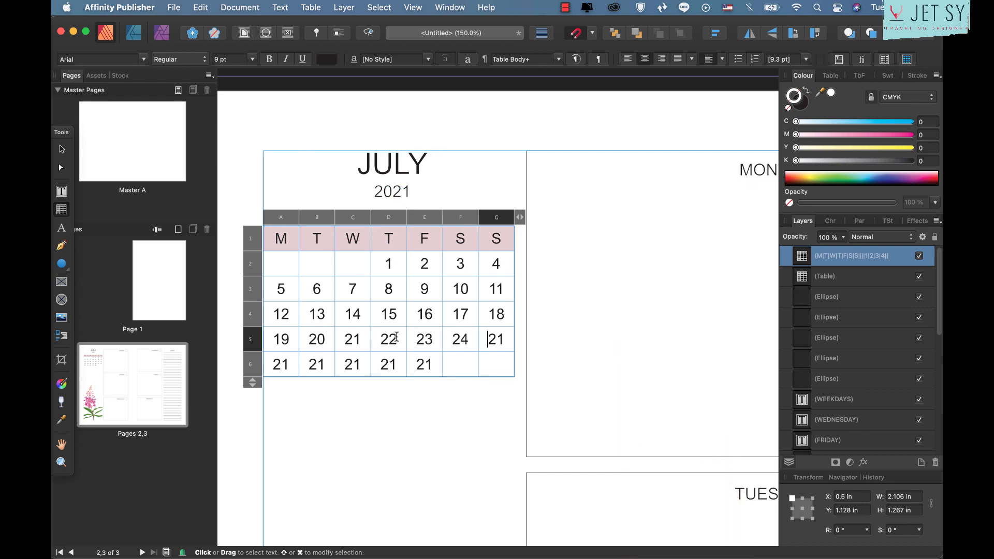
pyautogui.write('5')
# - Change the dates in cells A6 and B6 to 26 and 27
pyautogui.press('Tab')
pyautogui.press('Right')
pyautogui.press('BackSpace')
pyautogui.write('6')
pyautogui.press('Tab')
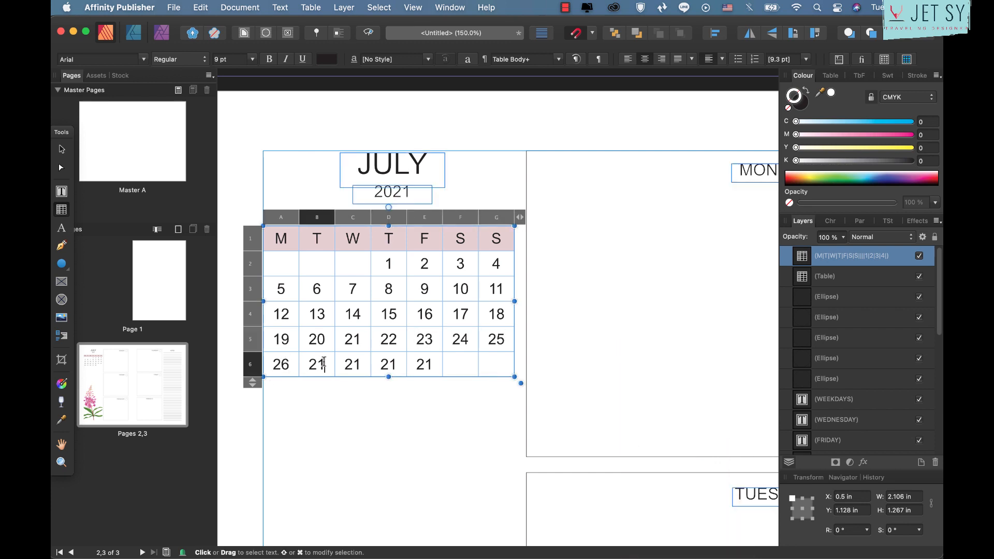
pyautogui.press('Right')
pyautogui.press('BackSpace')
pyautogui.write('7')
# - Change the dates in cells C6 and D6 to 28 and 29
pyautogui.press('Tab')
pyautogui.press('Right')
pyautogui.press('BackSpace')
pyautogui.write('8')
pyautogui.press('Tab')
pyautogui.press('Right')
pyautogui.press('BackSpace')
pyautogui.write('9')
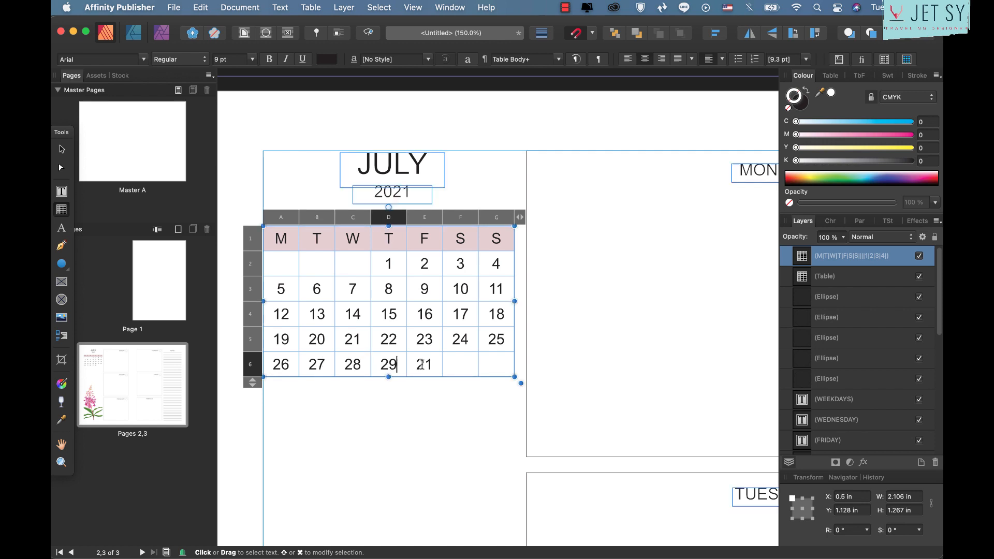
# - Enter 30 in cell E6 and 31 in cell F6 in the same number format
pyautogui.press('Tab')
pyautogui.write('30')
pyautogui.press('Tab')
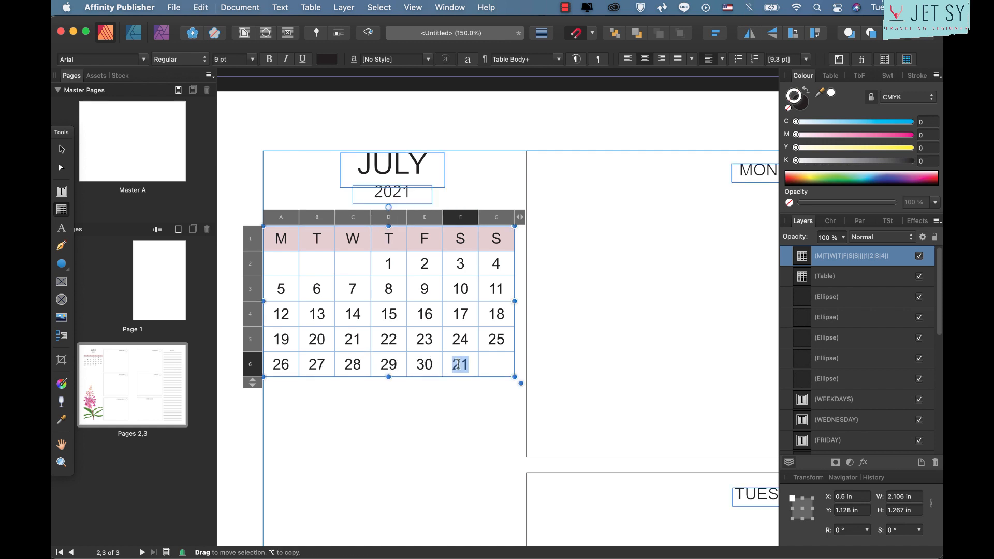
pyautogui.write('31')
pyautogui.press('Escape')
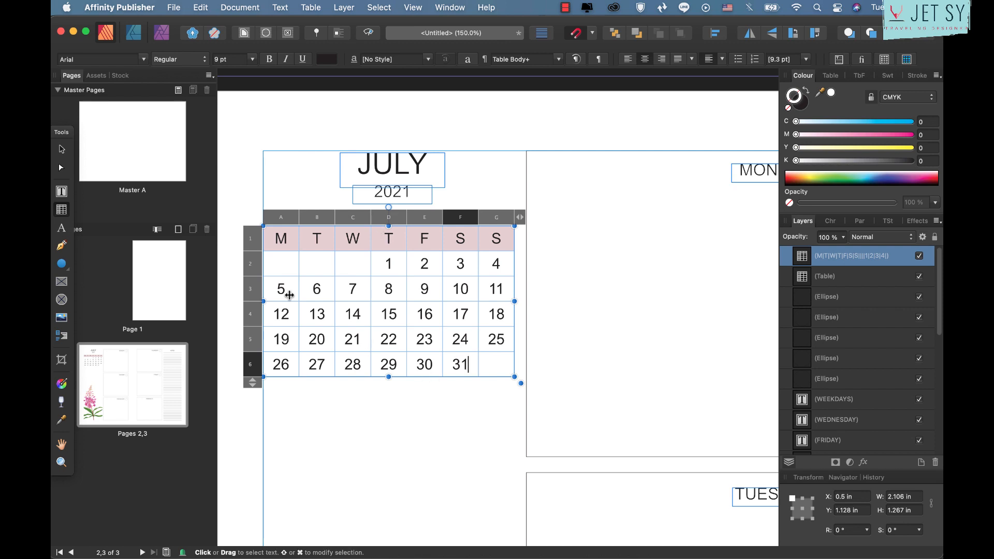
# - Finish editing the mini calendar table and deselect it
pyautogui.click(60, 151)
pyautogui.click(330, 403)
pyautogui.scroll(-2, 331, 402)
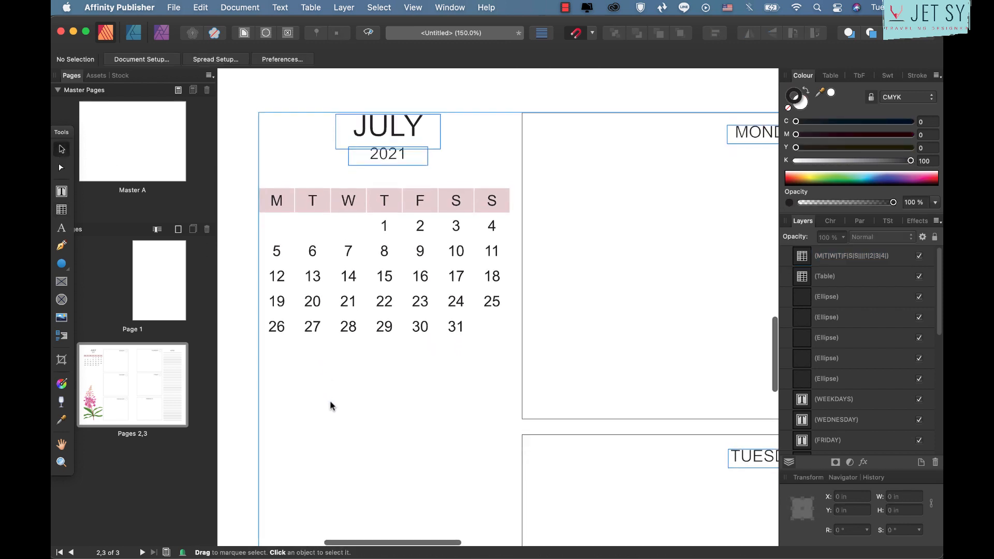
# - Preview the complete two-page planner spread with the margins and text frame outlines hidden
pyautogui.press('super+minus')
pyautogui.press('super+minus')
pyautogui.hscroll(3, 330, 403)
pyautogui.scroll(-2, 330, 402)
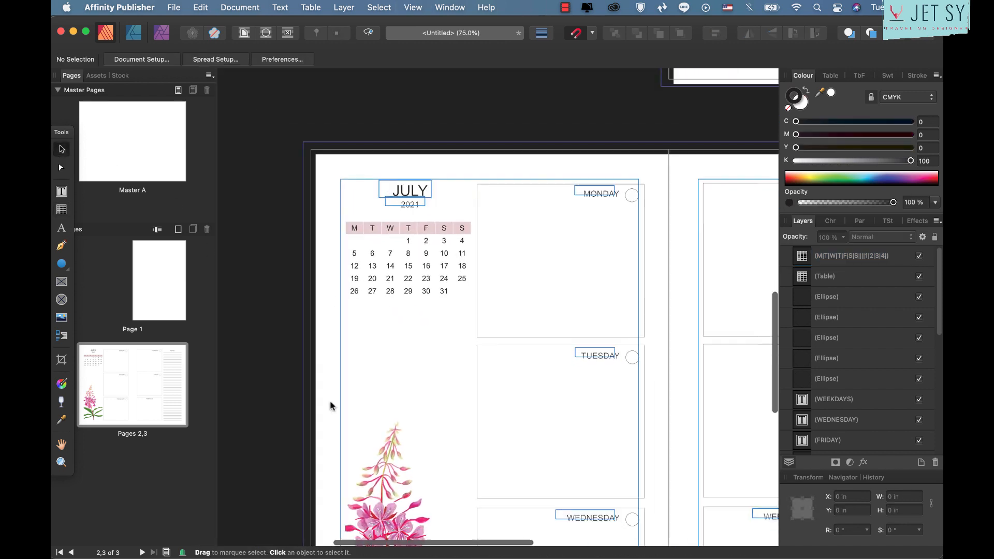
pyautogui.press('super+minus')
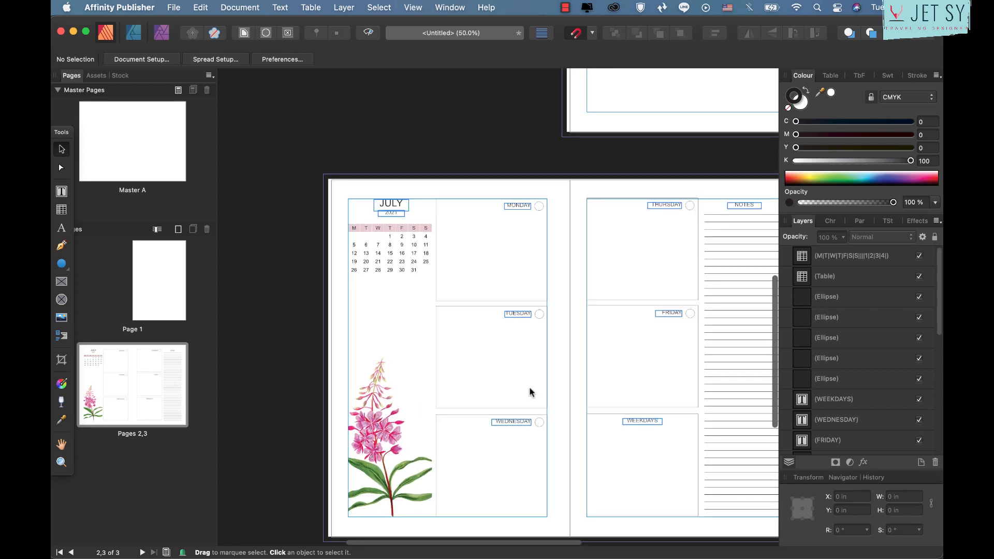
pyautogui.hscroll(3, 529, 392)
pyautogui.scroll(-2, 530, 392)
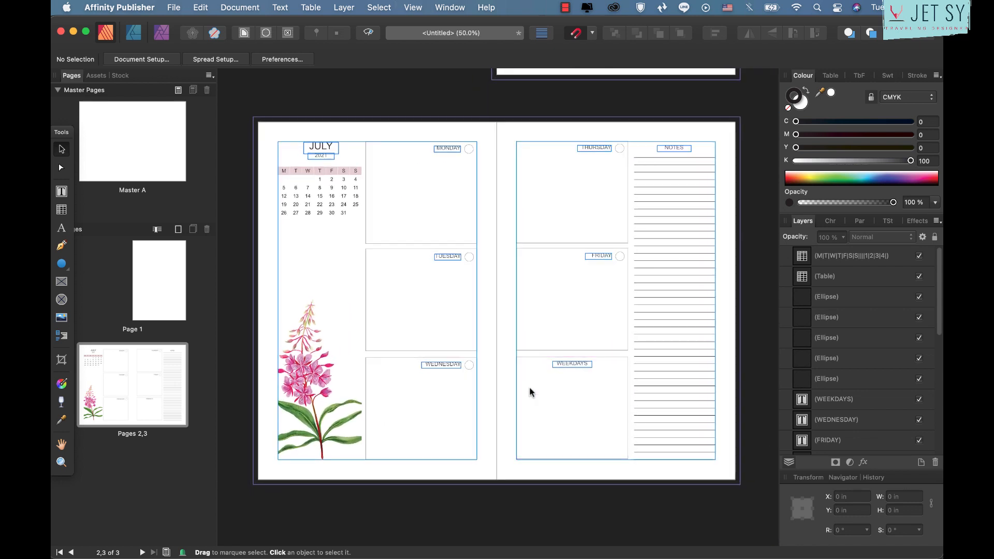
pyautogui.press('w')
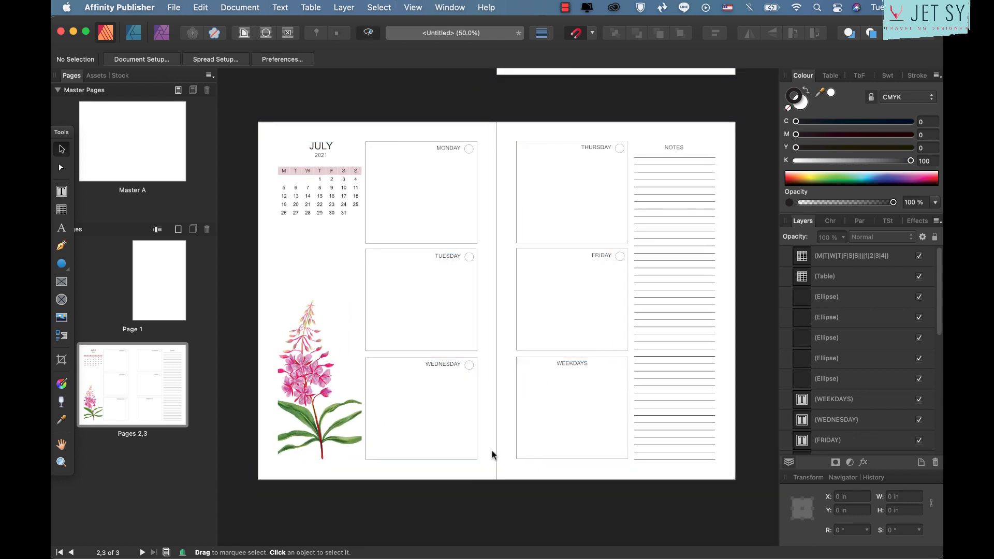
pyautogui.scroll(1, 492, 451)
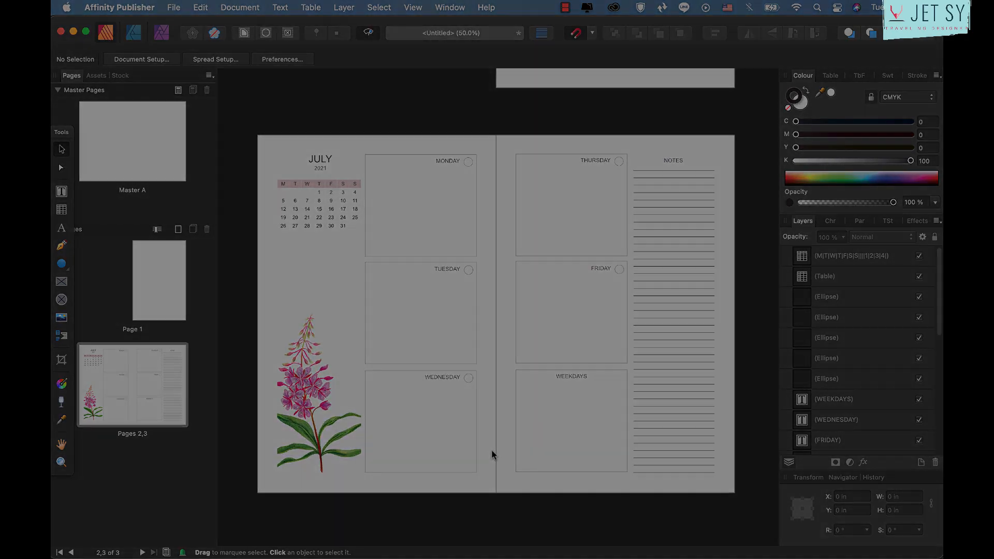